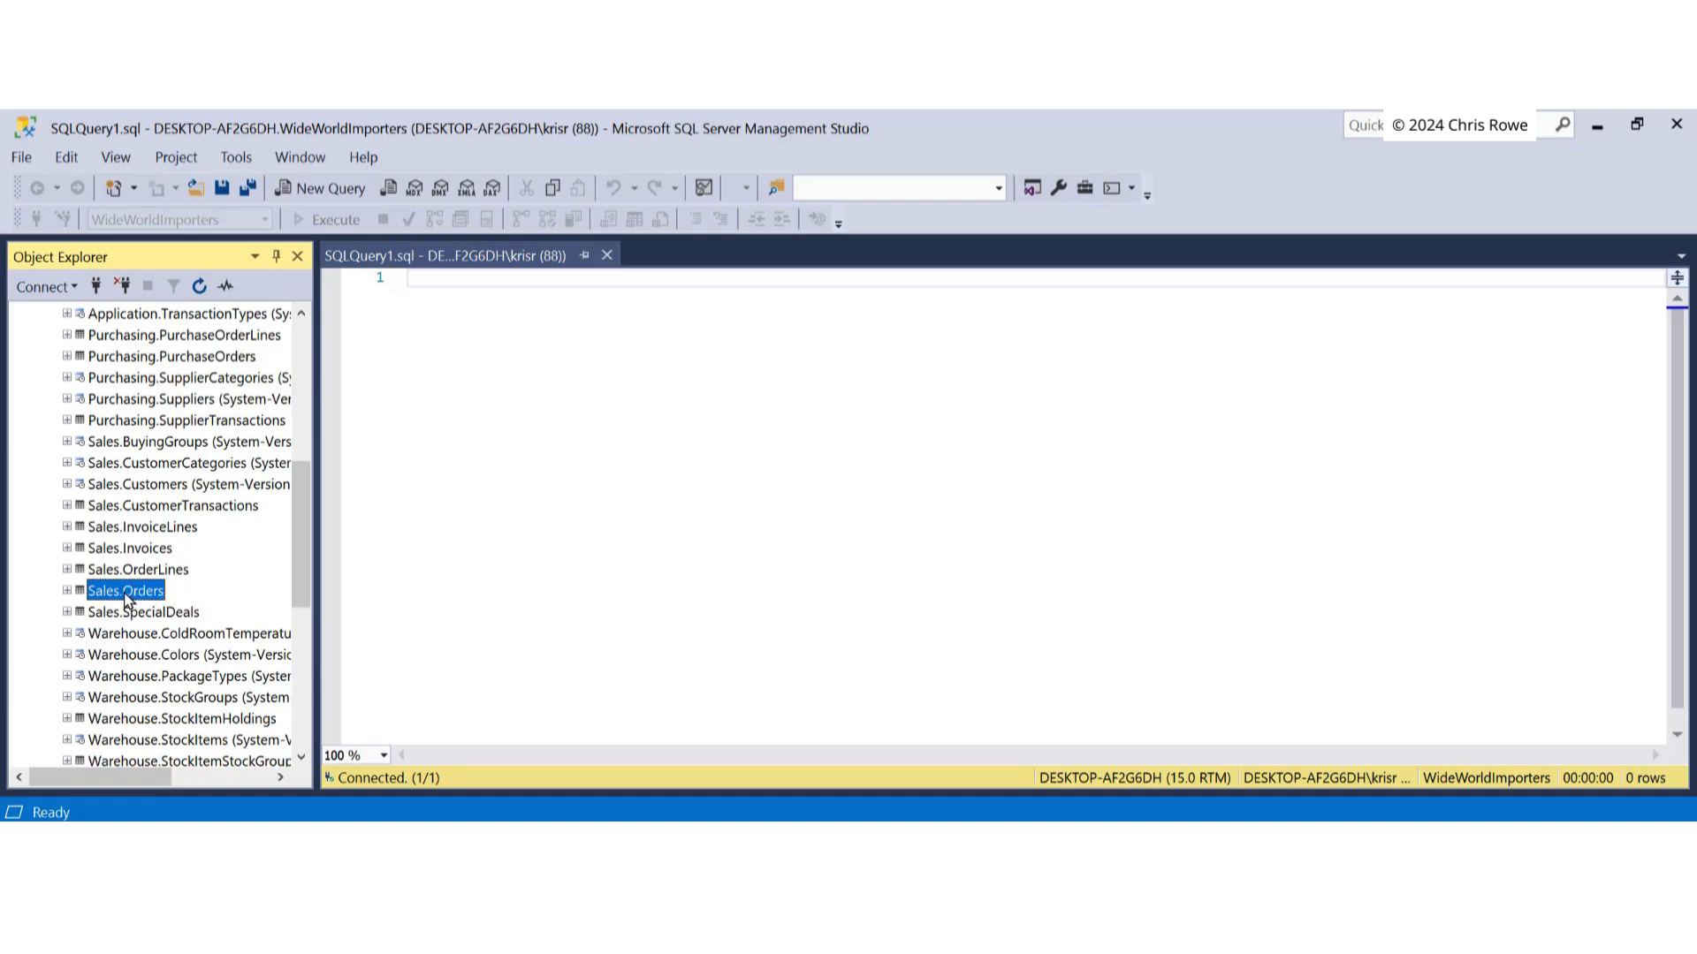
Write the query select * from [Sales].[Orders] in the WideWorldImporters query window and execute it
{"action": "left_click_drag", "start_coordinate": [128, 599], "coordinate": [506, 287]}
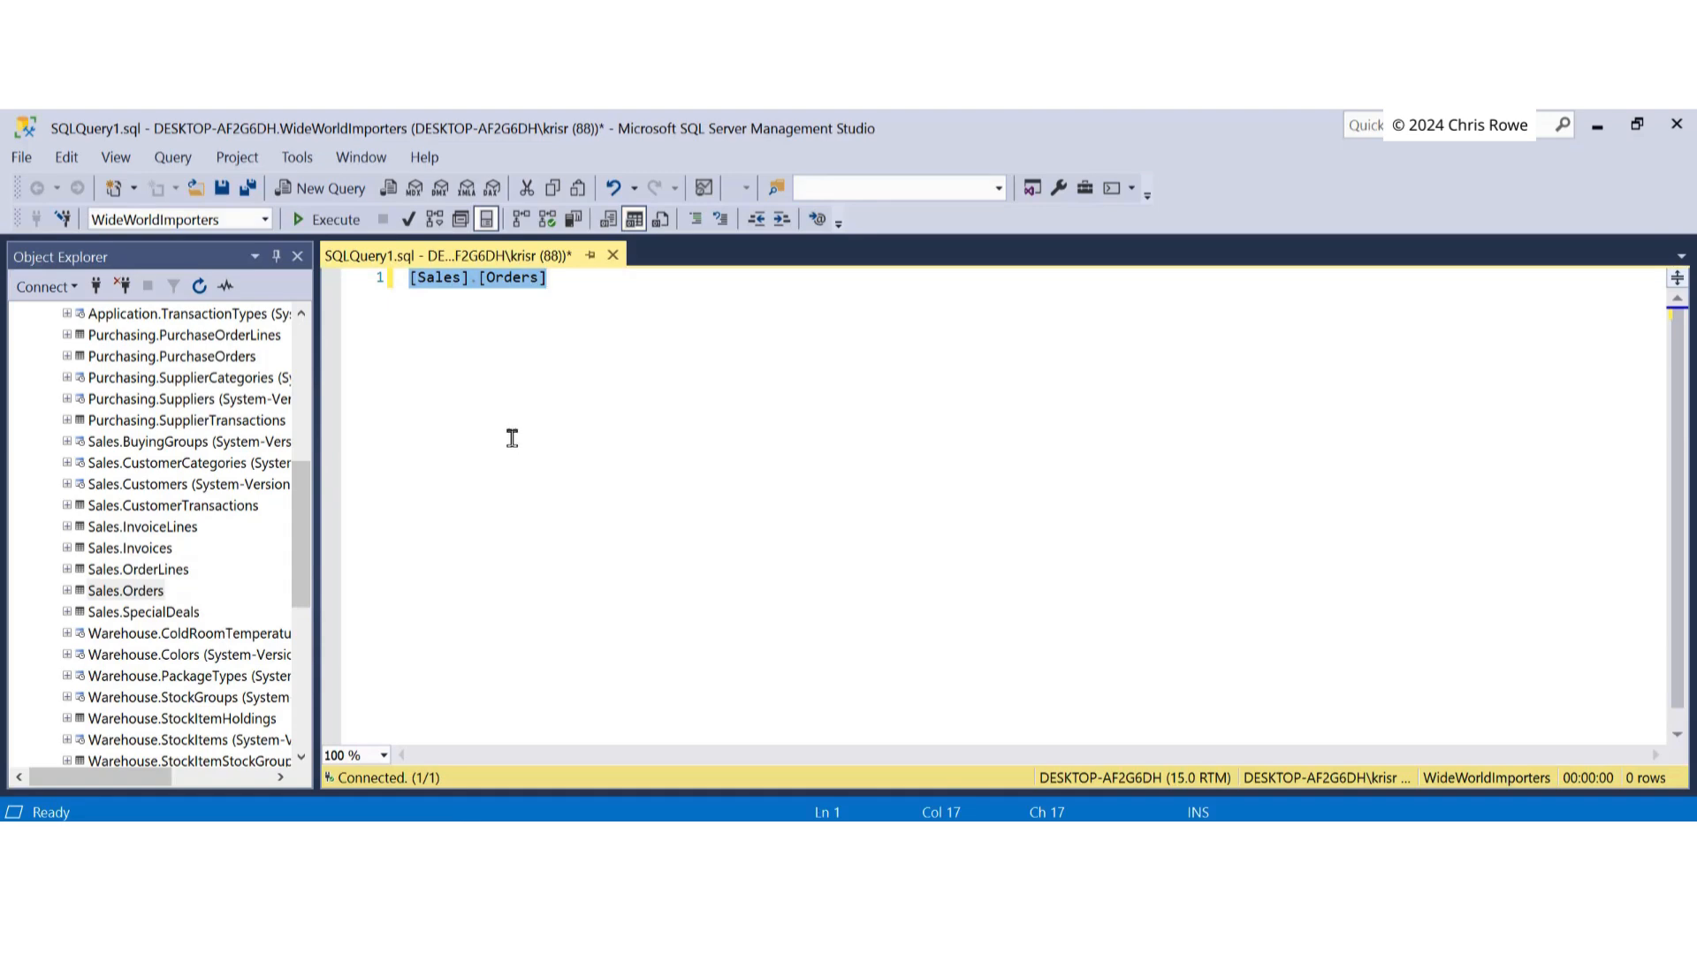
{"action": "left_click", "coordinate": [552, 280]}
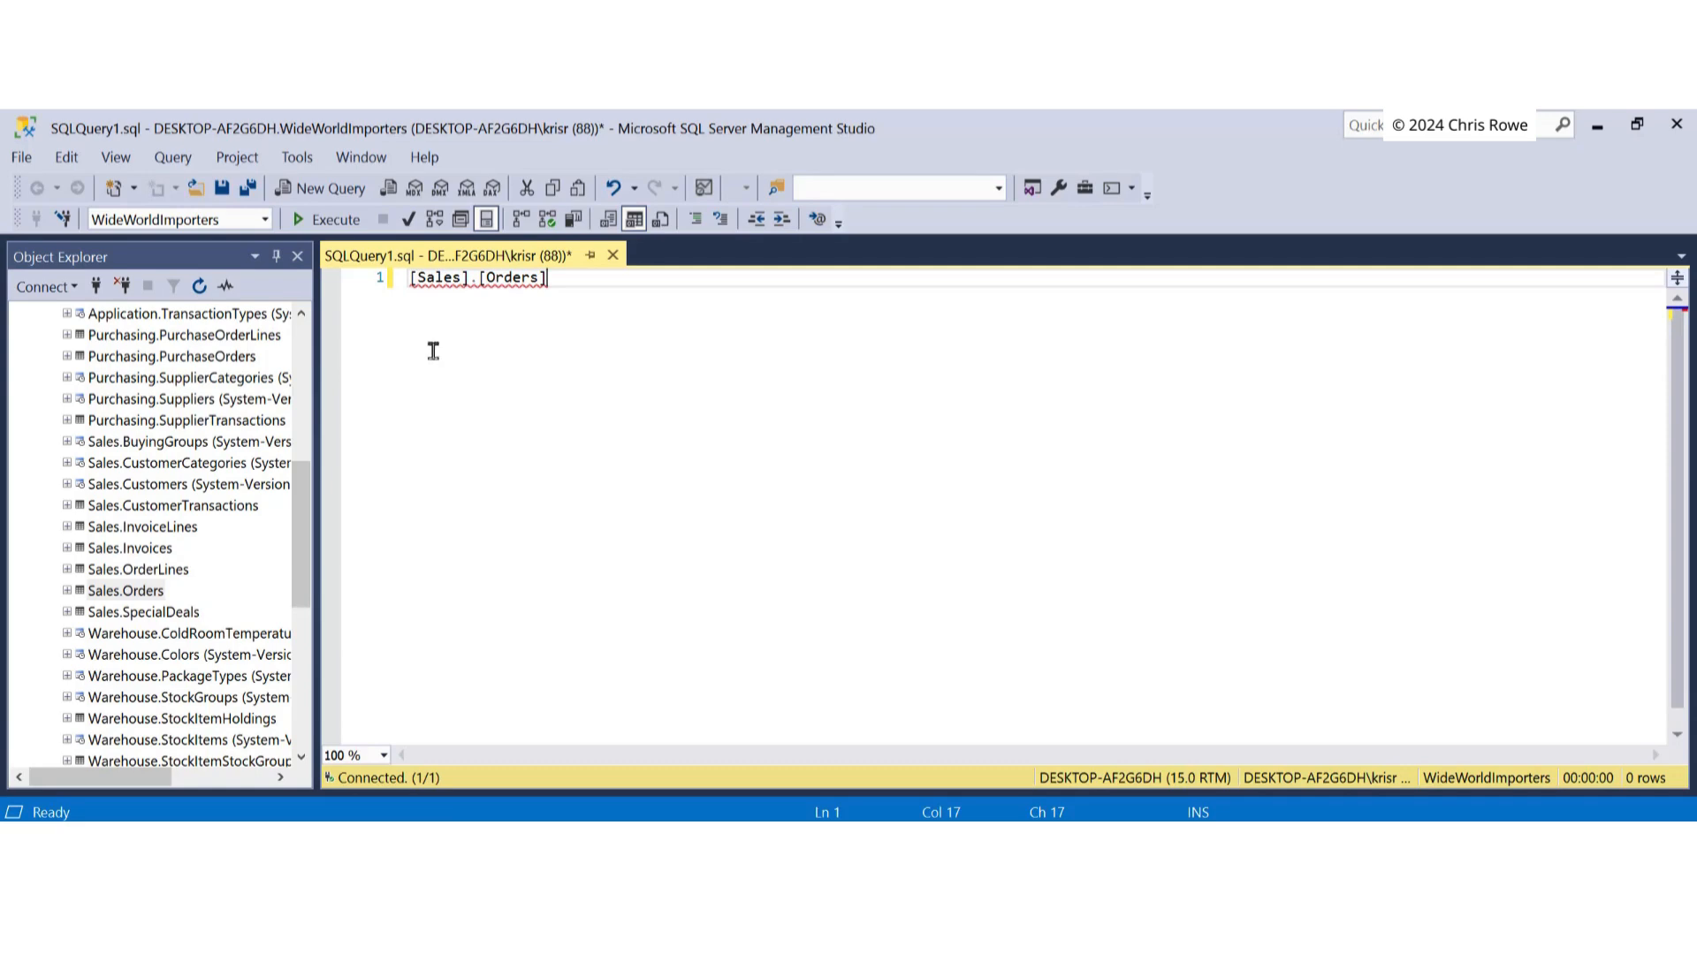
{"action": "left_click", "coordinate": [409, 277]}
{"action": "type", "text": "select * f"}
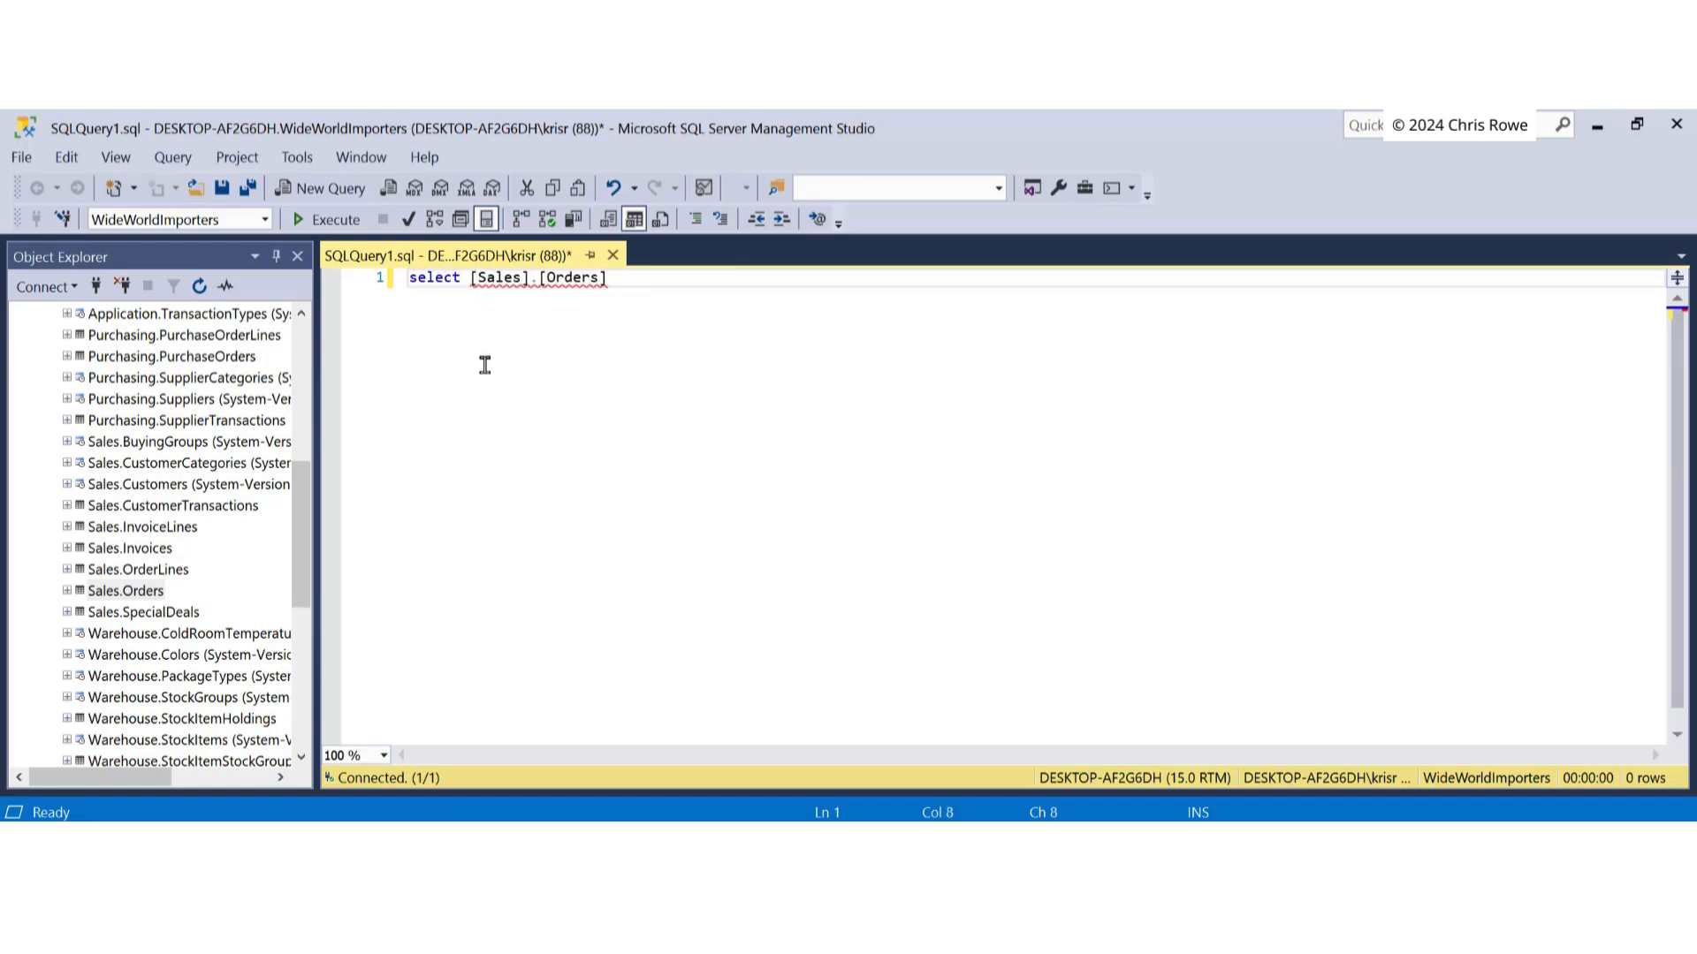
{"action": "type", "text": "rom"}
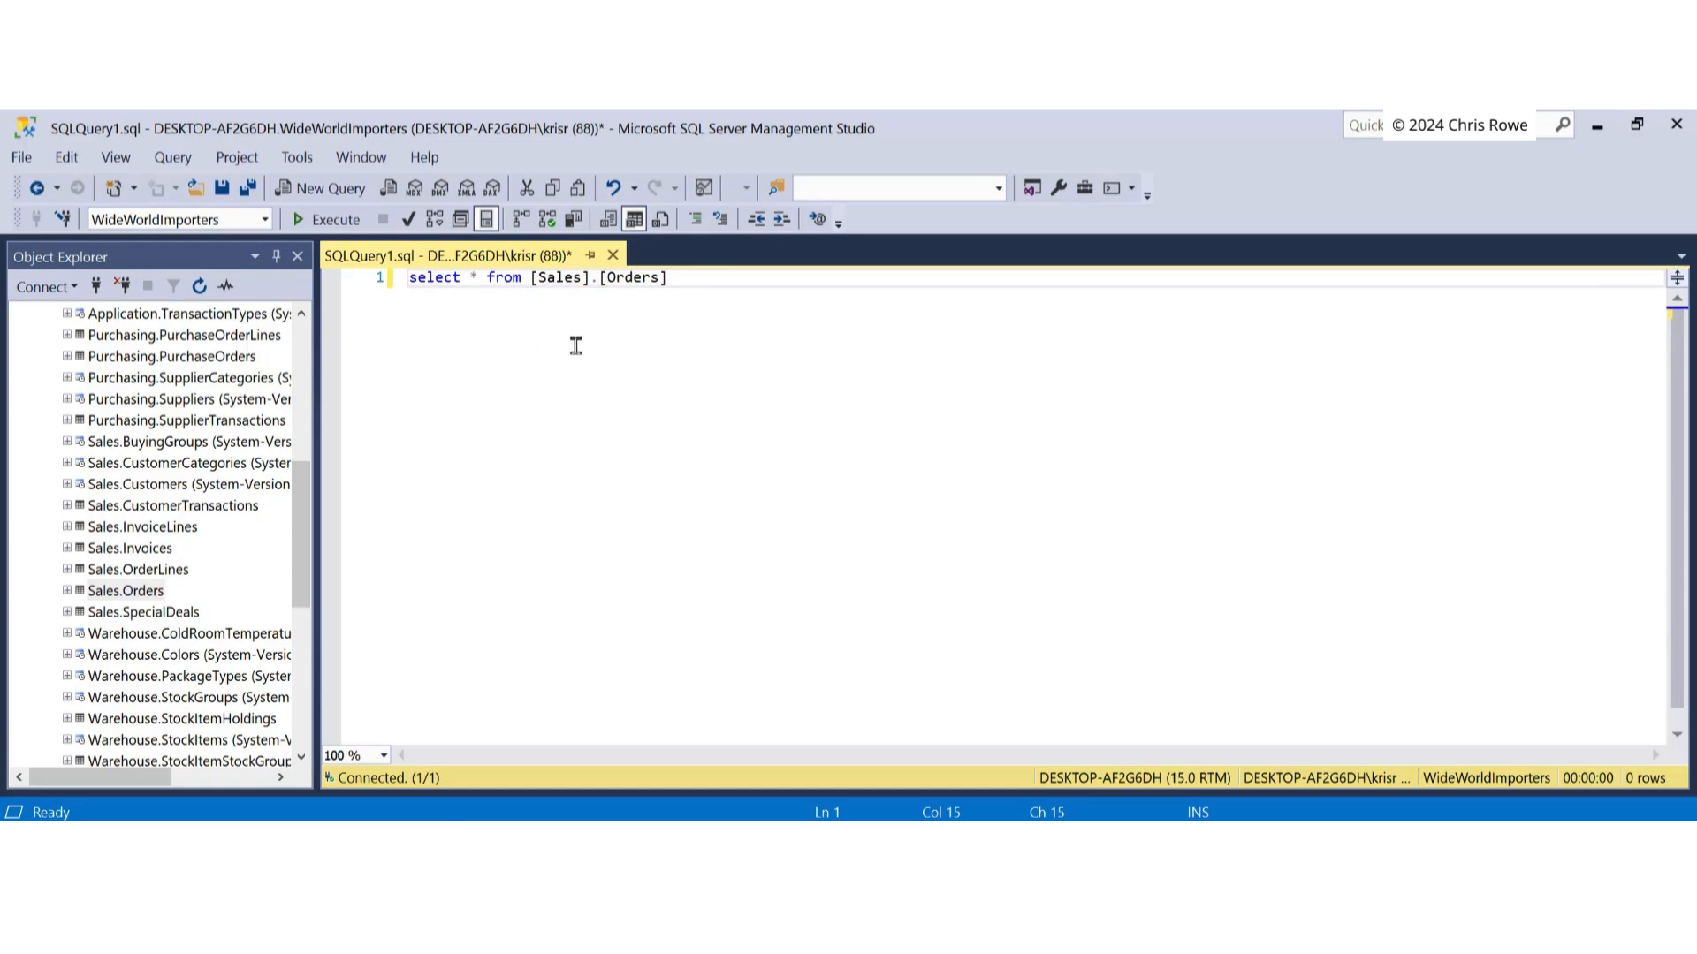
{"action": "left_click", "coordinate": [678, 285]}
{"action": "left_click", "coordinate": [332, 221]}
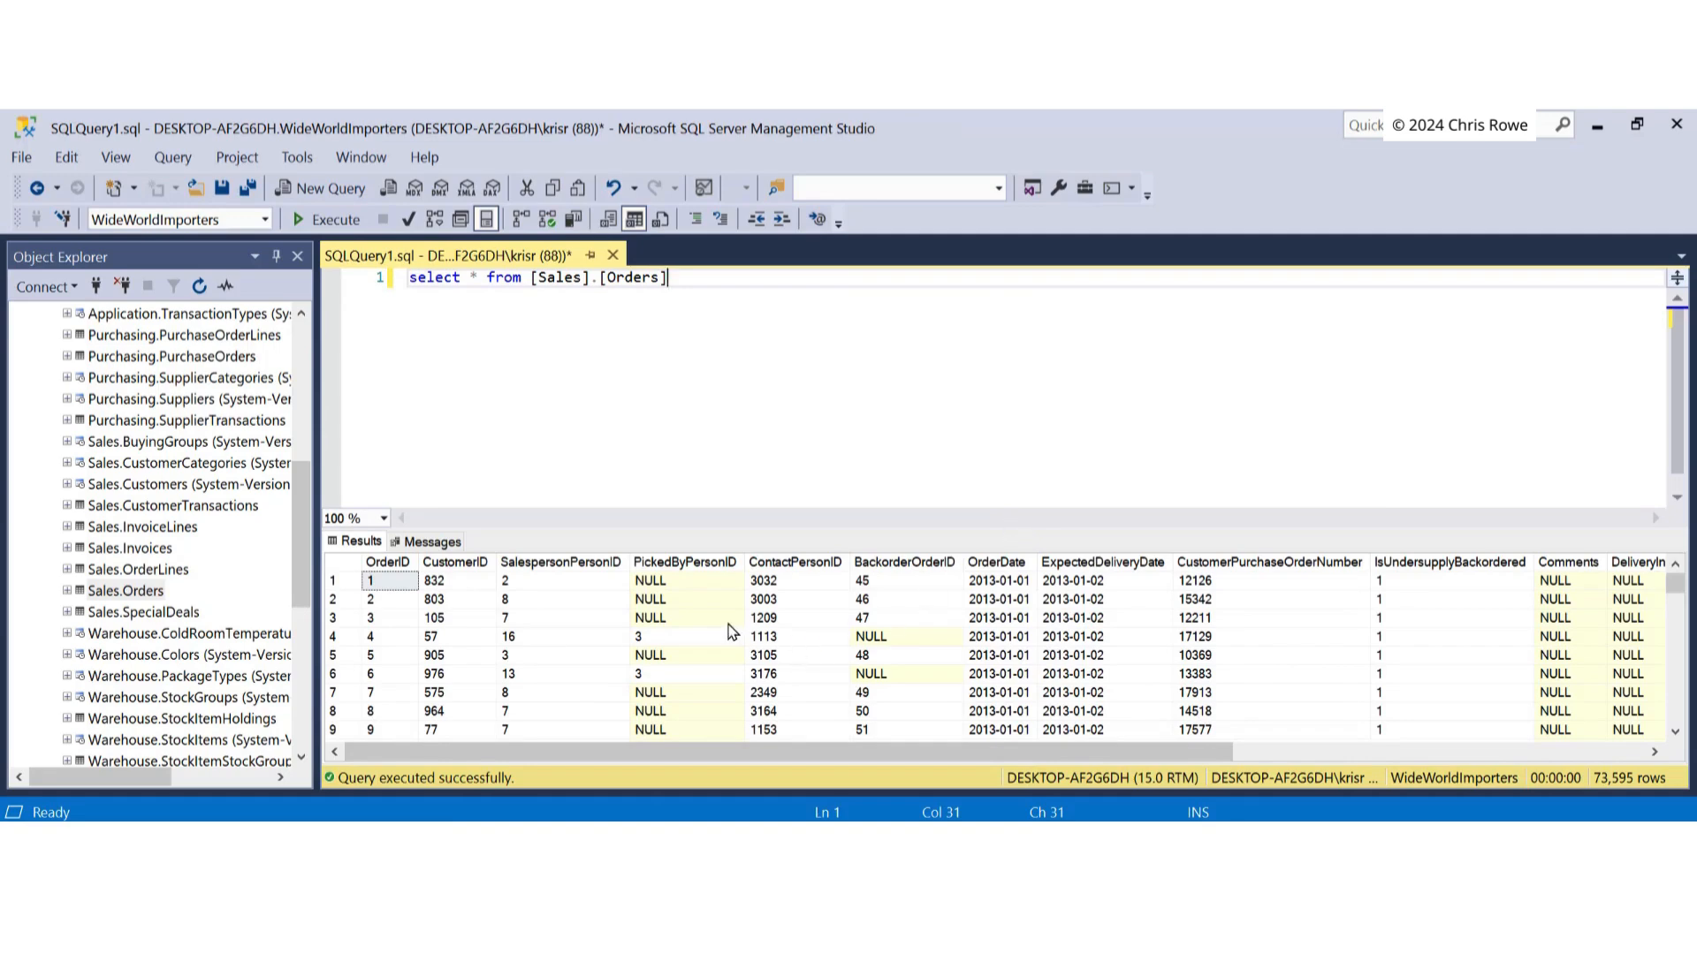
Examine the query results across all columns, checking individual cells, the first row, the OrderID column and the available result-grid commands
{"action": "left_click_drag", "start_coordinate": [1071, 753], "coordinate": [902, 716]}
{"action": "left_click", "coordinate": [389, 580]}
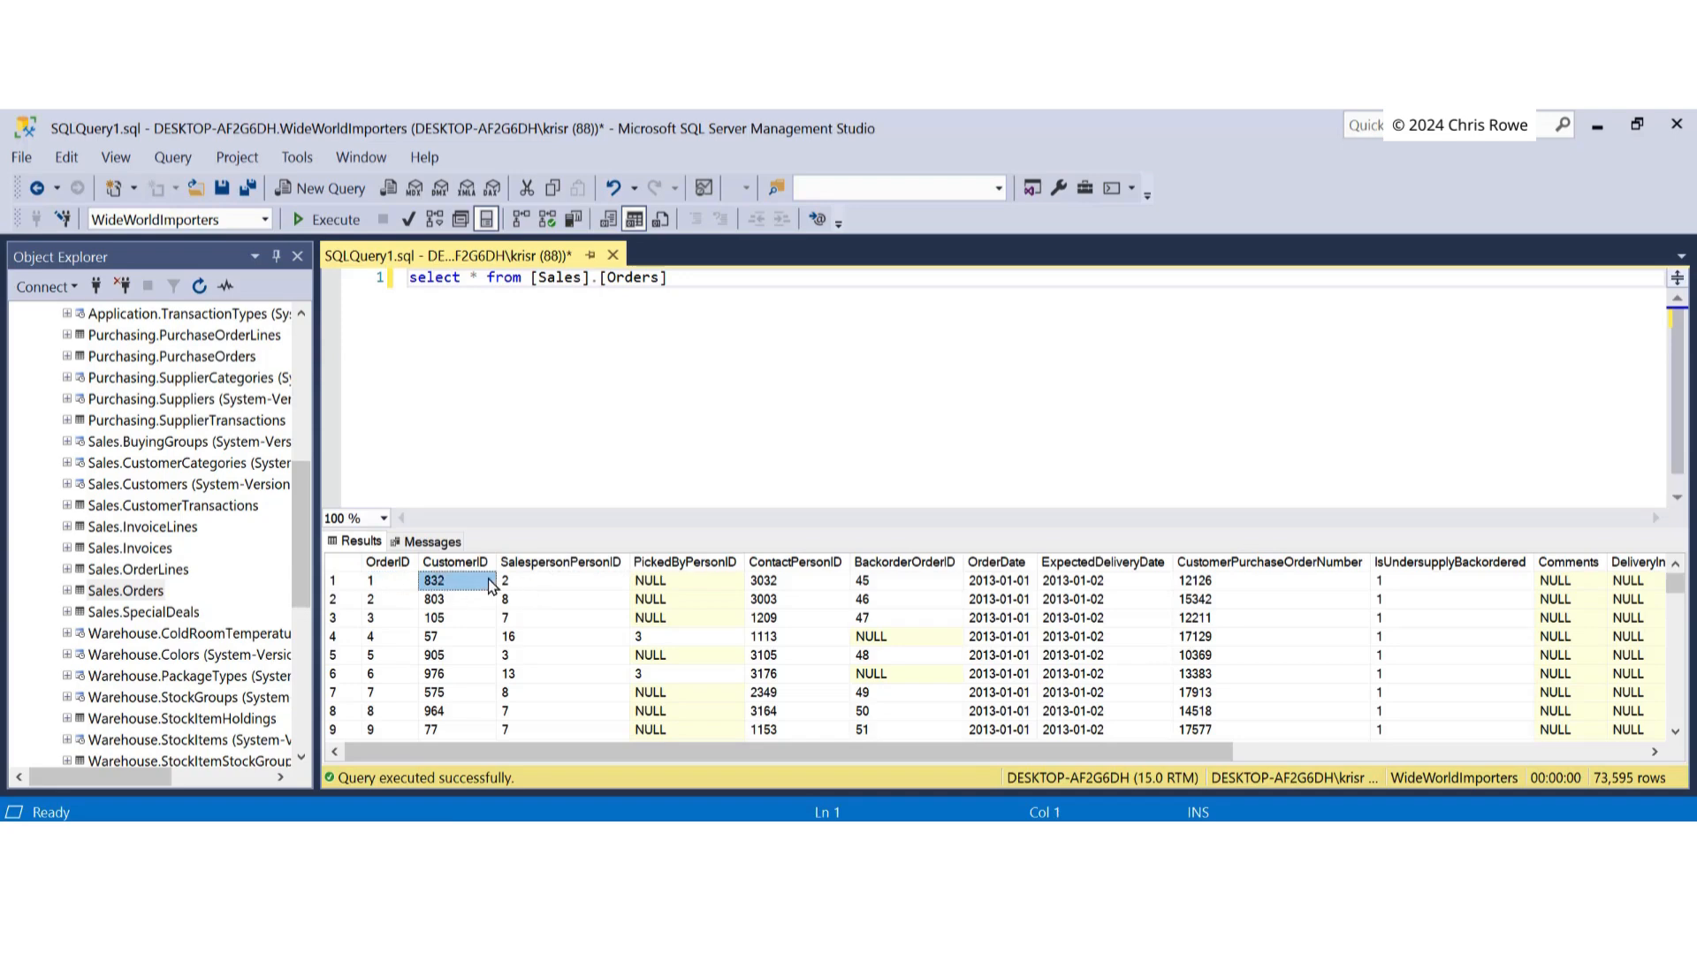
{"action": "left_click", "coordinate": [688, 289]}
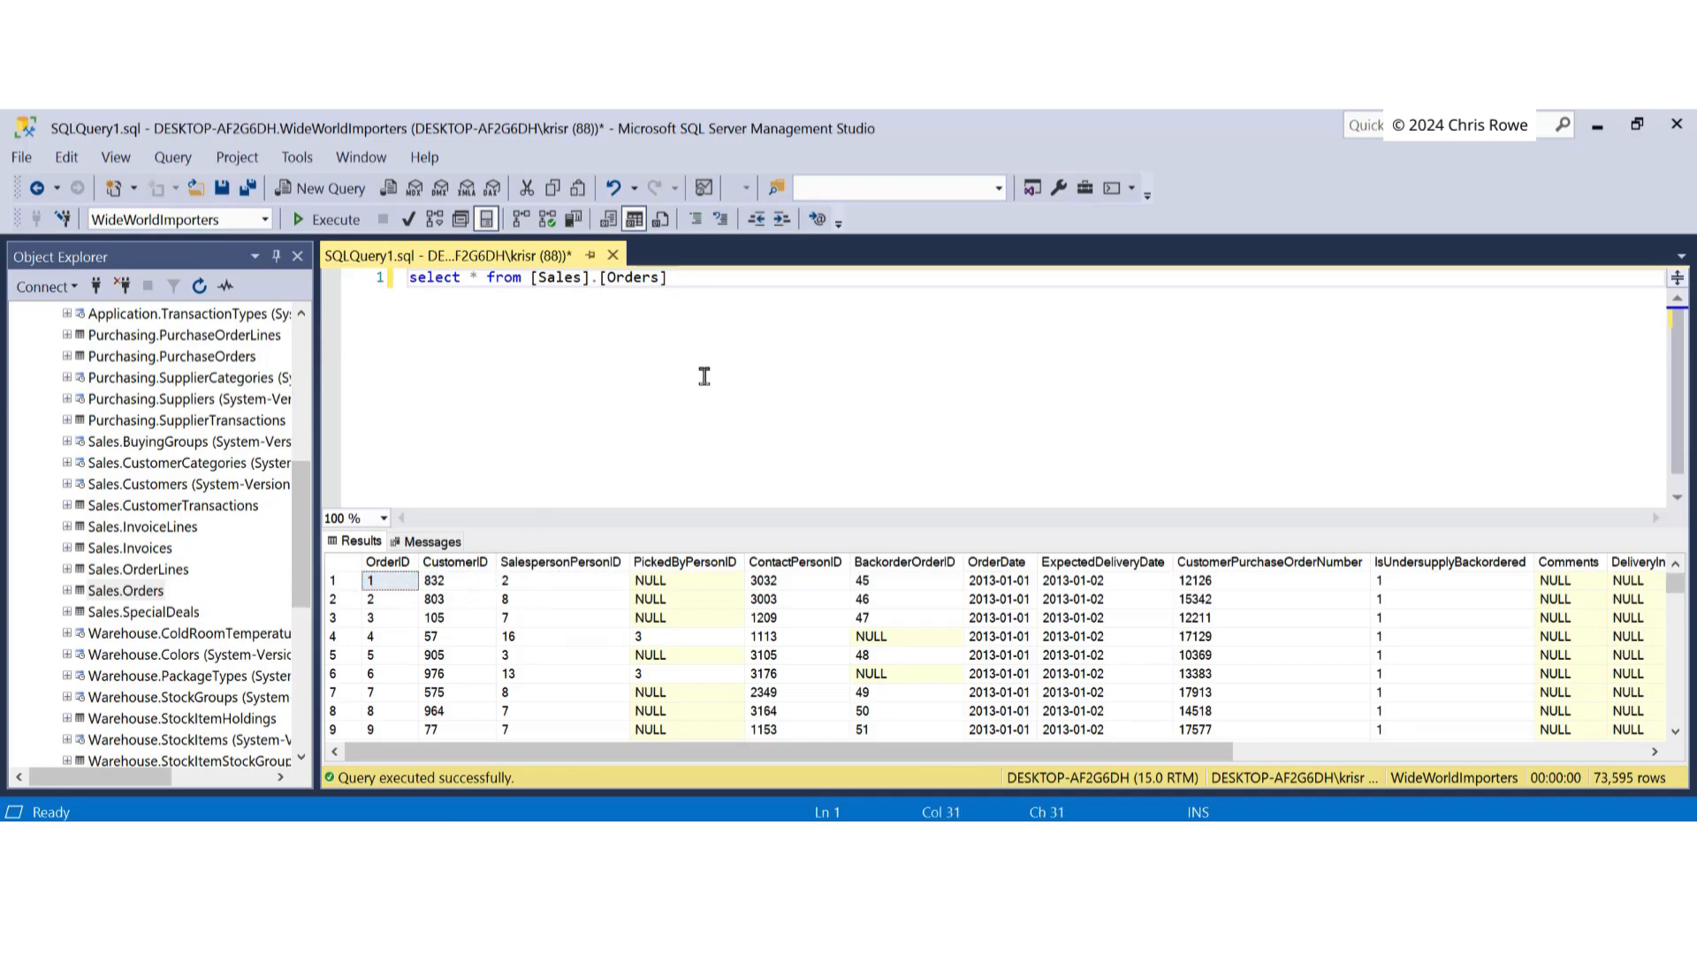
{"action": "key", "text": "ctrl+a"}
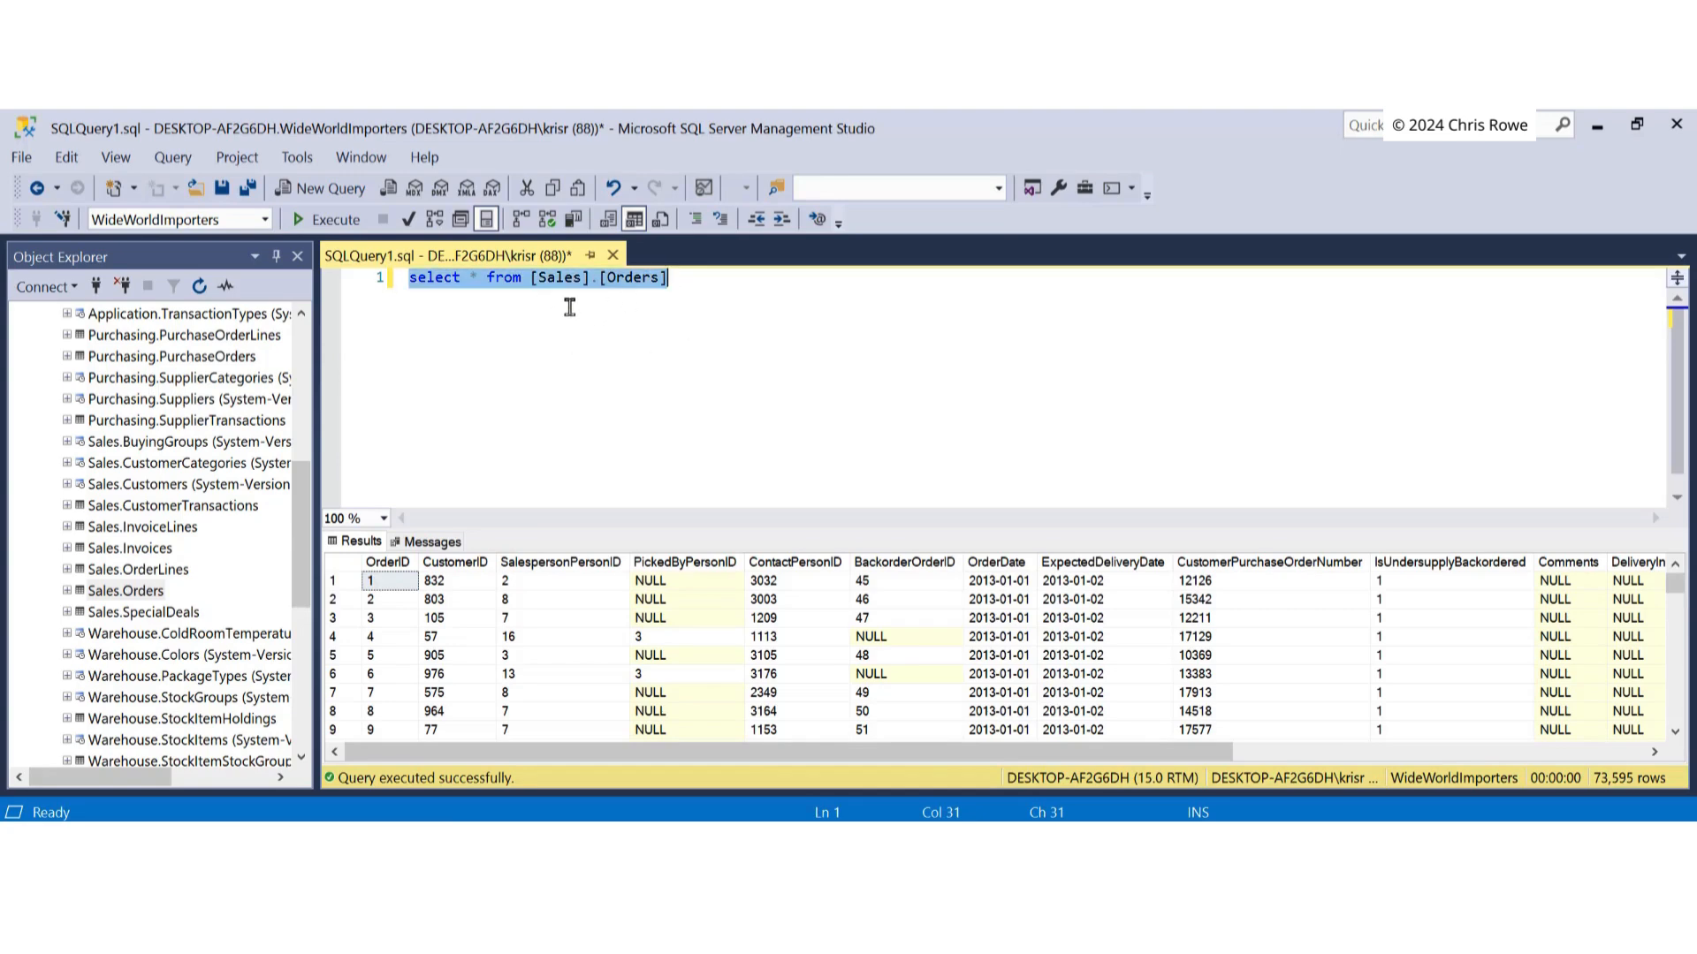
{"action": "left_click", "coordinate": [400, 585]}
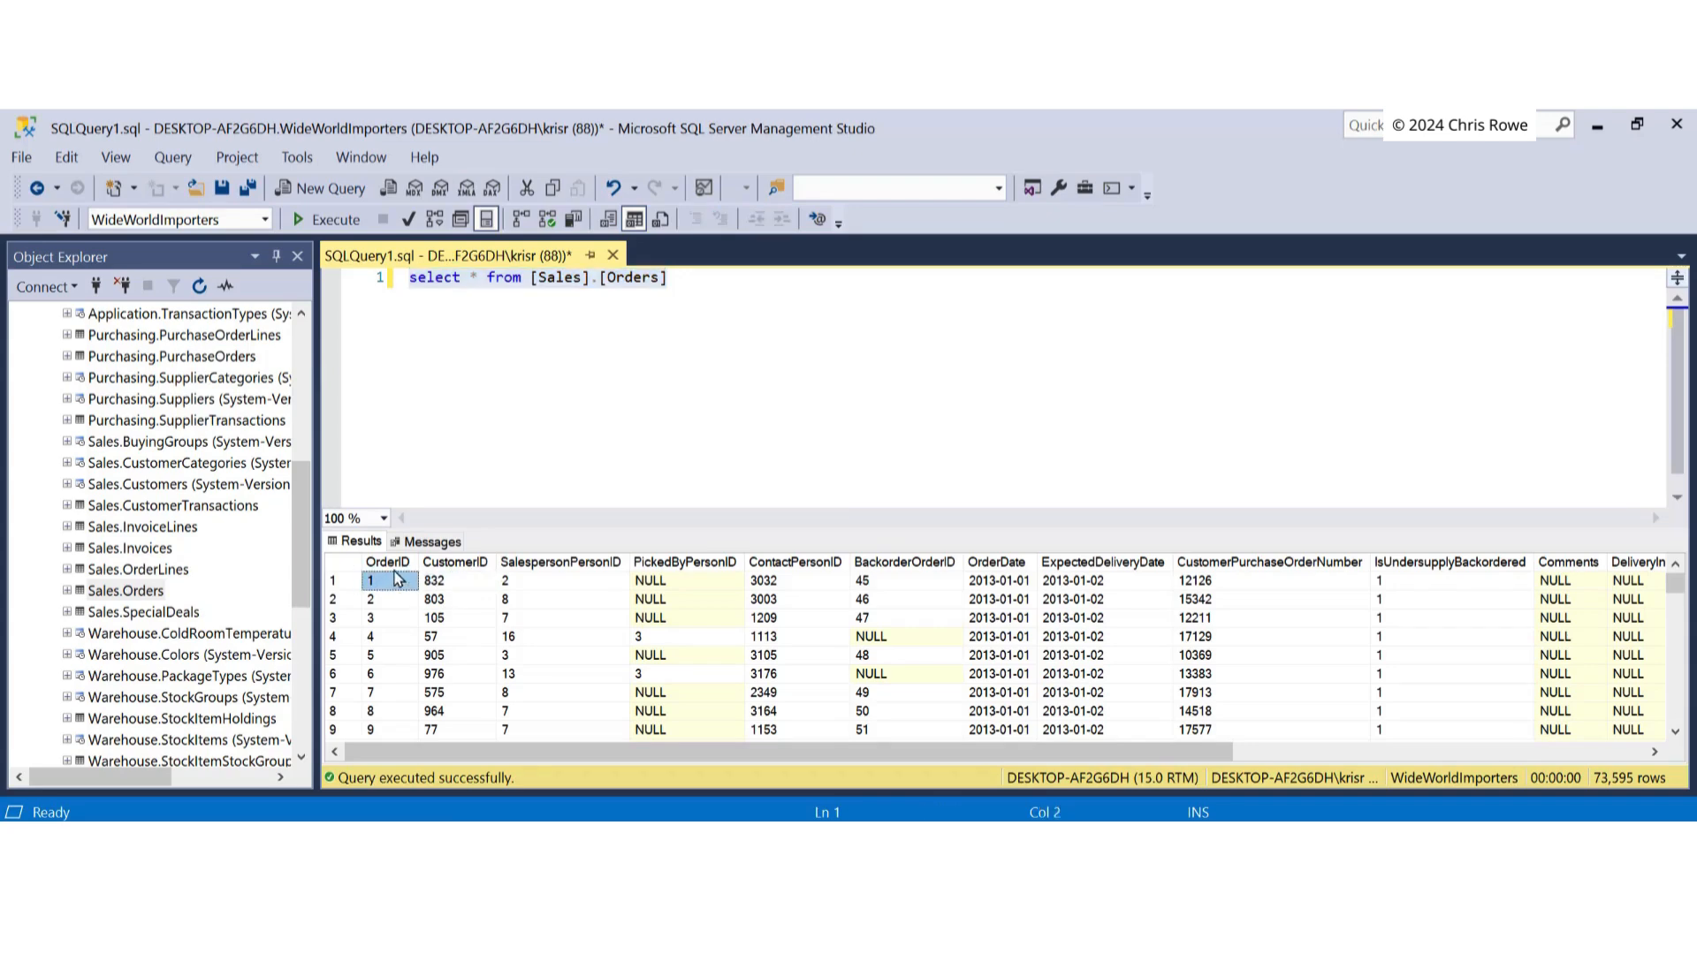
{"action": "left_click", "coordinate": [349, 586]}
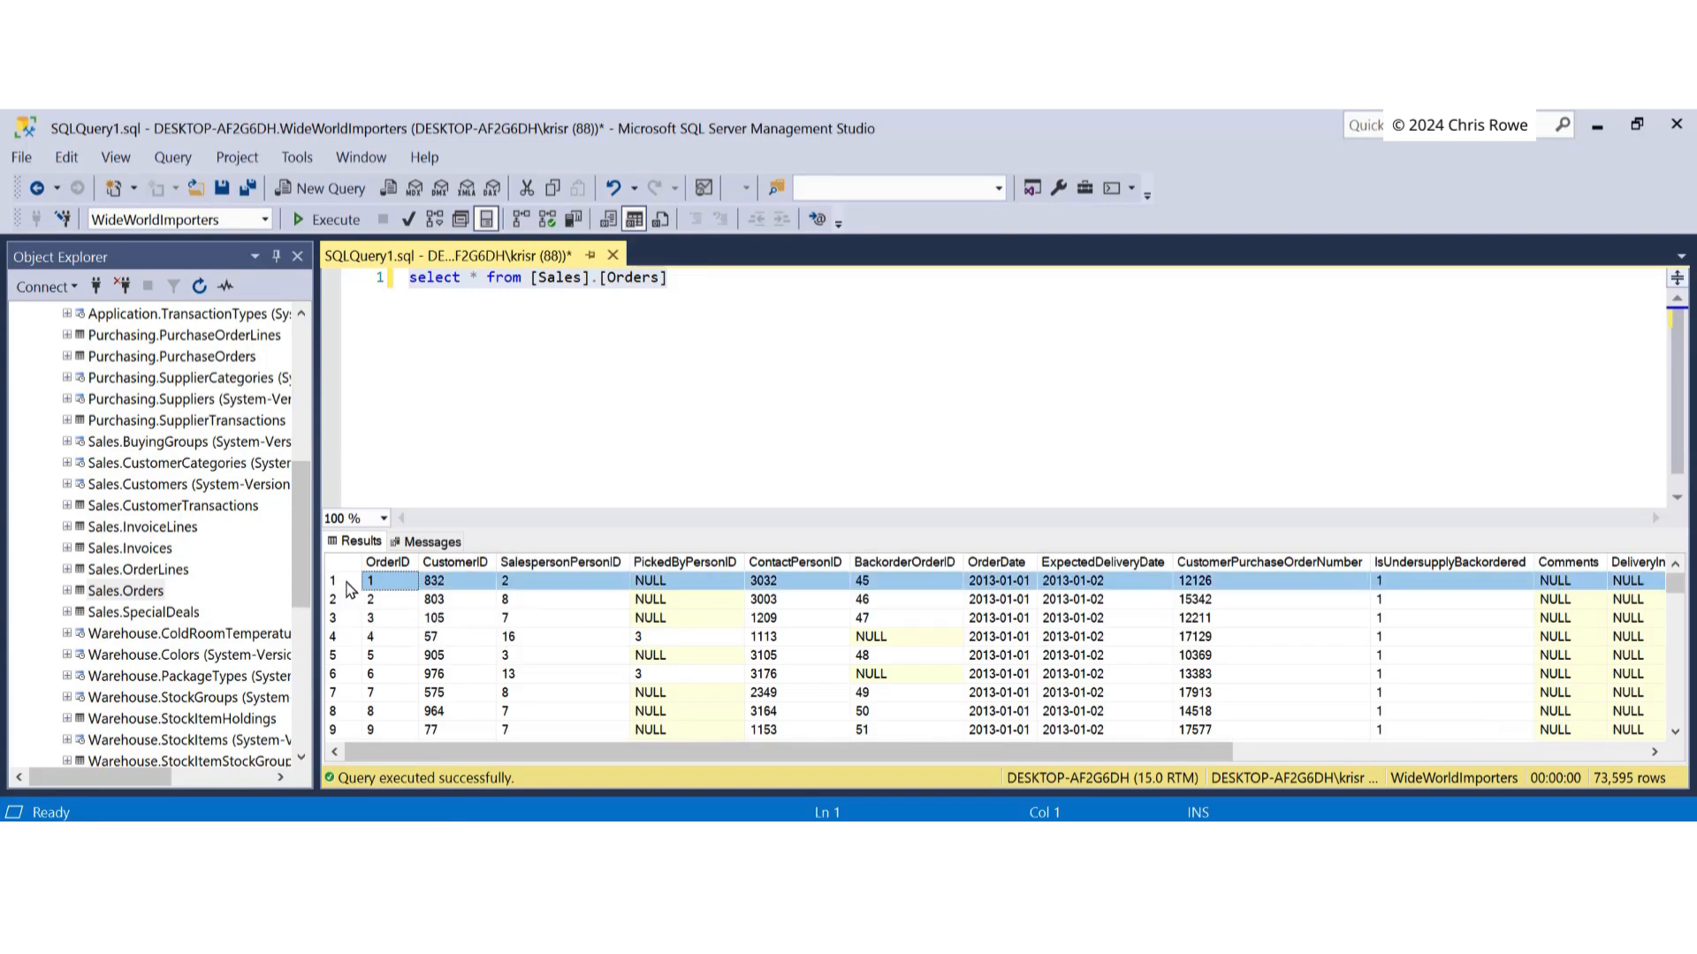
{"action": "left_click", "coordinate": [400, 566]}
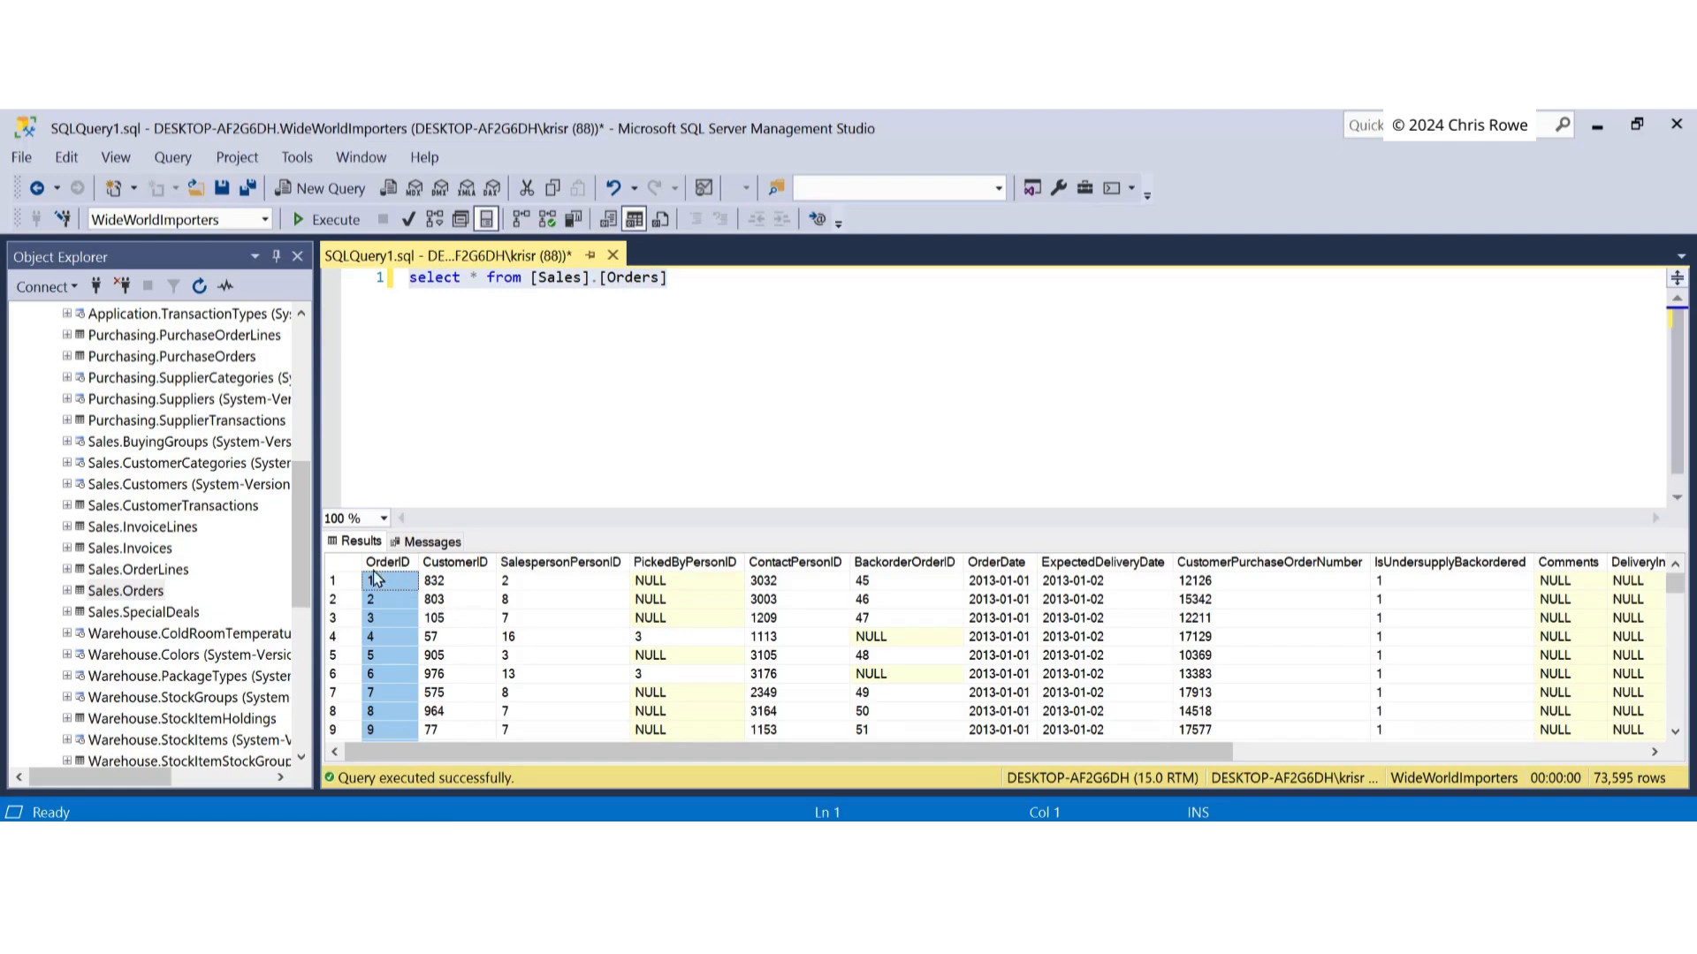
{"action": "left_click", "coordinate": [345, 582]}
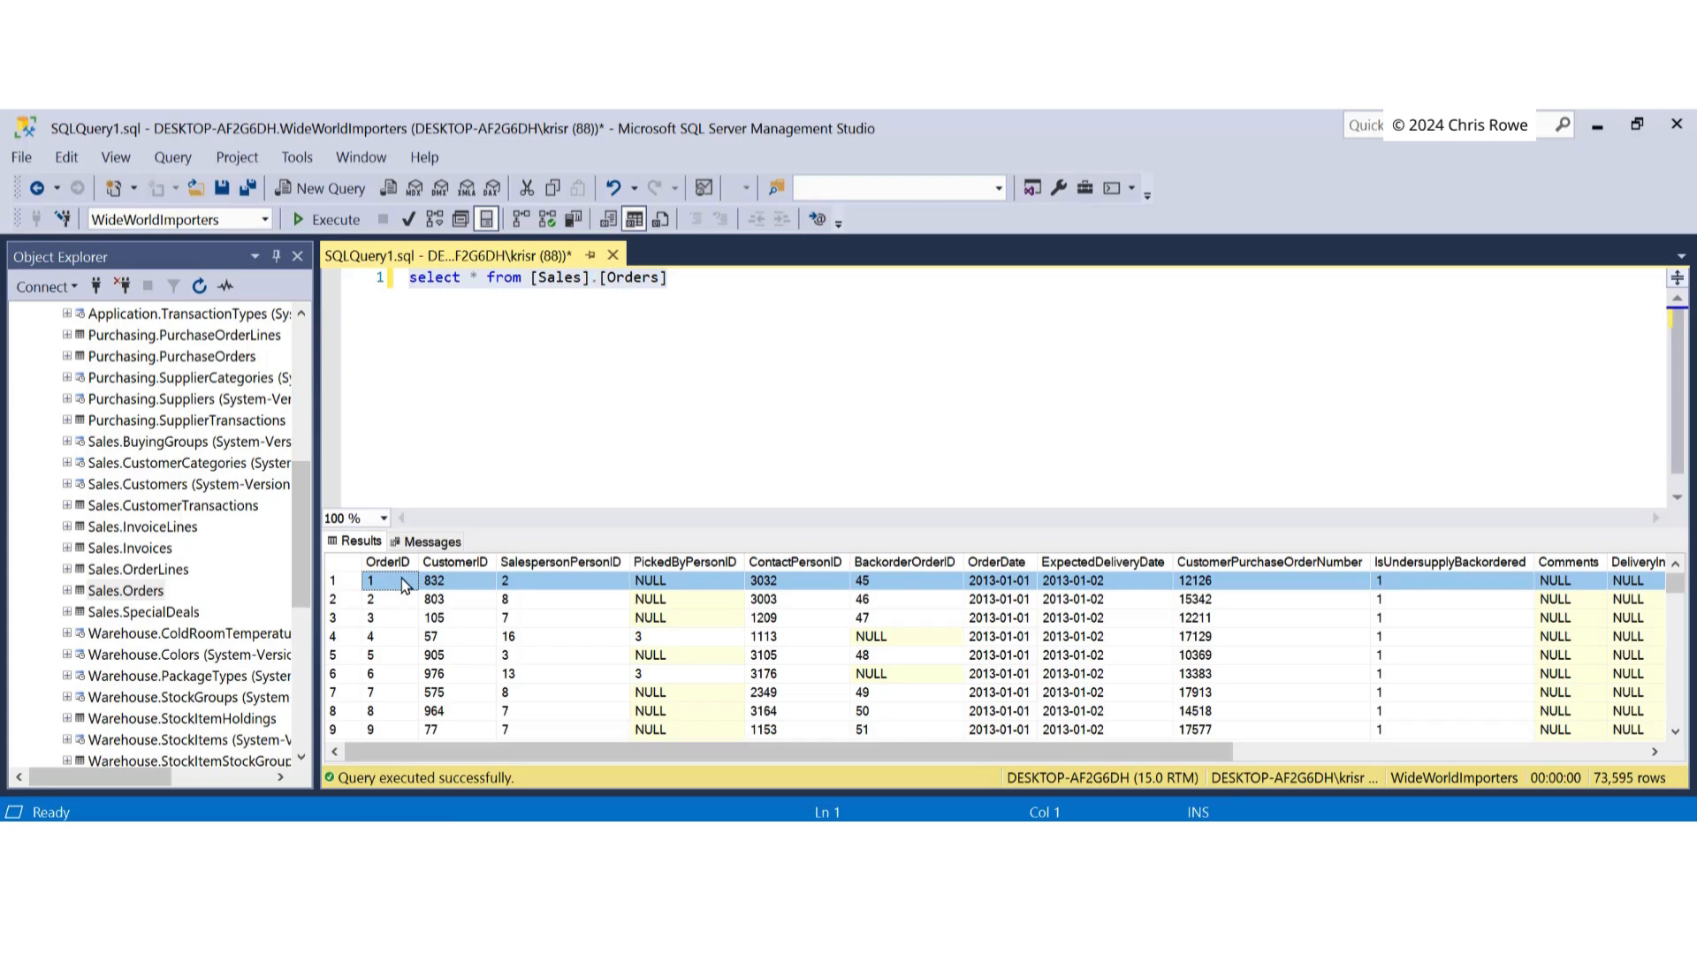
{"action": "right_click", "coordinate": [403, 584]}
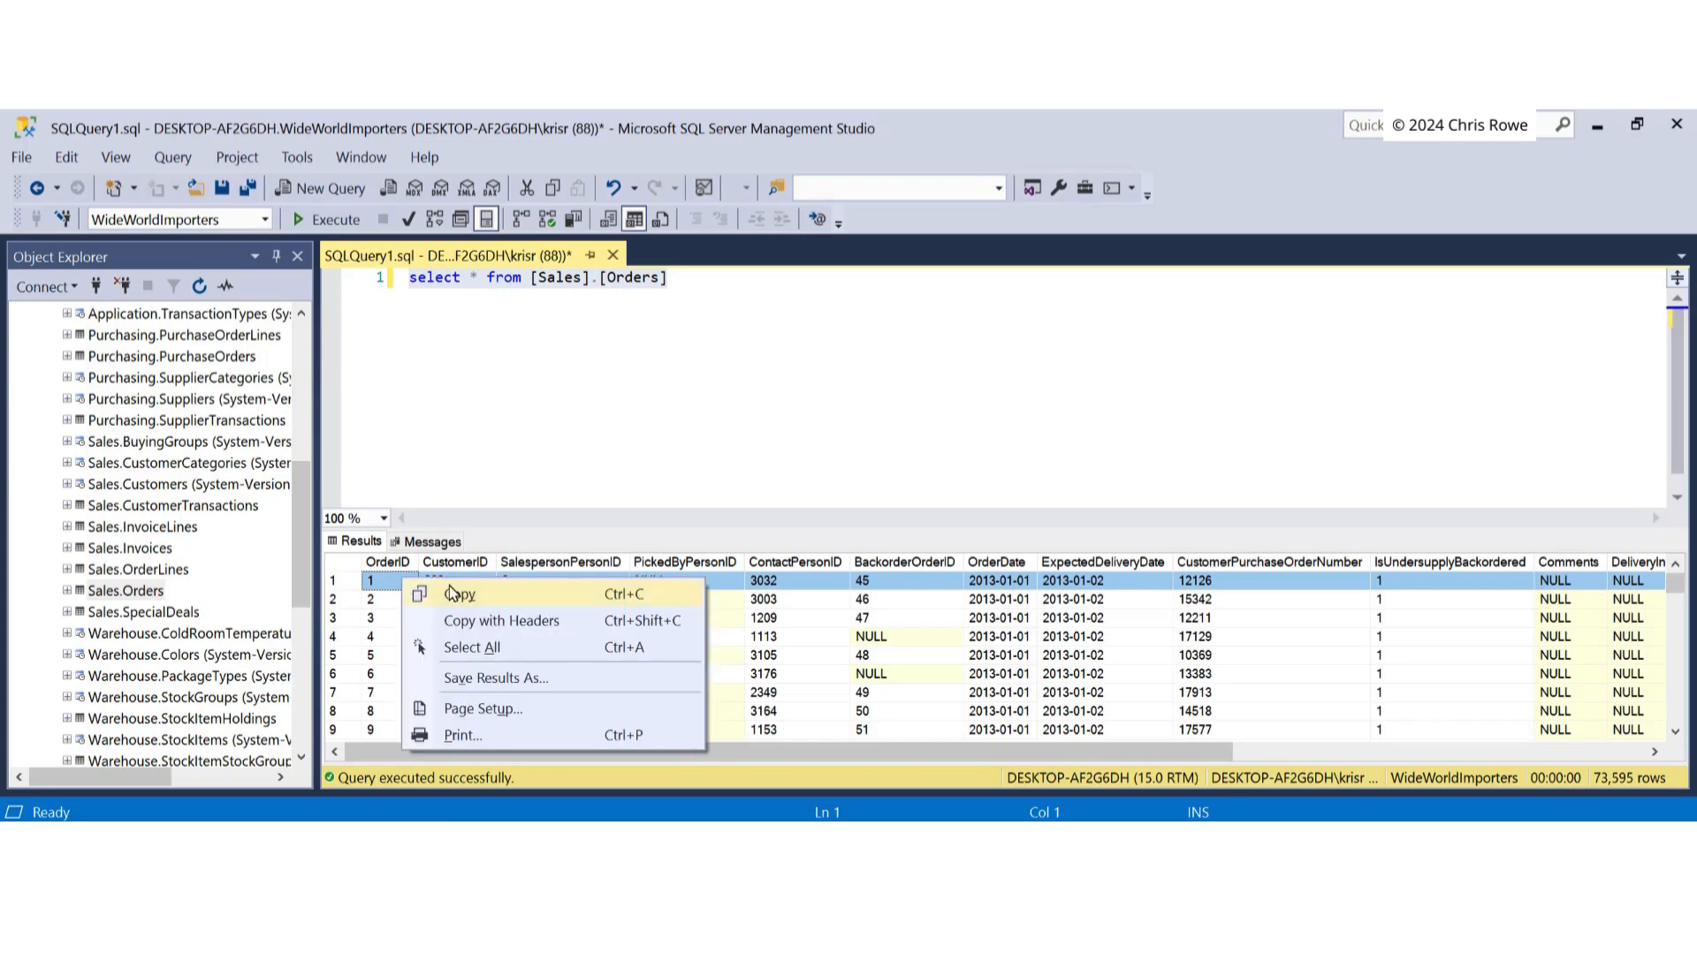
{"action": "left_click", "coordinate": [380, 561]}
Select the entire result set and copy it with headers
{"action": "right_click", "coordinate": [385, 577]}
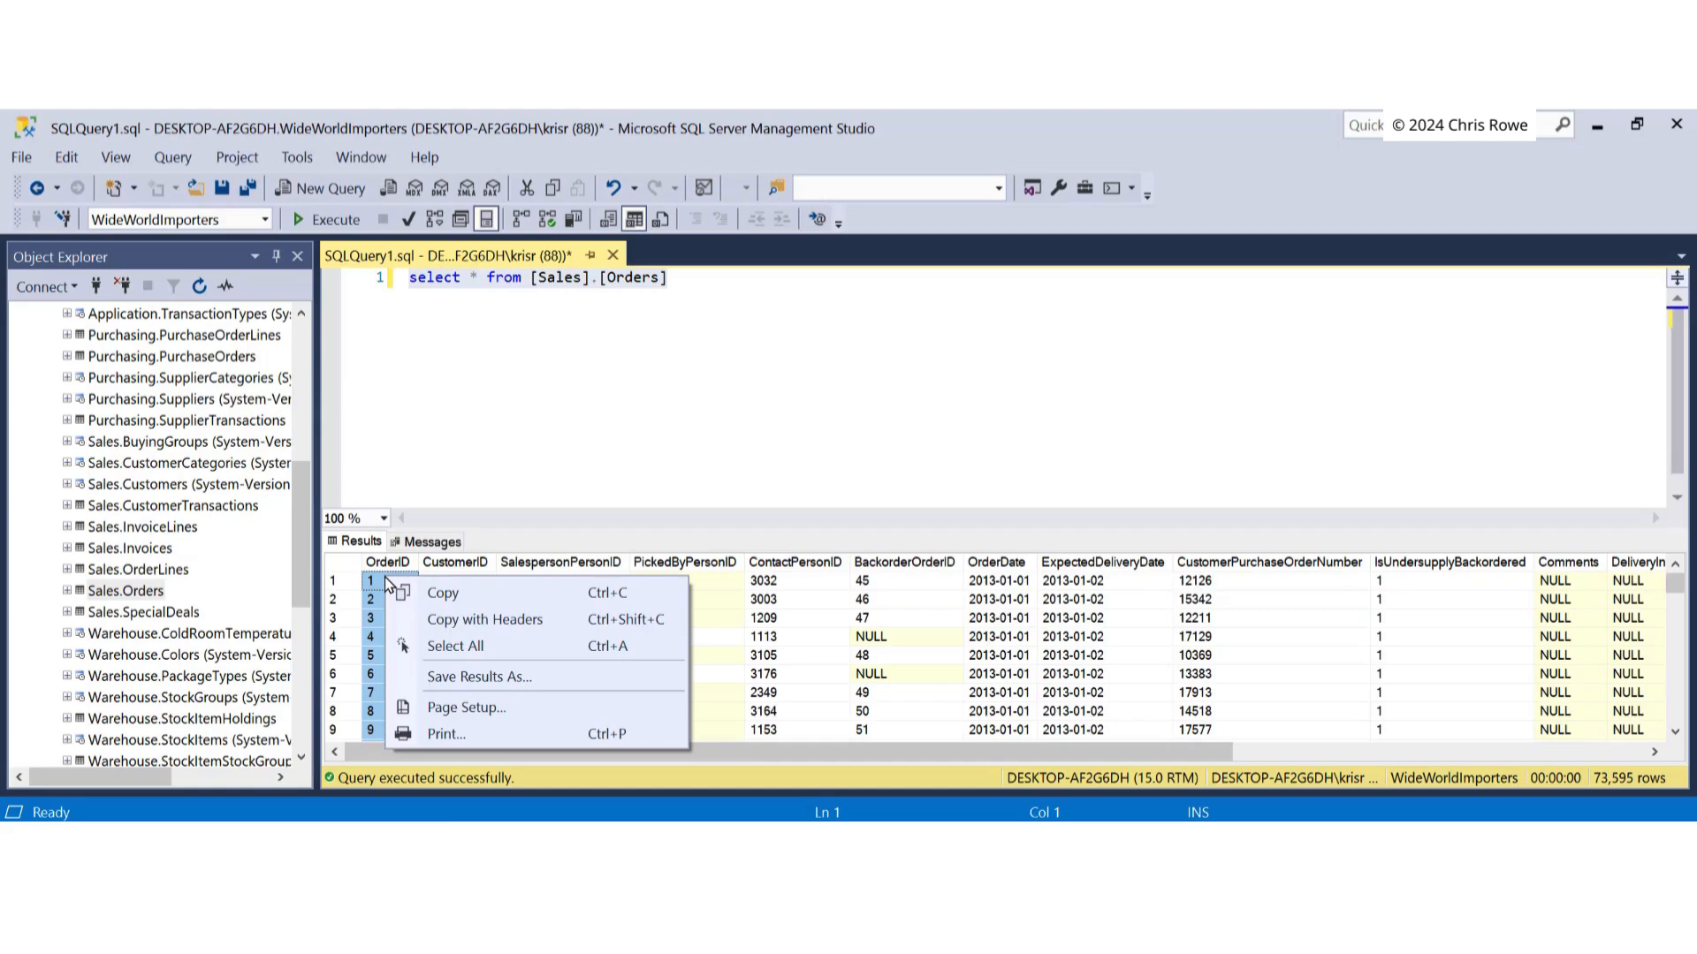
{"action": "left_click", "coordinate": [466, 653]}
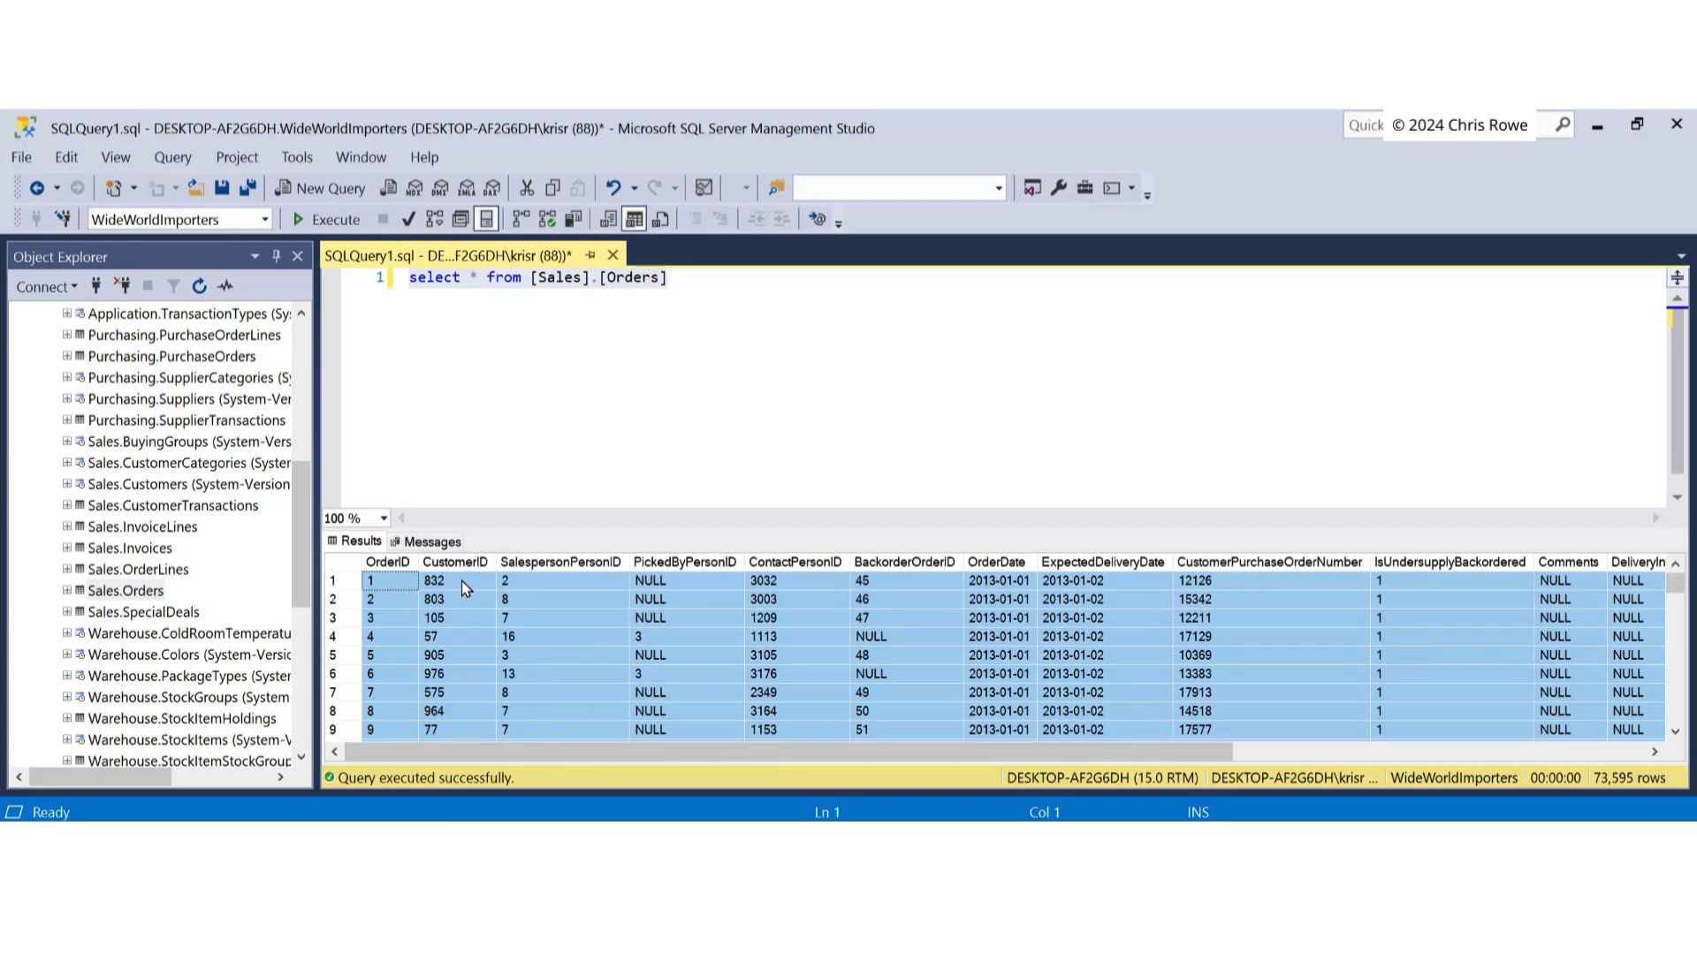
{"action": "right_click", "coordinate": [462, 581]}
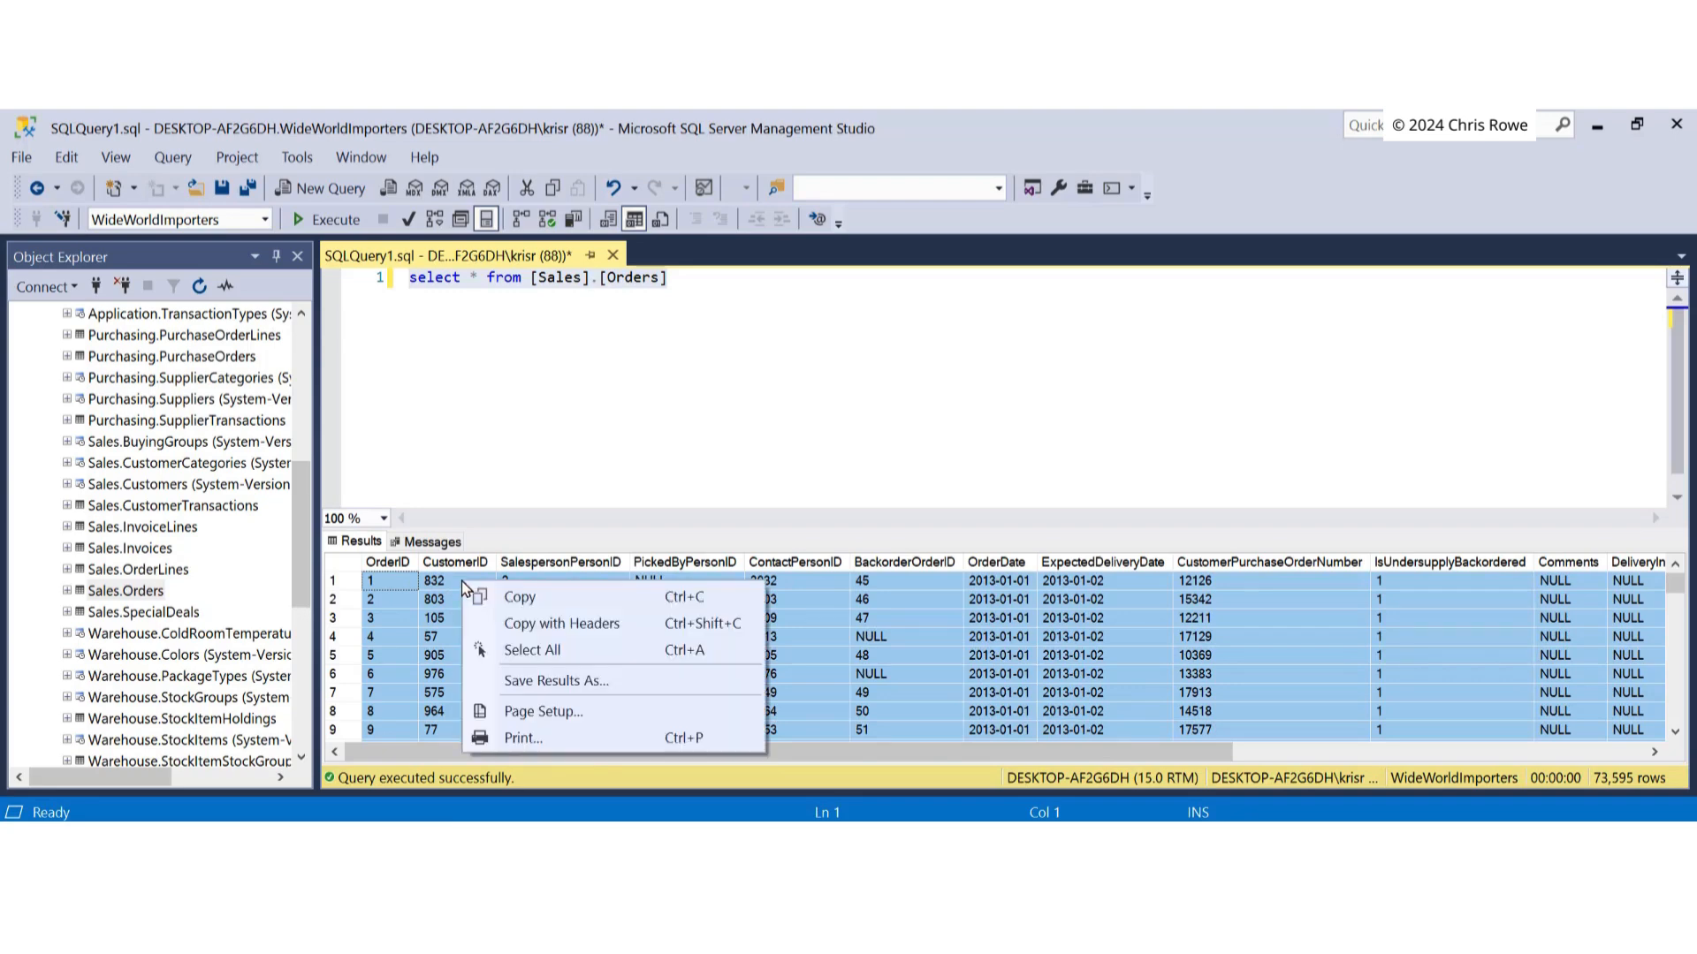
{"action": "left_click", "coordinate": [589, 630]}
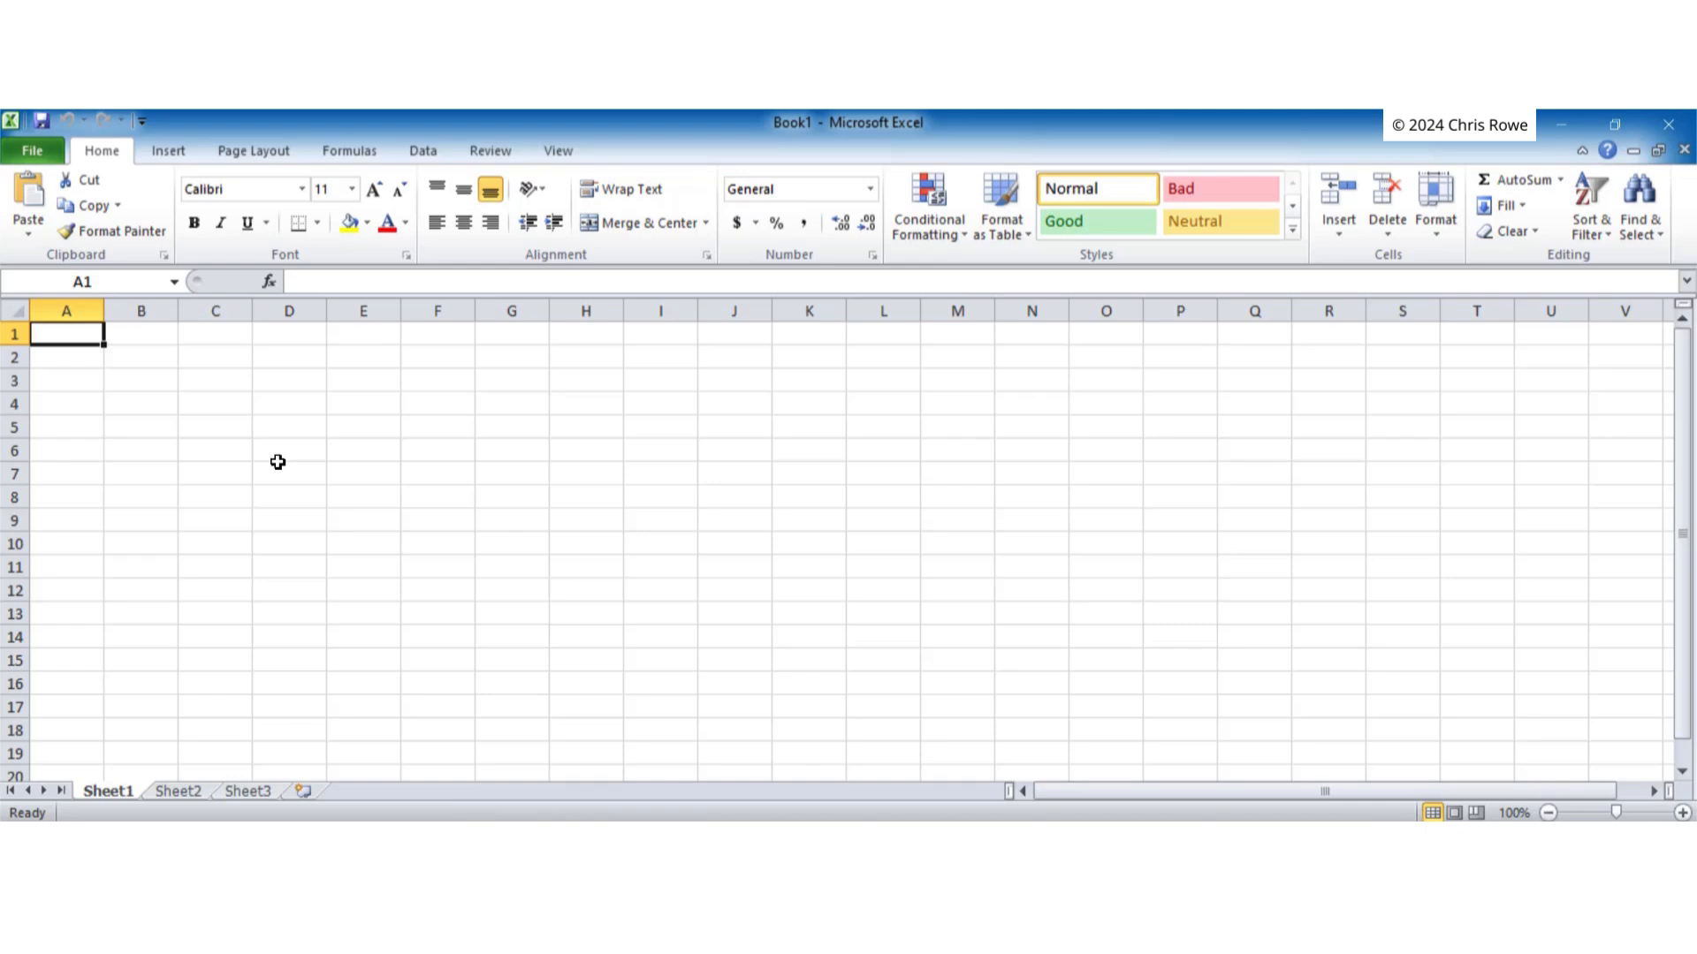
Switch to the blank Excel workbook and paste the copied results at cell A1 of Sheet1, matching the destination formatting
{"action": "right_click", "coordinate": [70, 332]}
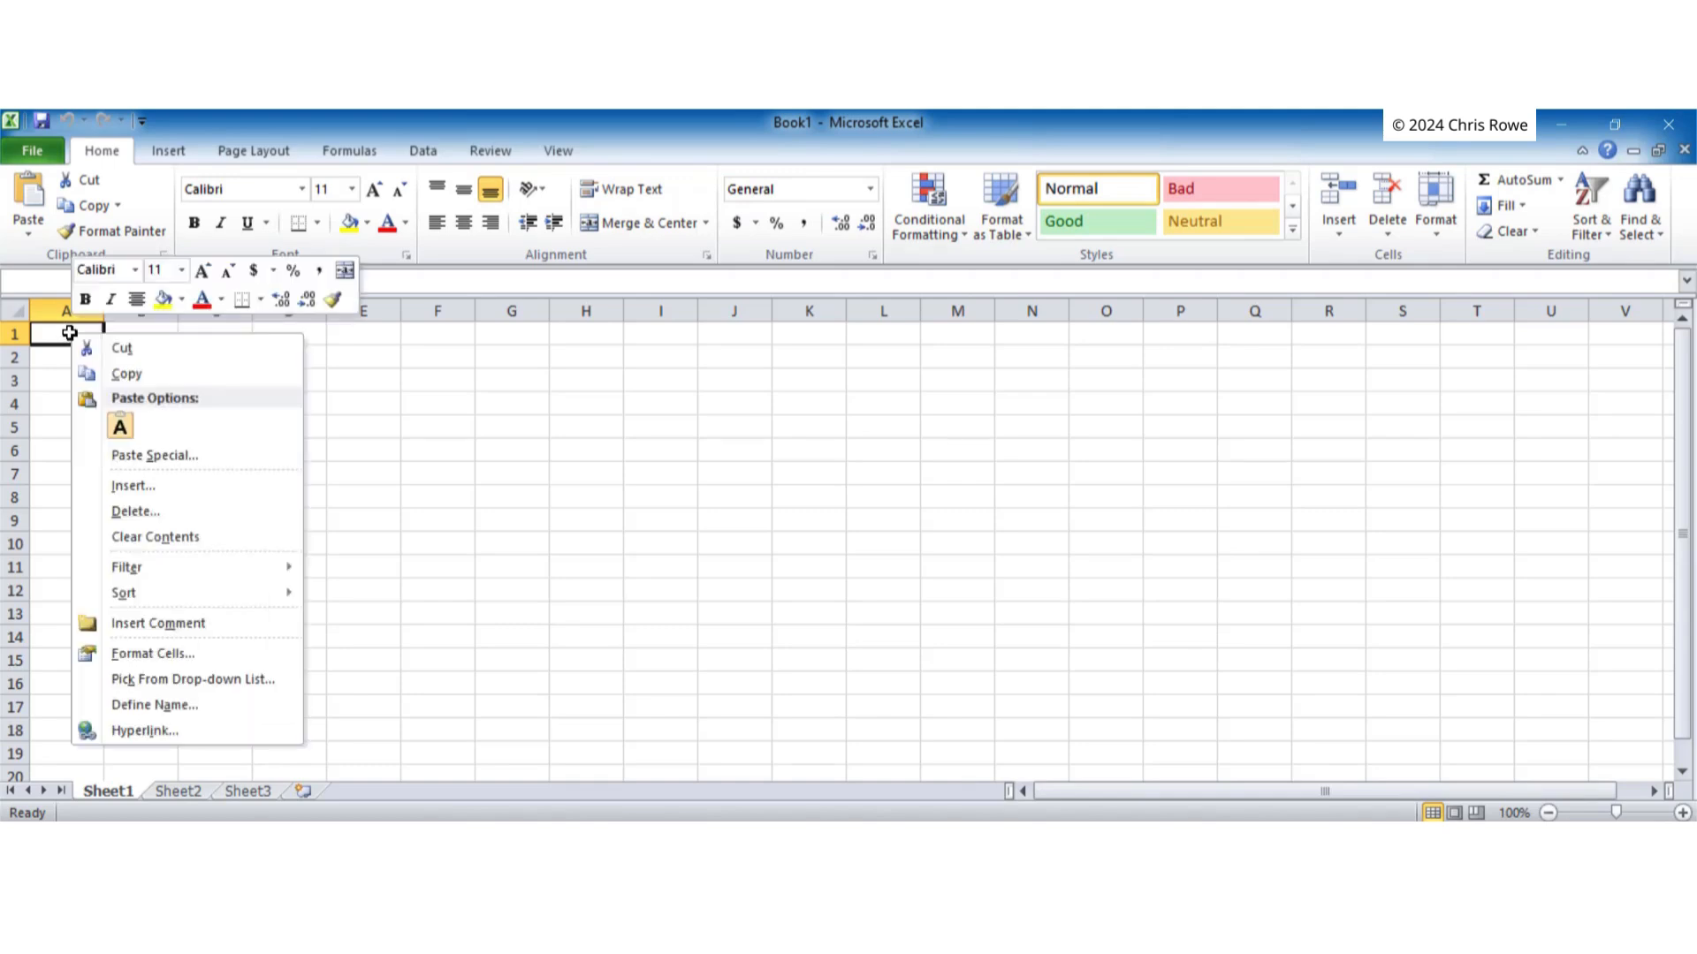
{"action": "left_click", "coordinate": [120, 428]}
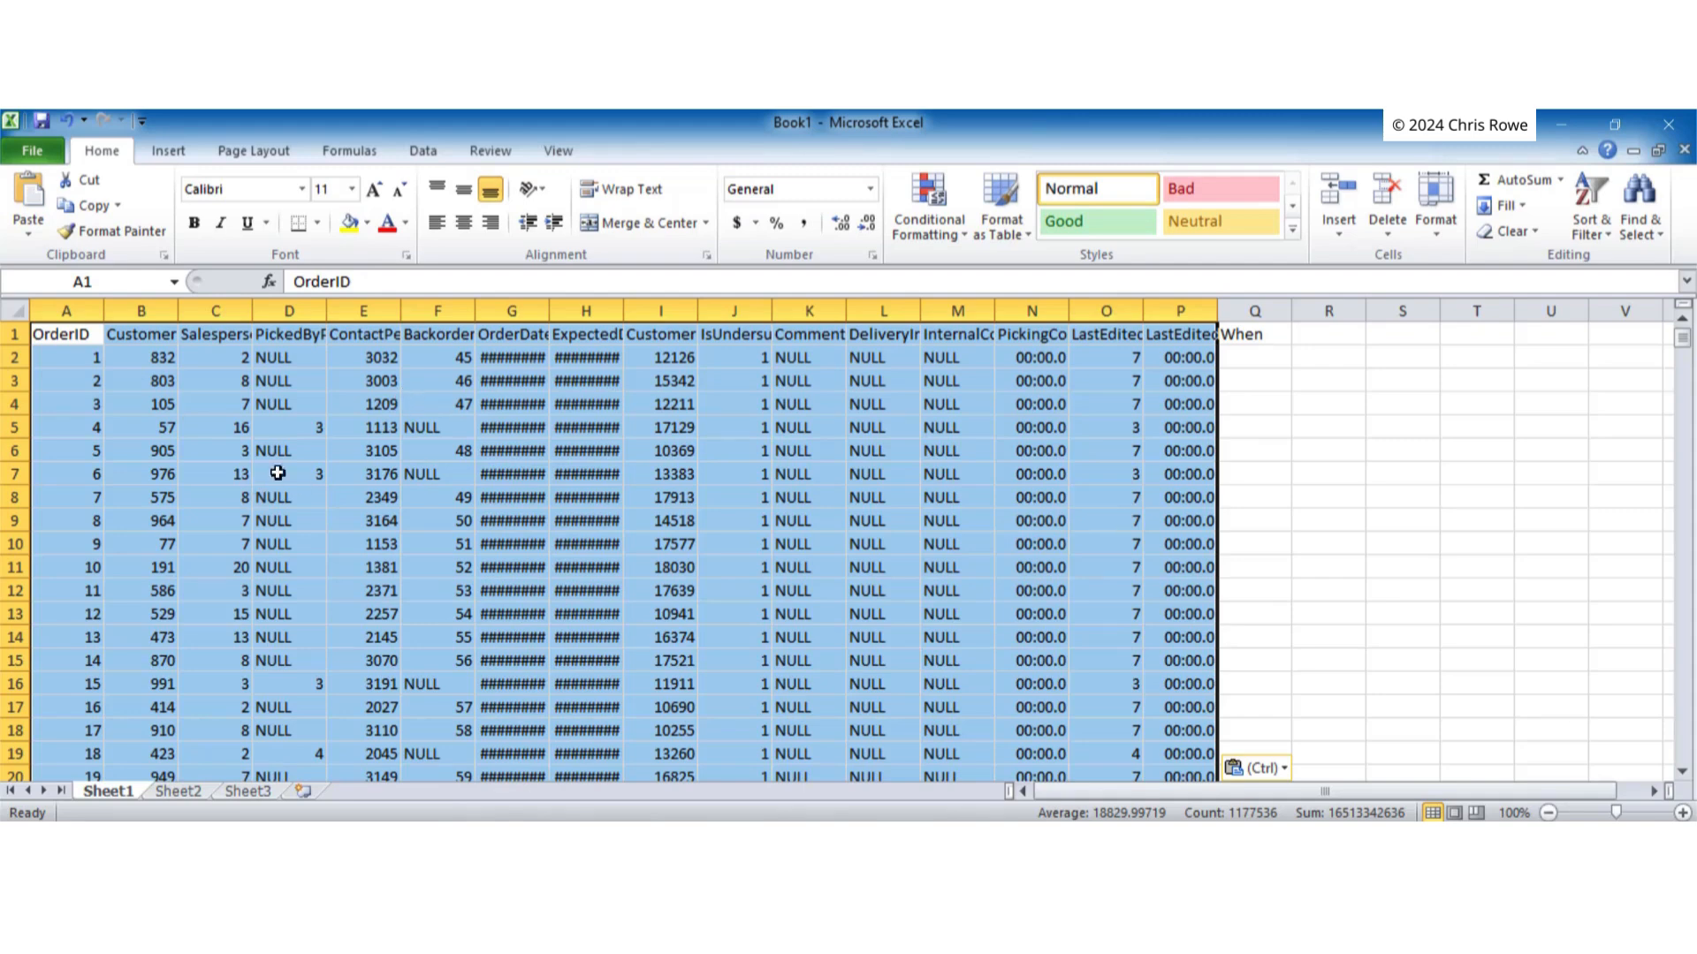
{"action": "left_click", "coordinate": [288, 357]}
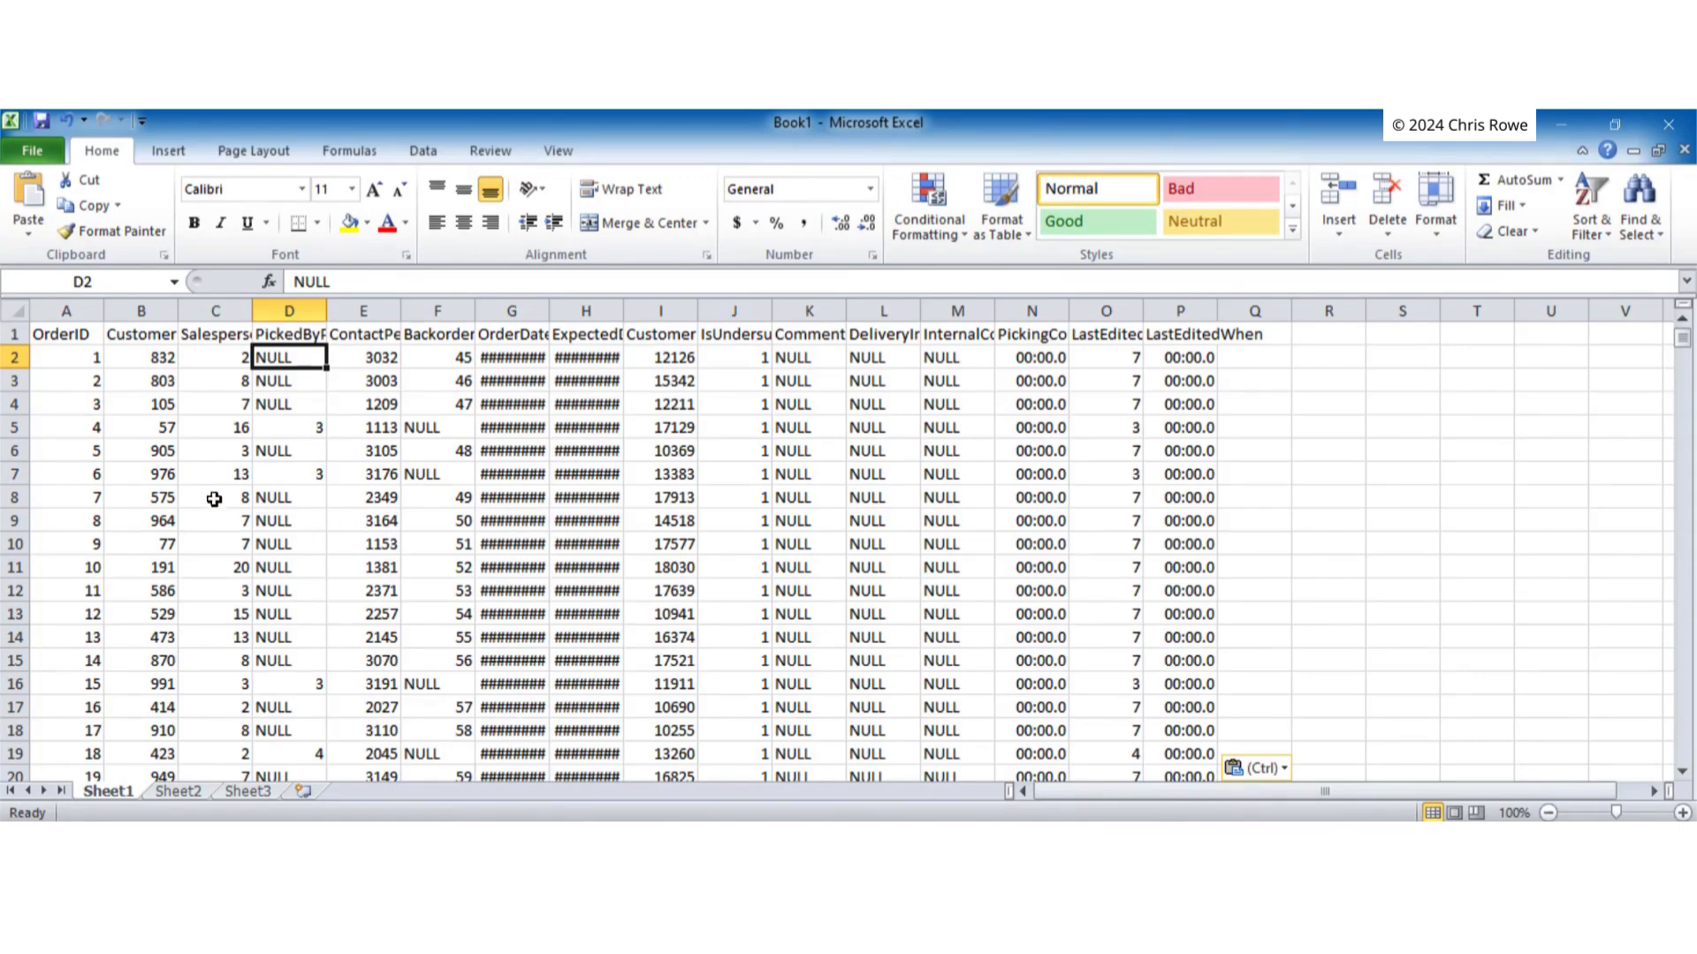
Replace every "null" in the whole pasted data range with nothing so that those cells are blank
{"action": "left_click", "coordinate": [284, 388]}
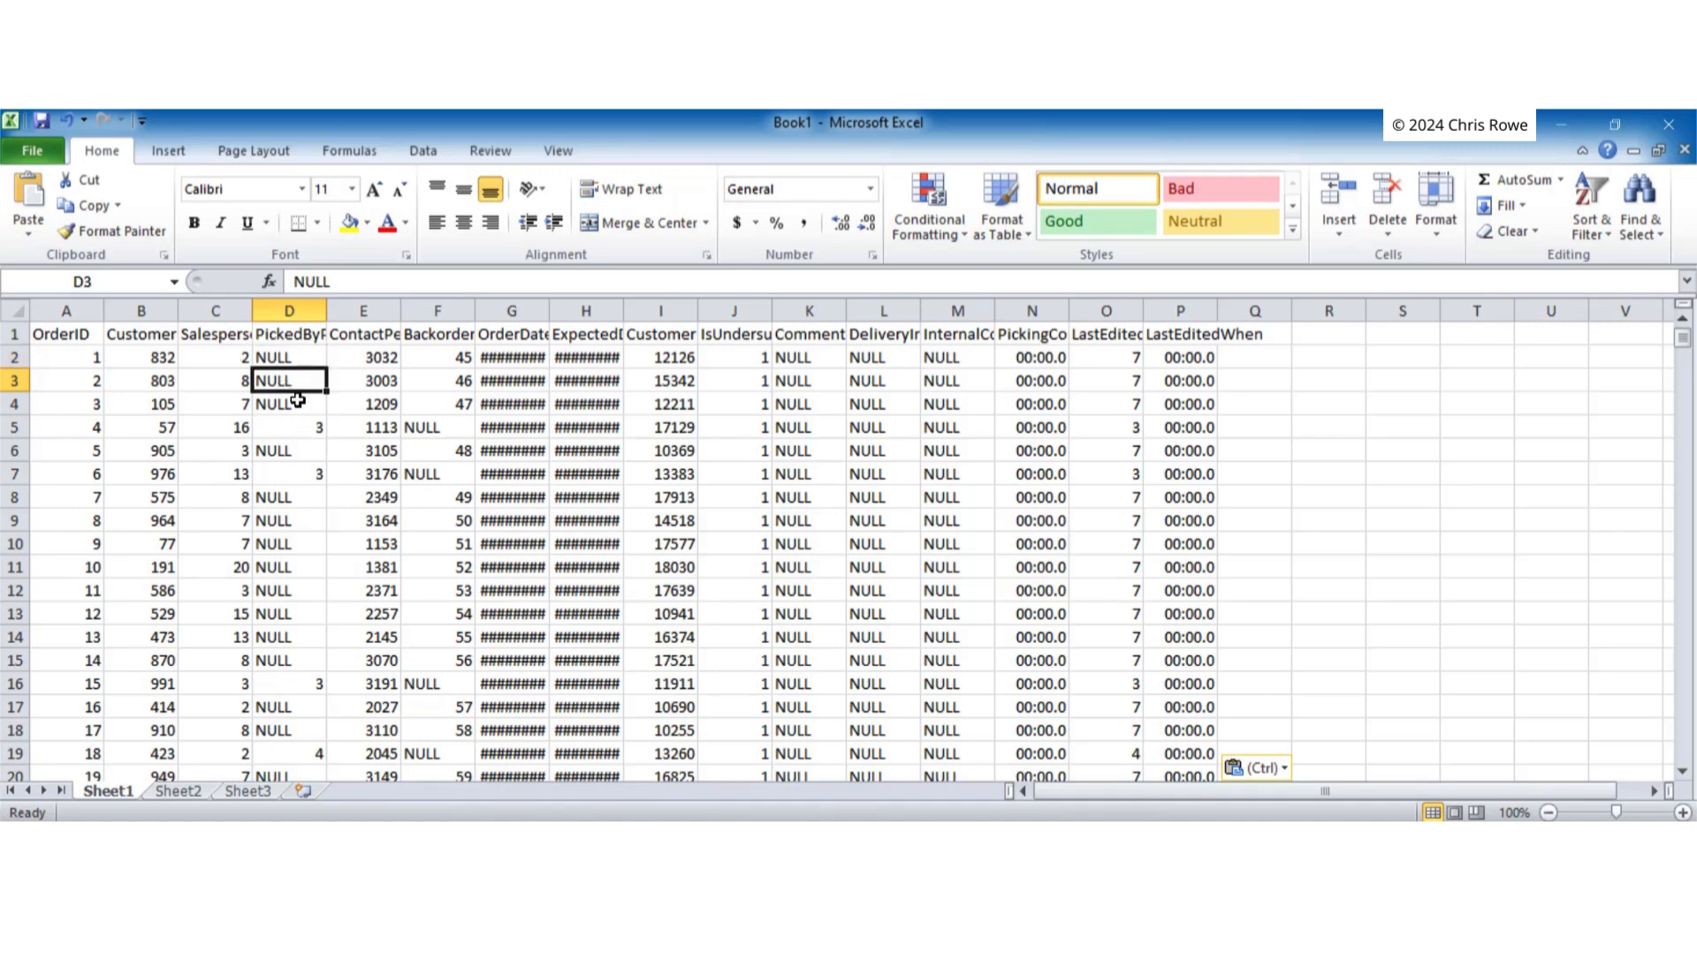
{"action": "key", "text": "ctrl+a"}
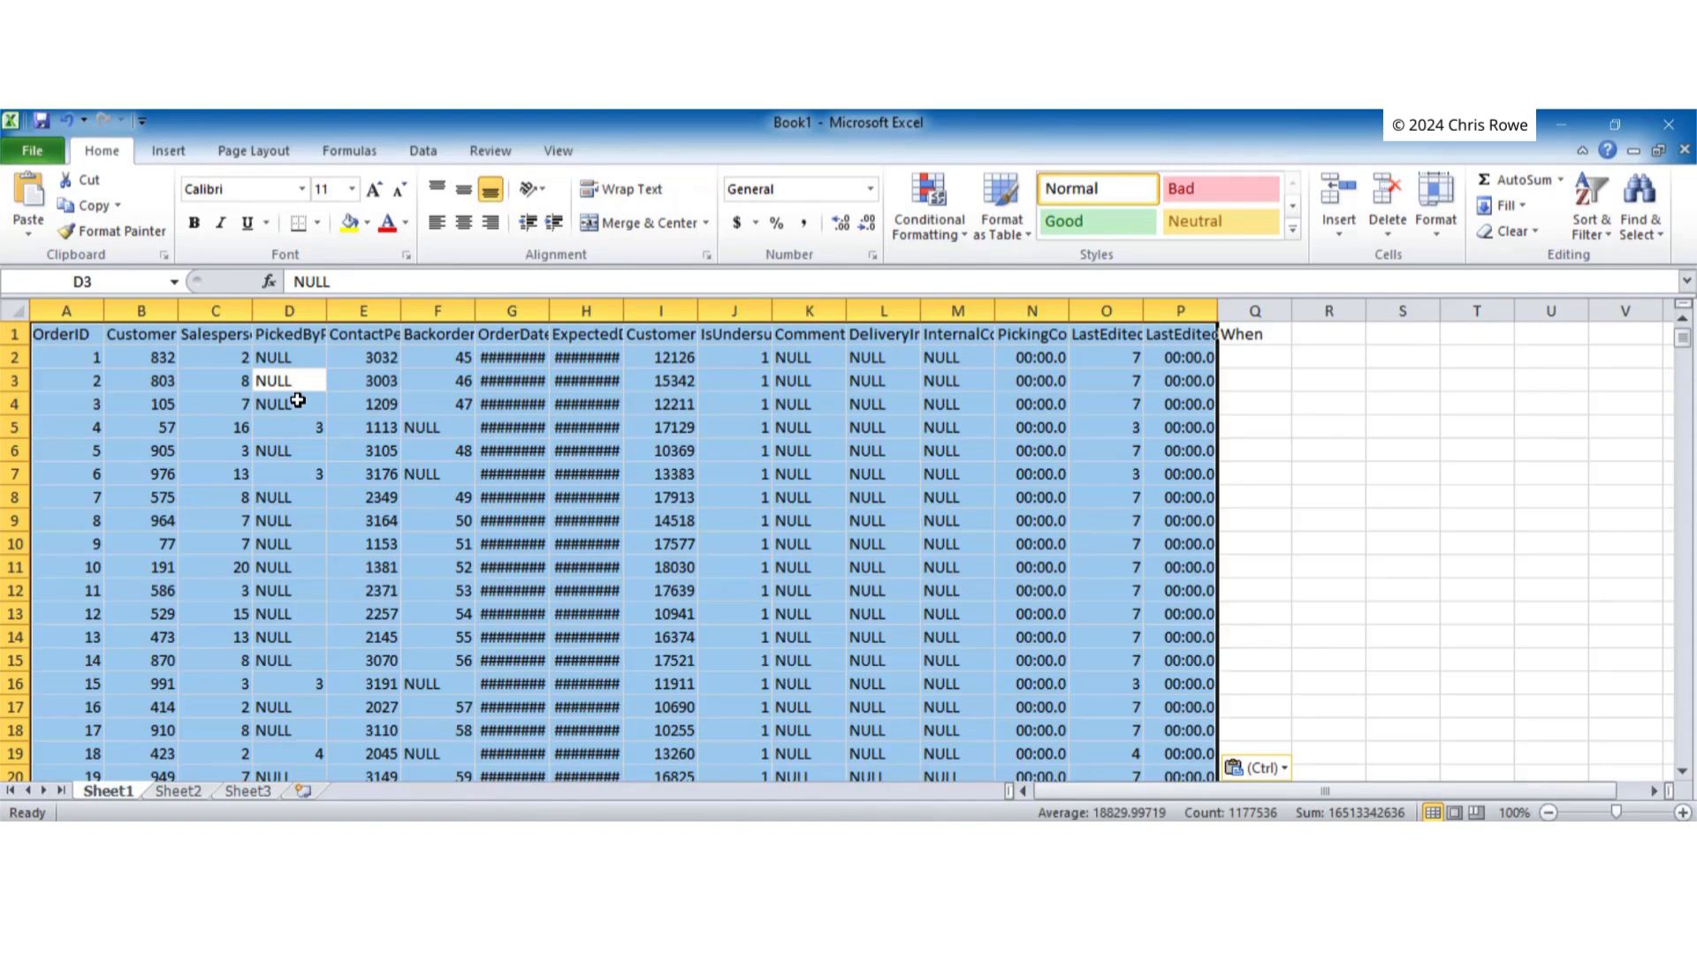
{"action": "key", "text": "ctrl+h"}
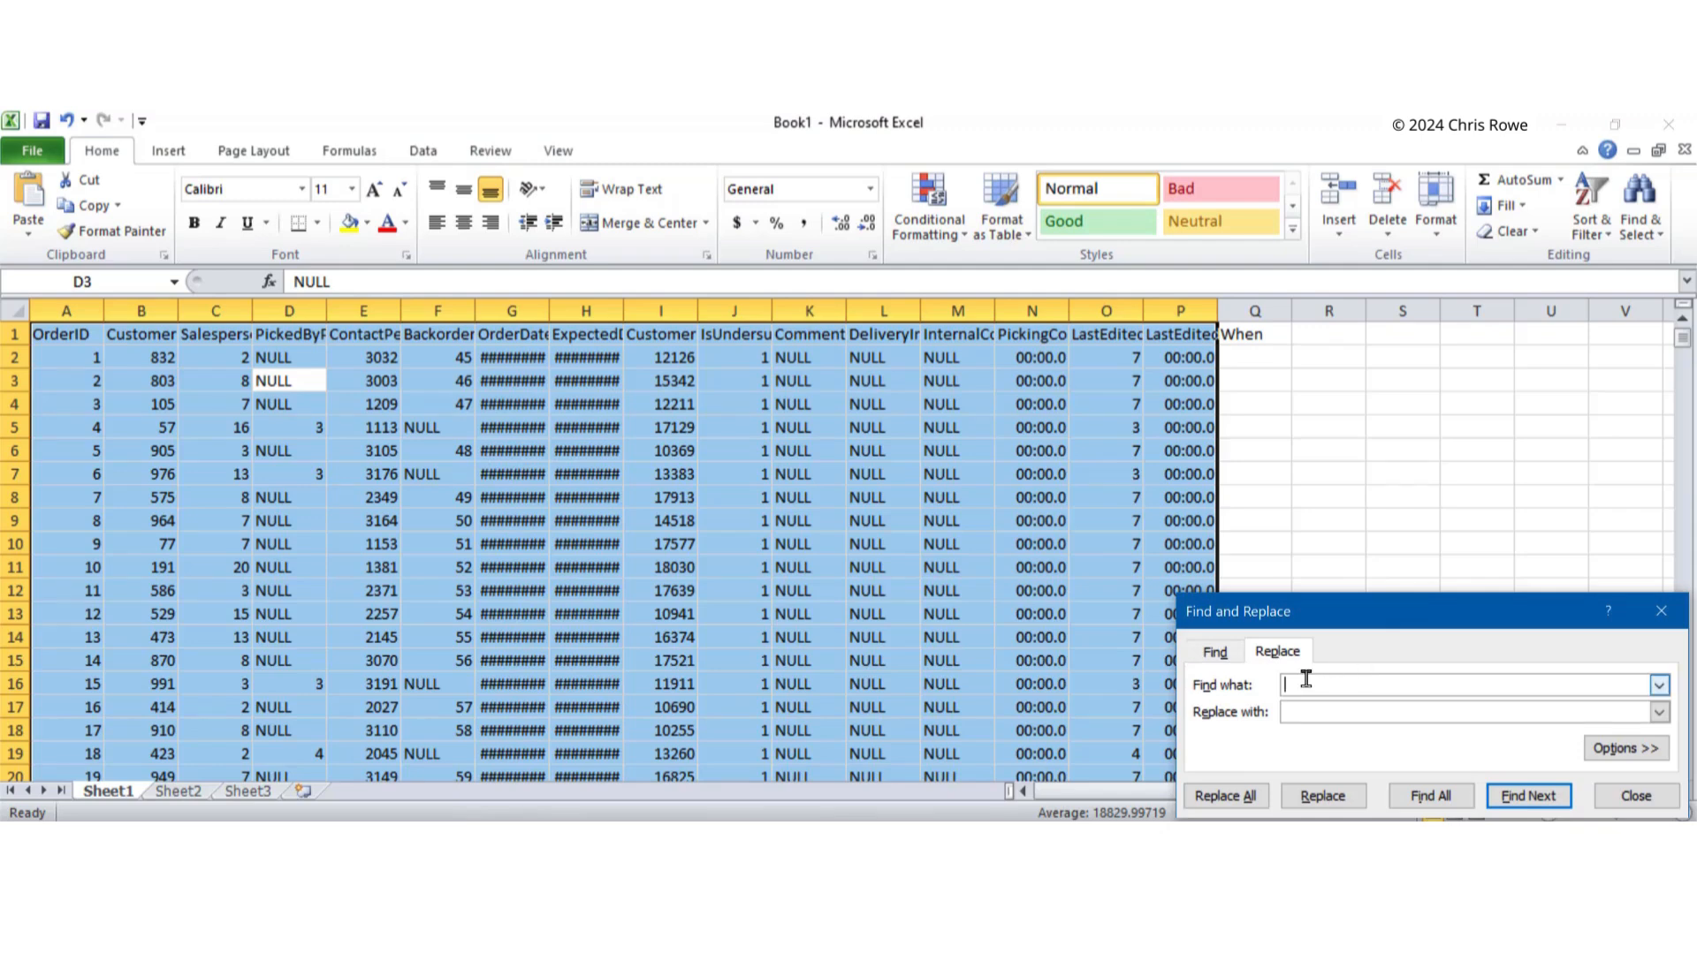
{"action": "type", "text": "null"}
{"action": "left_click", "coordinate": [1222, 798]}
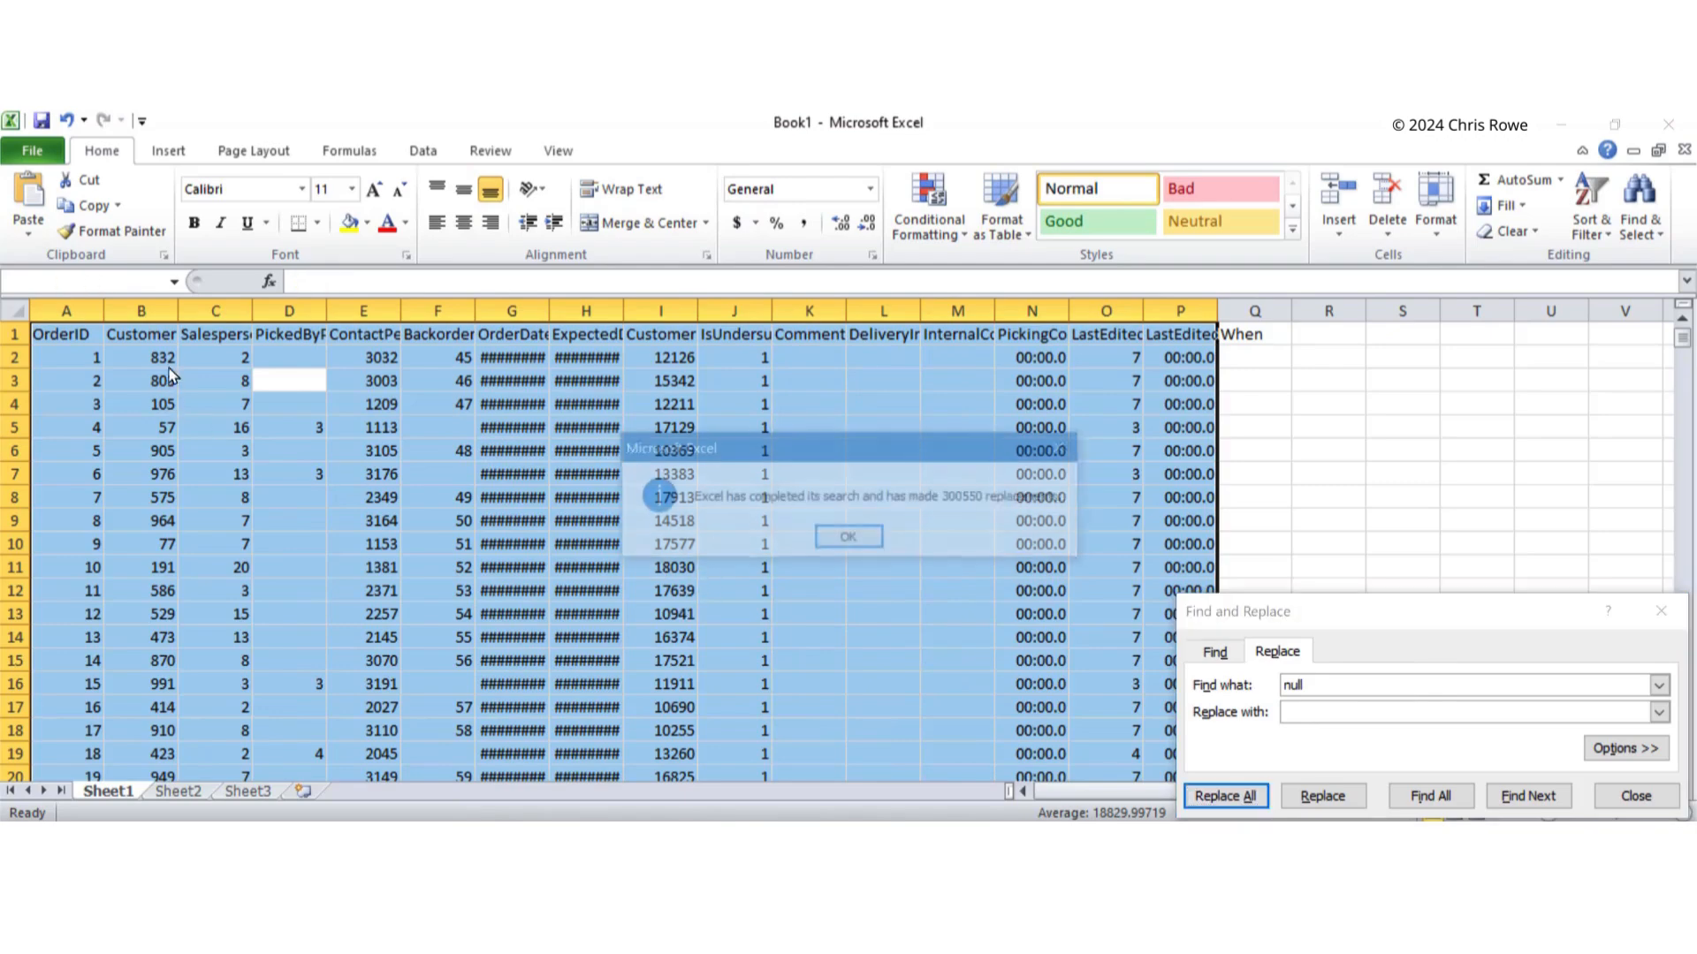
{"action": "left_click", "coordinate": [854, 541]}
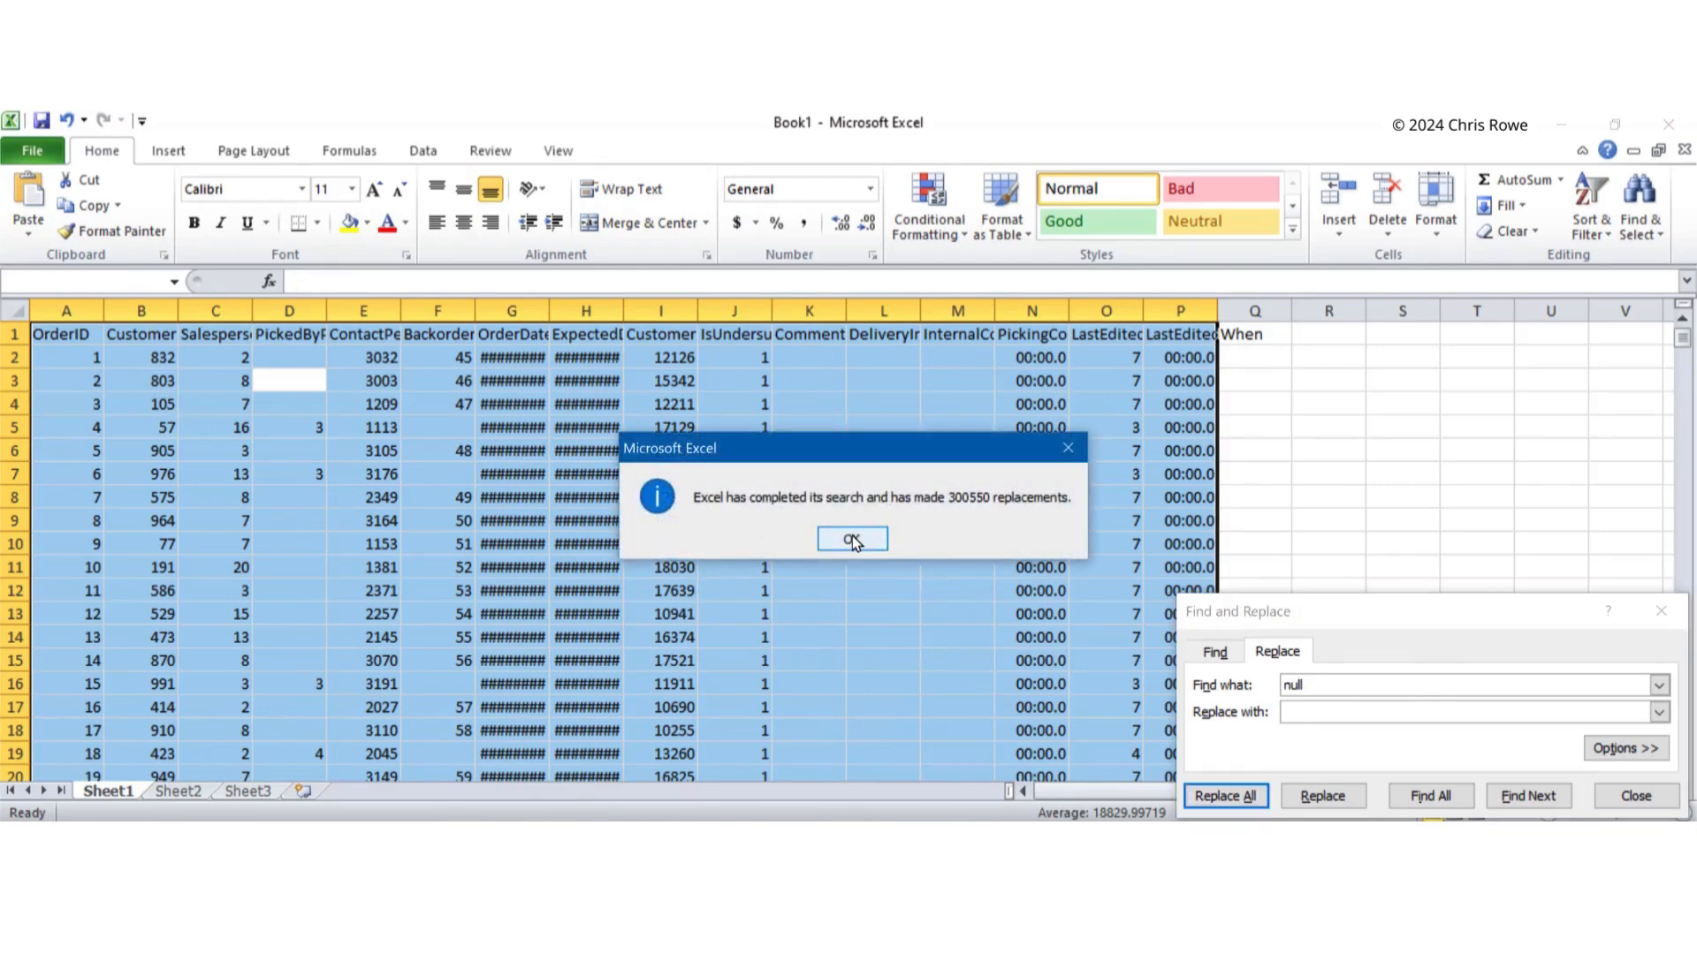
{"action": "left_click", "coordinate": [1662, 611]}
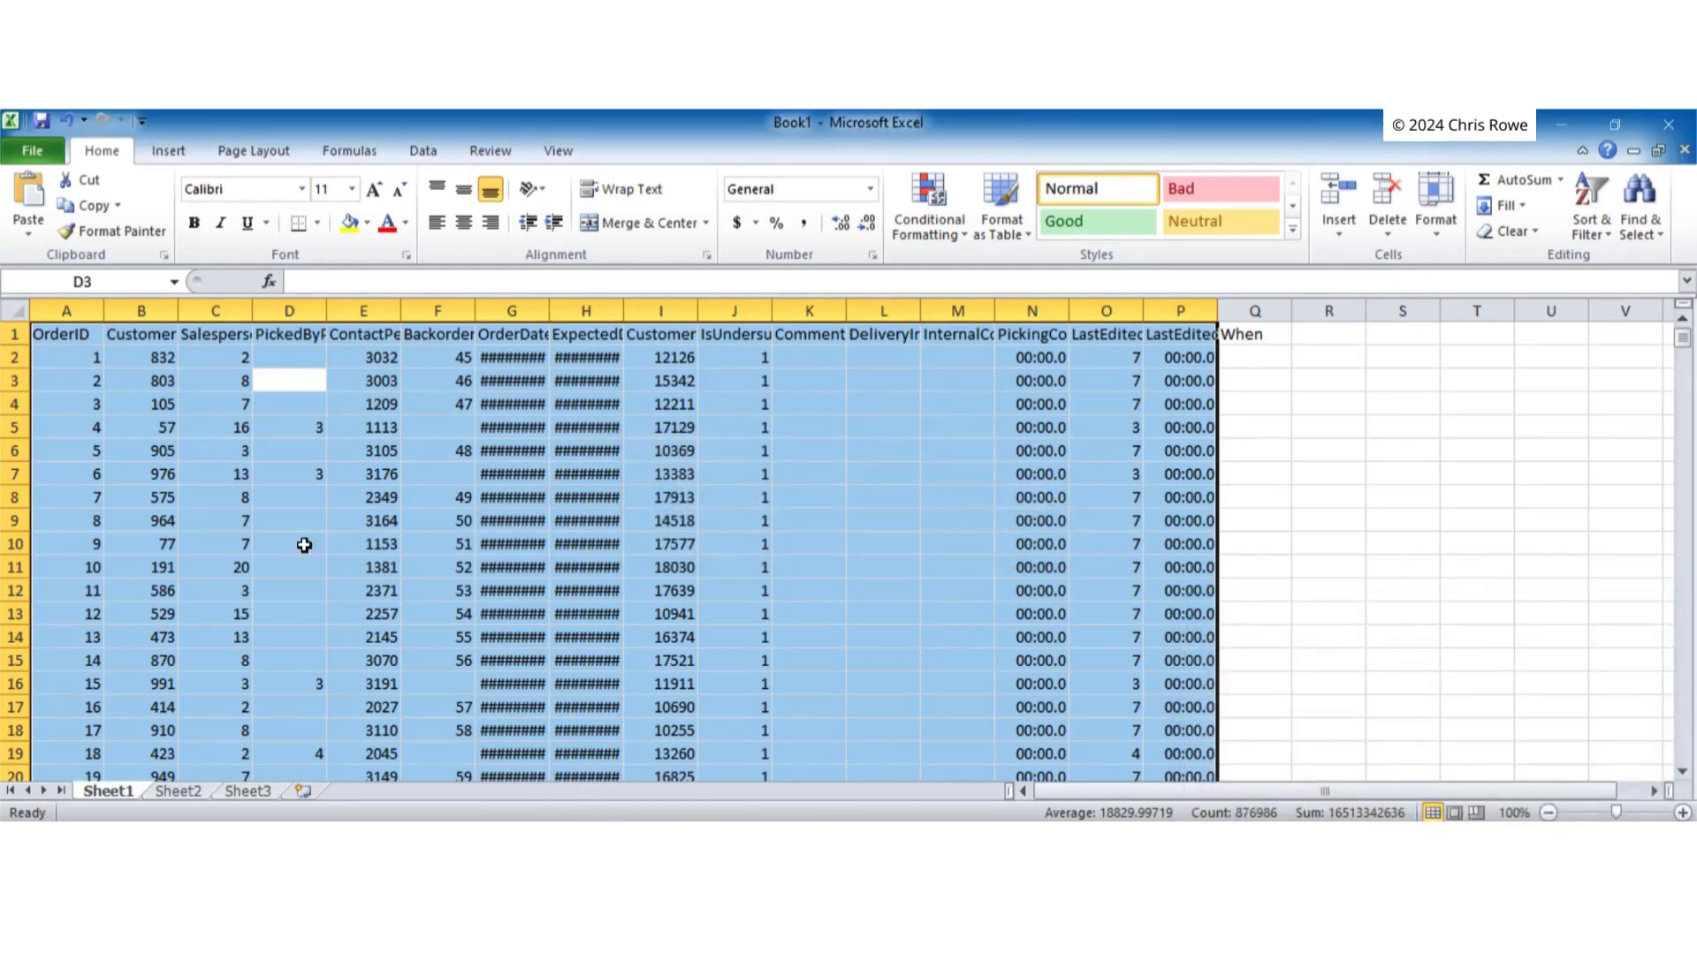
{"action": "left_click", "coordinate": [282, 366]}
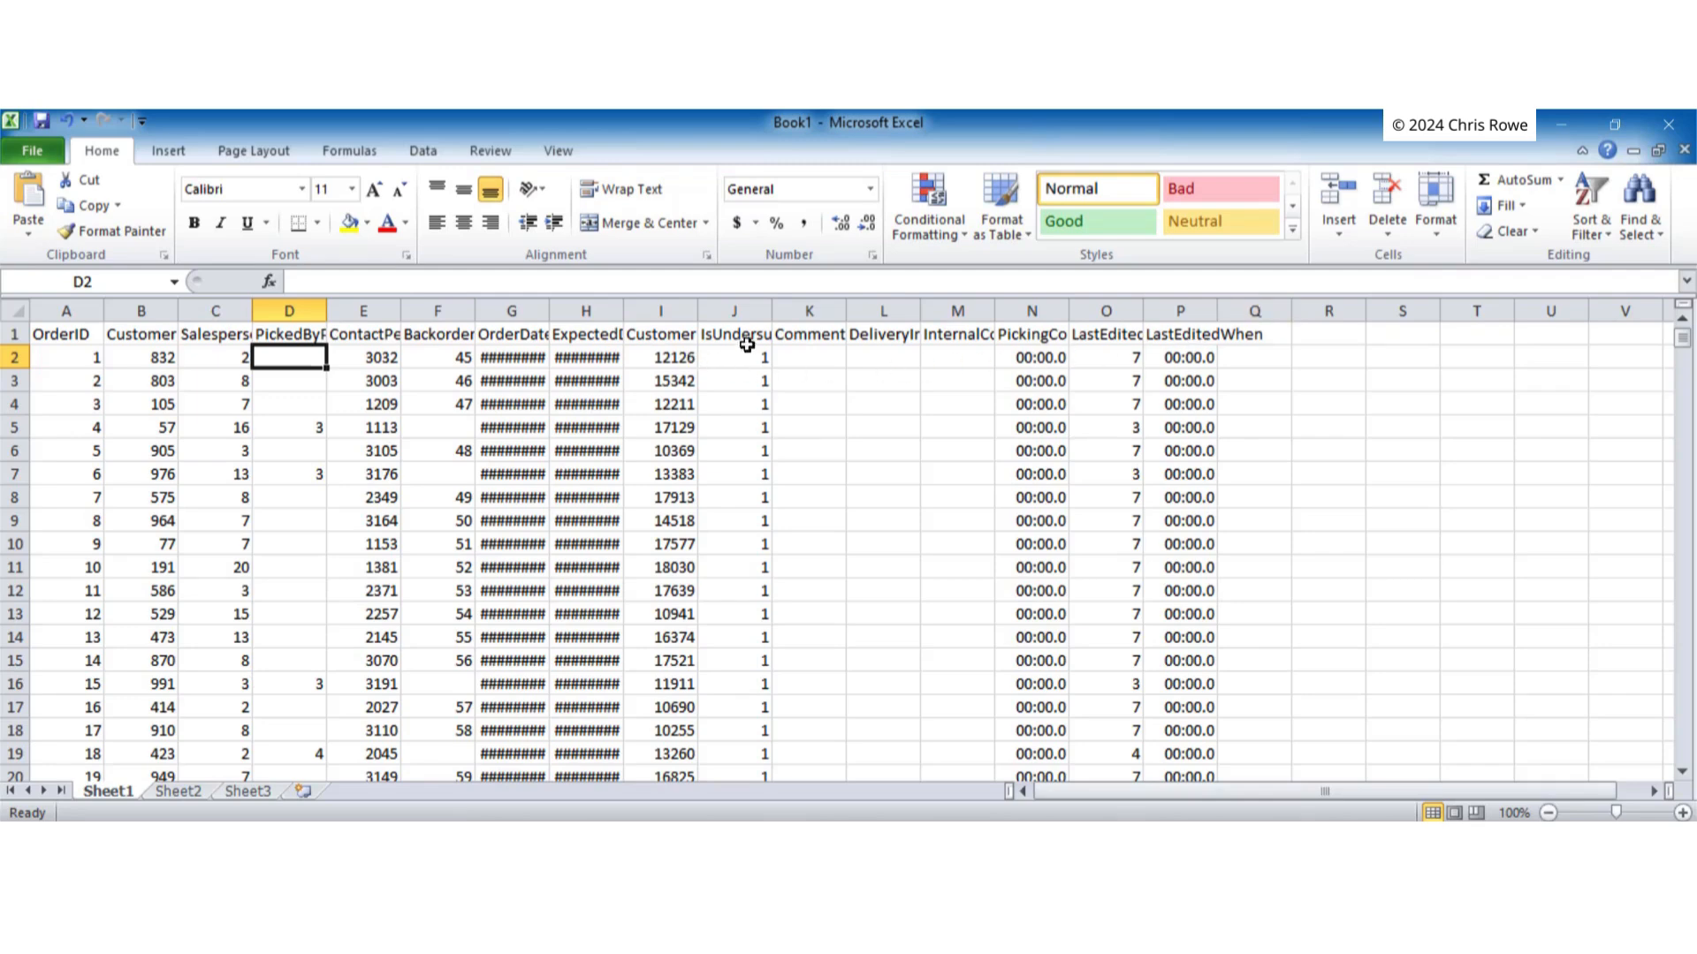
Autofit the widths of columns A through P to their contents
{"action": "left_click", "coordinate": [65, 309]}
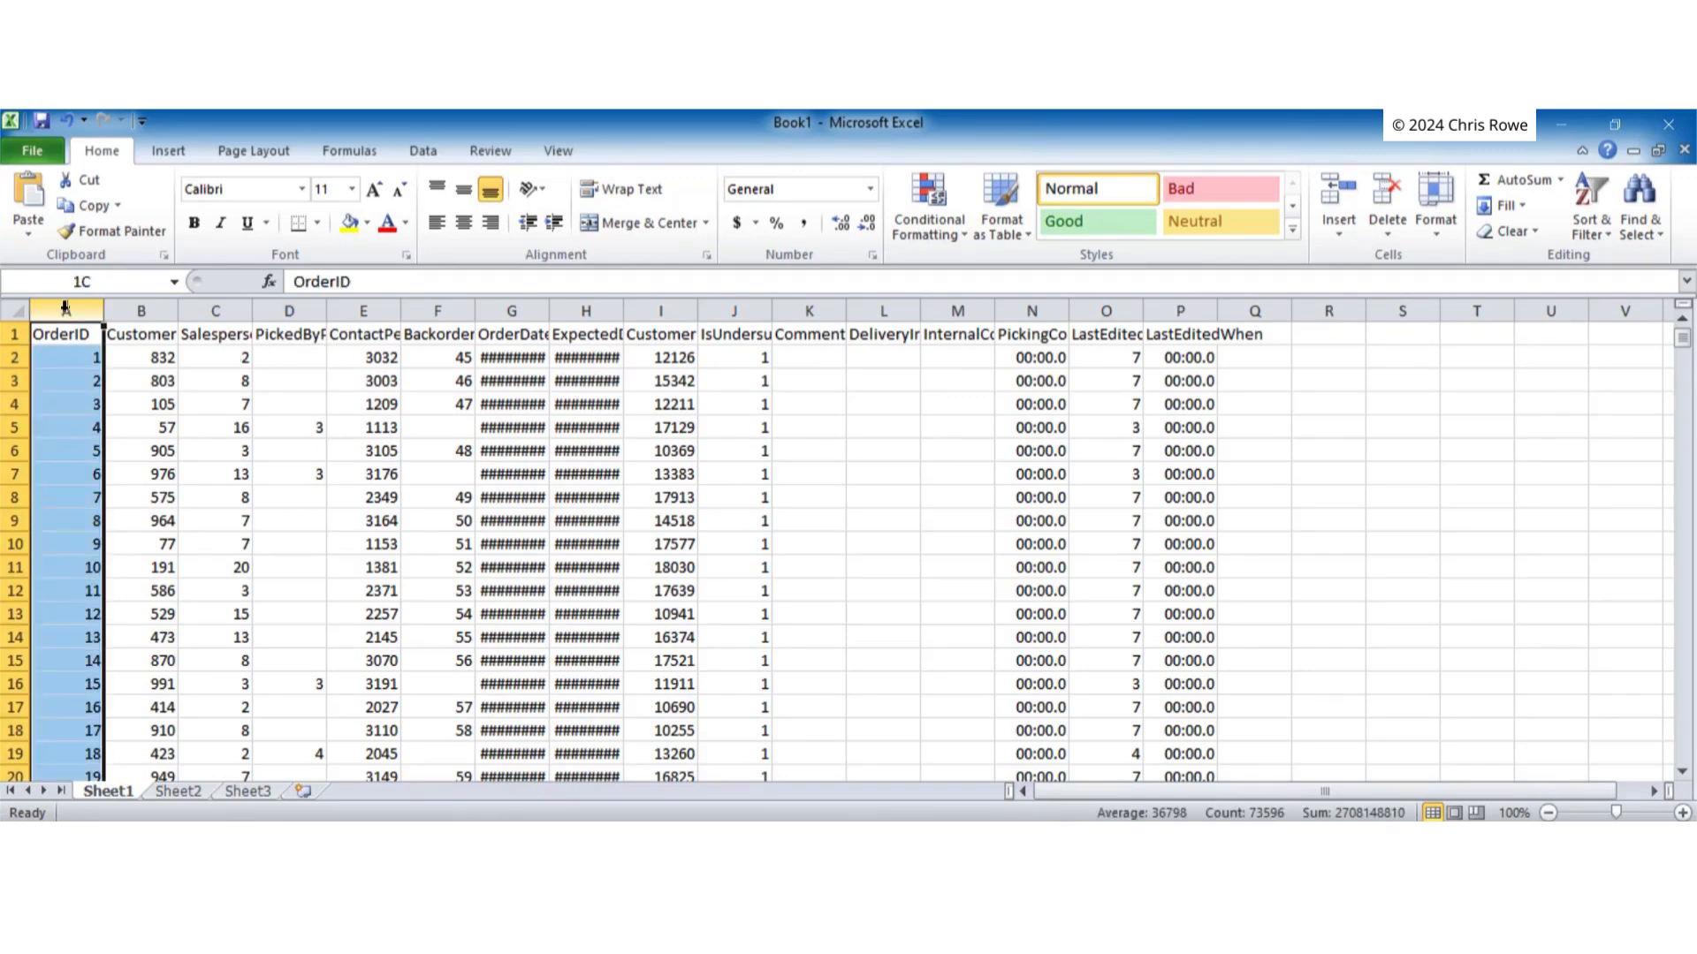
{"action": "left_click_drag", "start_coordinate": [65, 310], "coordinate": [1222, 323]}
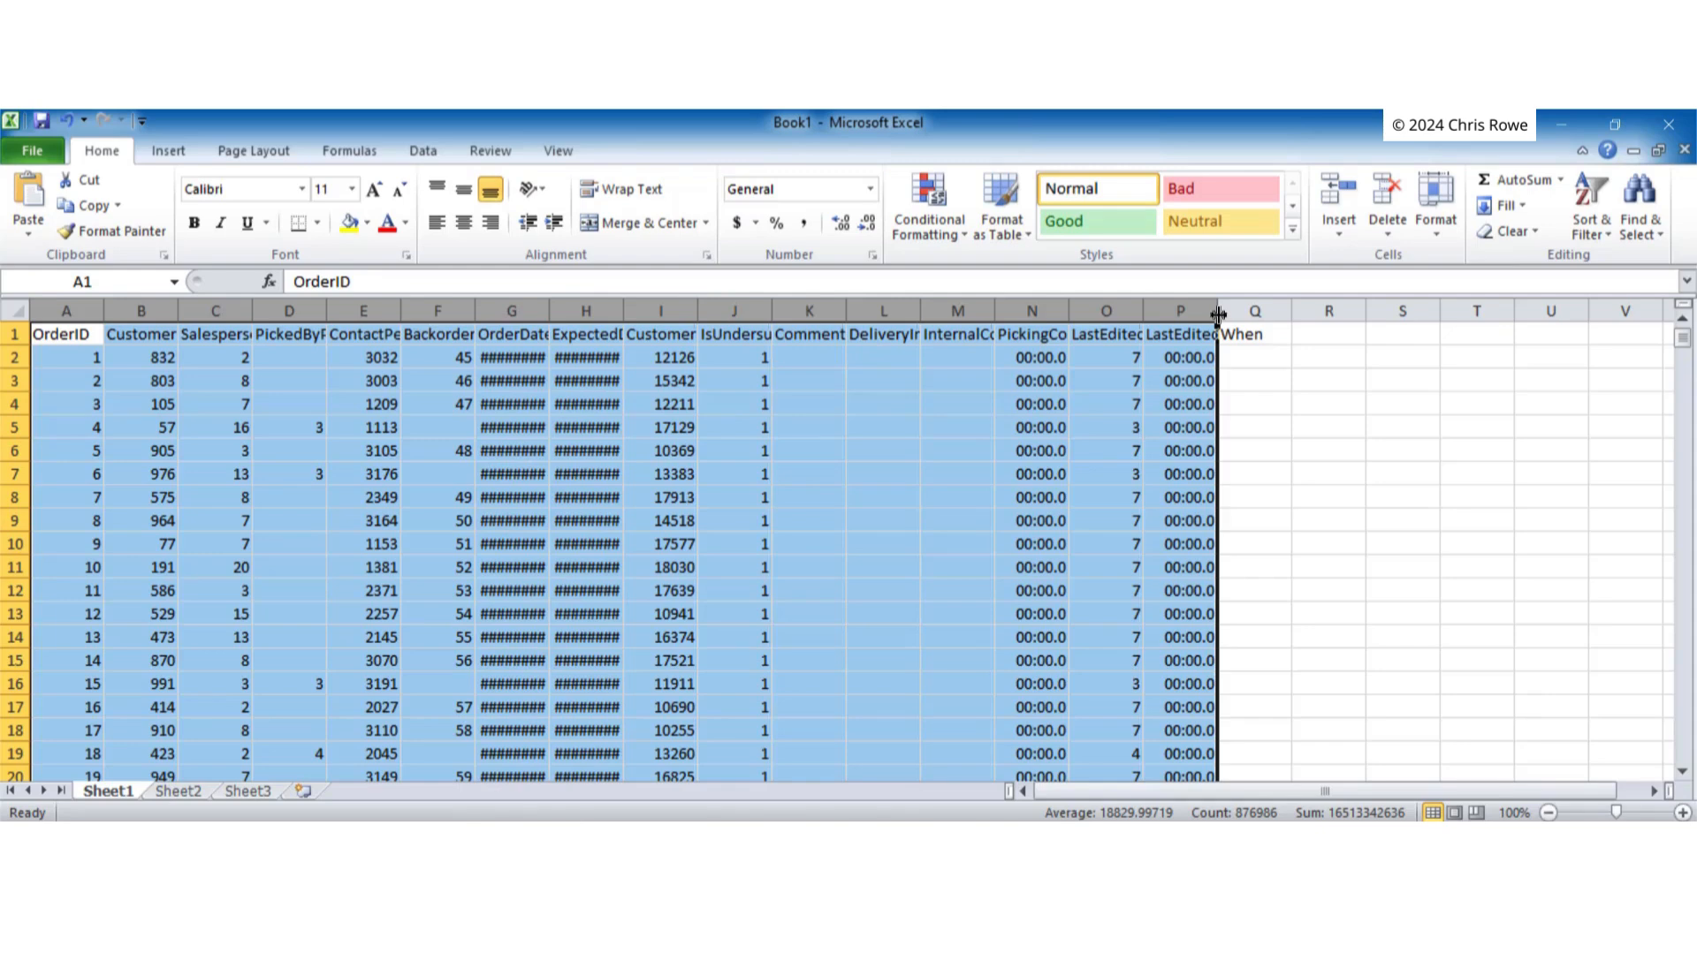
{"action": "double_click", "coordinate": [1217, 314]}
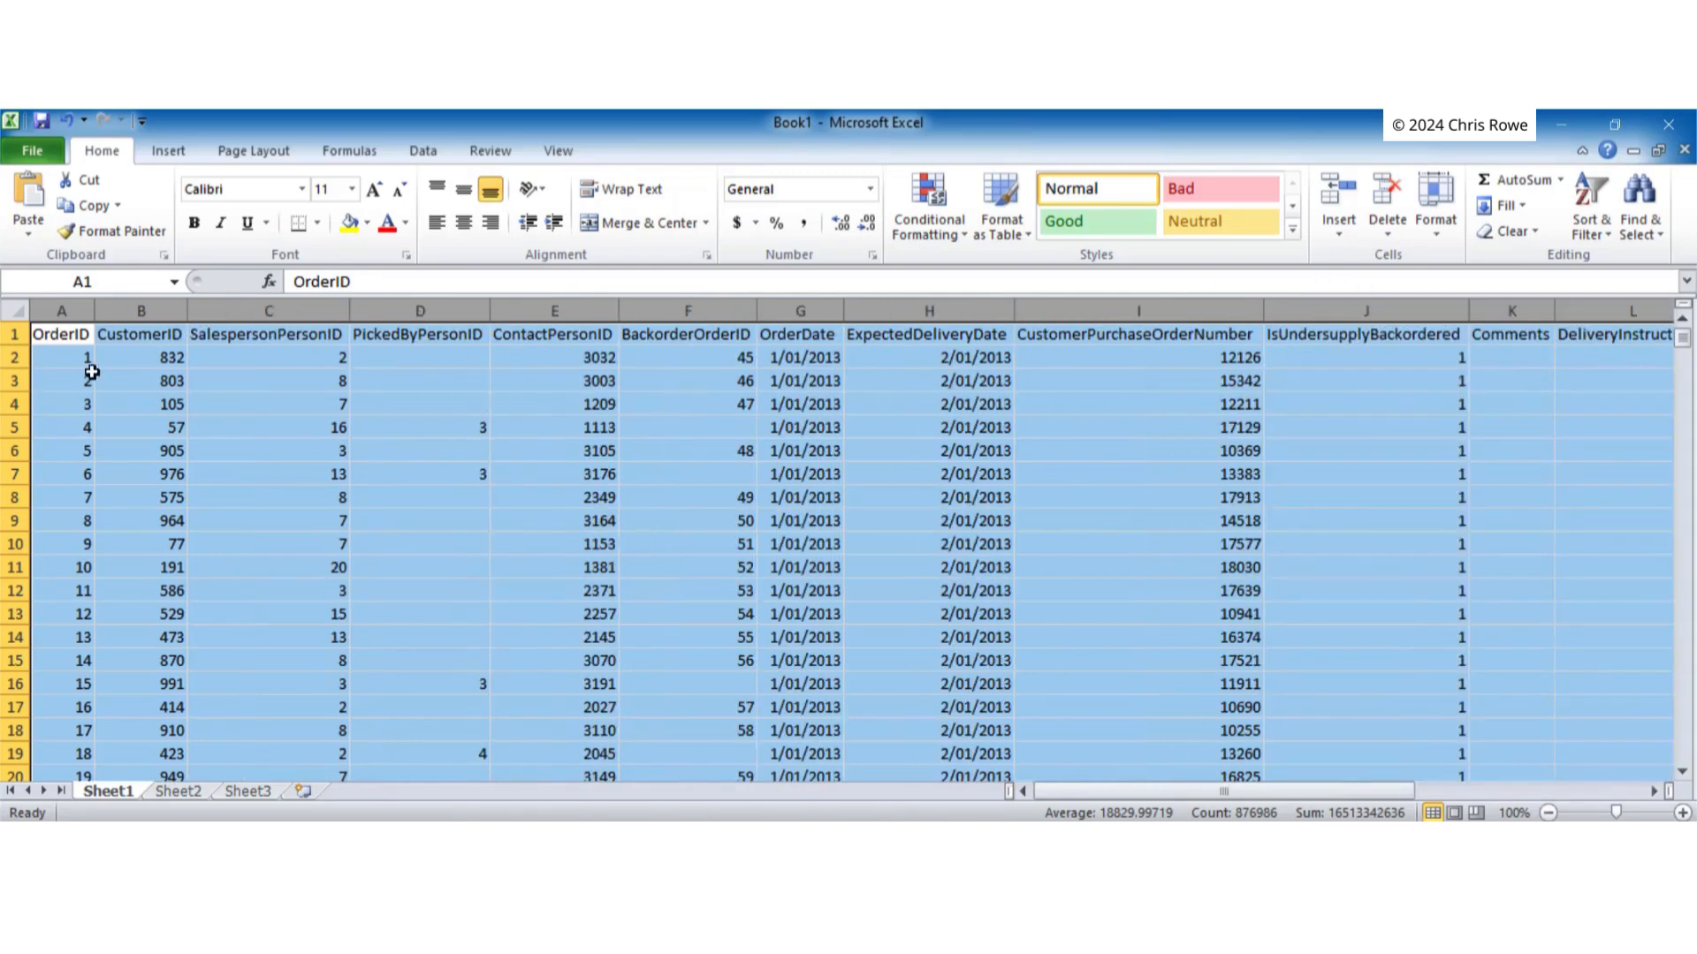
Review the column headers and first data values from OrderID across to PickingCompletedWhen
{"action": "left_click", "coordinate": [62, 335]}
{"action": "left_click", "coordinate": [141, 336]}
{"action": "left_click", "coordinate": [257, 340]}
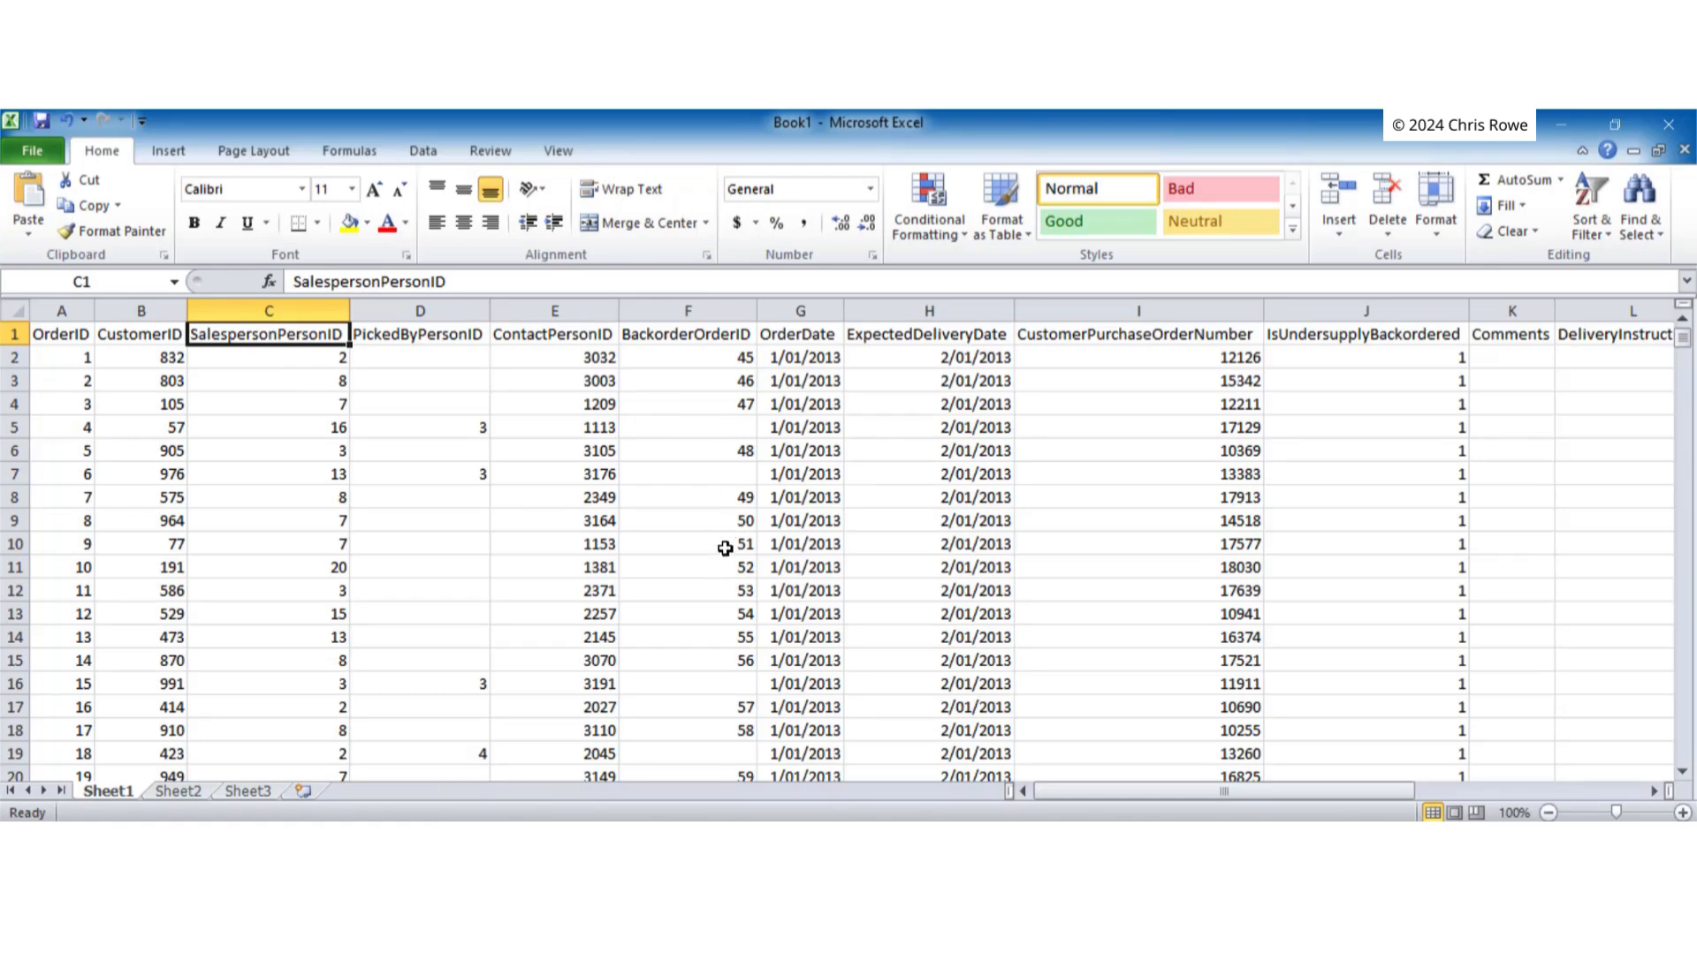
{"action": "left_click", "coordinate": [61, 354]}
{"action": "left_click", "coordinate": [148, 355]}
{"action": "left_click", "coordinate": [242, 353]}
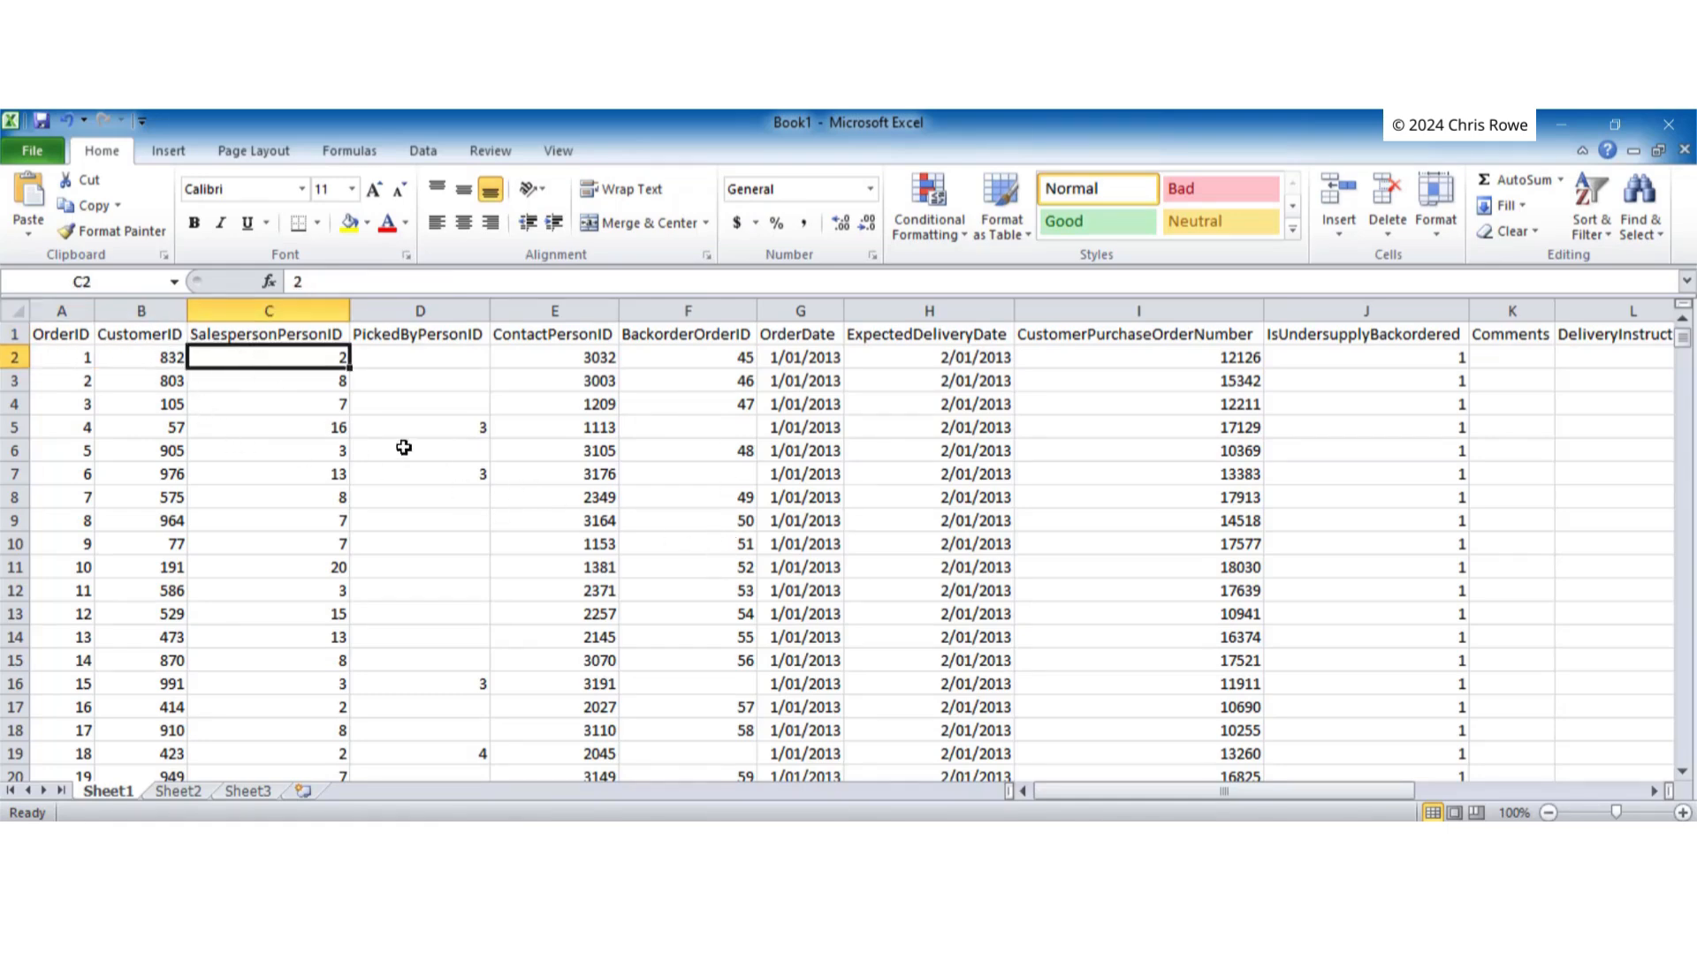
{"action": "left_click", "coordinate": [426, 427]}
{"action": "left_click", "coordinate": [582, 357]}
{"action": "left_click", "coordinate": [720, 356]}
{"action": "left_click", "coordinate": [799, 357]}
{"action": "left_click", "coordinate": [978, 354]}
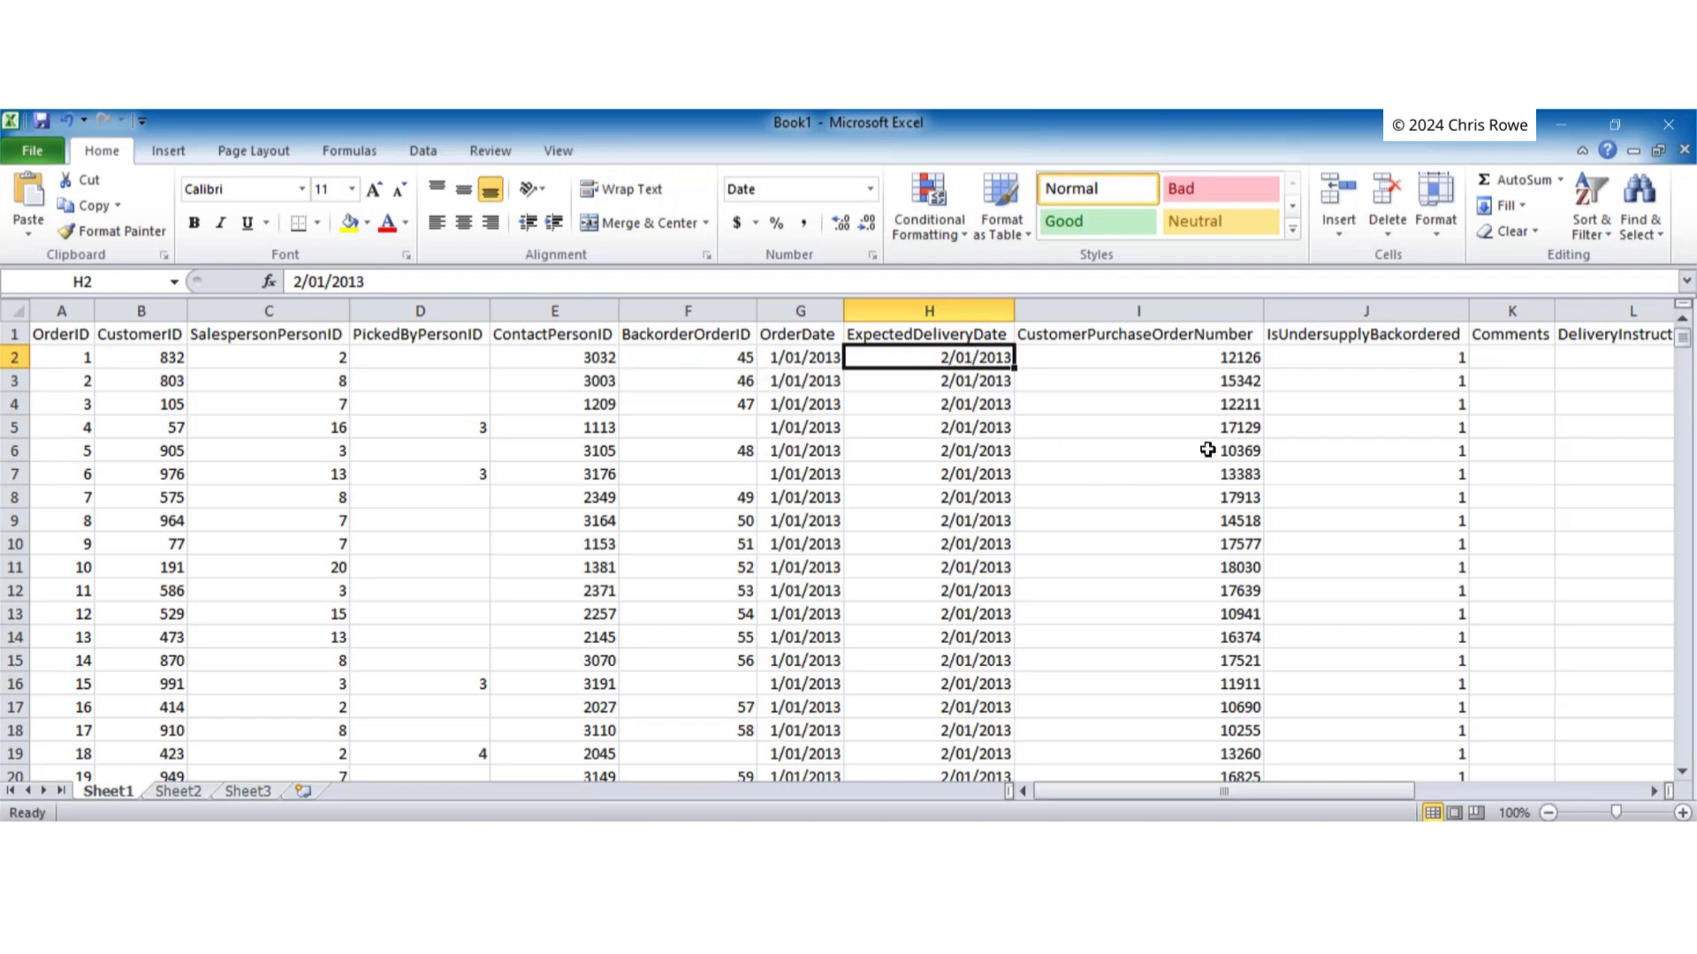
{"action": "left_click", "coordinate": [1198, 356]}
{"action": "left_click_drag", "start_coordinate": [1268, 798], "coordinate": [1257, 792]}
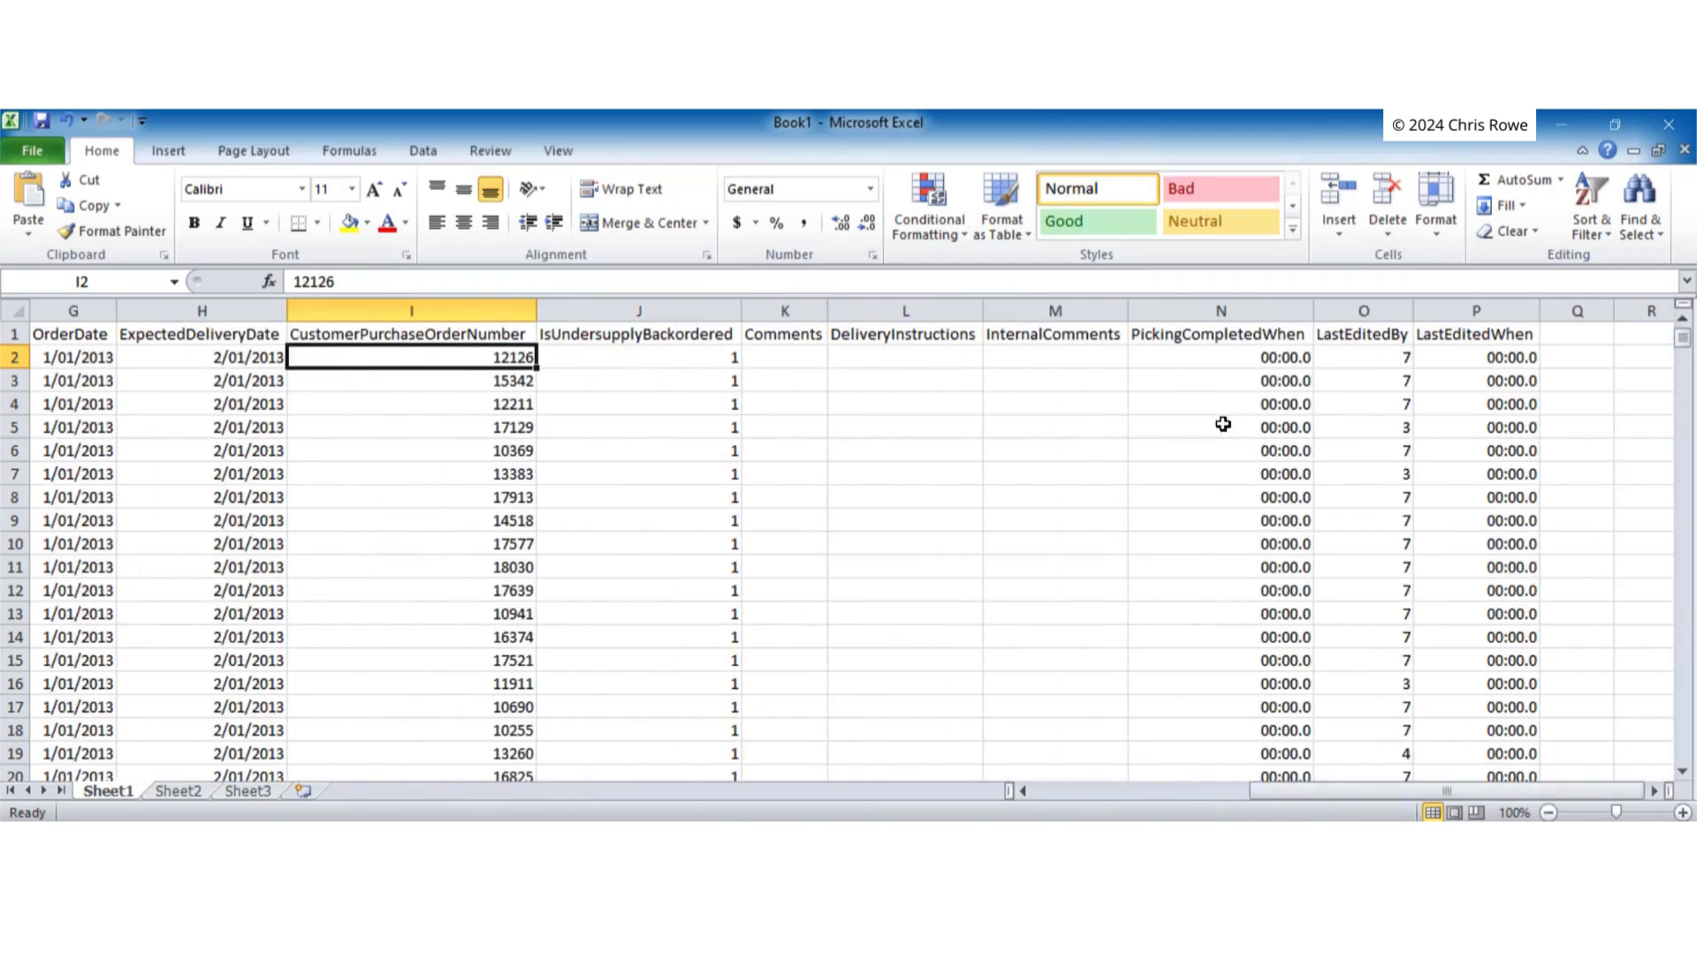
{"action": "left_click", "coordinate": [1212, 353]}
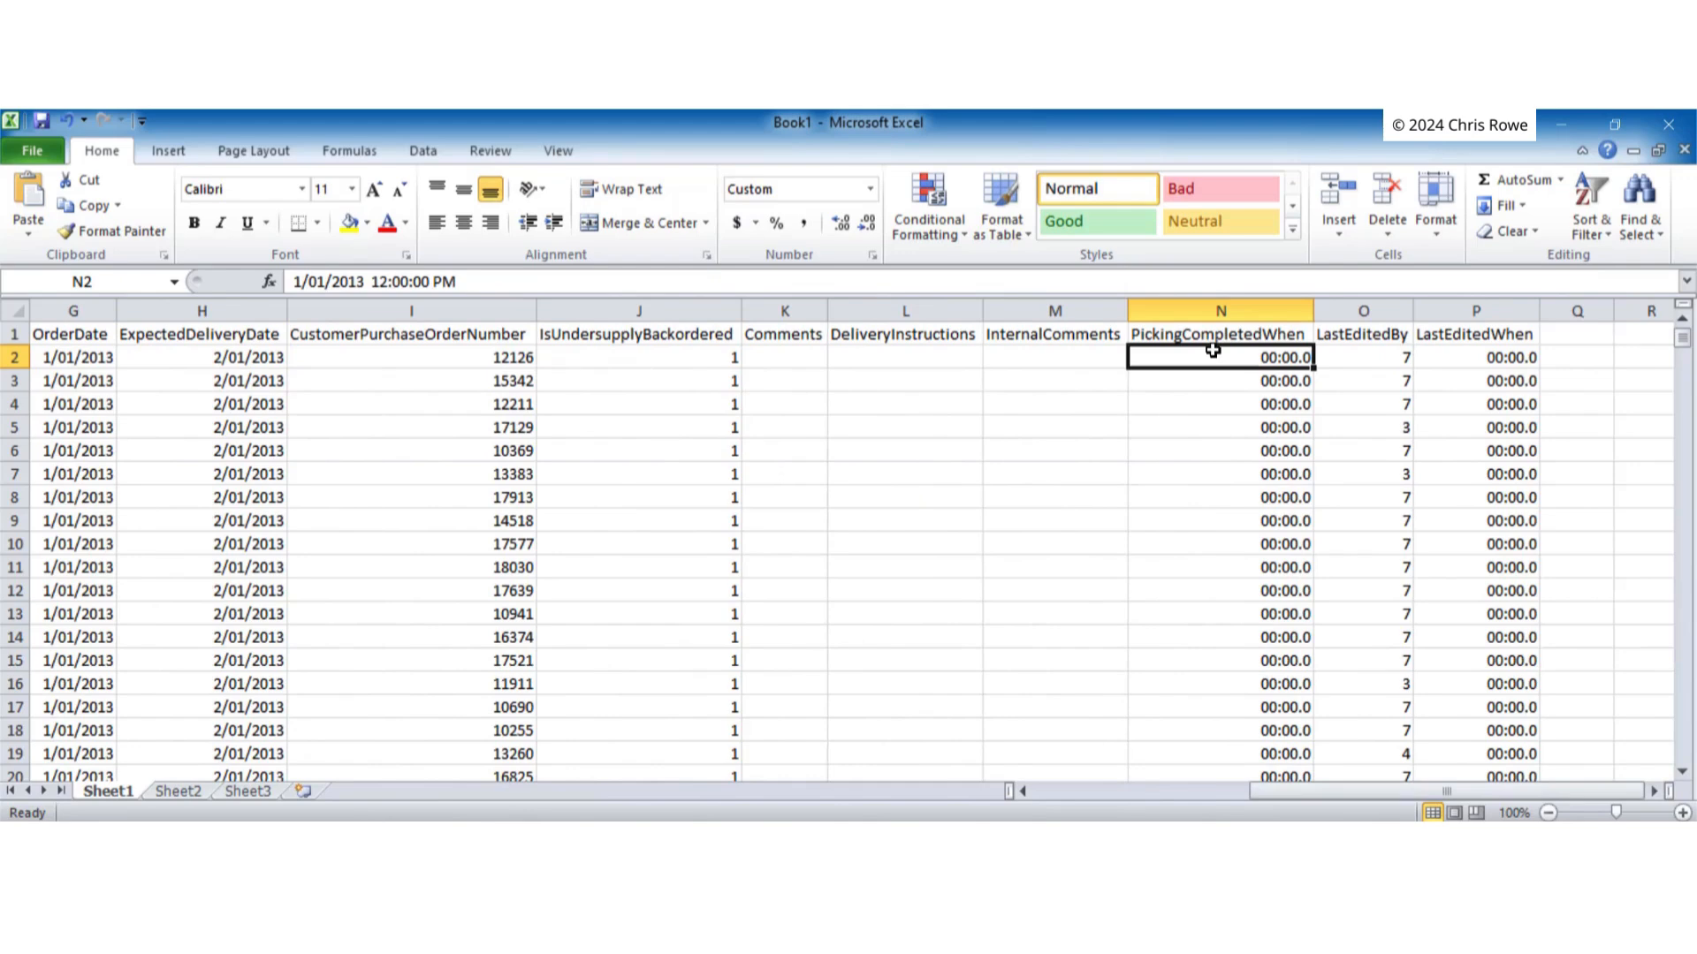
Inspect the full date and time stored in the first PickingCompletedWhen cells of column N, leaving the values unedited
{"action": "left_click", "coordinate": [1223, 385]}
{"action": "left_click", "coordinate": [1222, 353]}
{"action": "double_click", "coordinate": [436, 282]}
{"action": "left_click_drag", "start_coordinate": [436, 282], "coordinate": [277, 287]}
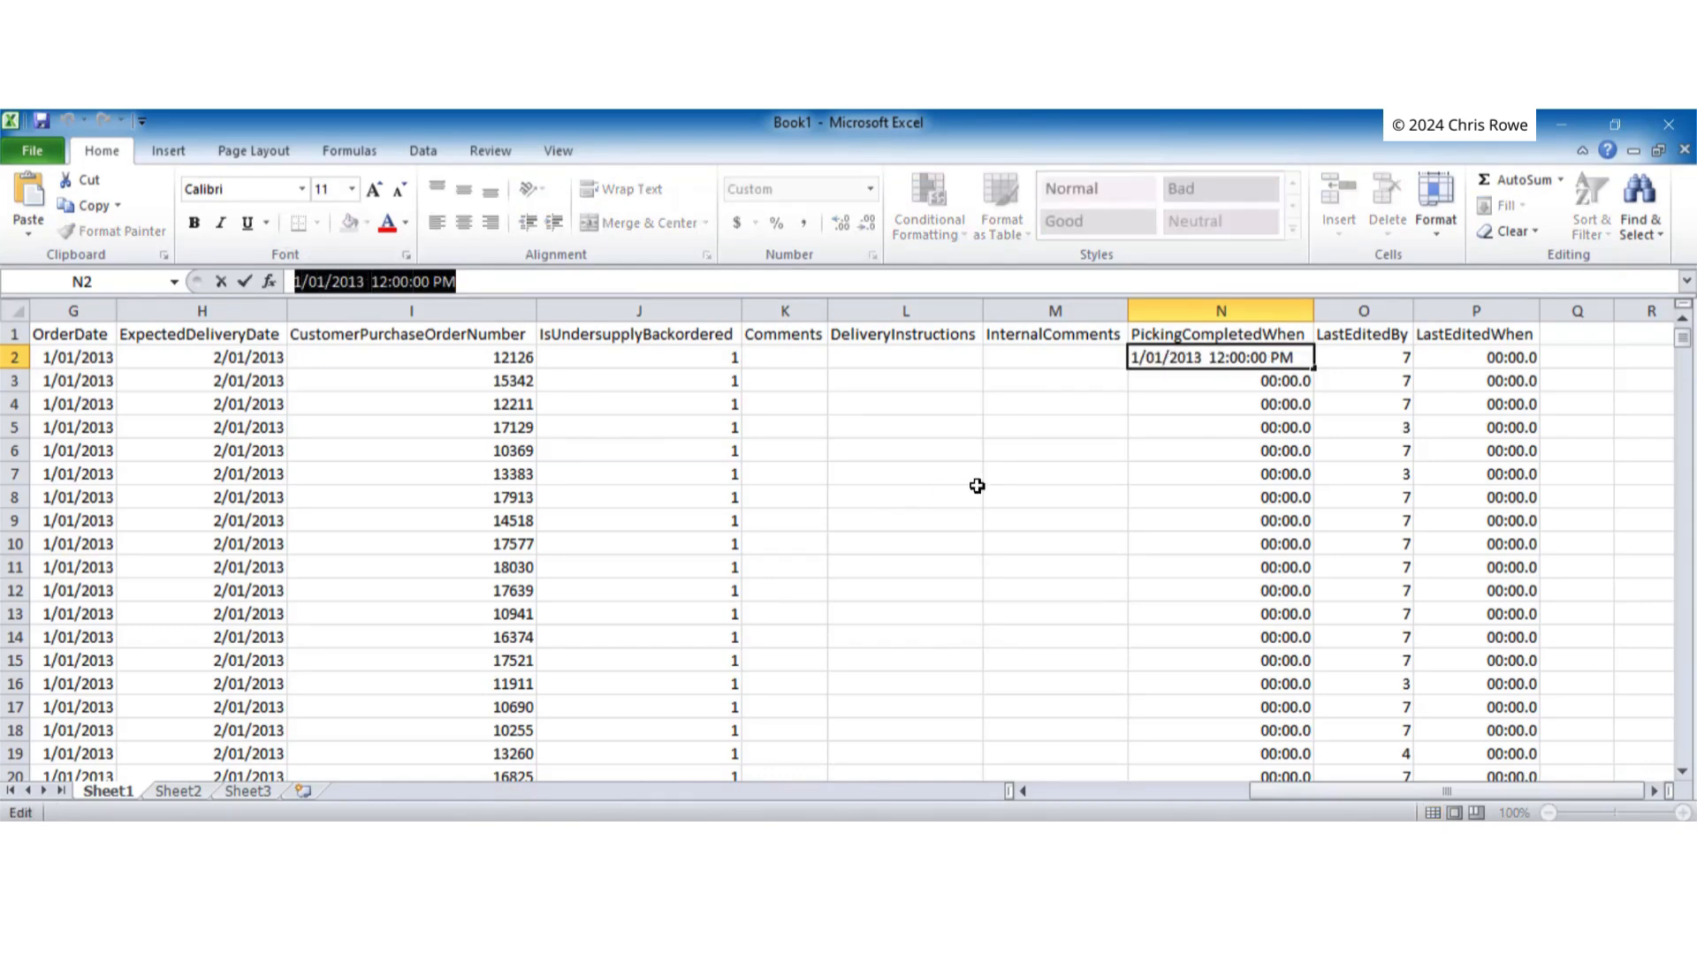
{"action": "key", "text": "Escape"}
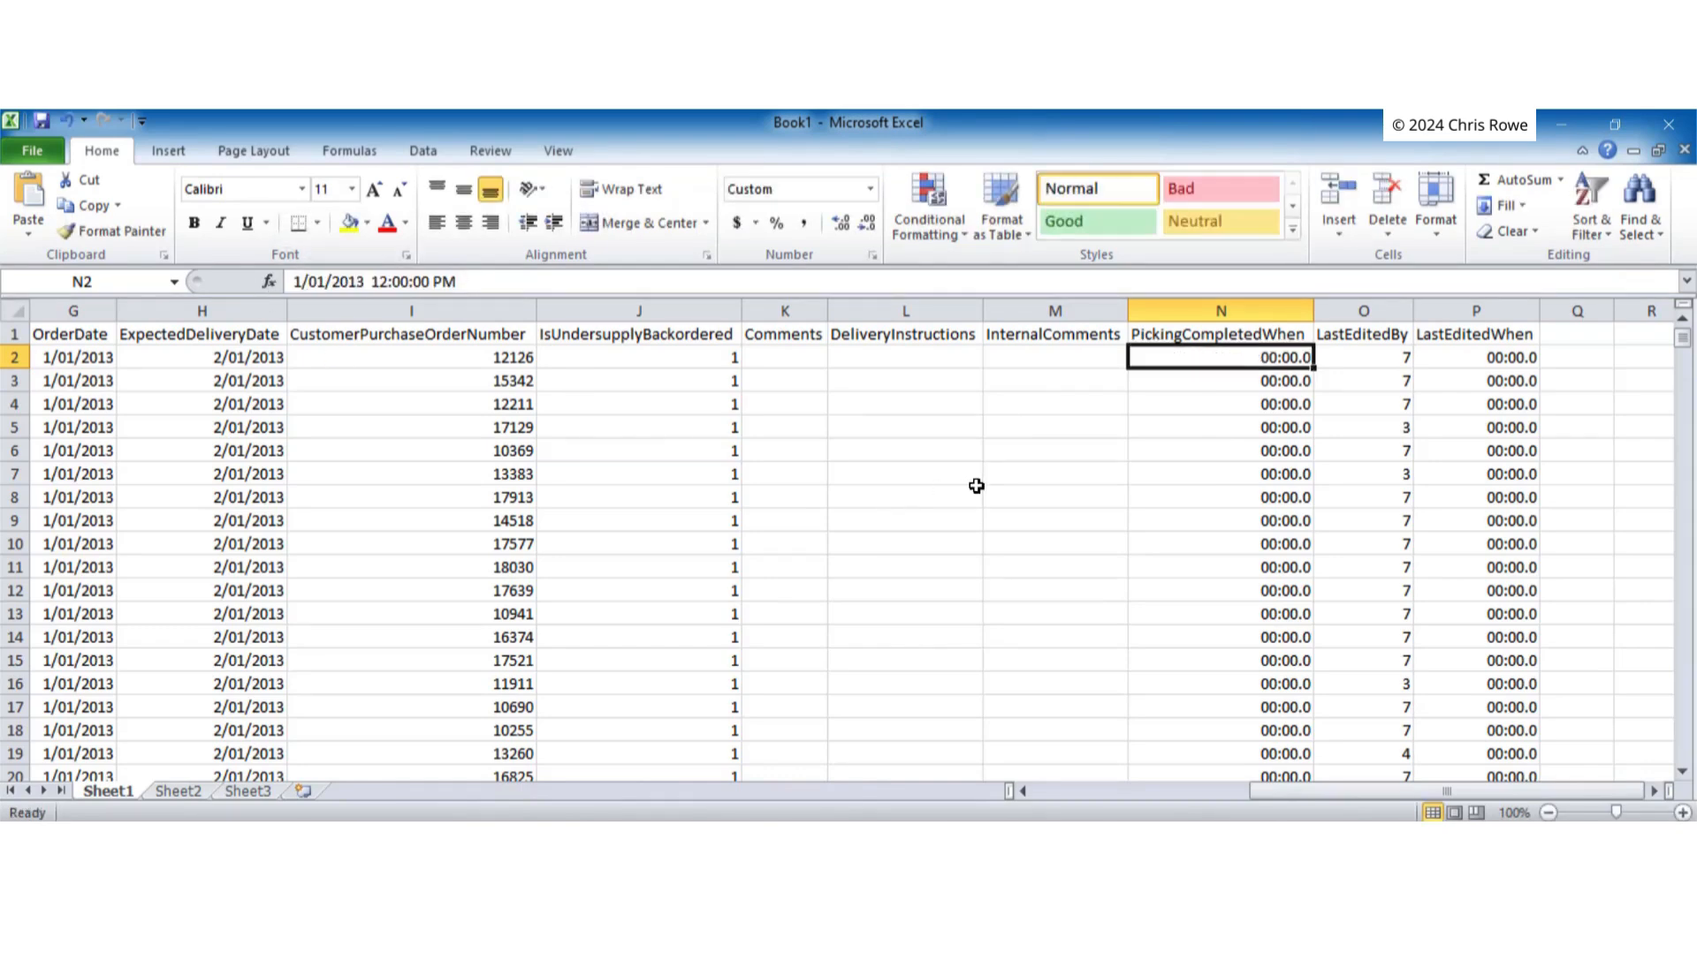
{"action": "left_click", "coordinate": [1009, 450]}
{"action": "left_click", "coordinate": [1192, 408]}
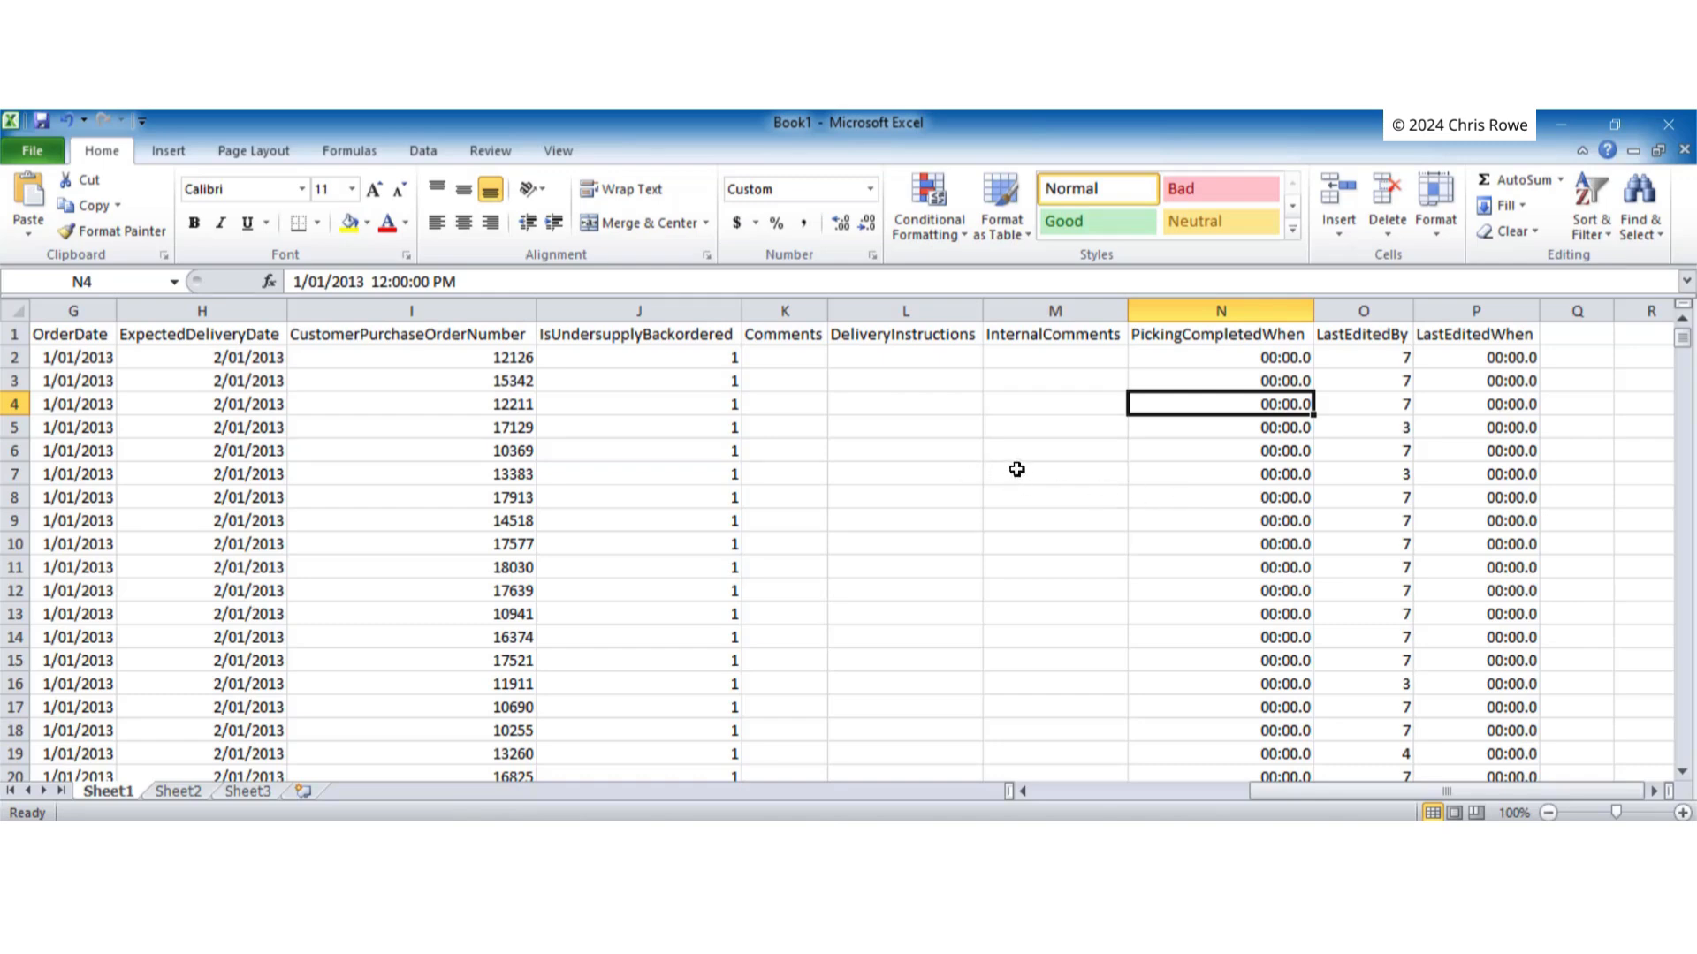
{"action": "left_click", "coordinate": [1263, 358]}
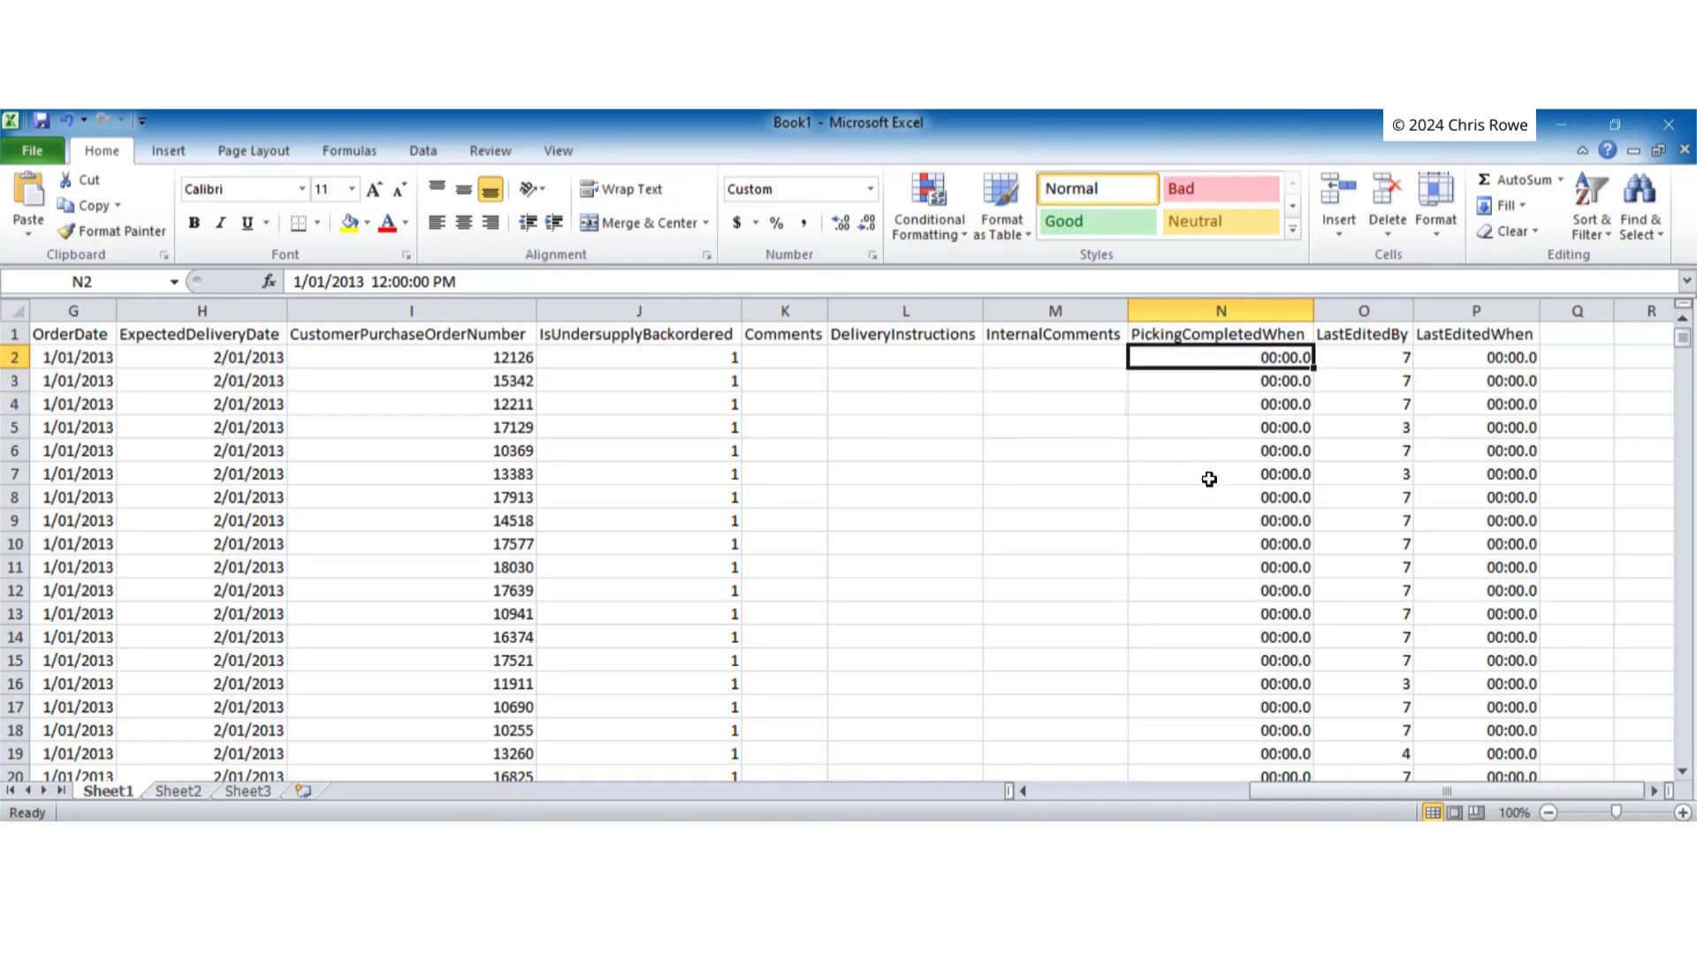
{"action": "left_click", "coordinate": [1213, 382]}
{"action": "left_click", "coordinate": [1206, 357]}
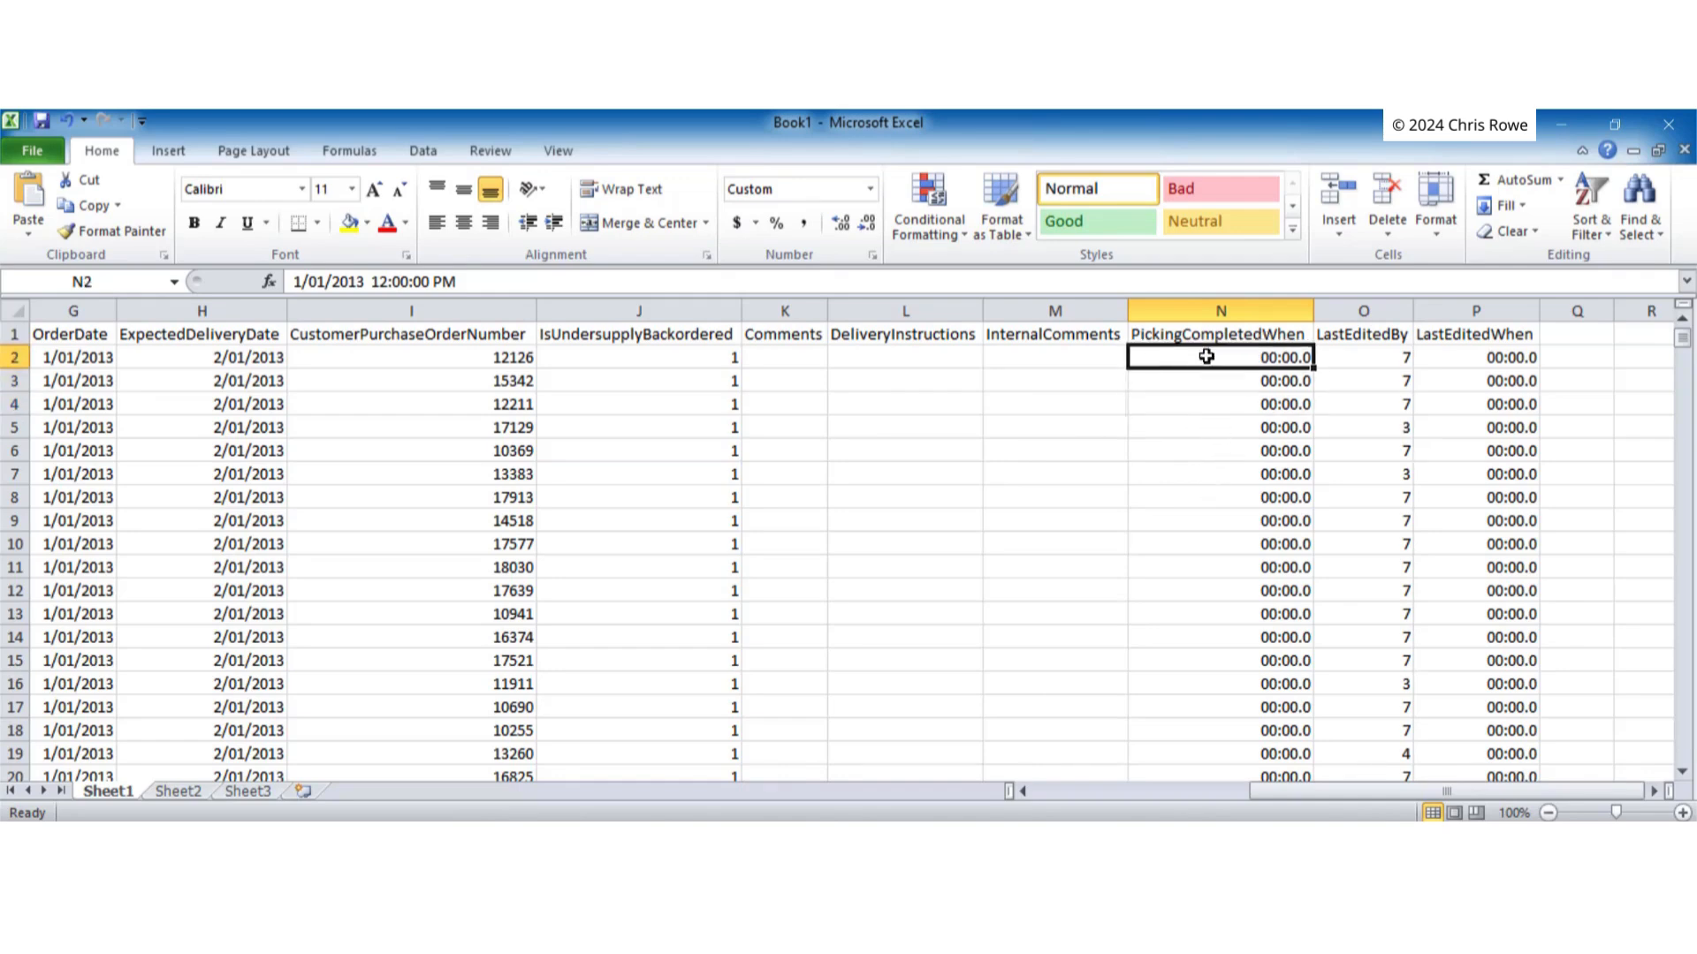
{"action": "left_click", "coordinate": [1222, 307]}
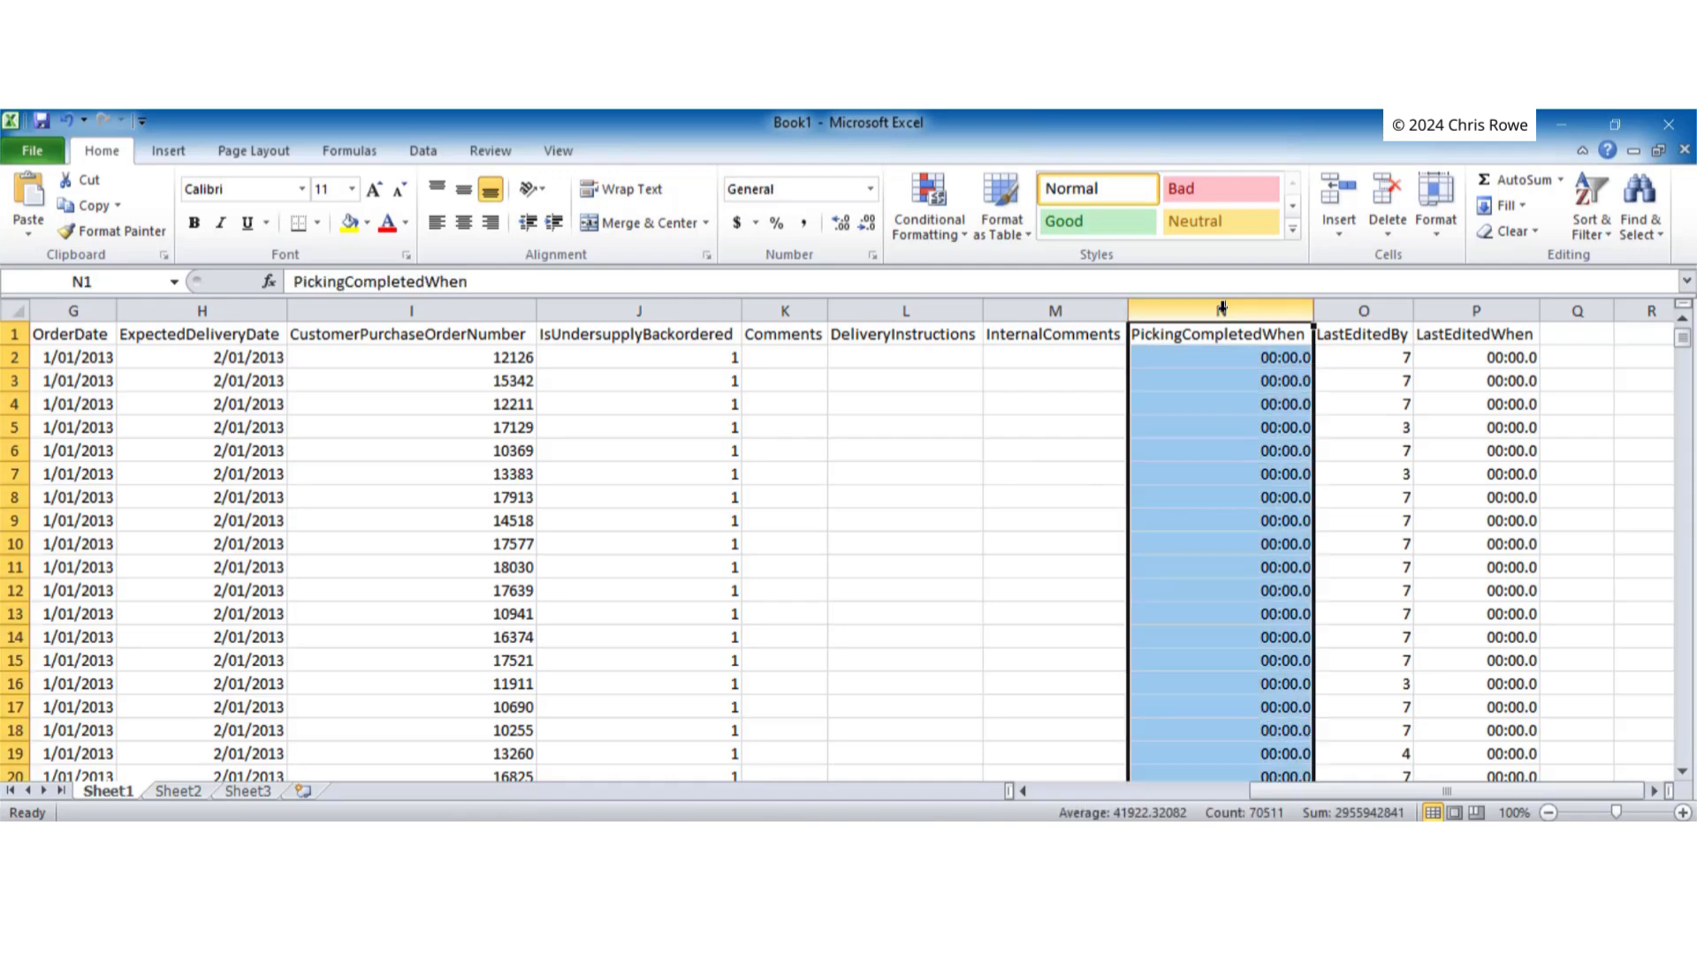
{"action": "right_click", "coordinate": [1215, 382]}
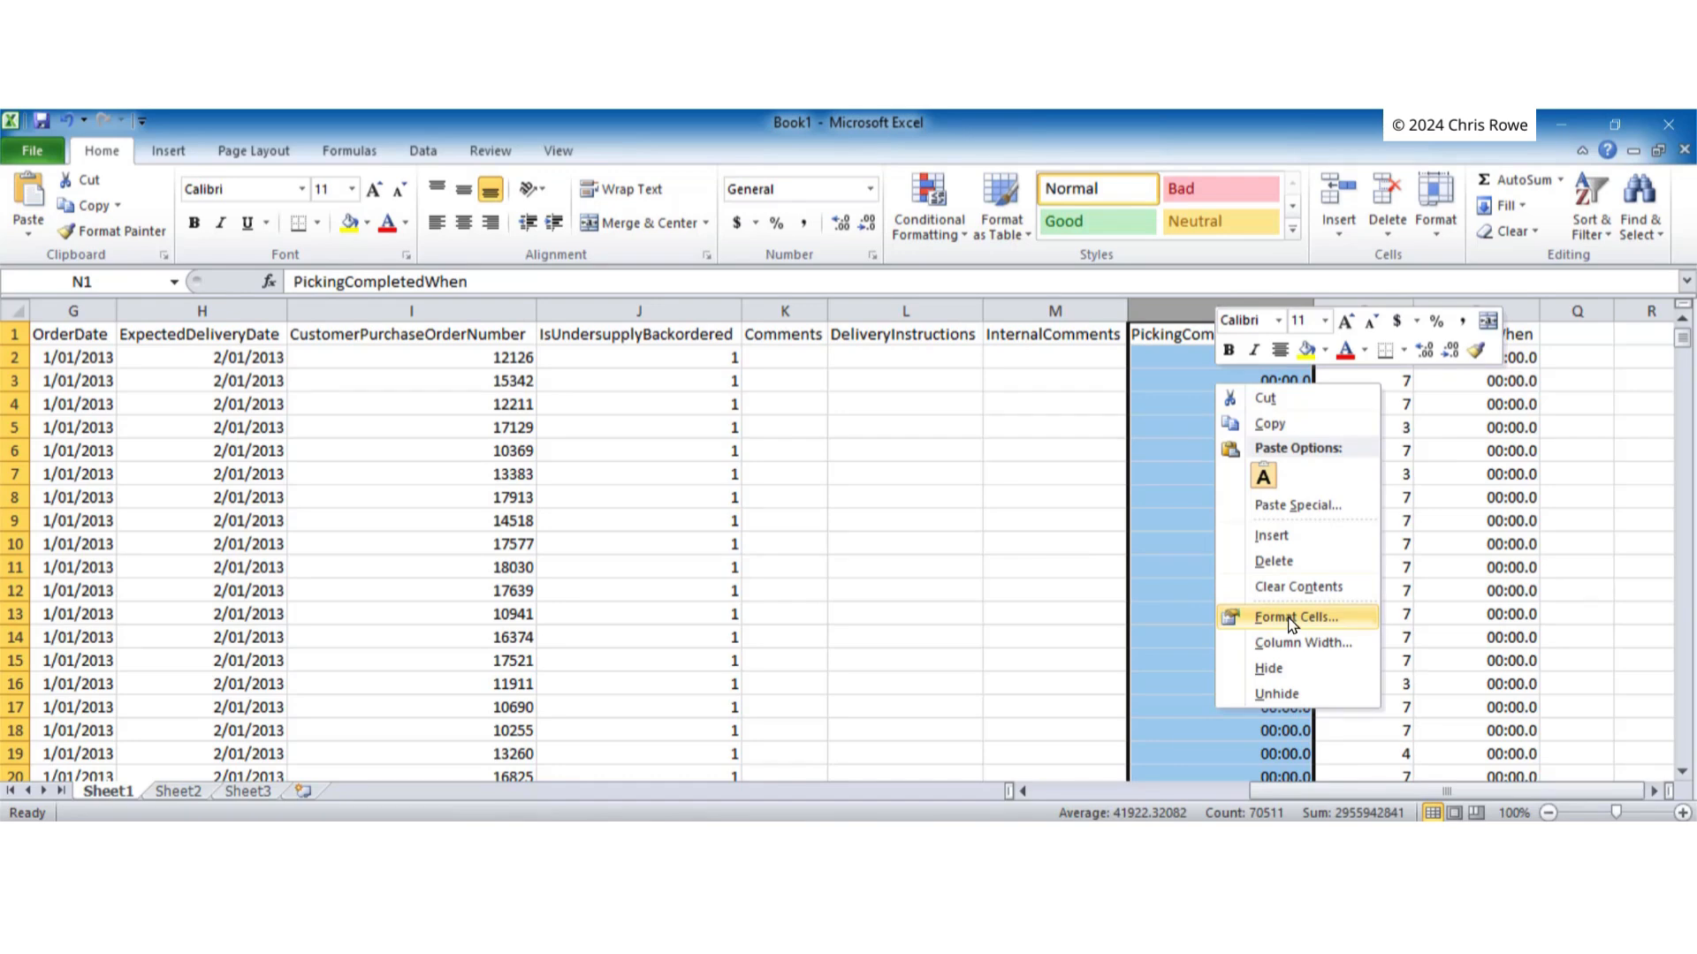
{"action": "left_click", "coordinate": [1035, 378]}
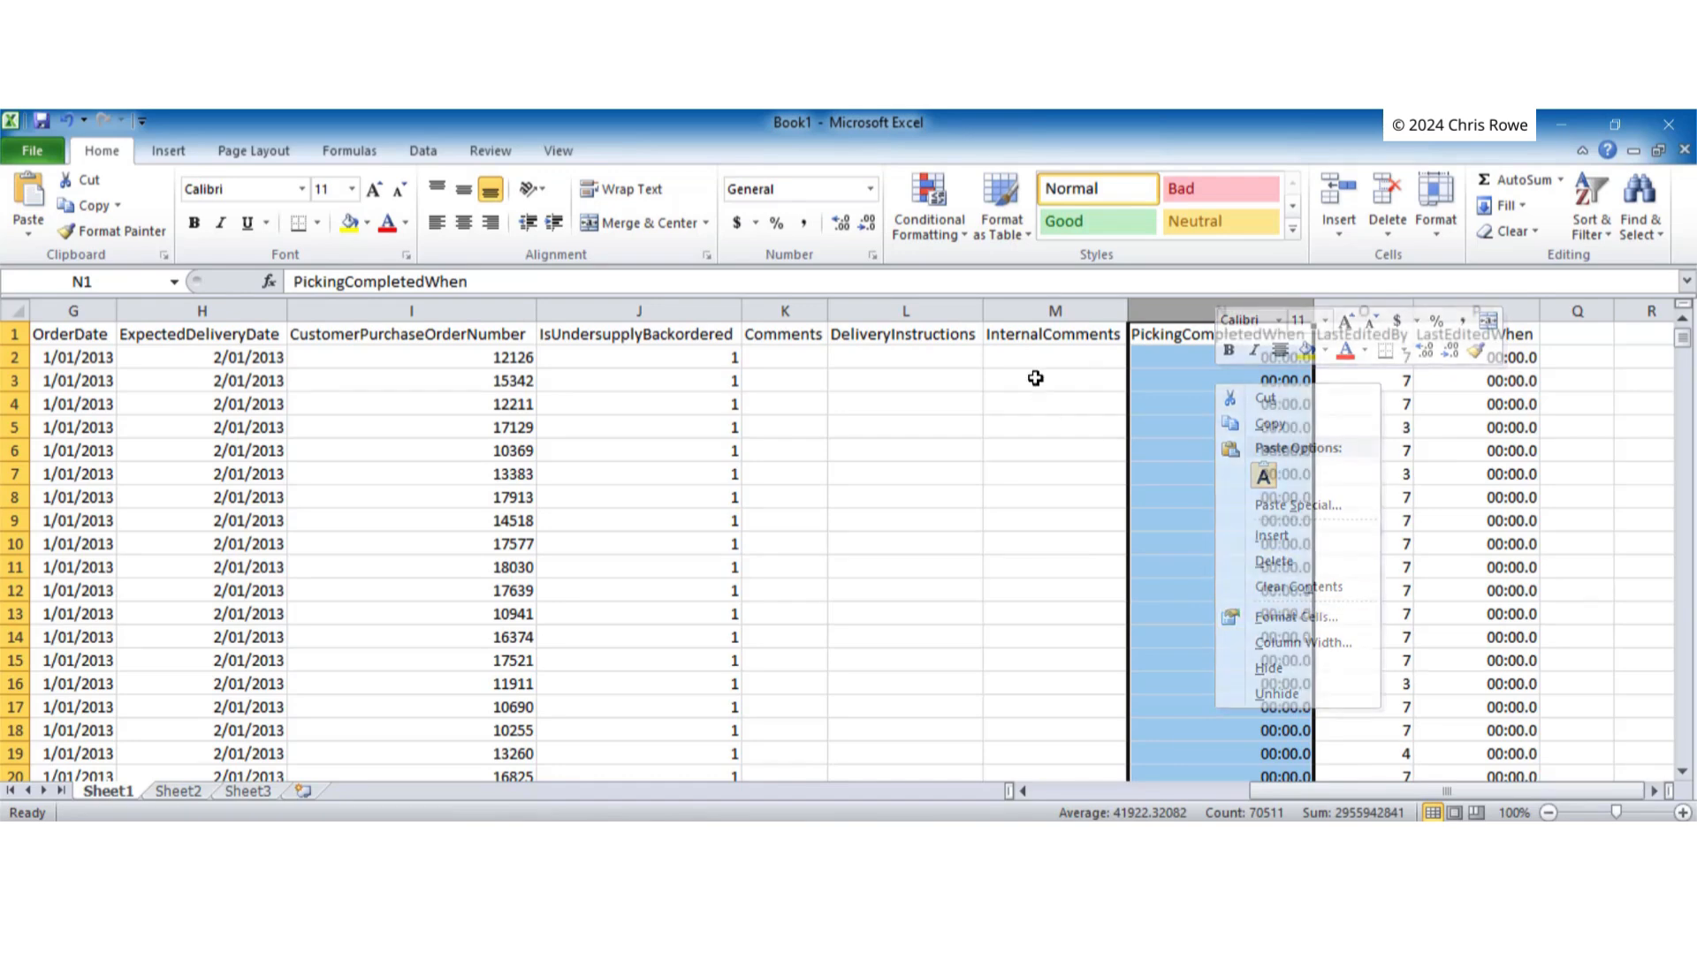
{"action": "left_click", "coordinate": [1189, 352]}
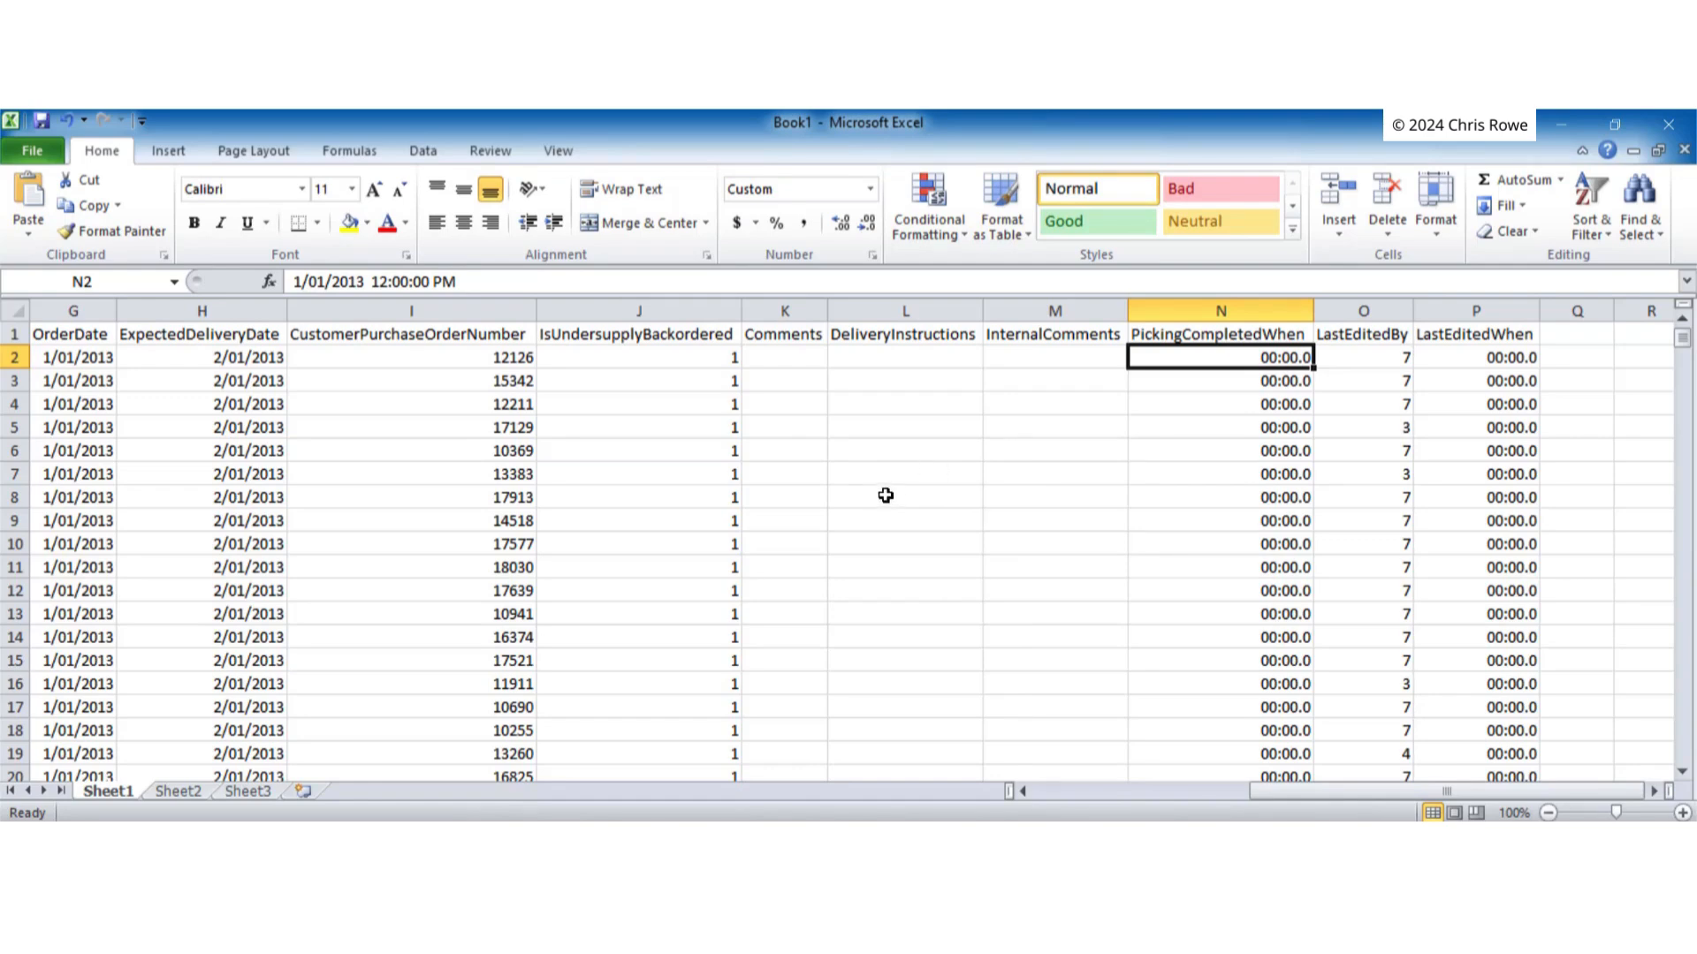
Go back to the first columns of the orders data and switch to the blank Sheet2
{"action": "left_click_drag", "start_coordinate": [1269, 795], "coordinate": [1019, 802]}
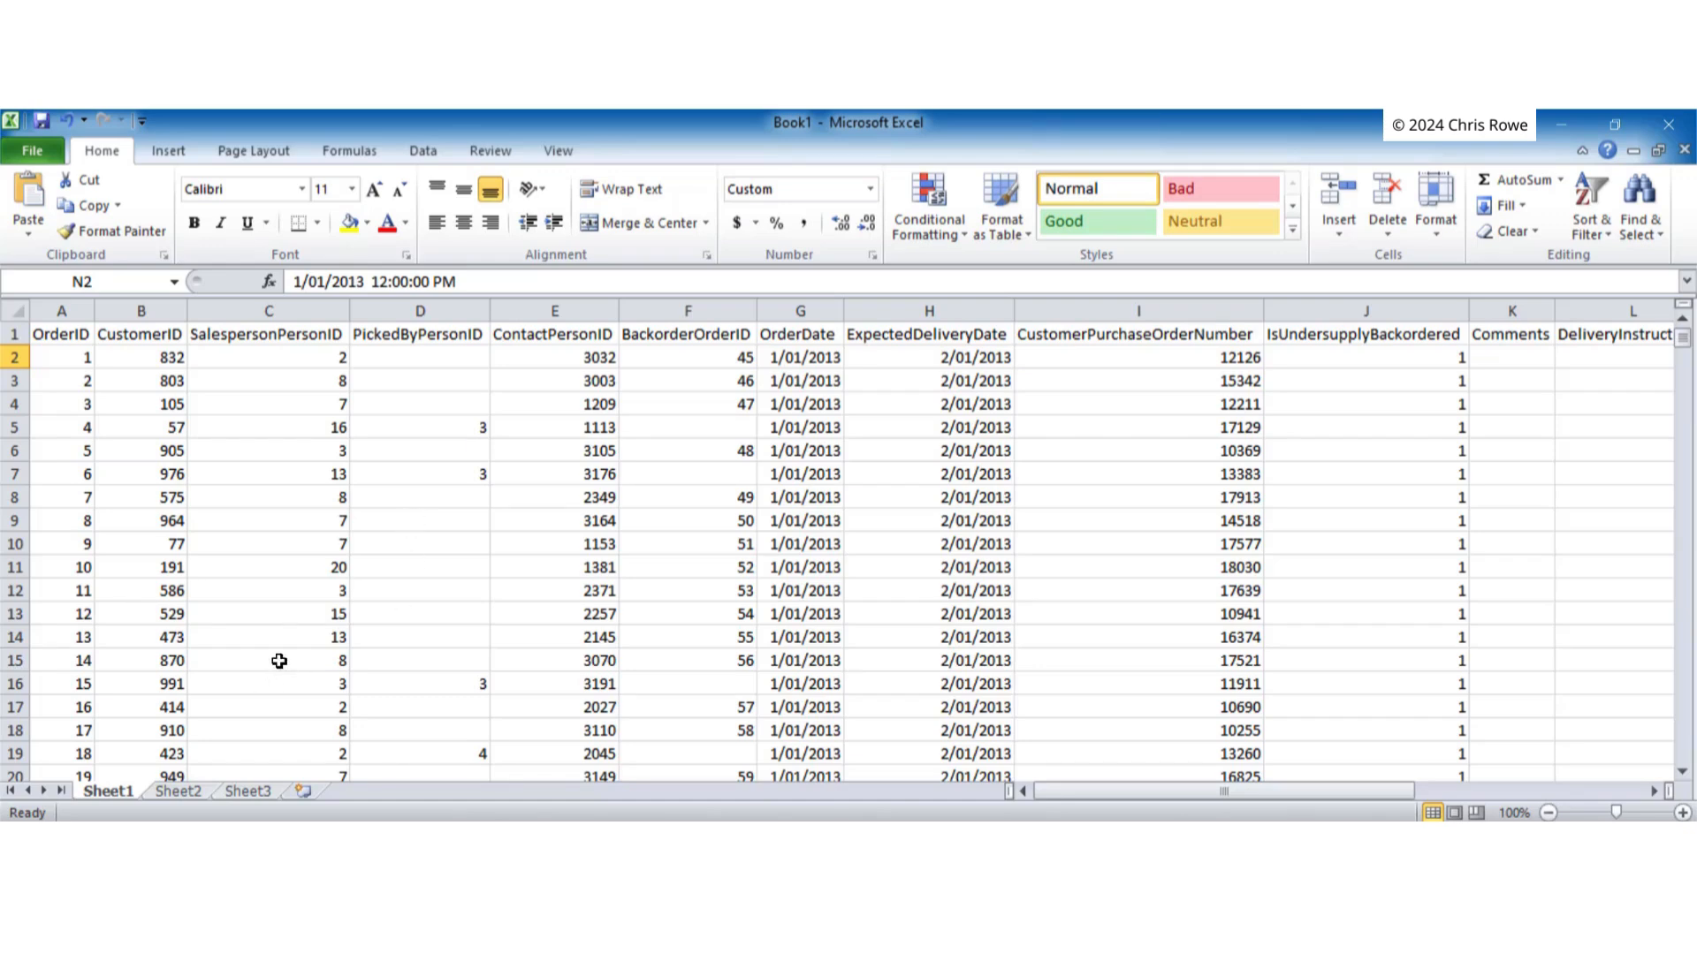
{"action": "left_click", "coordinate": [179, 795]}
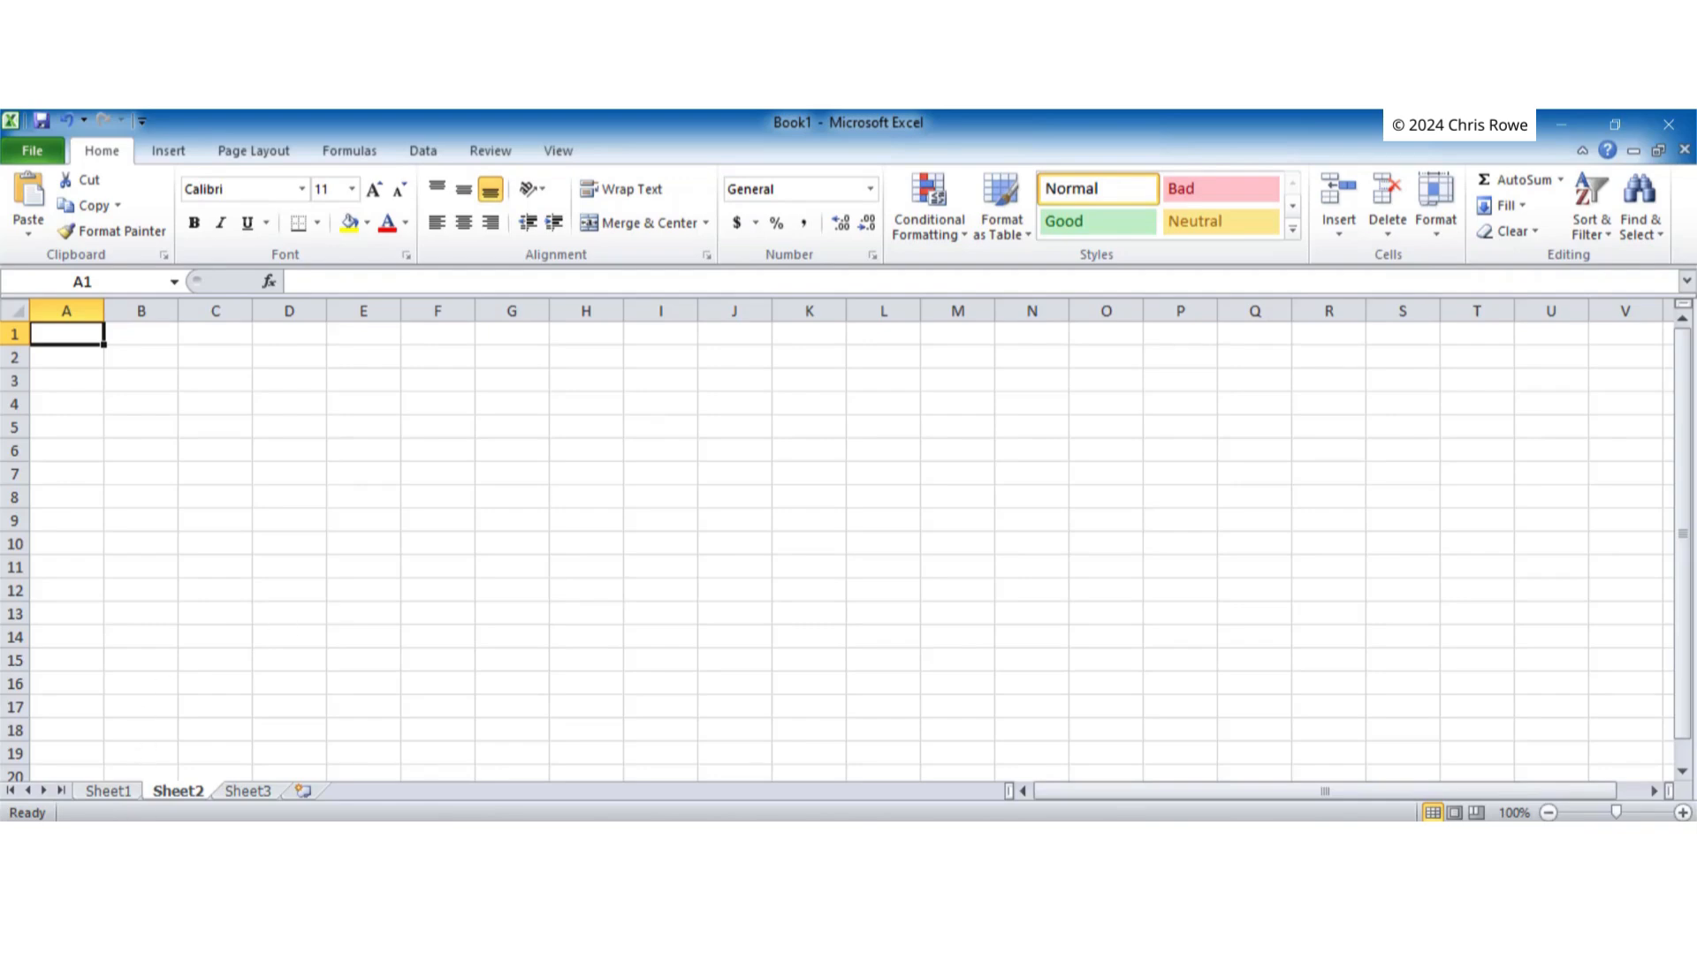
Open Windows Computer Management and display the list of services under Services and Applications
{"action": "mouse_move", "coordinate": [115, 818]}
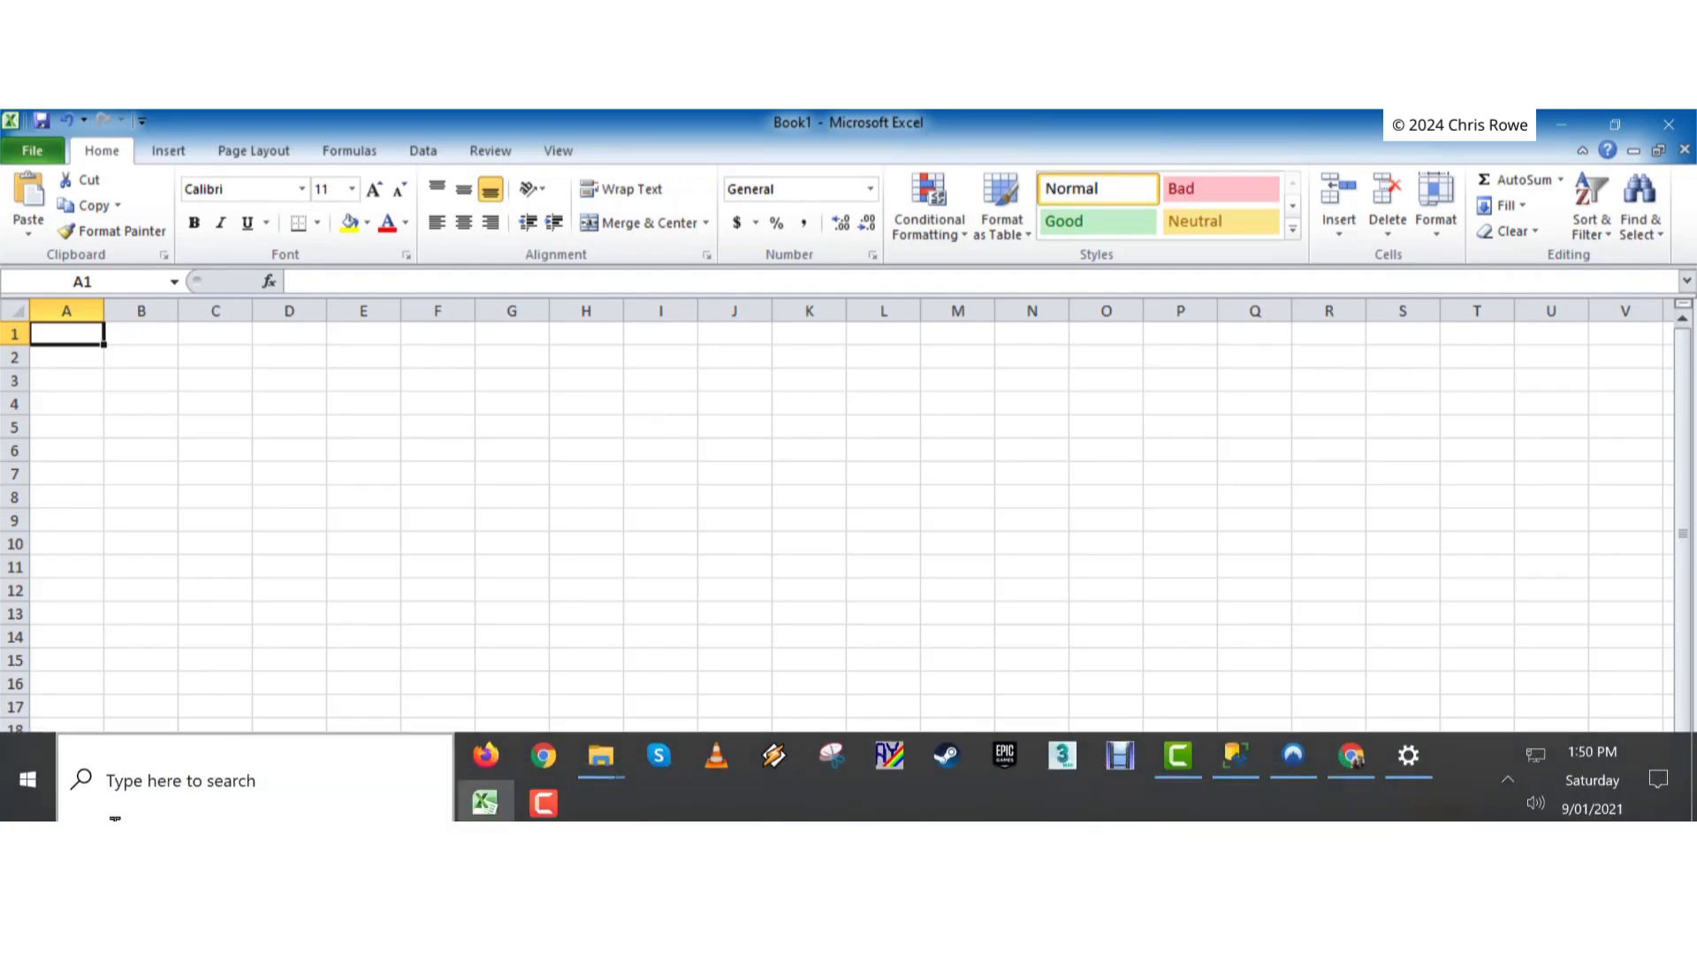
{"action": "right_click", "coordinate": [25, 789]}
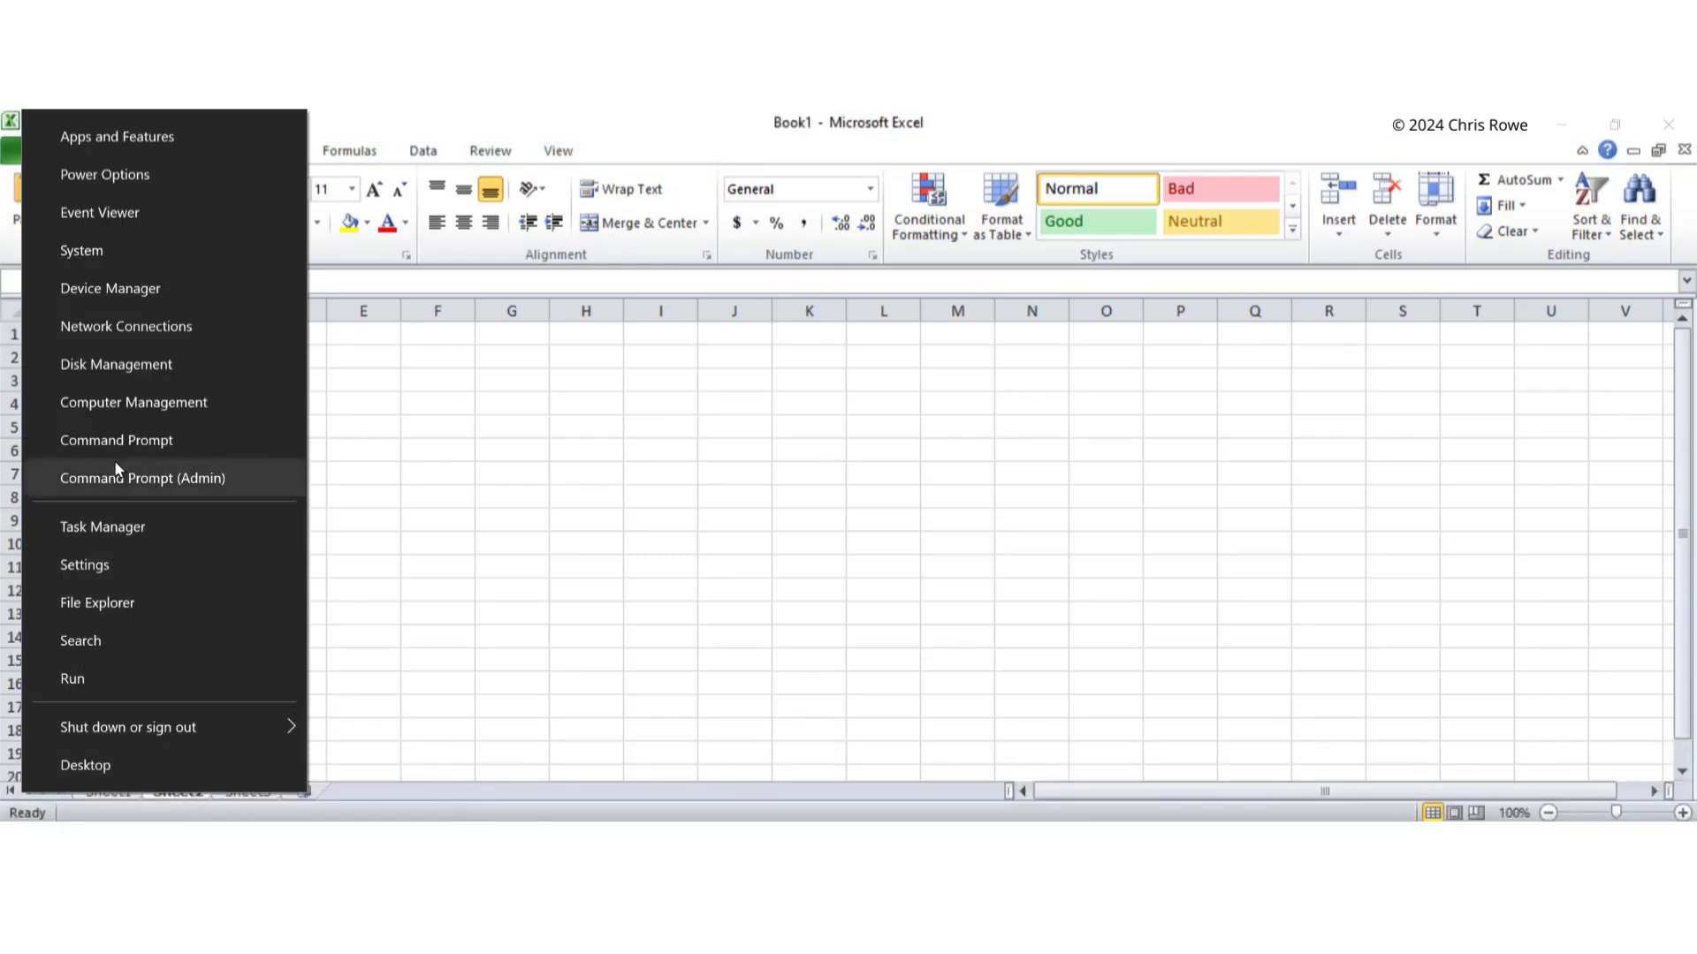
{"action": "left_click", "coordinate": [124, 402]}
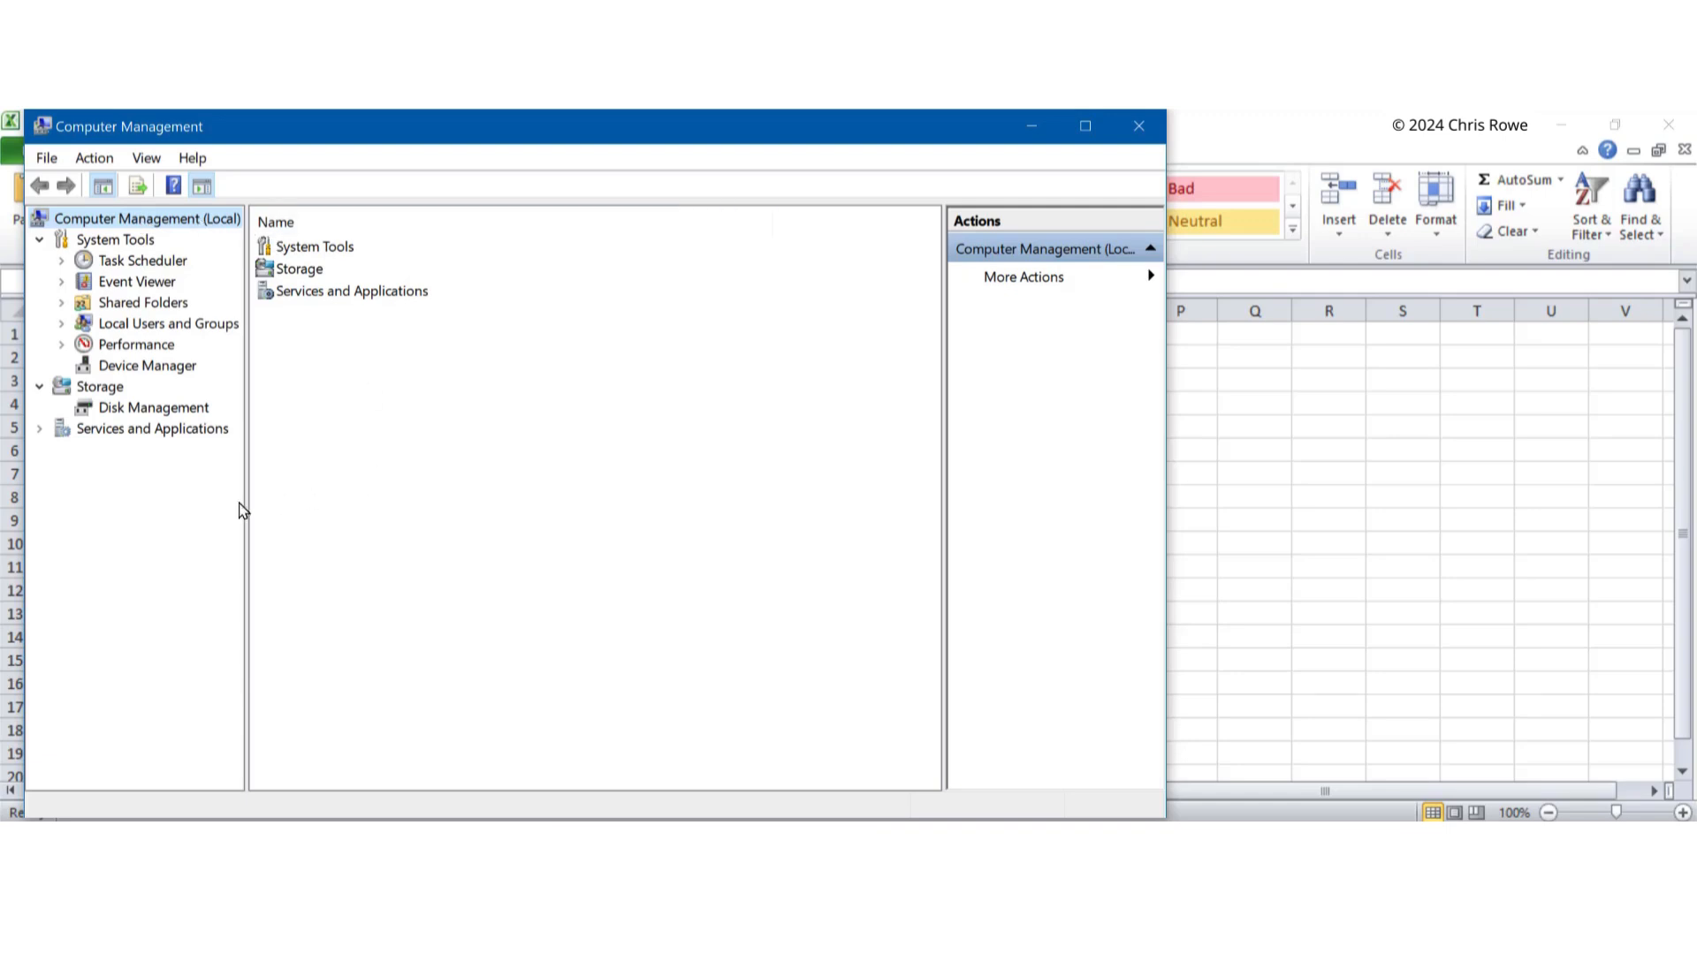
{"action": "left_click", "coordinate": [124, 433]}
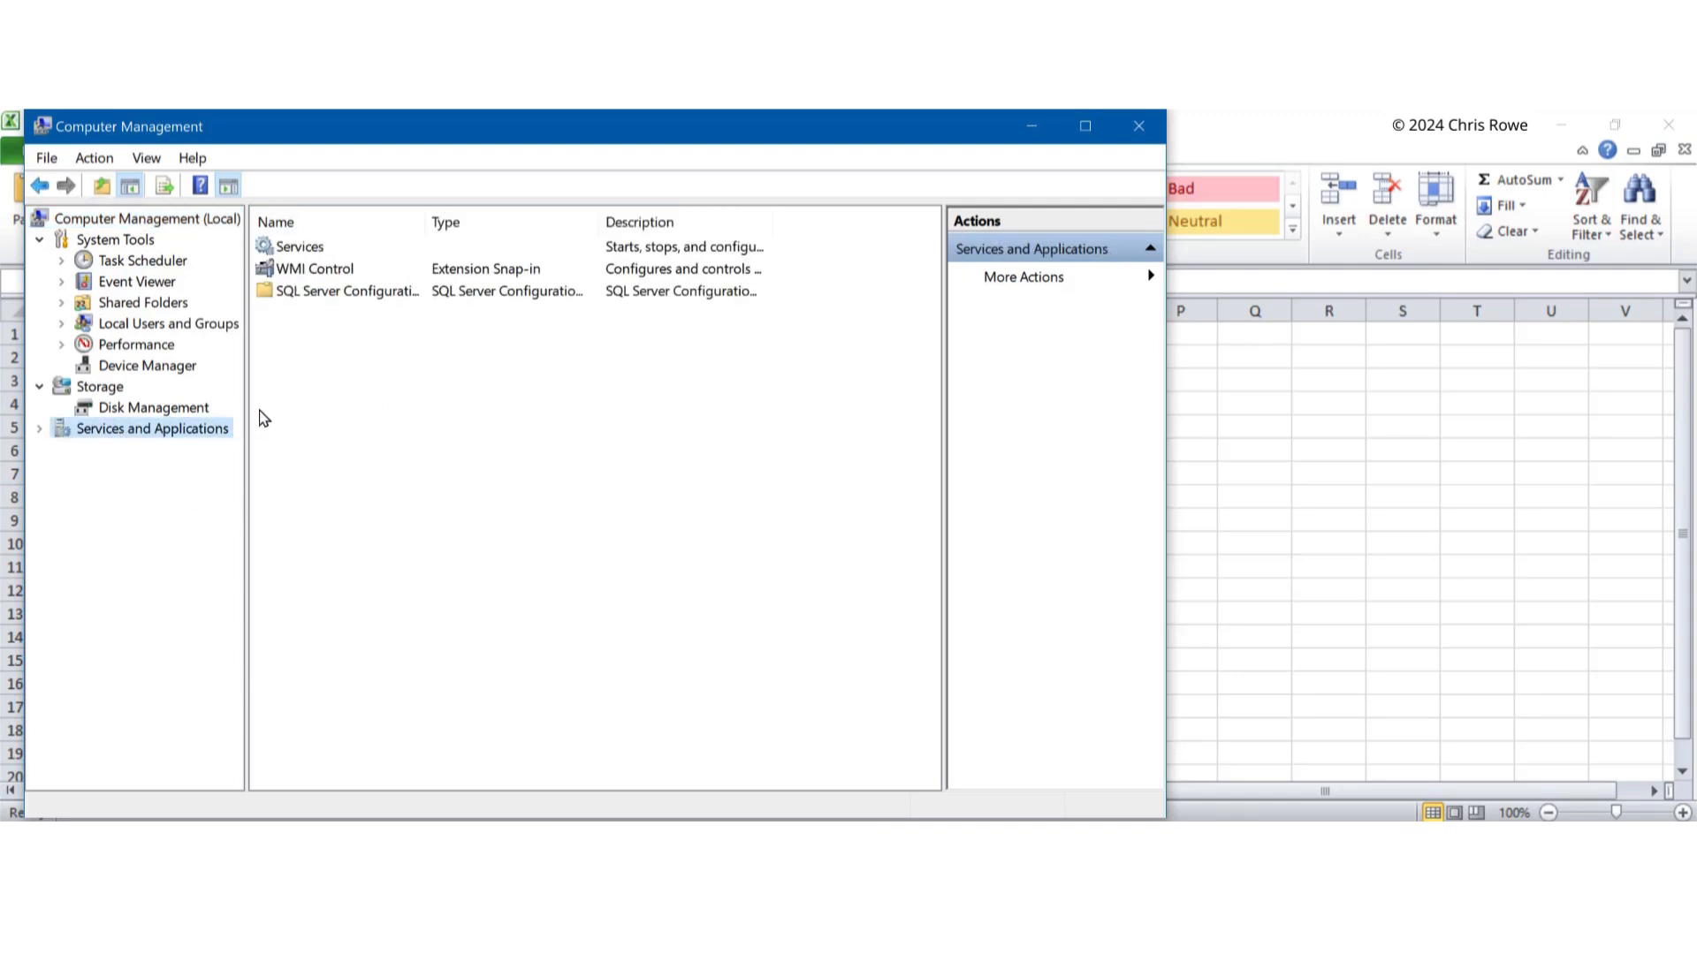
{"action": "left_click", "coordinate": [124, 219]}
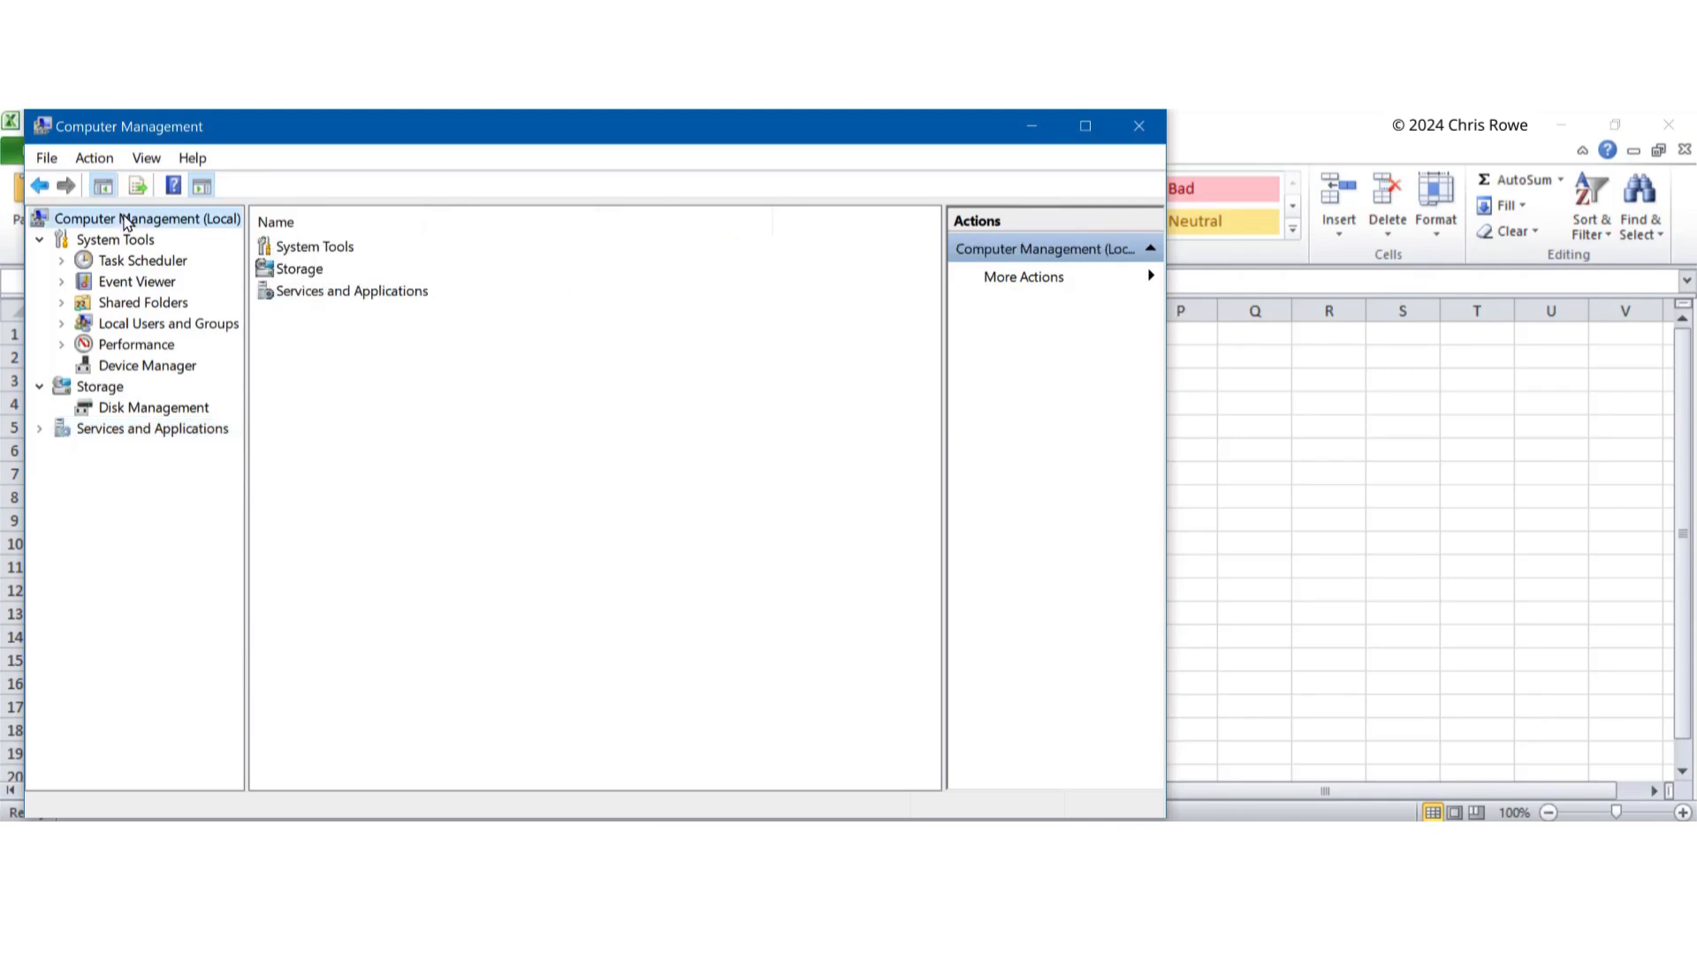
{"action": "double_click", "coordinate": [336, 293]}
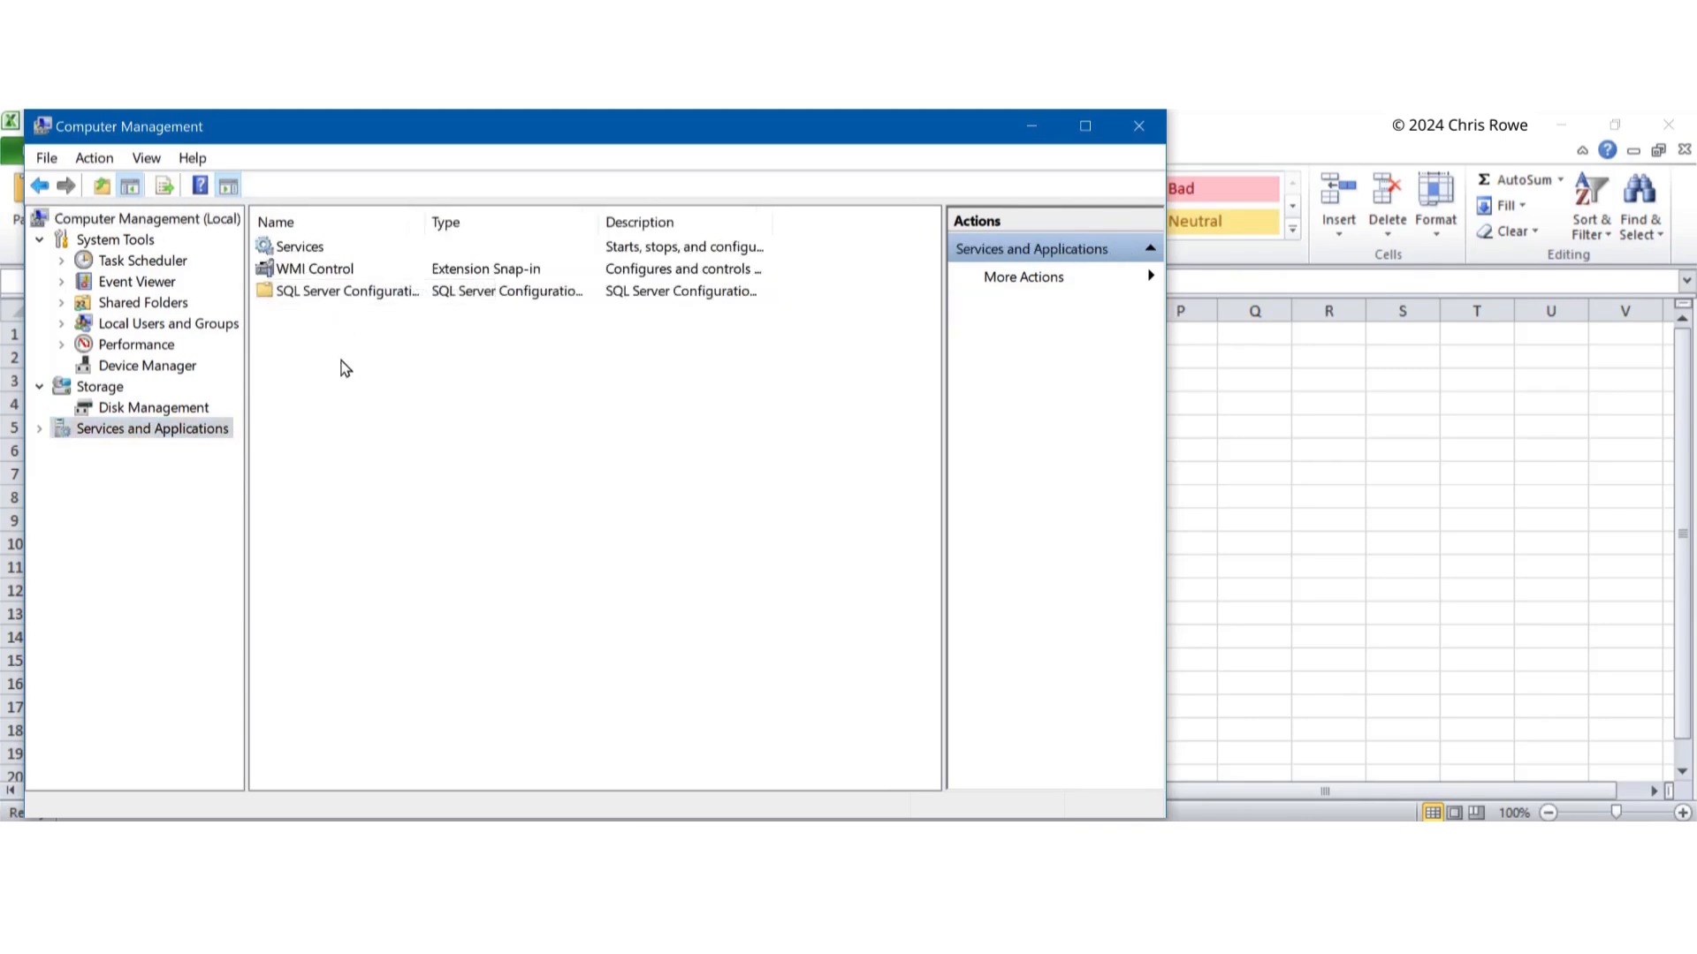
{"action": "double_click", "coordinate": [301, 249]}
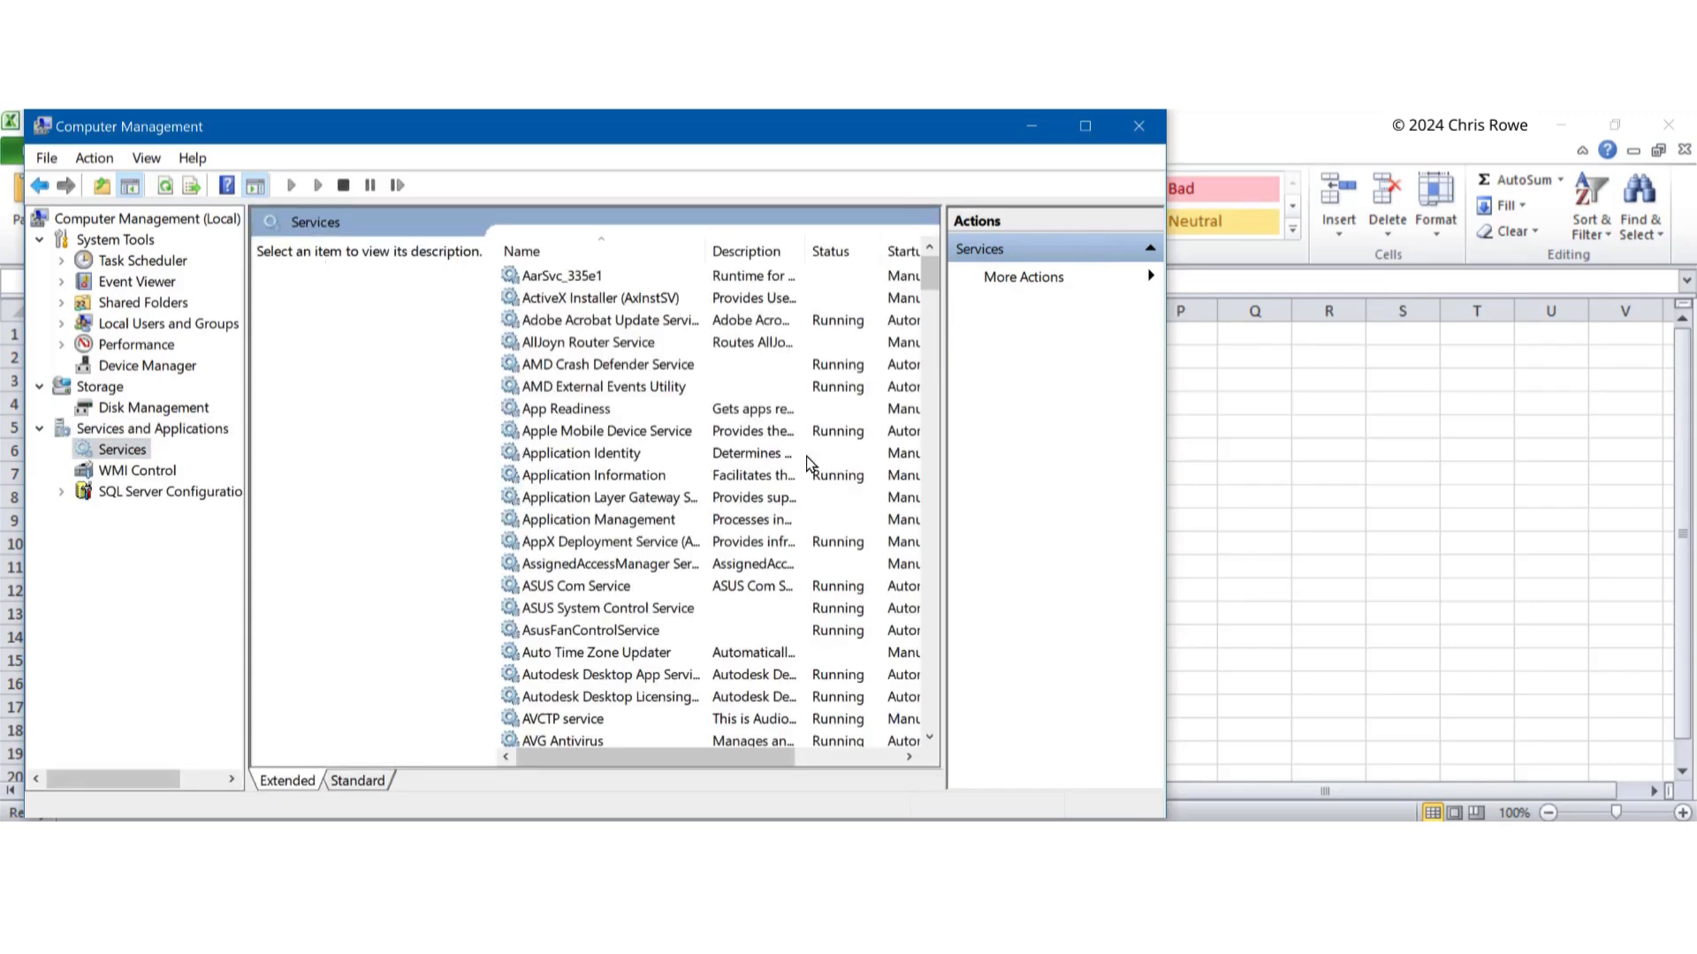
Find the SQL Server (MSSQLSERVER) service and widen the list to read its status and startup type
{"action": "left_click_drag", "start_coordinate": [930, 258], "coordinate": [929, 581]}
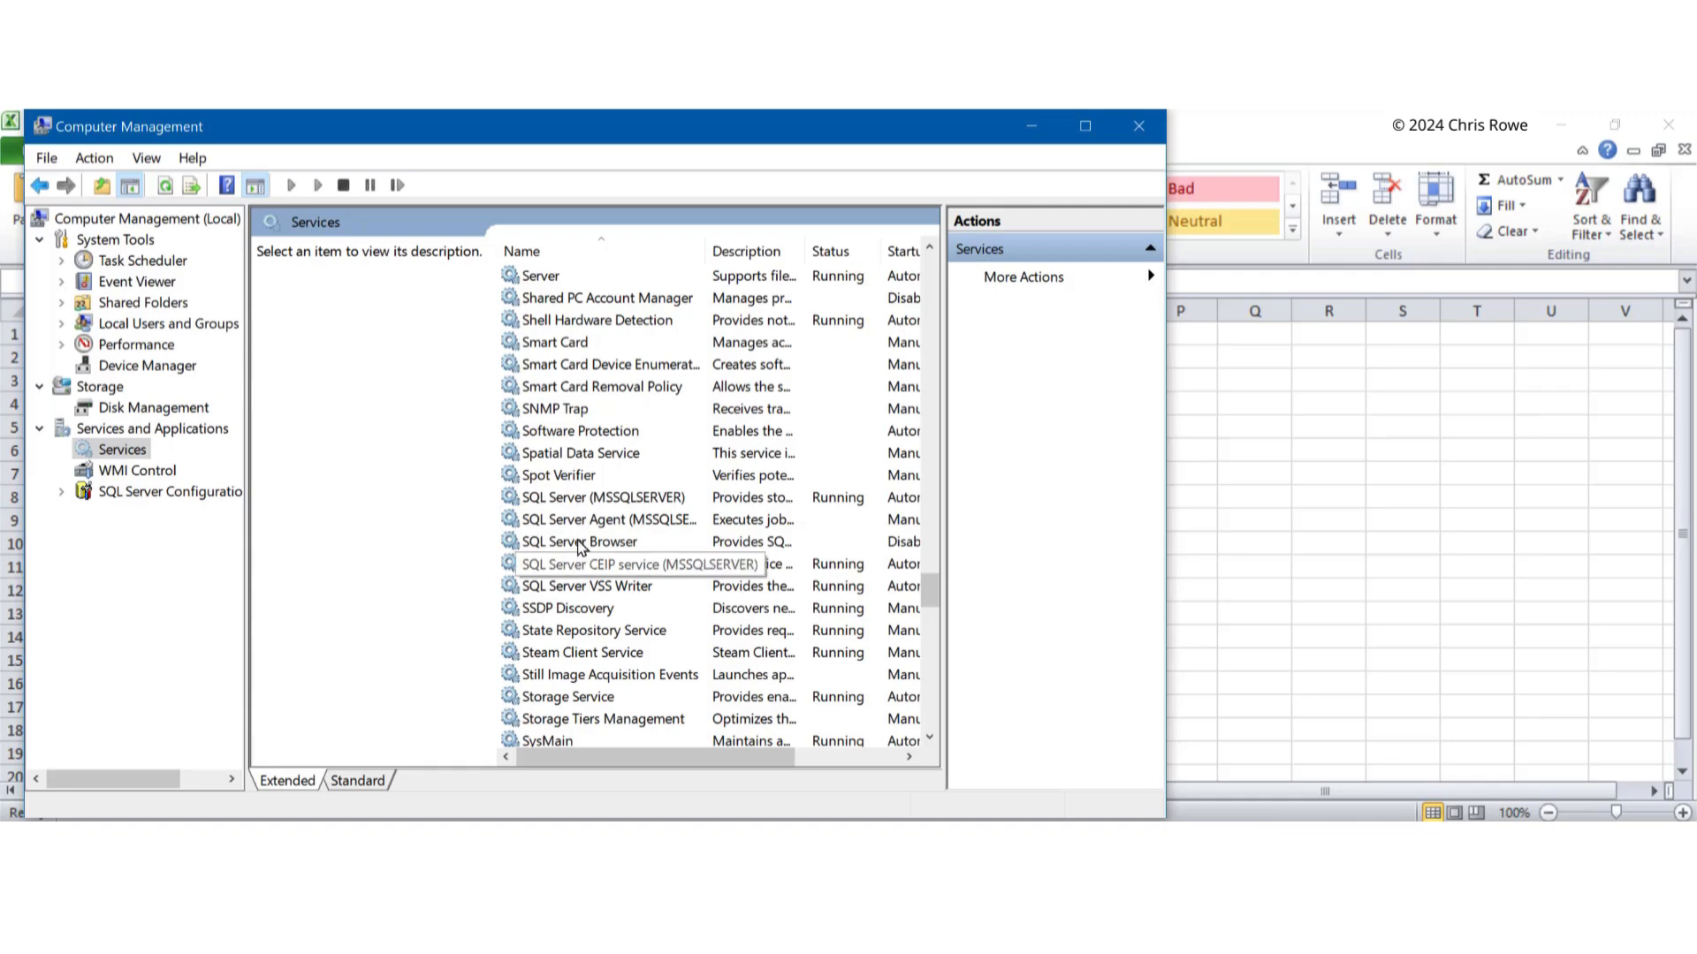
{"action": "left_click", "coordinate": [601, 499]}
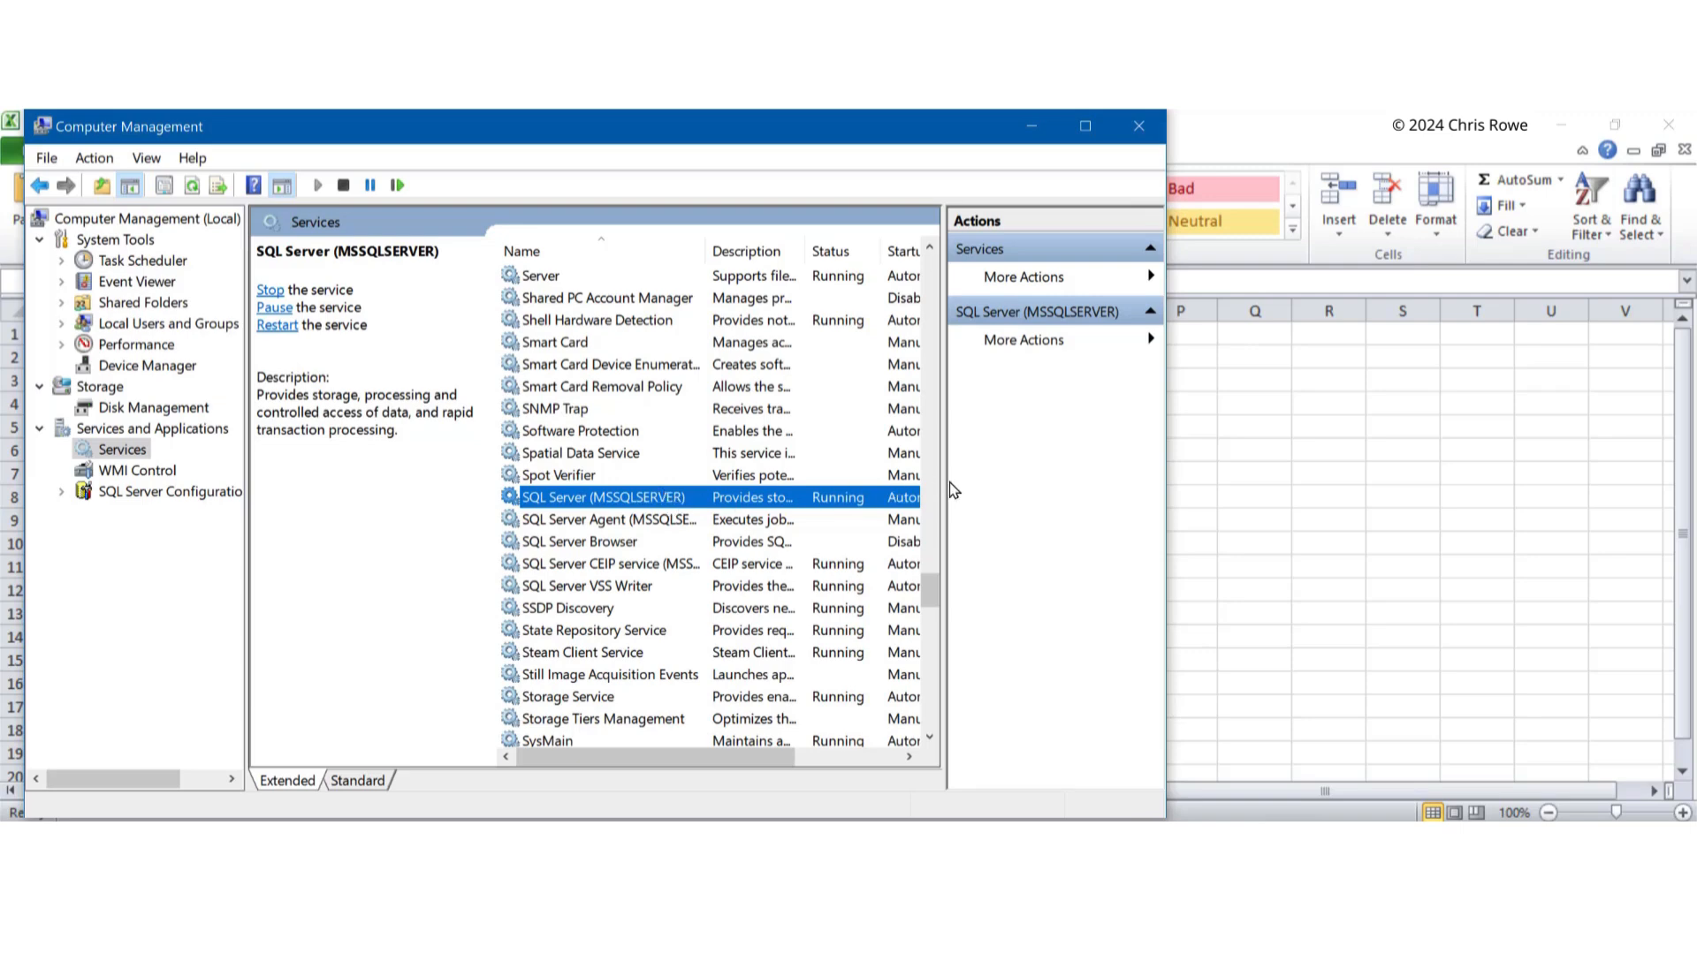
{"action": "left_click_drag", "start_coordinate": [941, 480], "coordinate": [1049, 475]}
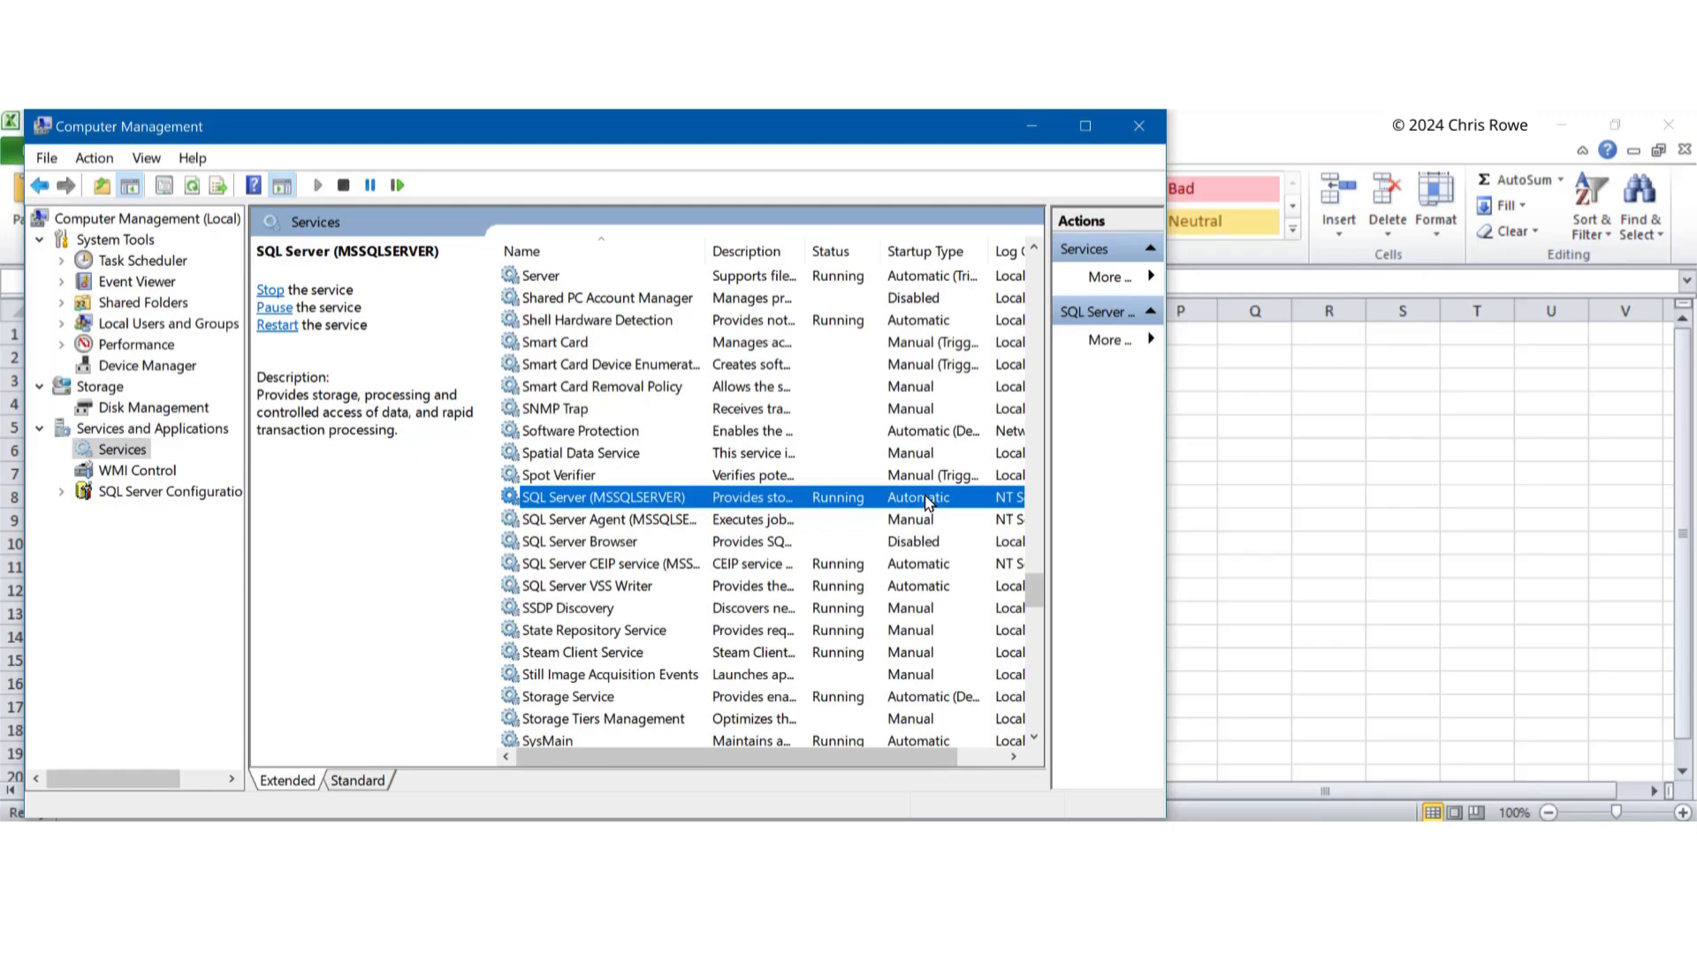
Check the startup type options in the SQL Server (MSSQLSERVER) properties, cancel without changes and close Computer Management
{"action": "right_click", "coordinate": [832, 502]}
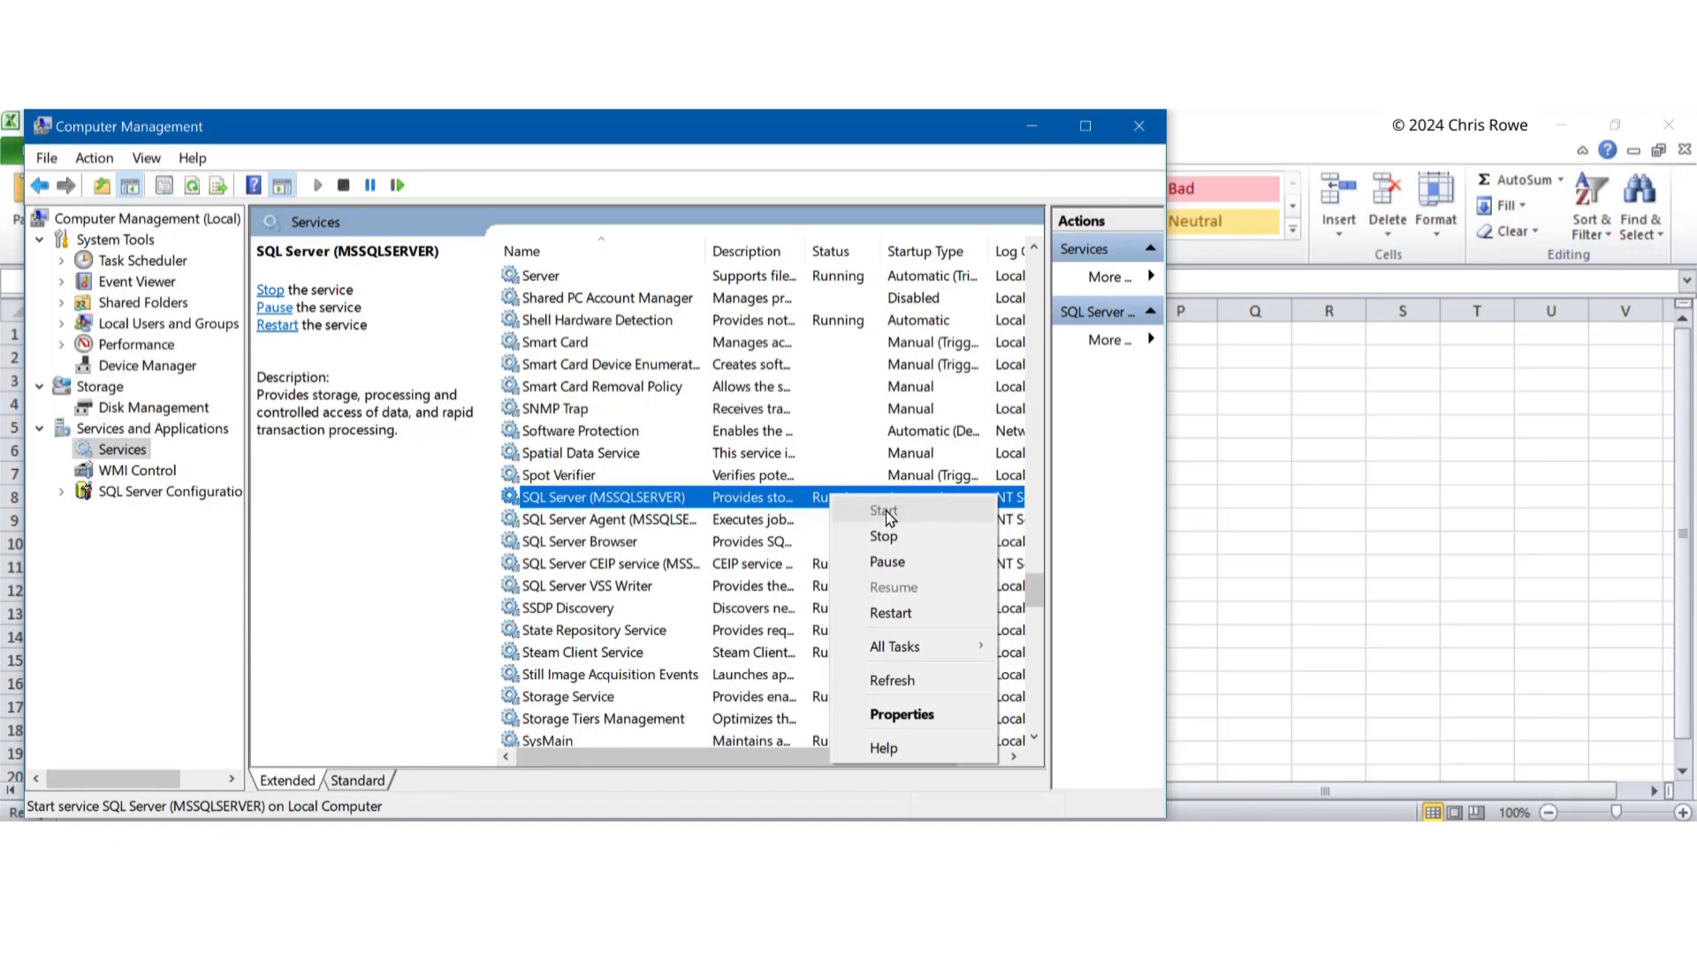
{"action": "left_click", "coordinate": [888, 716]}
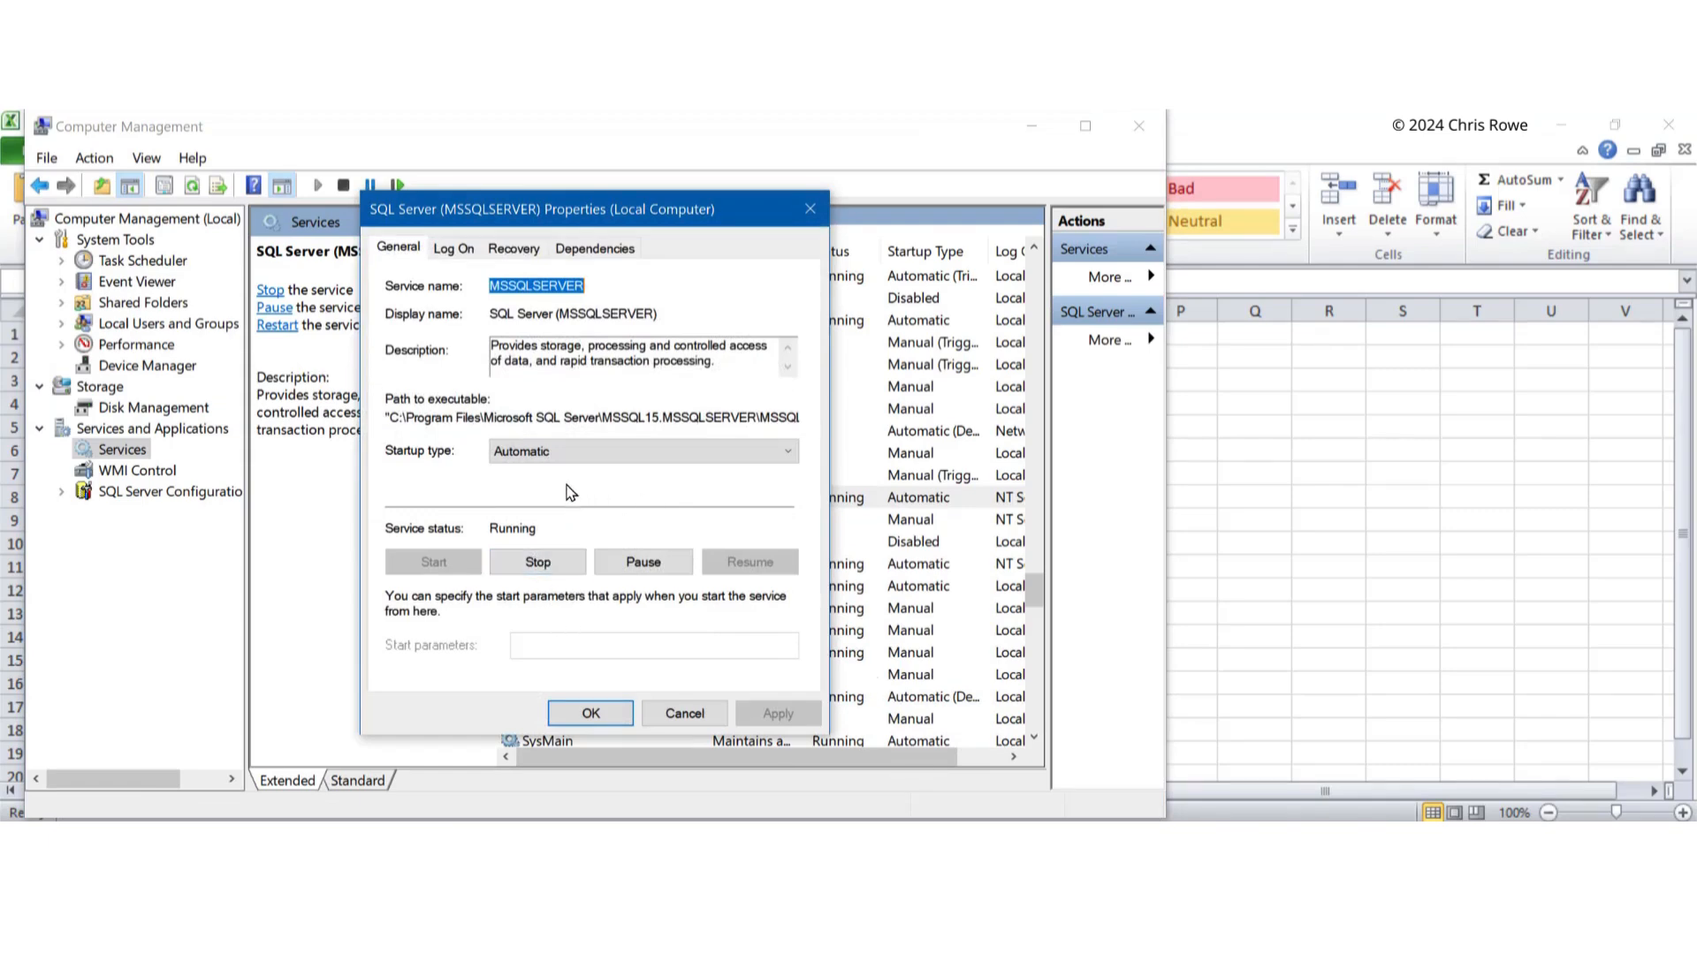
{"action": "left_click", "coordinate": [789, 456]}
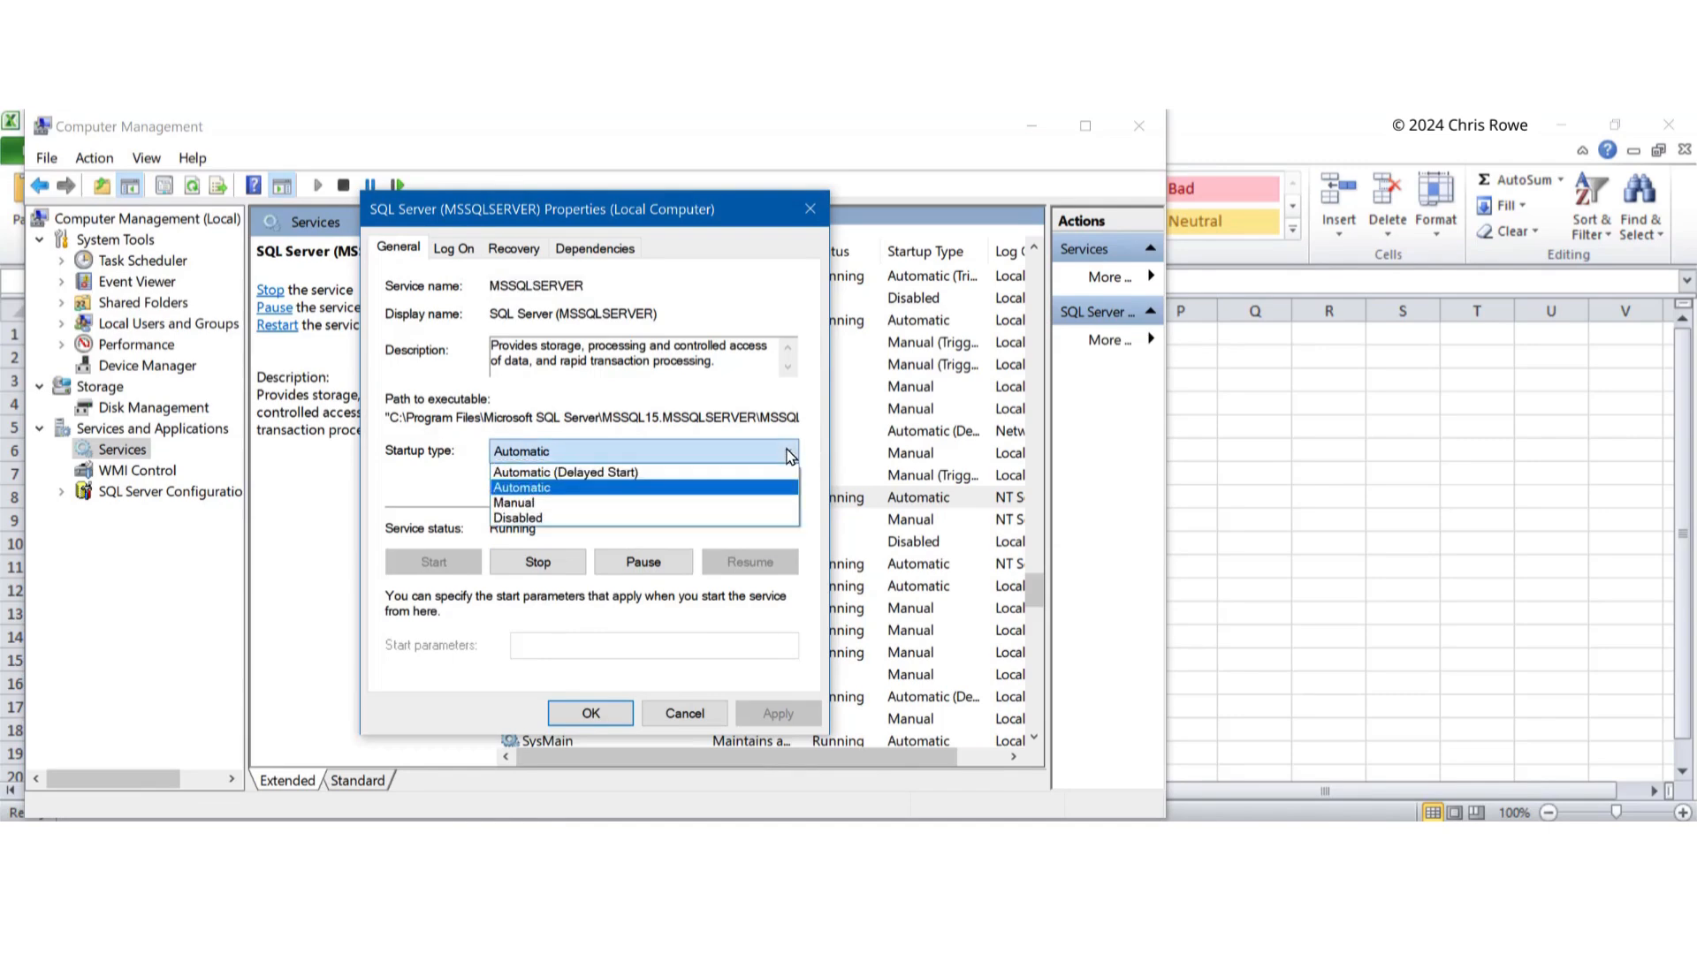
{"action": "left_click", "coordinate": [789, 456]}
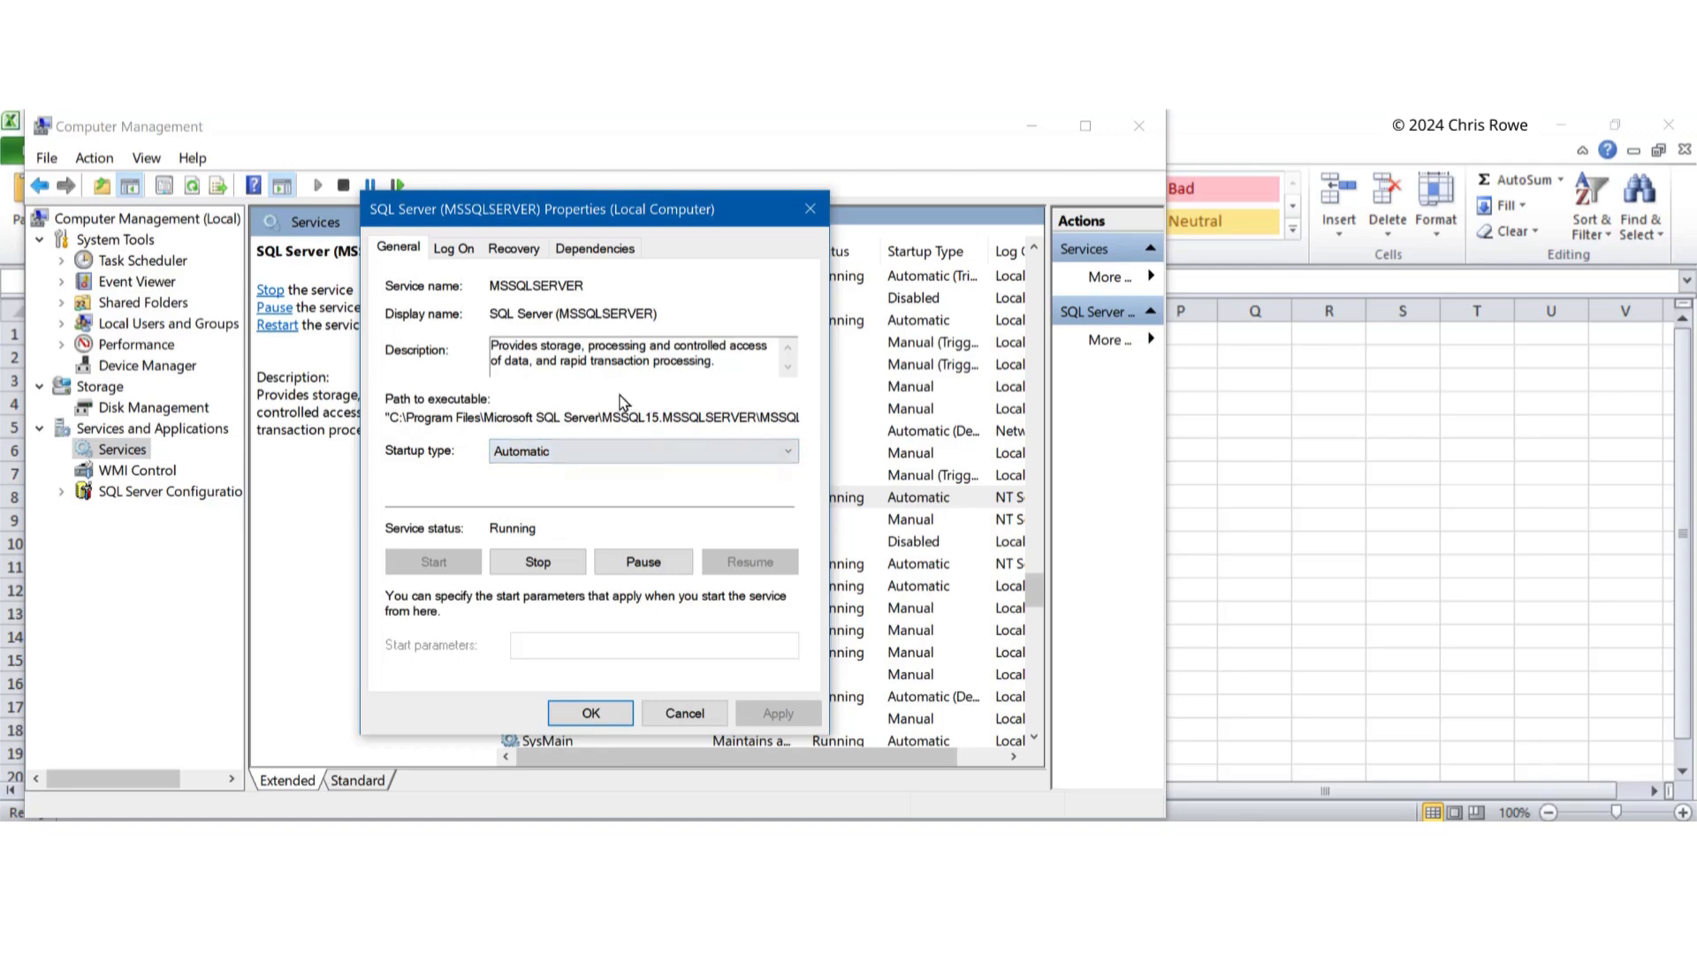
{"action": "left_click", "coordinate": [686, 715]}
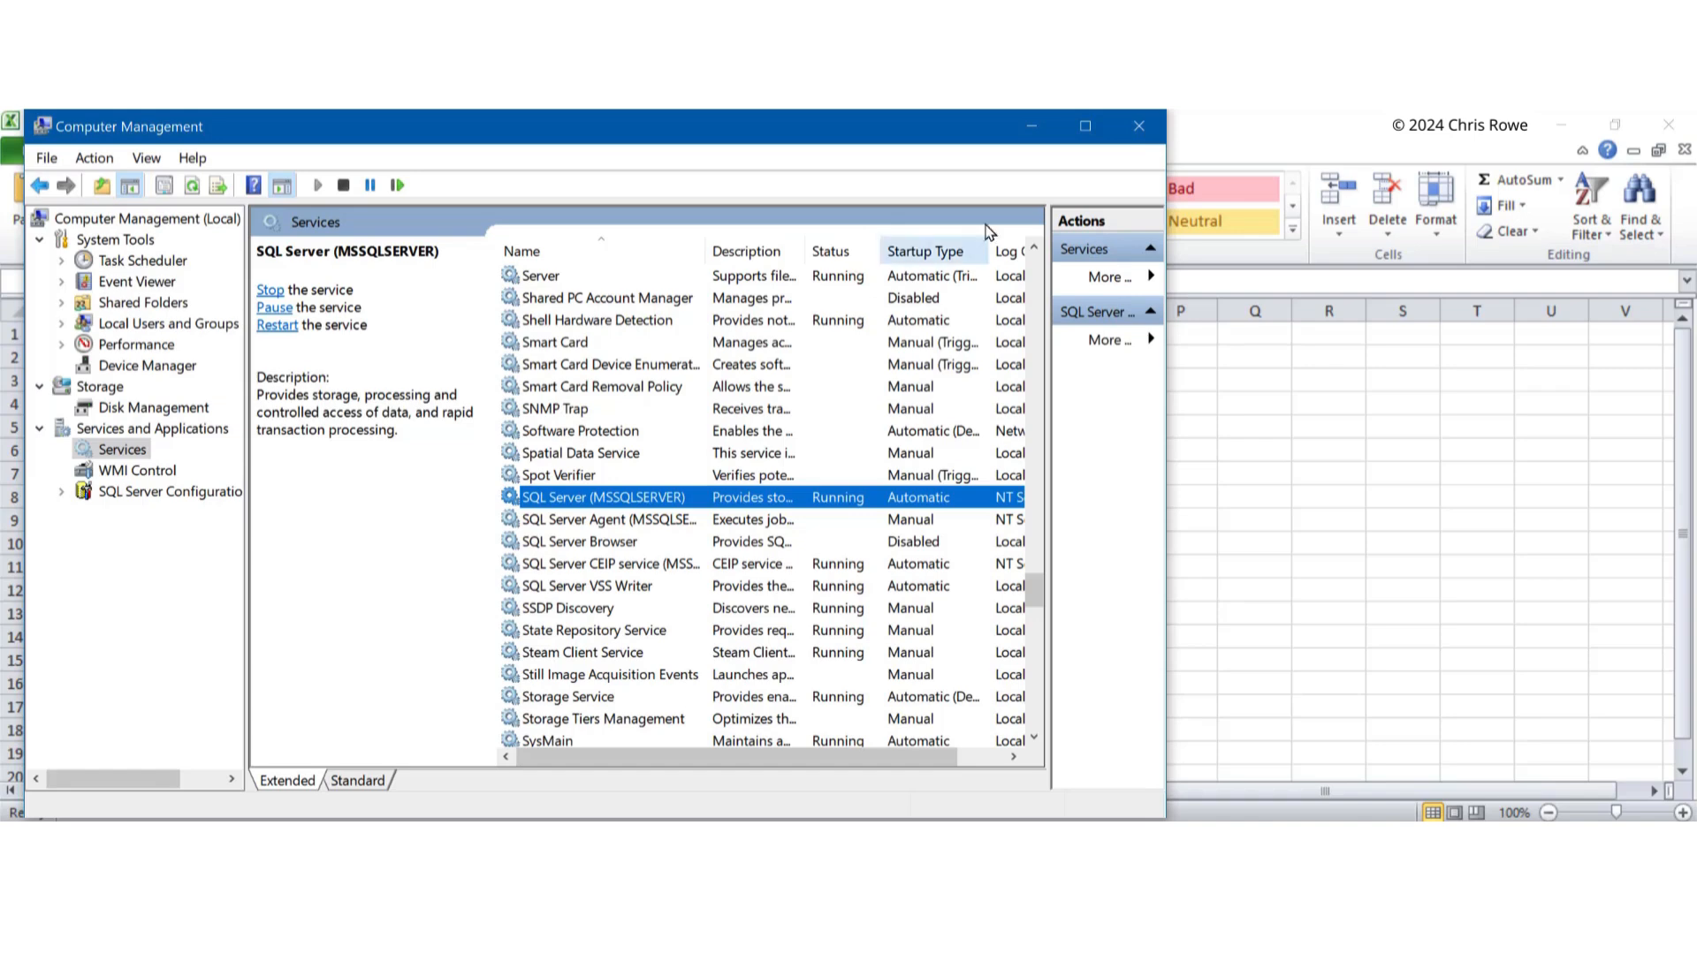
{"action": "left_click", "coordinate": [1139, 129]}
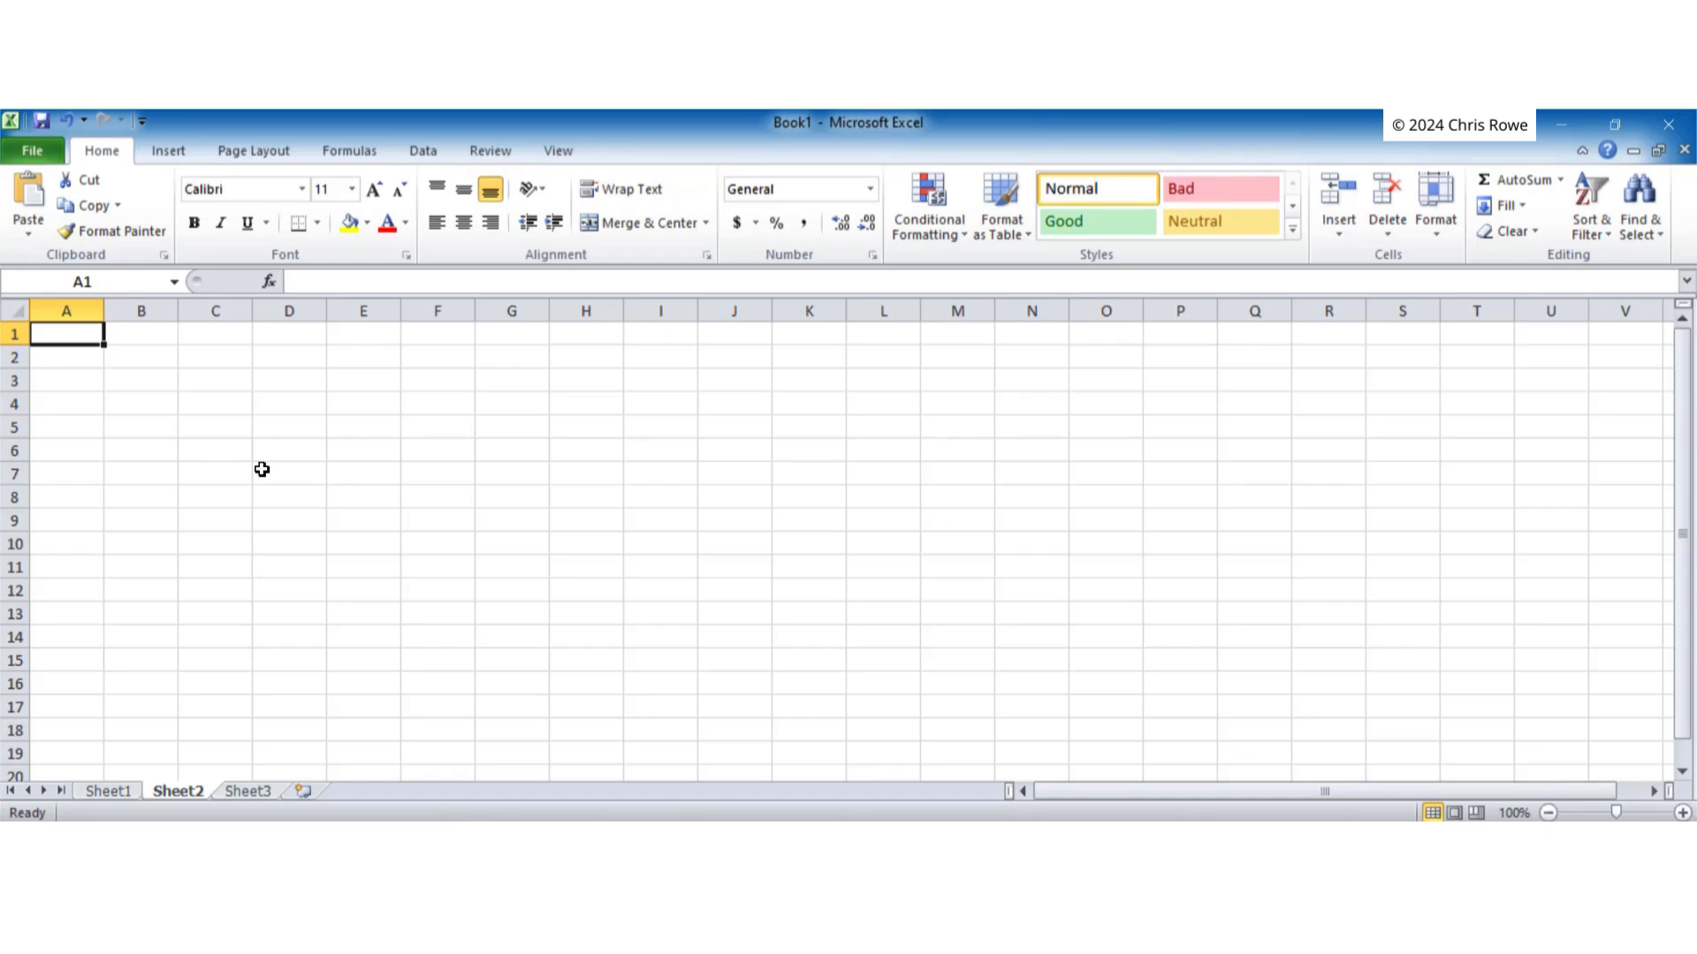
Start an external data import from SQL Server on Sheet2 and move the Data Connection Wizard over the middle of the sheet
{"action": "left_click", "coordinate": [423, 152]}
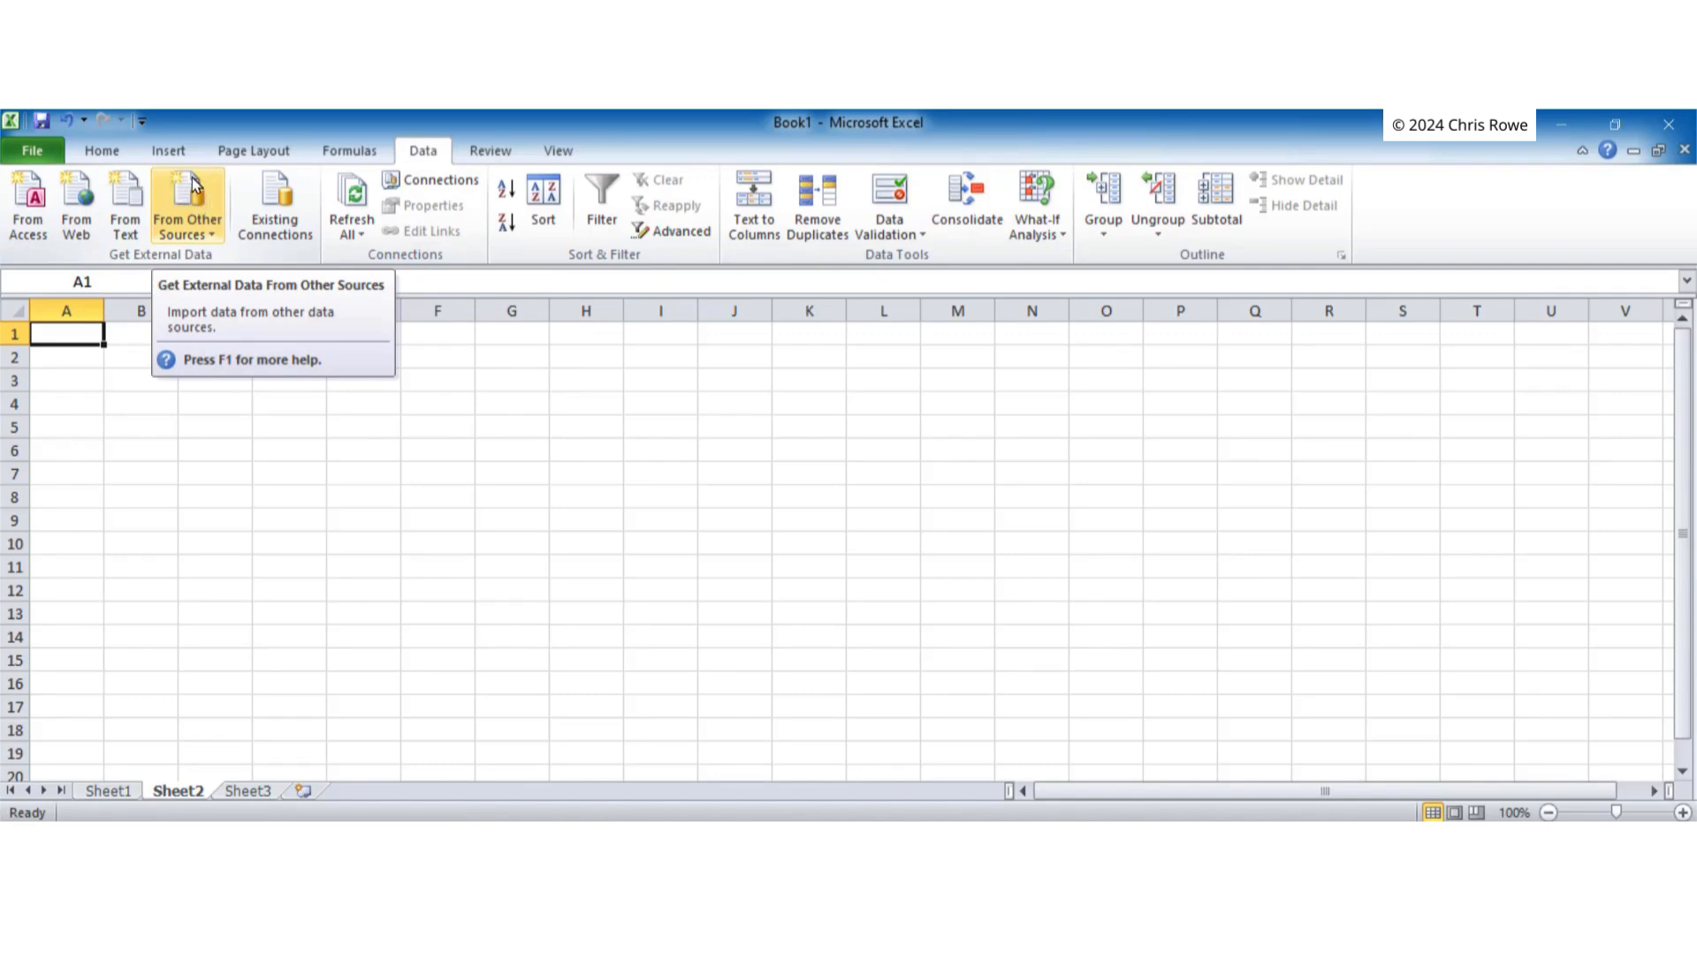
{"action": "left_click", "coordinate": [213, 240]}
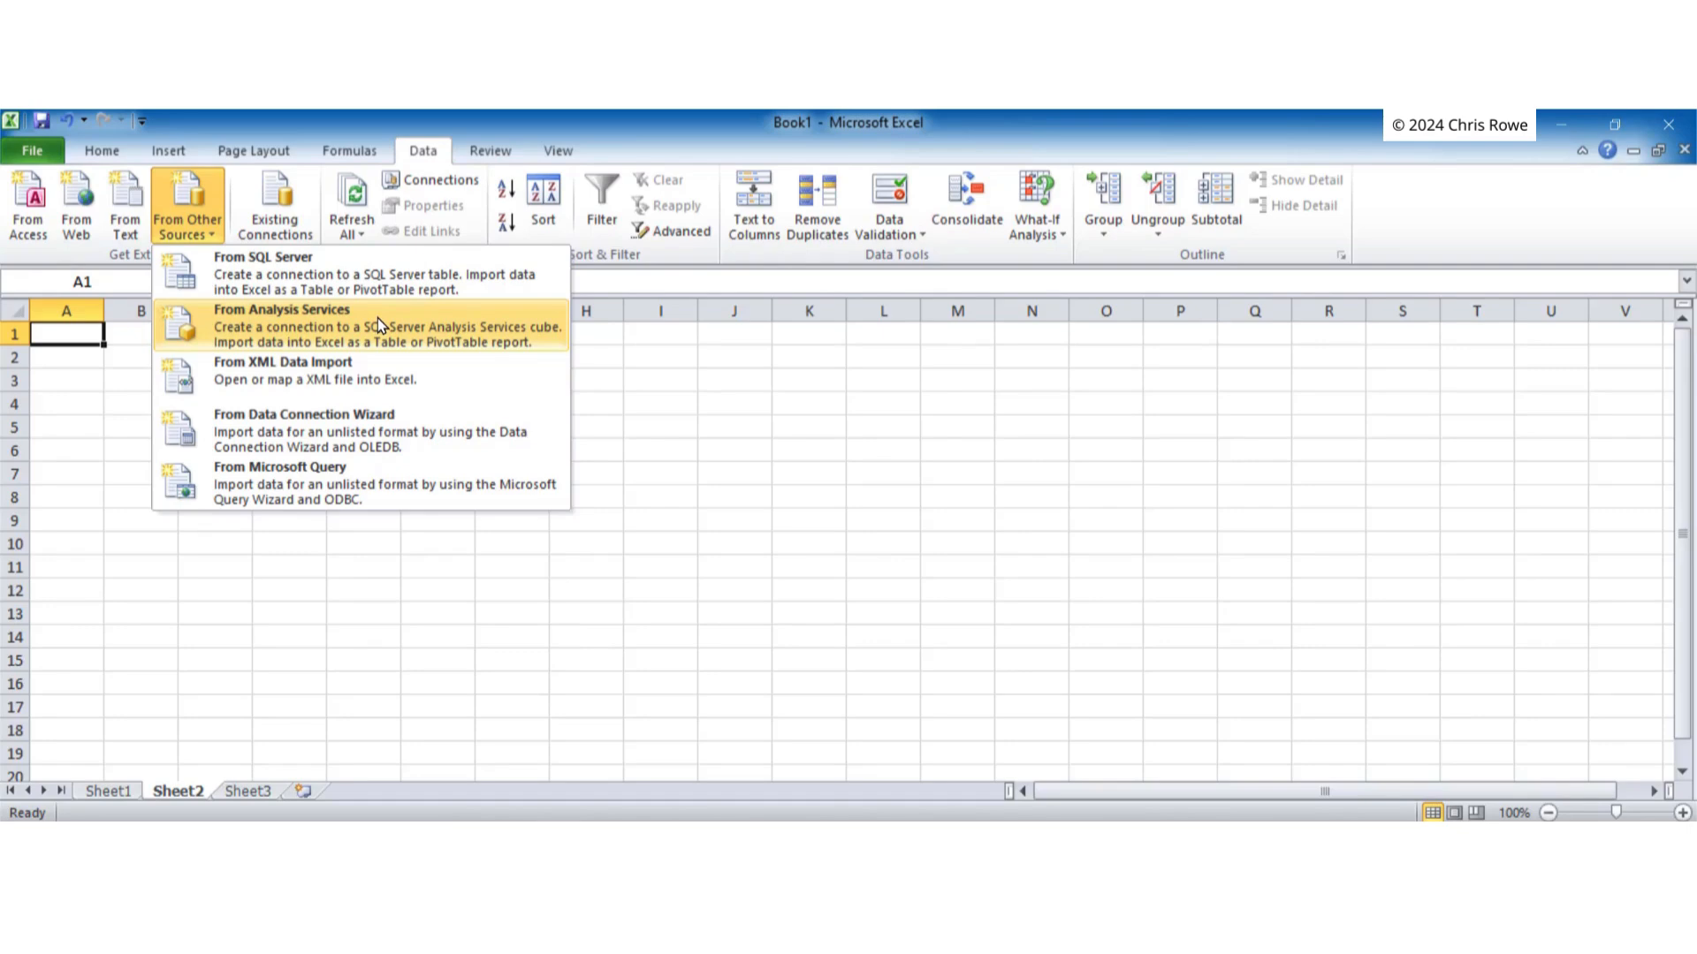
{"action": "left_click", "coordinate": [373, 270]}
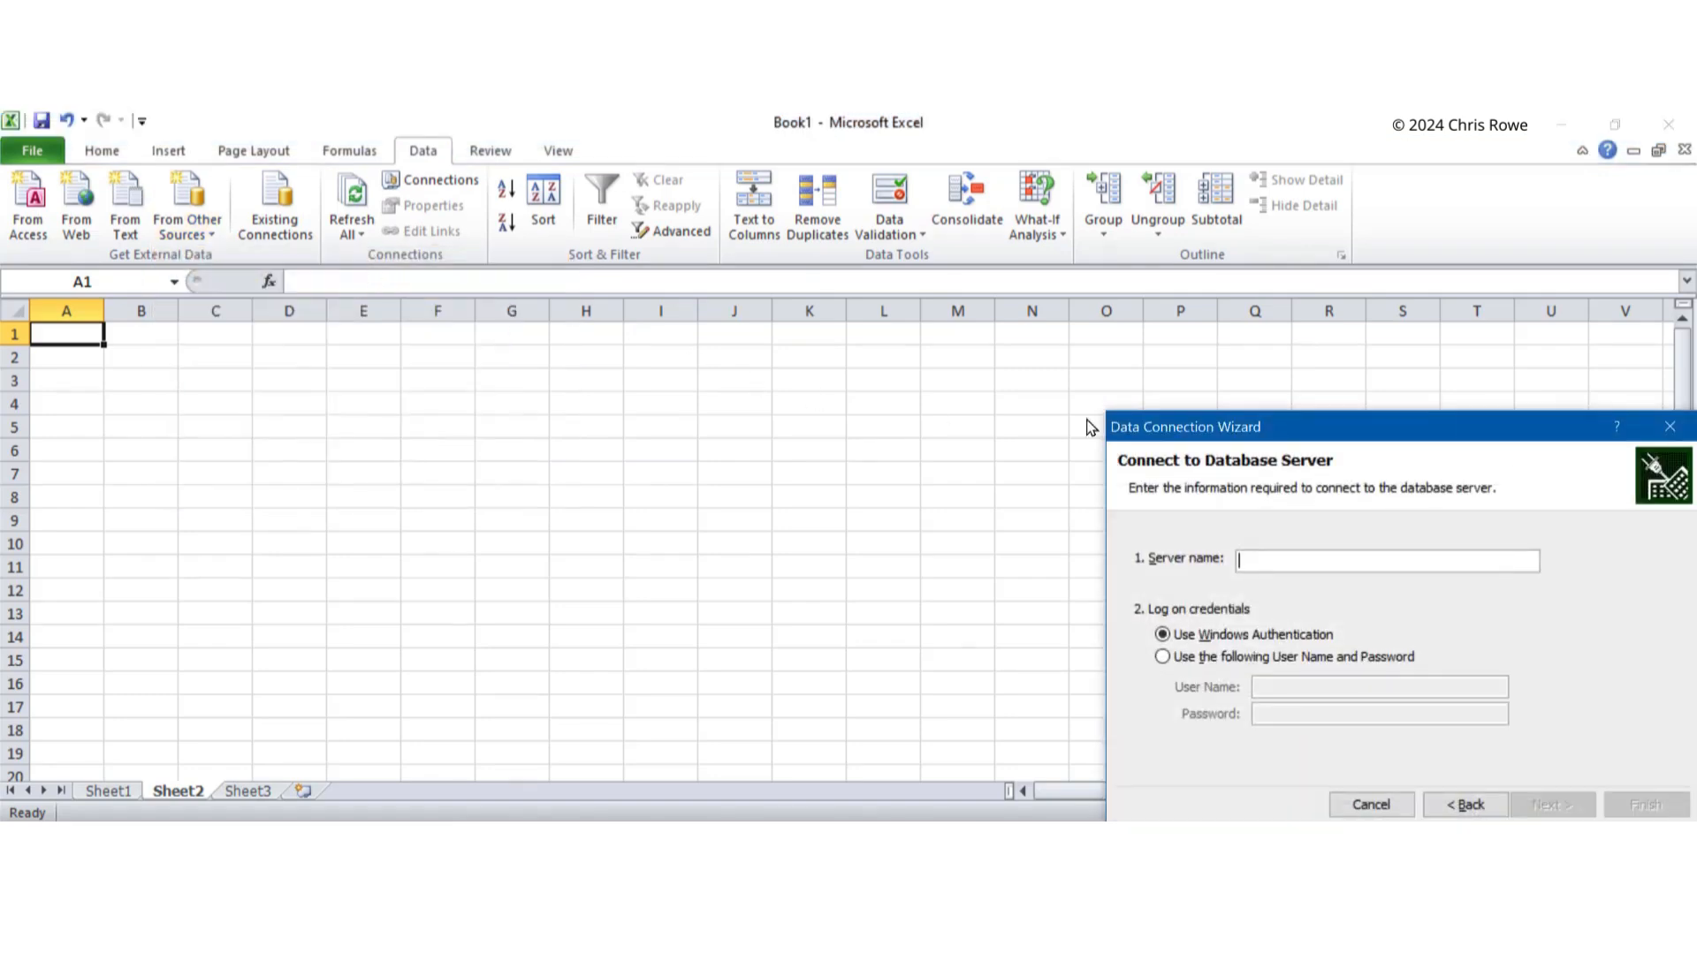
{"action": "left_click_drag", "start_coordinate": [1358, 426], "coordinate": [795, 255]}
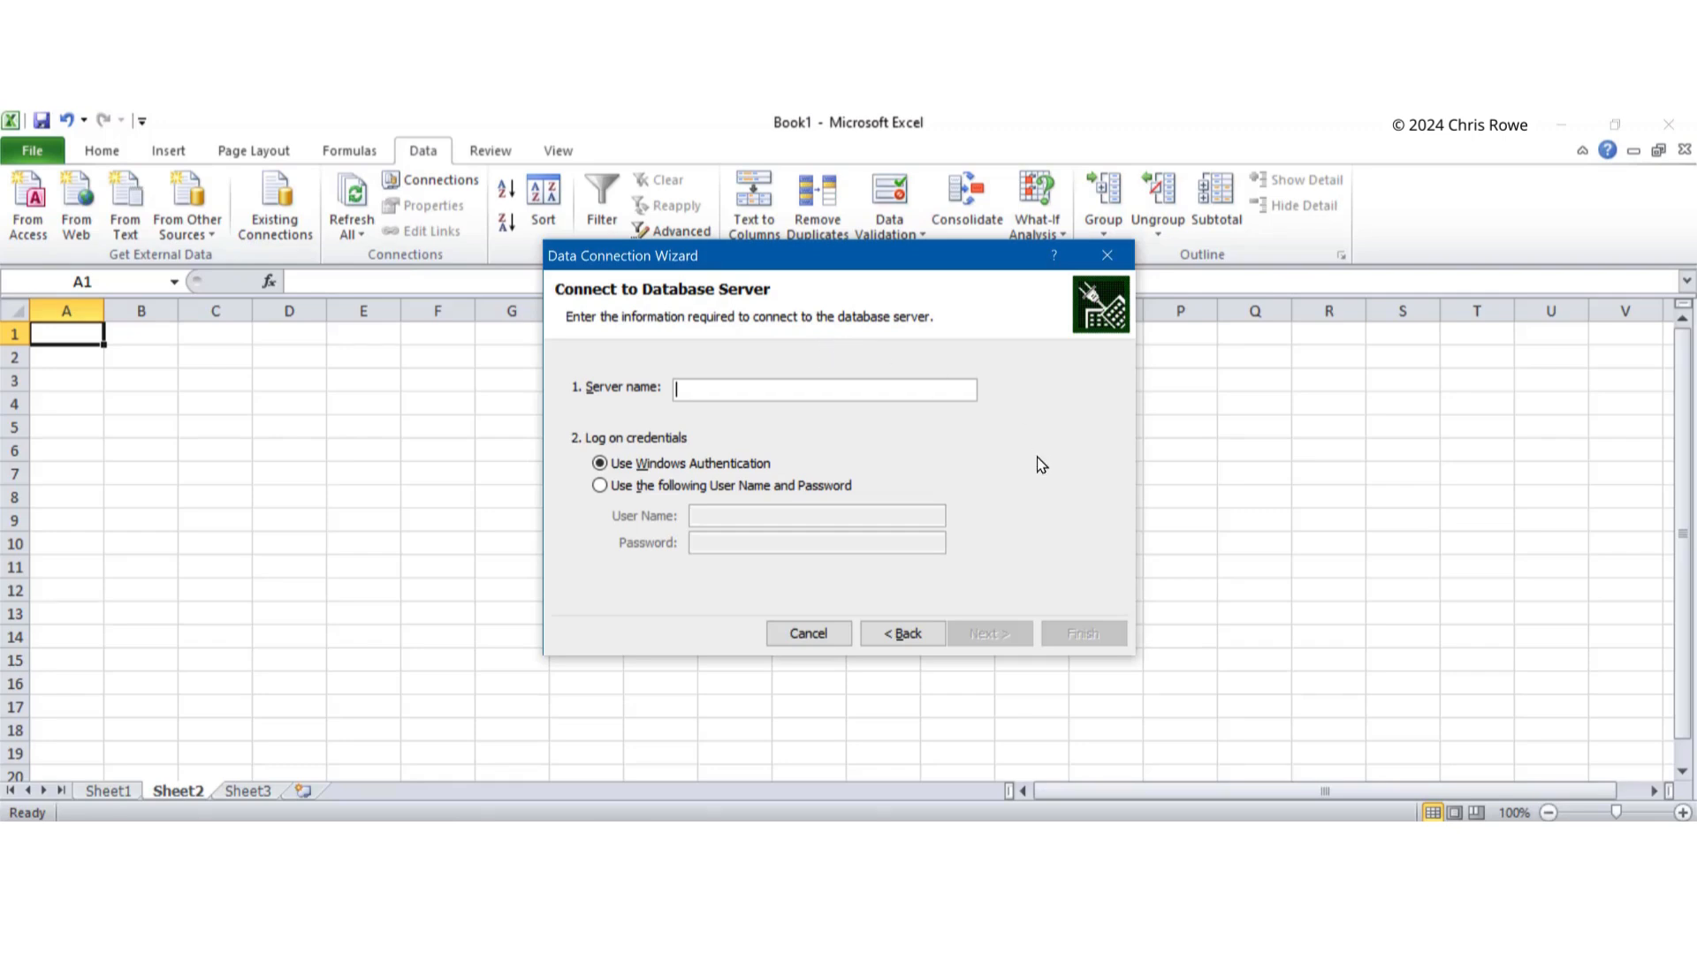
Switch to SQL Server Management Studio, open the Object Explorer's Connect to Server dialog and copy the server name from it
{"action": "mouse_move", "coordinate": [1210, 812]}
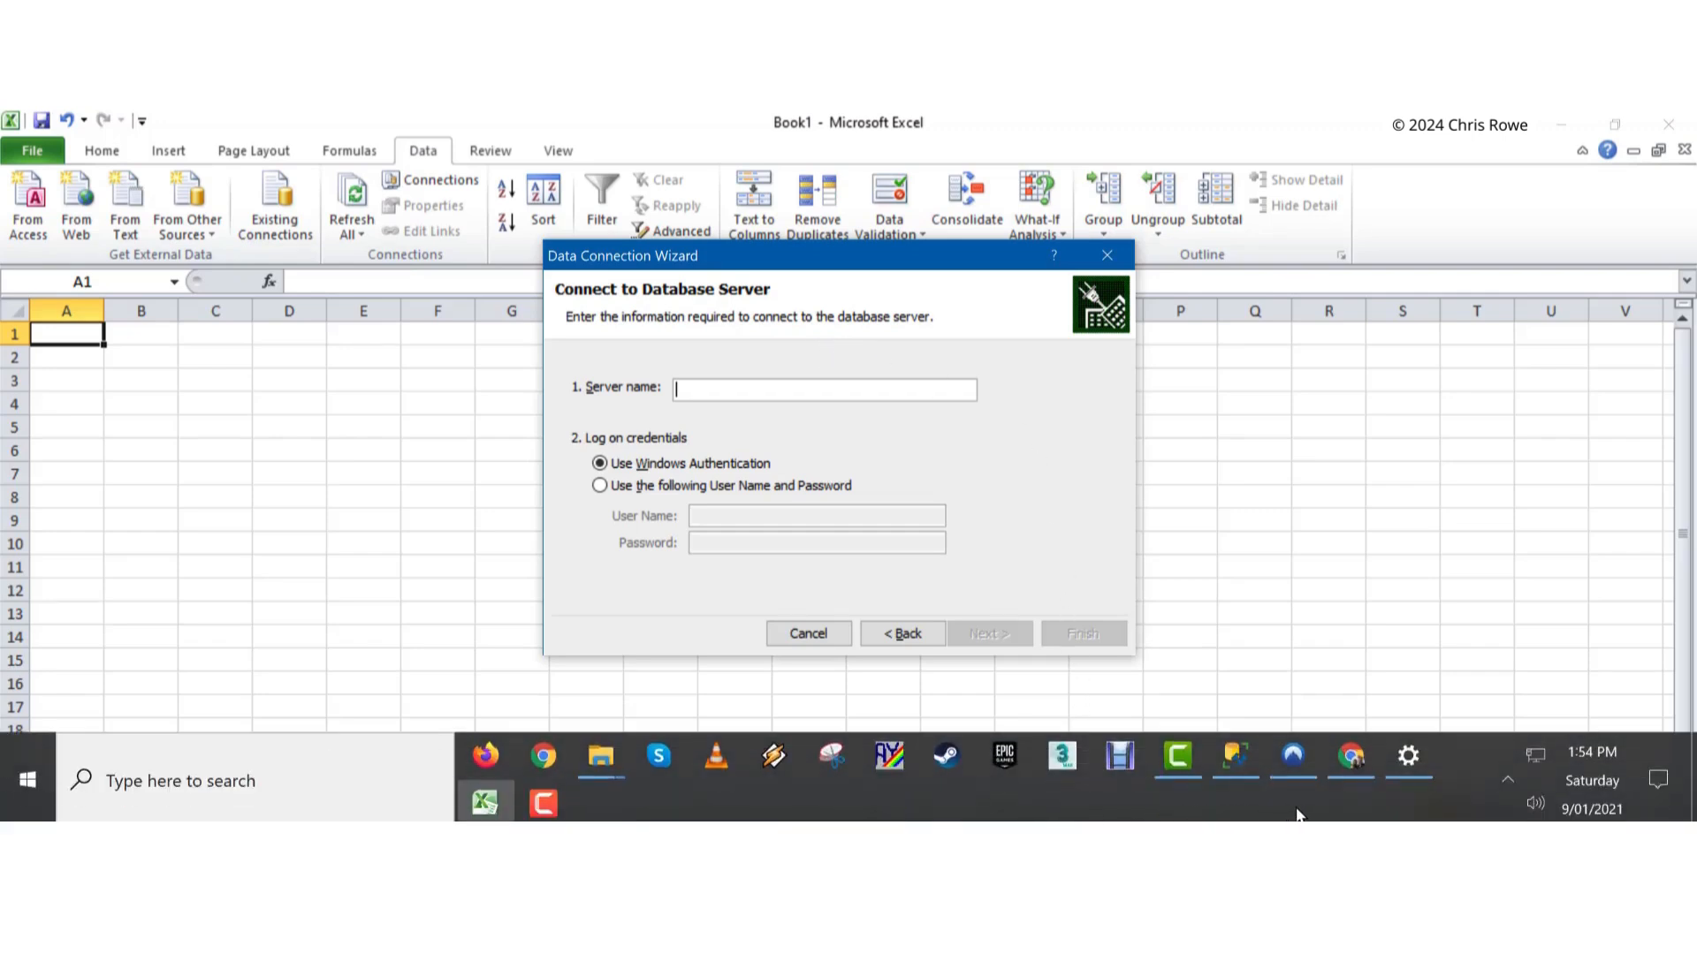
{"action": "left_click", "coordinate": [1238, 754]}
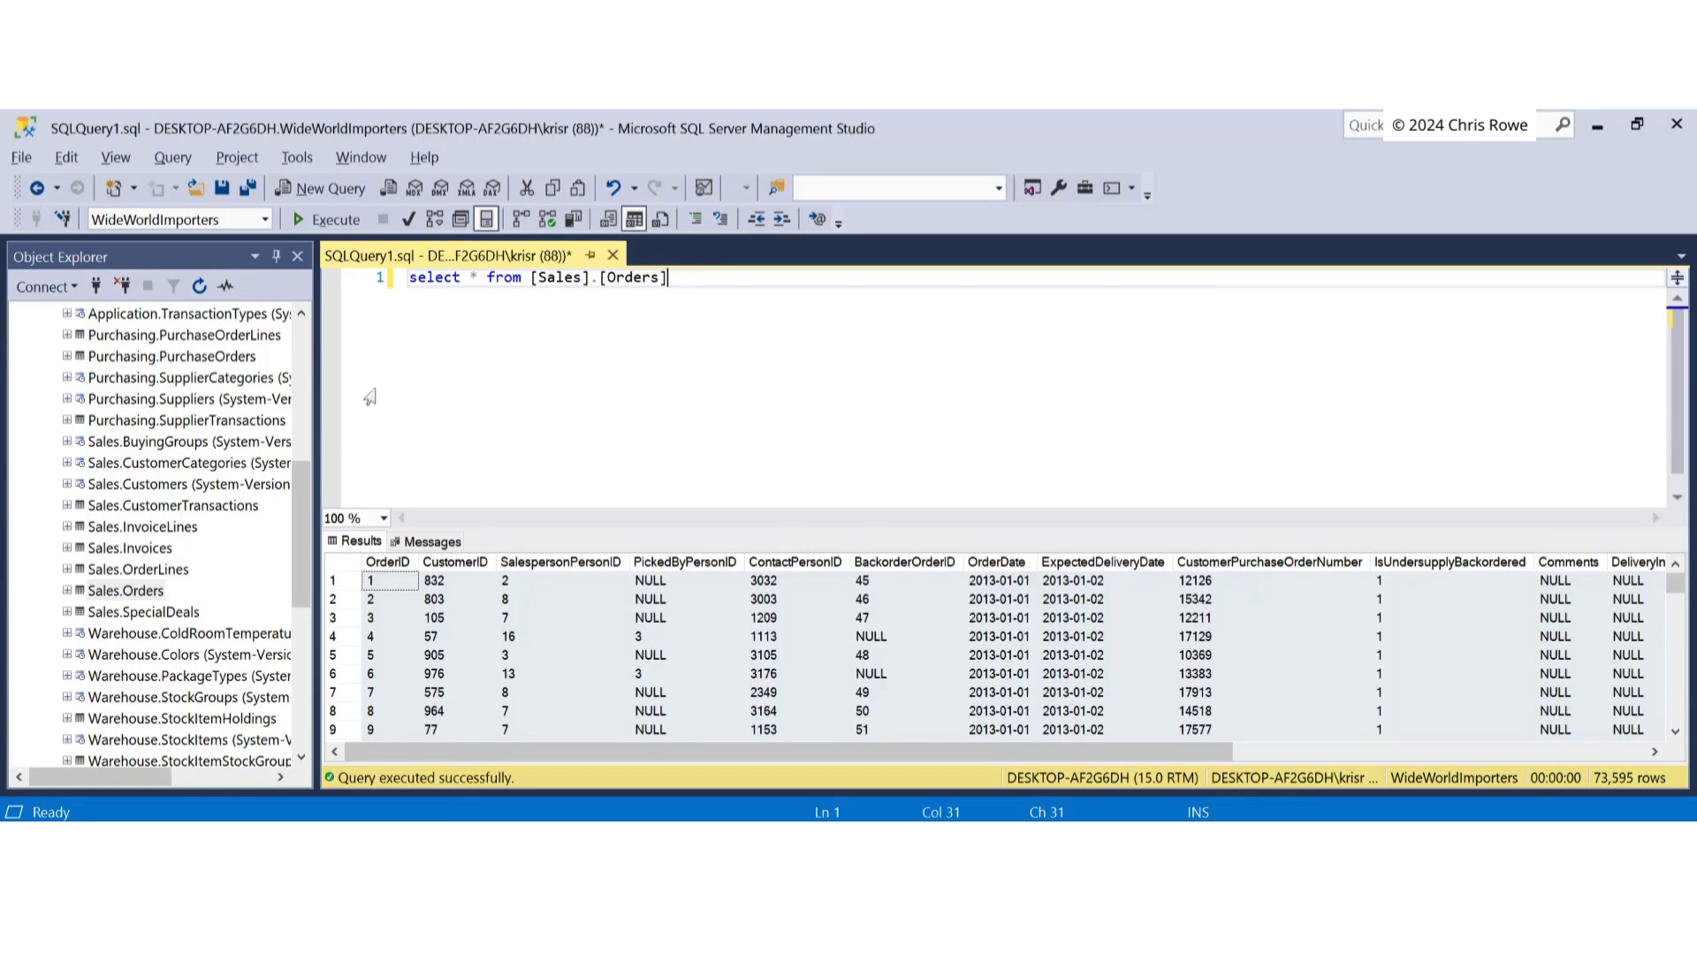
{"action": "left_click", "coordinate": [96, 285]}
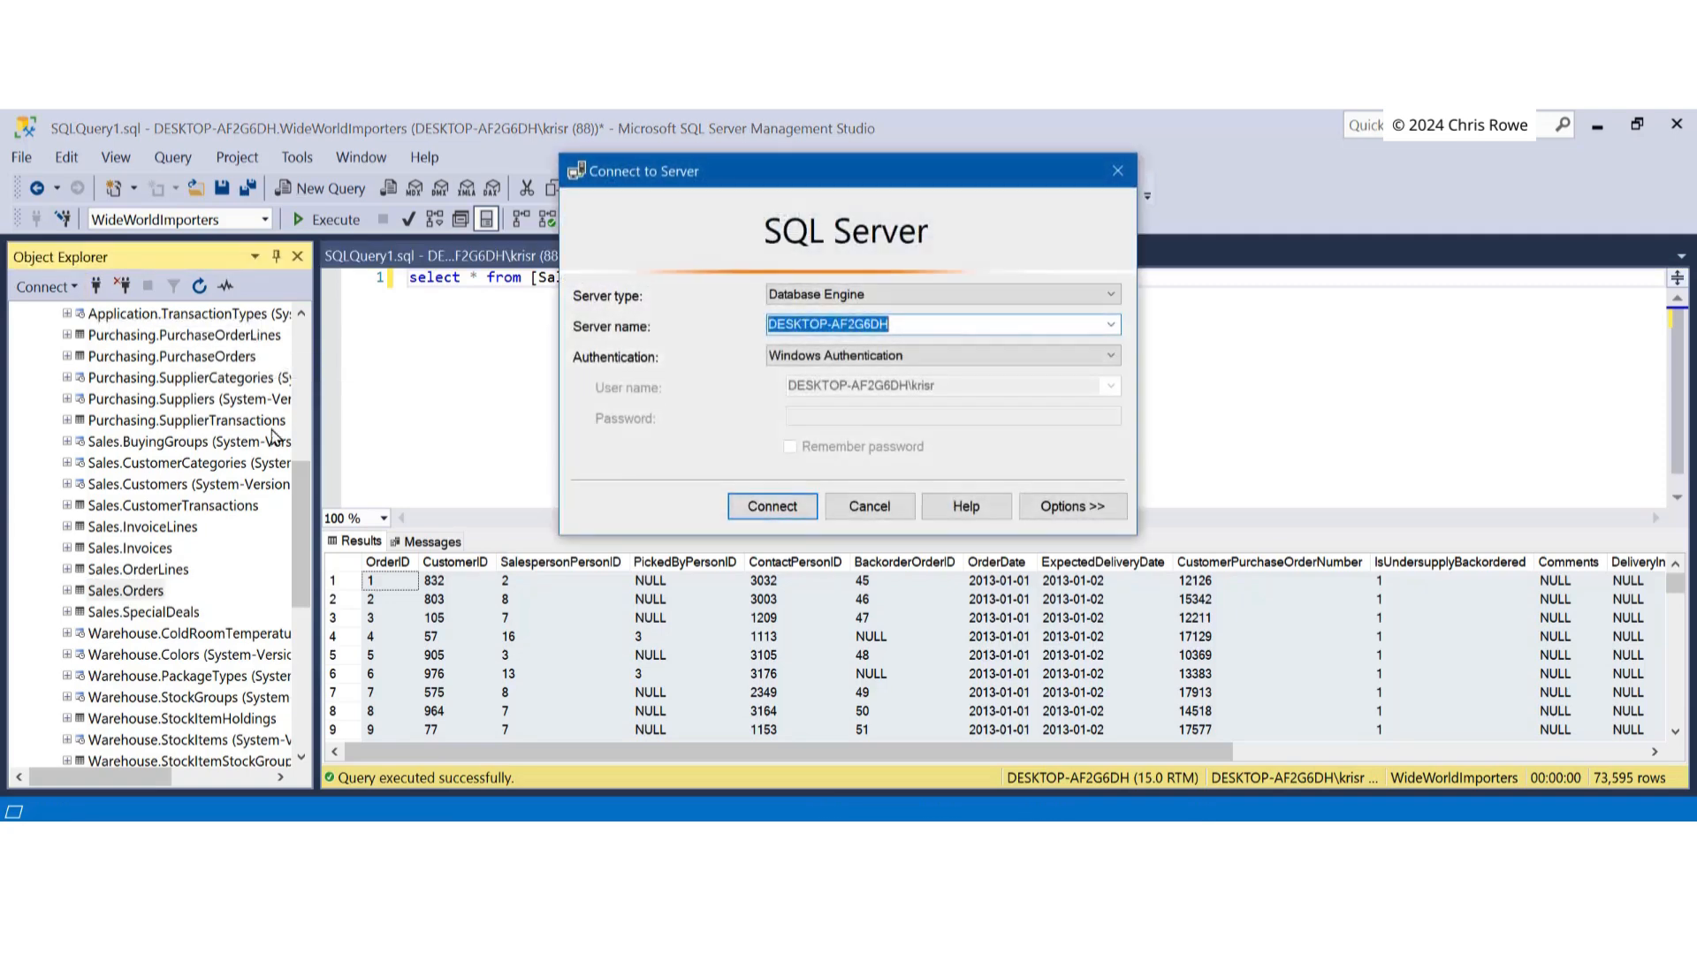
{"action": "right_click", "coordinate": [846, 324]}
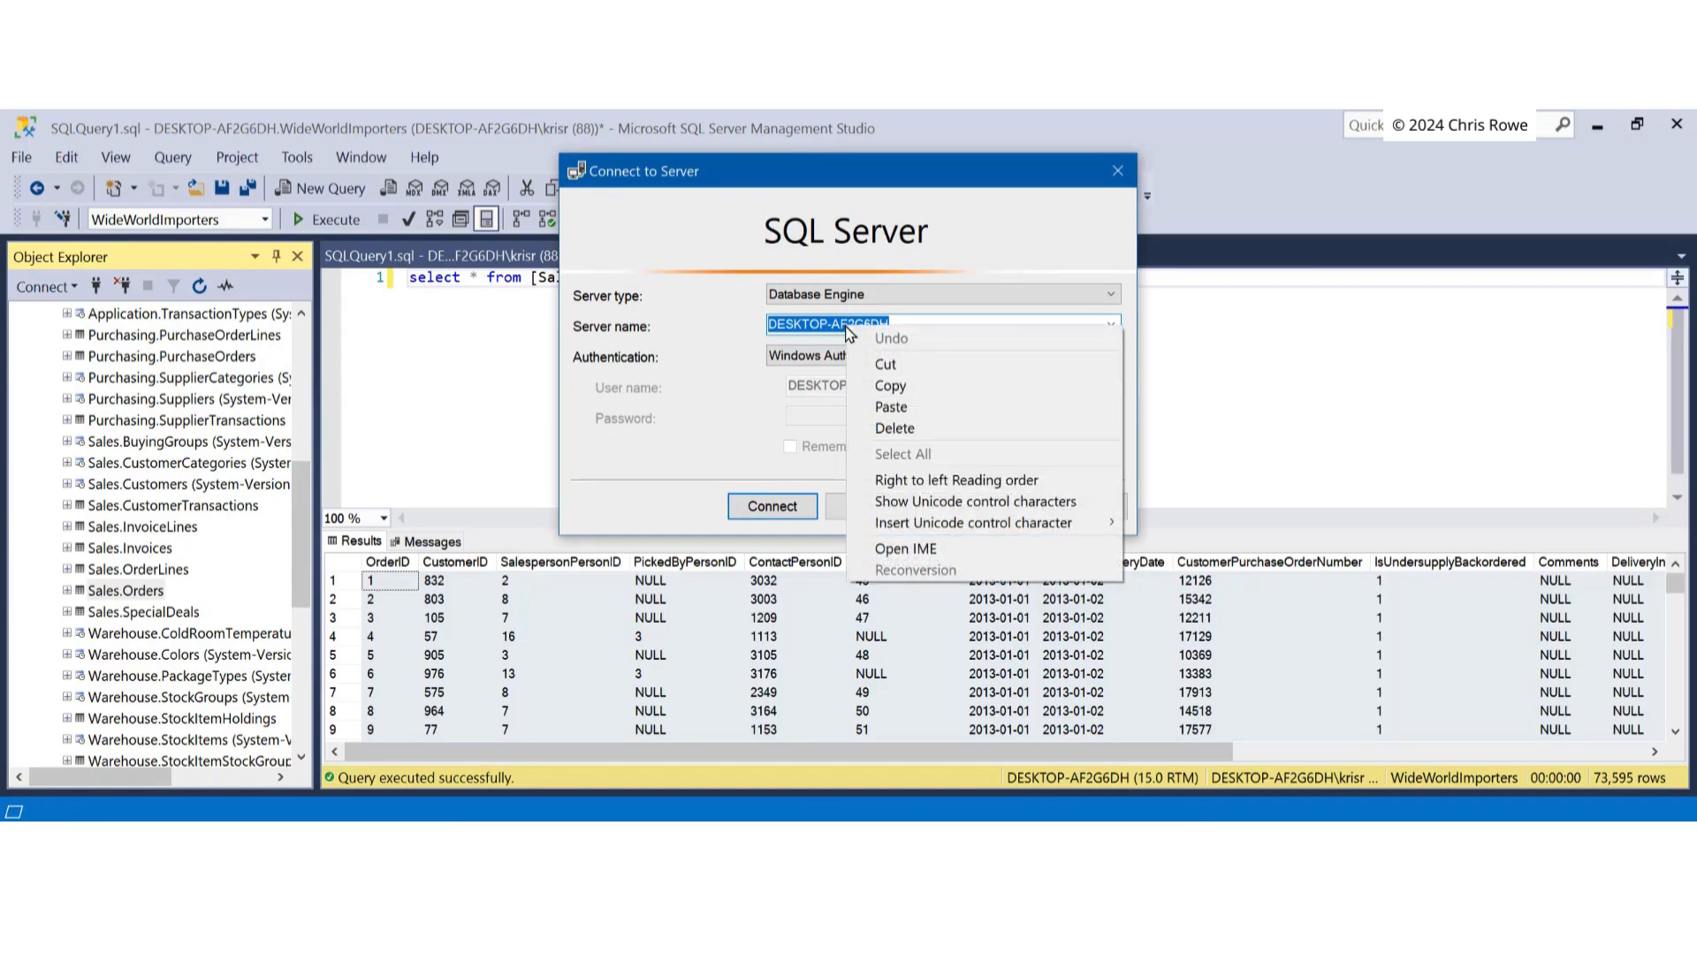
{"action": "left_click", "coordinate": [905, 385]}
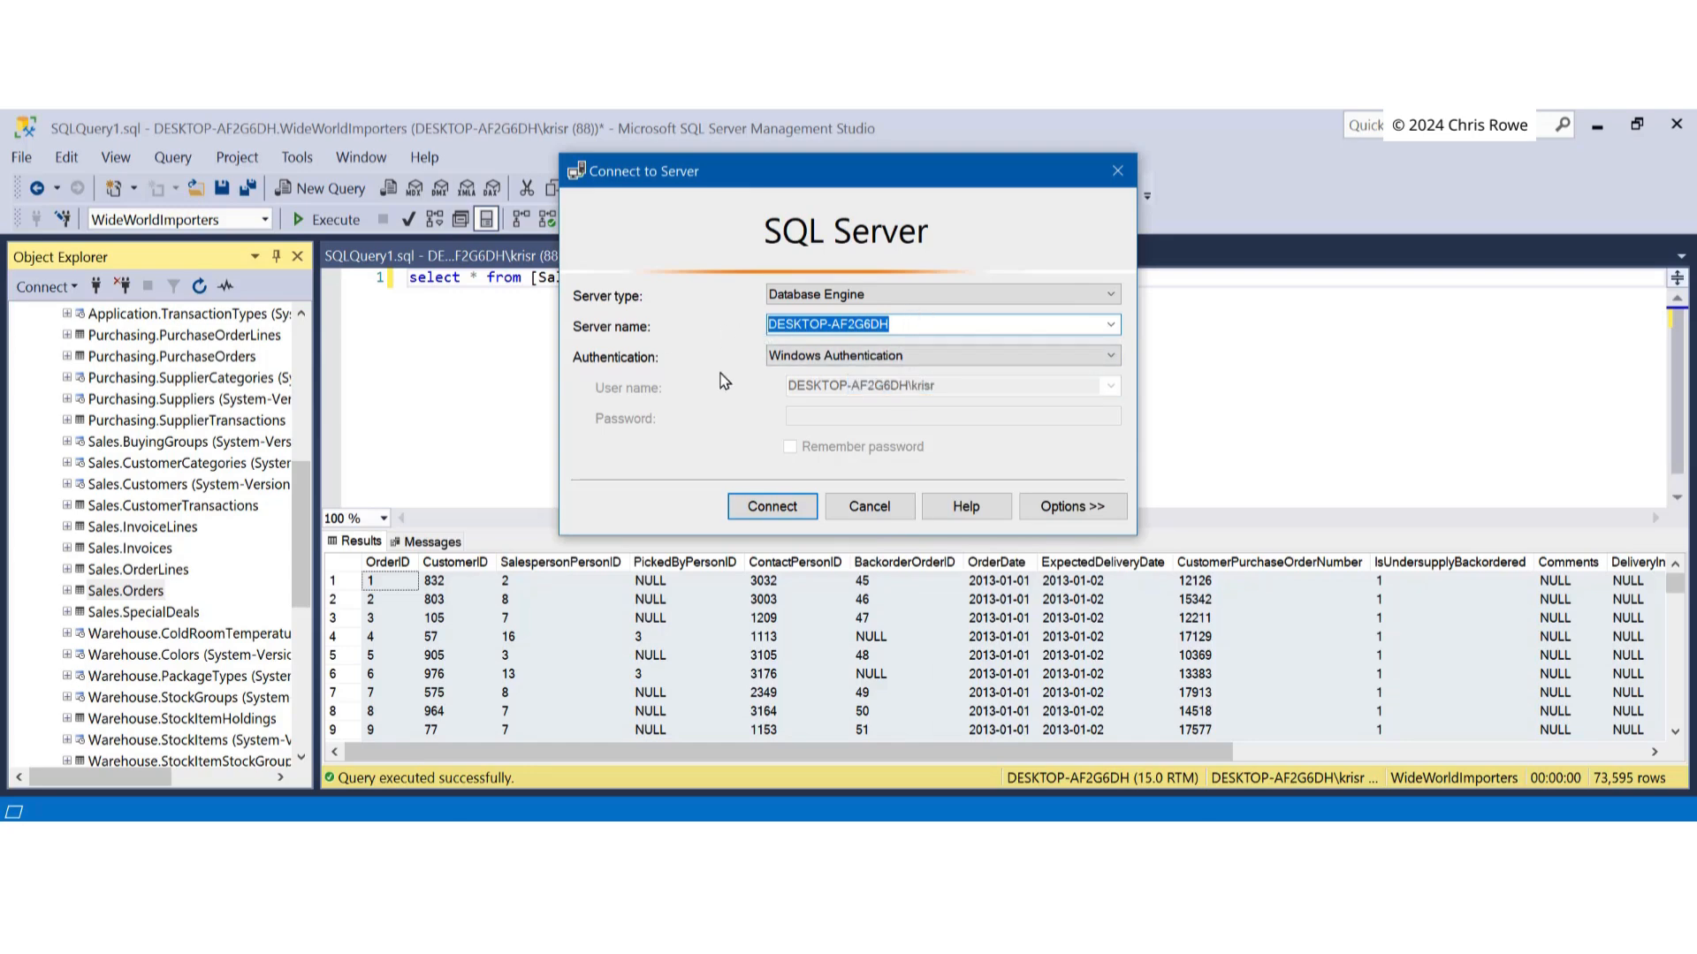
Switch back to Excel, paste DESKTOP-AF2G6DH as the server name in the Data Connection Wizard and connect with Windows Authentication
{"action": "mouse_move", "coordinate": [1096, 819]}
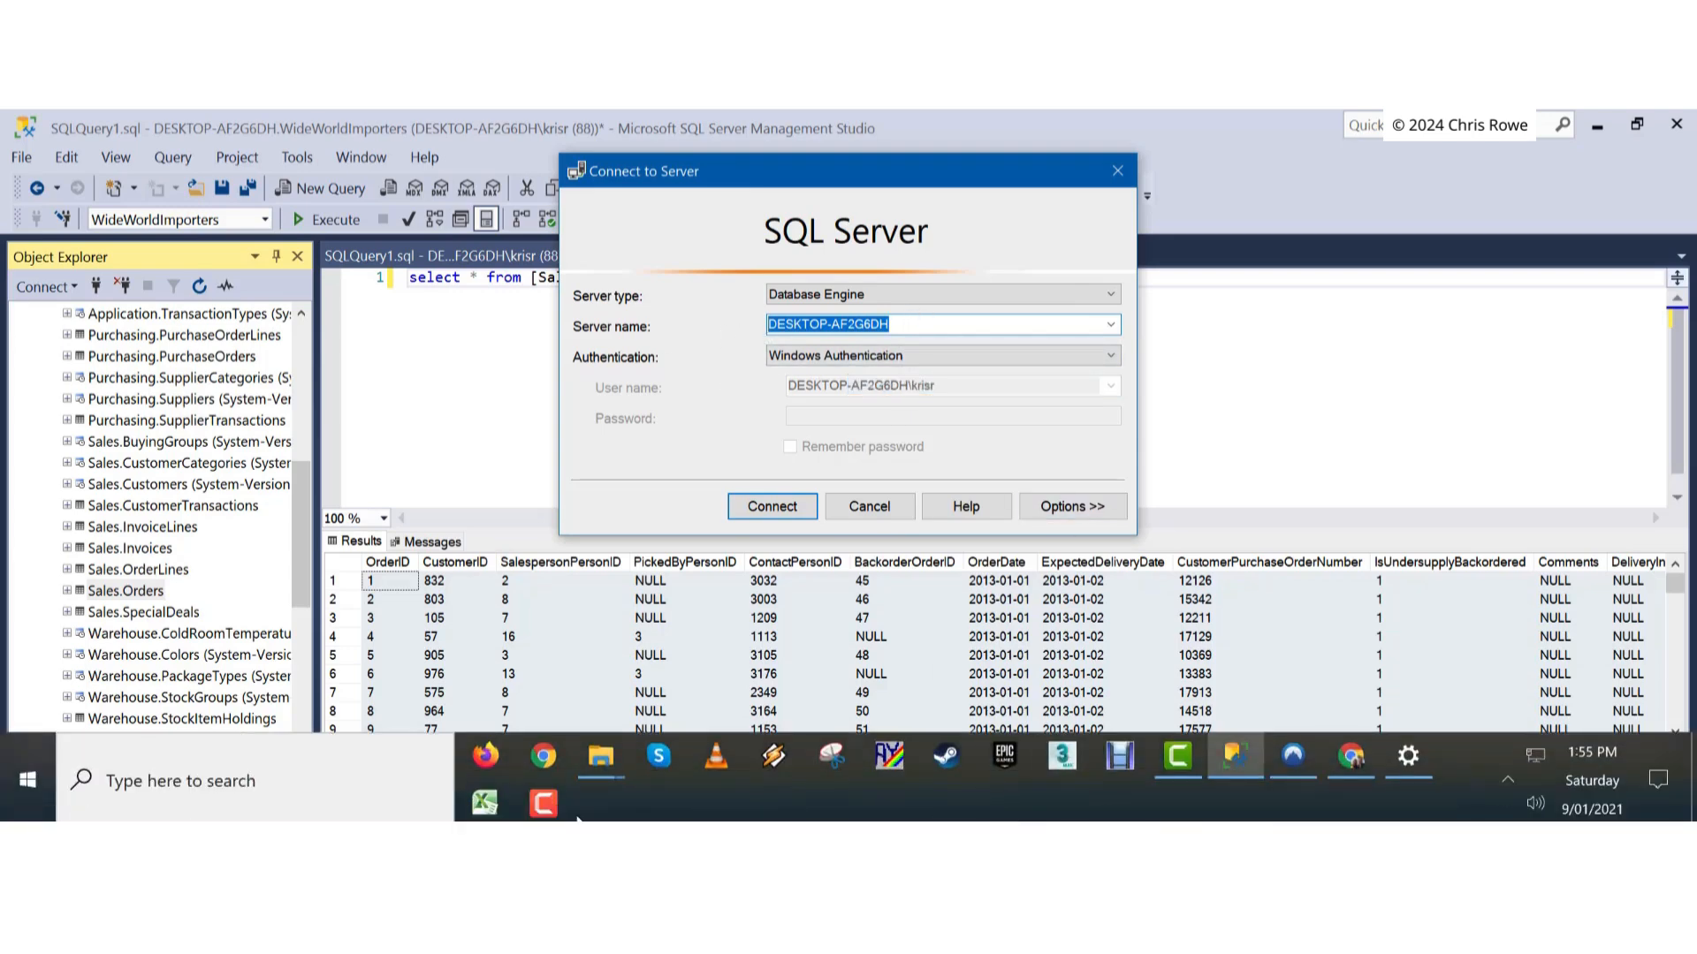
{"action": "left_click", "coordinate": [484, 803]}
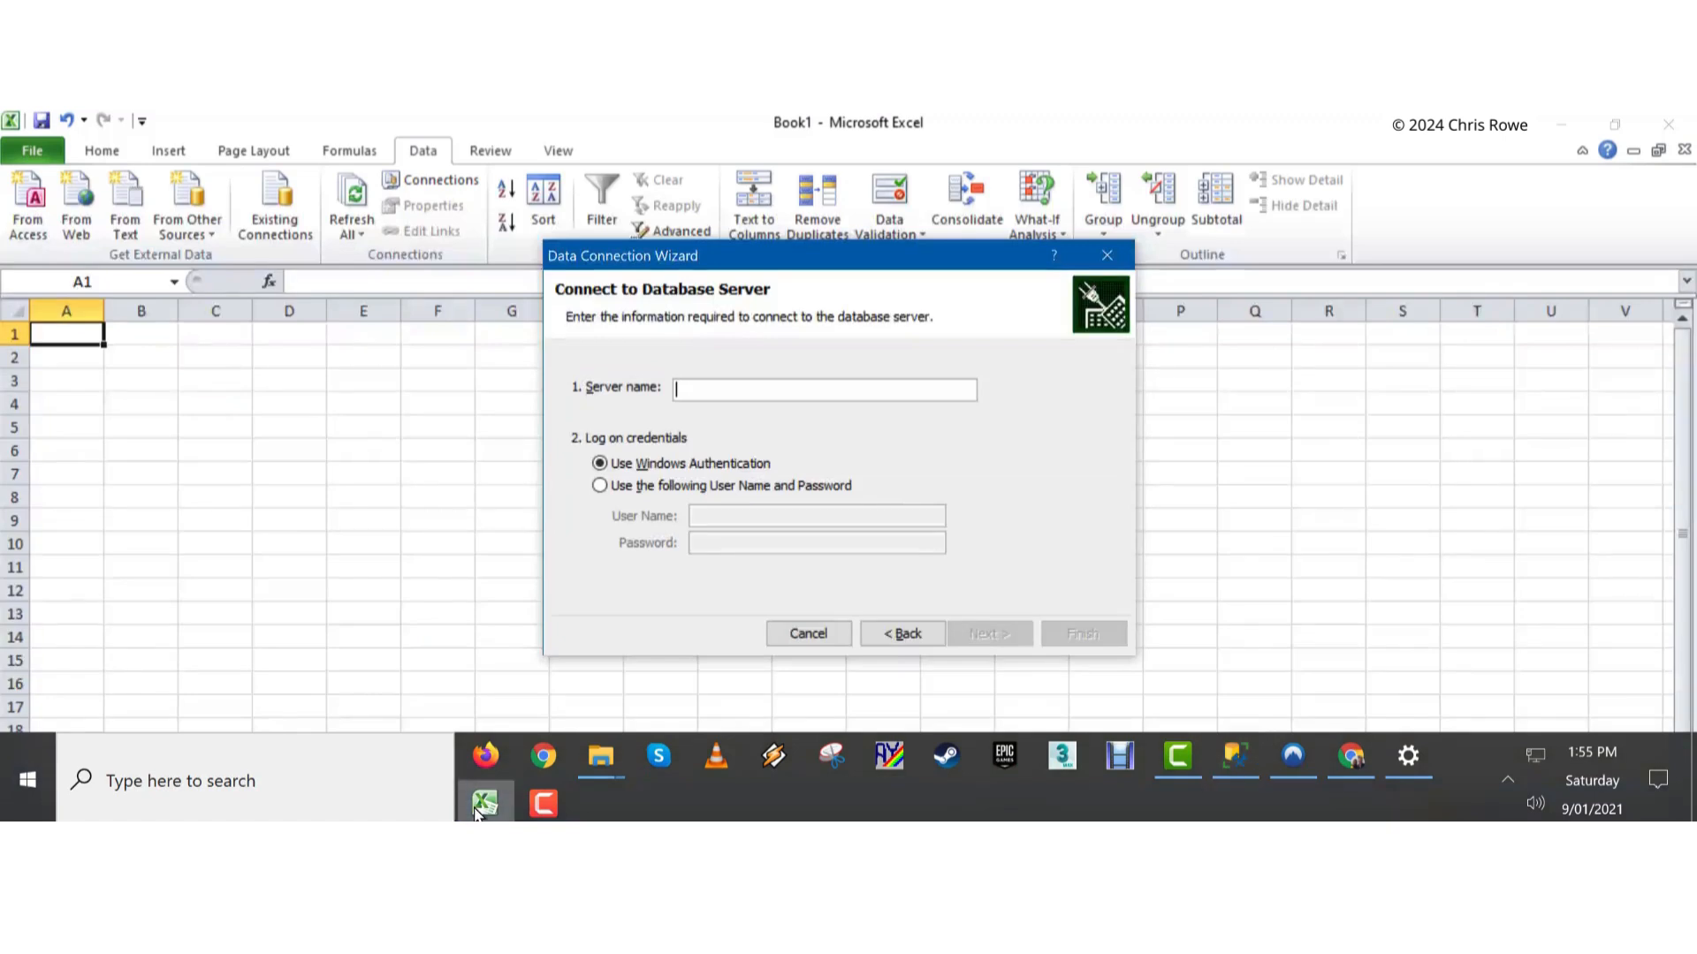
{"action": "right_click", "coordinate": [695, 387]}
{"action": "left_click", "coordinate": [764, 459]}
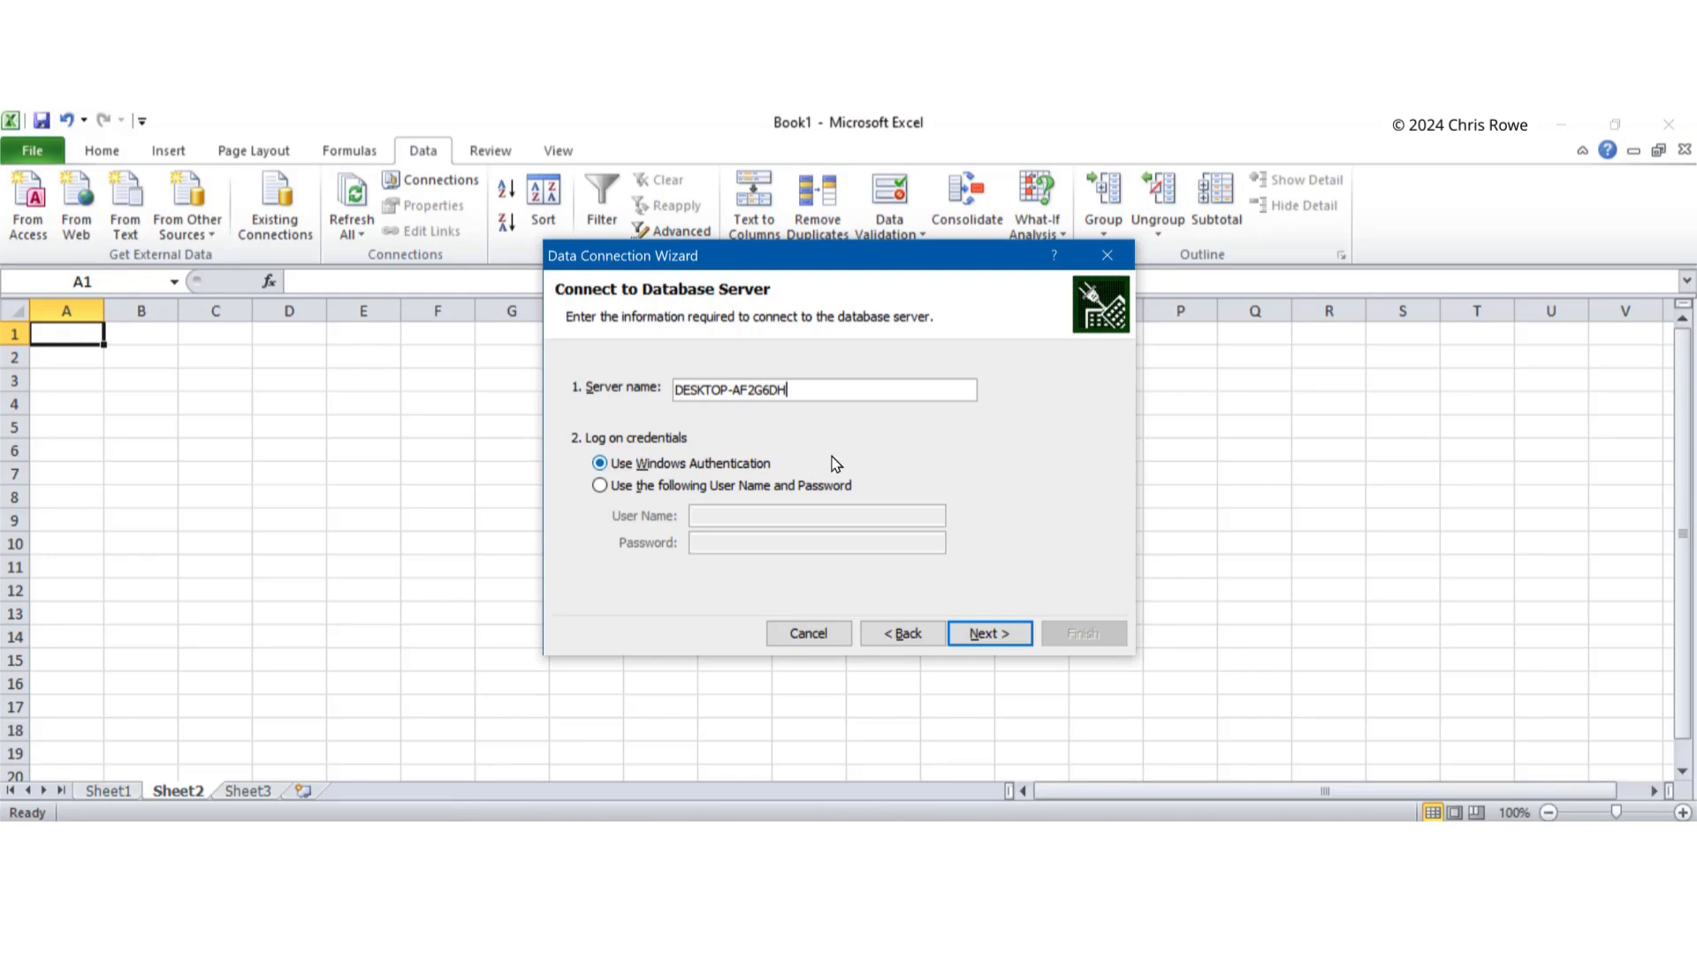
{"action": "left_click", "coordinate": [989, 634]}
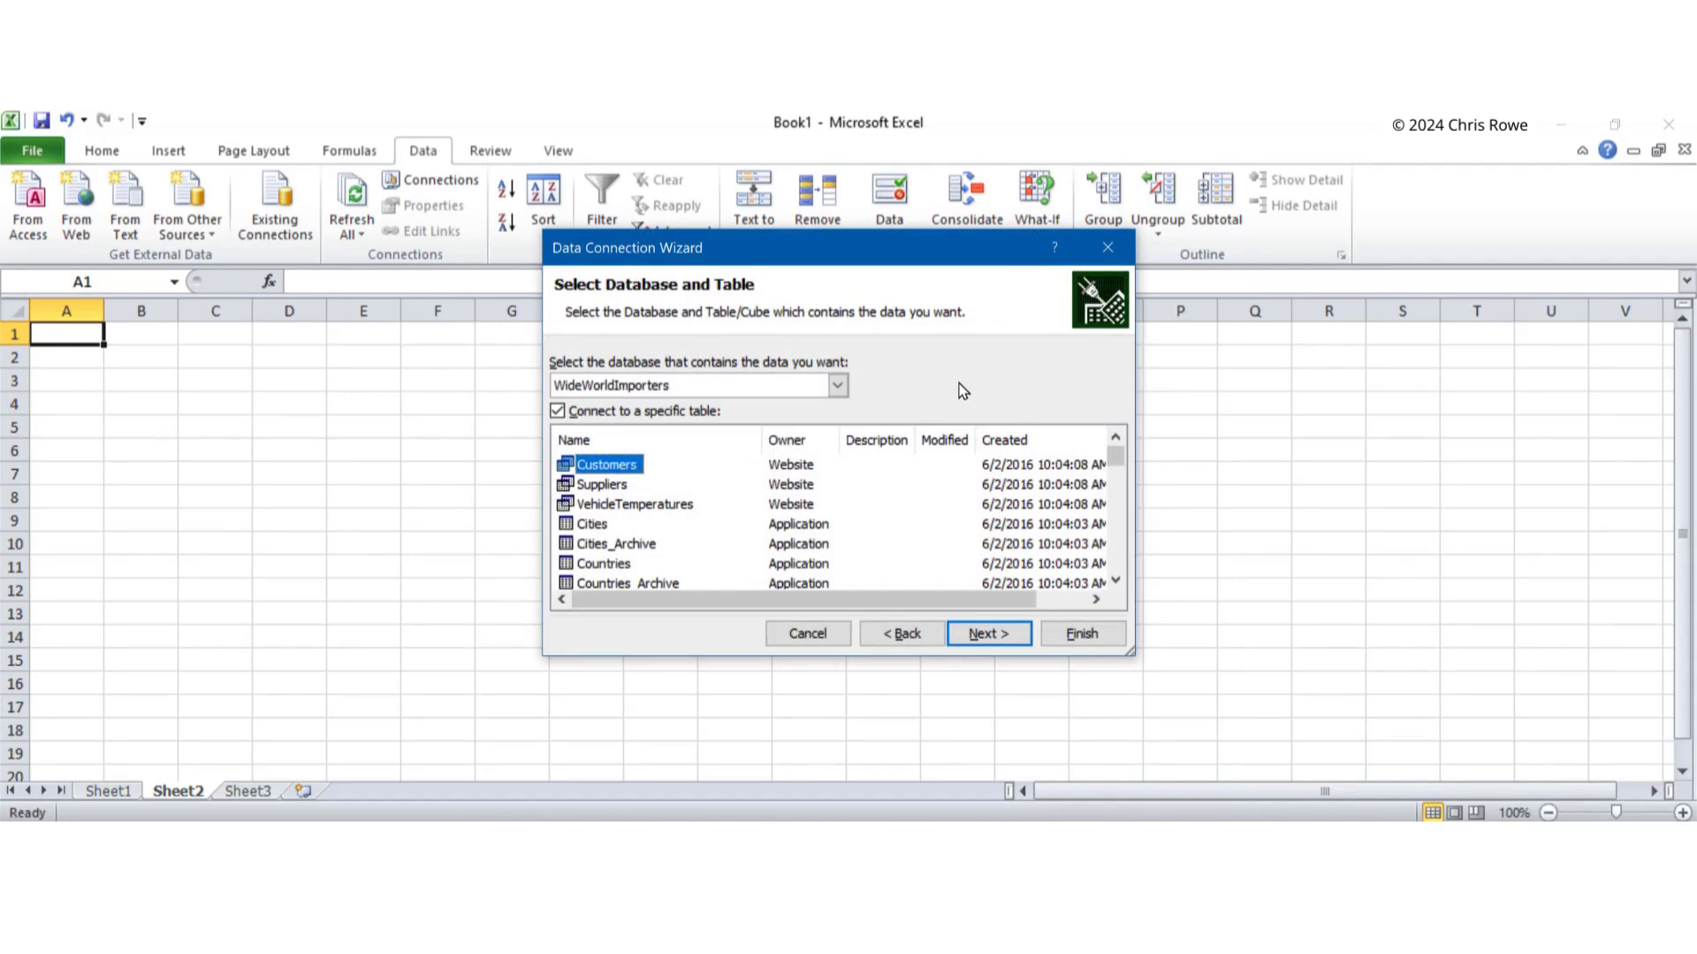
Choose the WideWorldImporters database and its Orders table owned by Sales, and continue to the connection file settings
{"action": "left_click", "coordinate": [837, 386]}
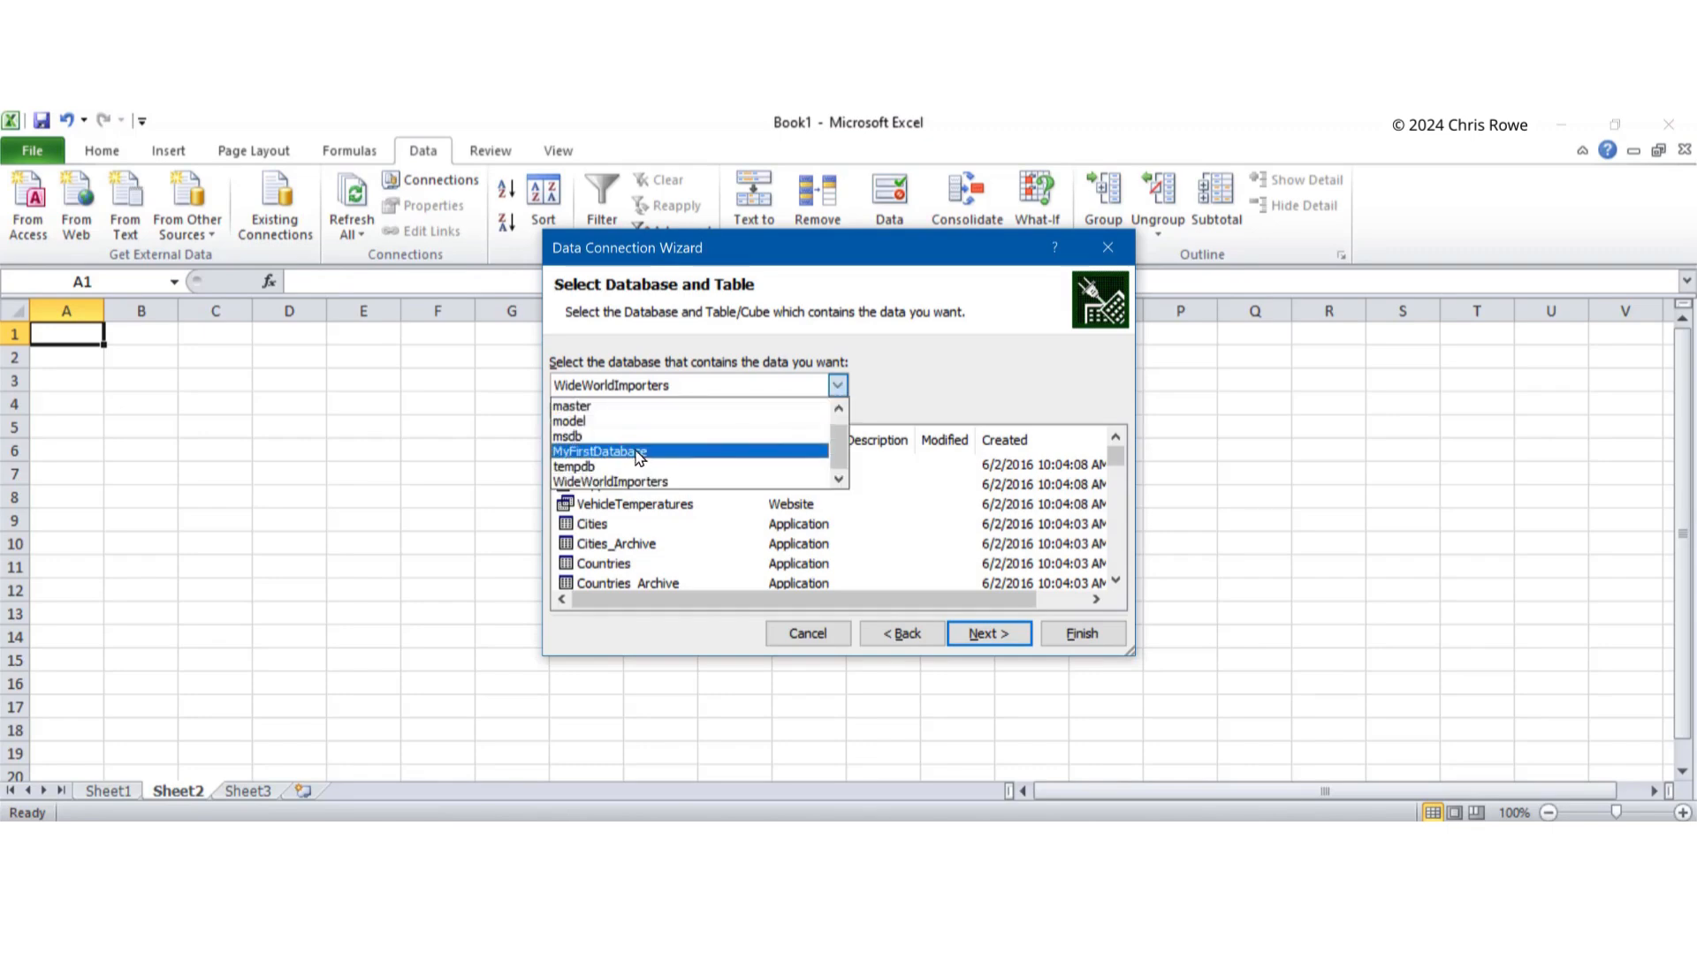
{"action": "mouse_move", "coordinate": [840, 461]}
{"action": "left_mouse_down"}
{"action": "mouse_move", "coordinate": [838, 428]}
{"action": "mouse_move", "coordinate": [842, 471]}
{"action": "left_mouse_up"}
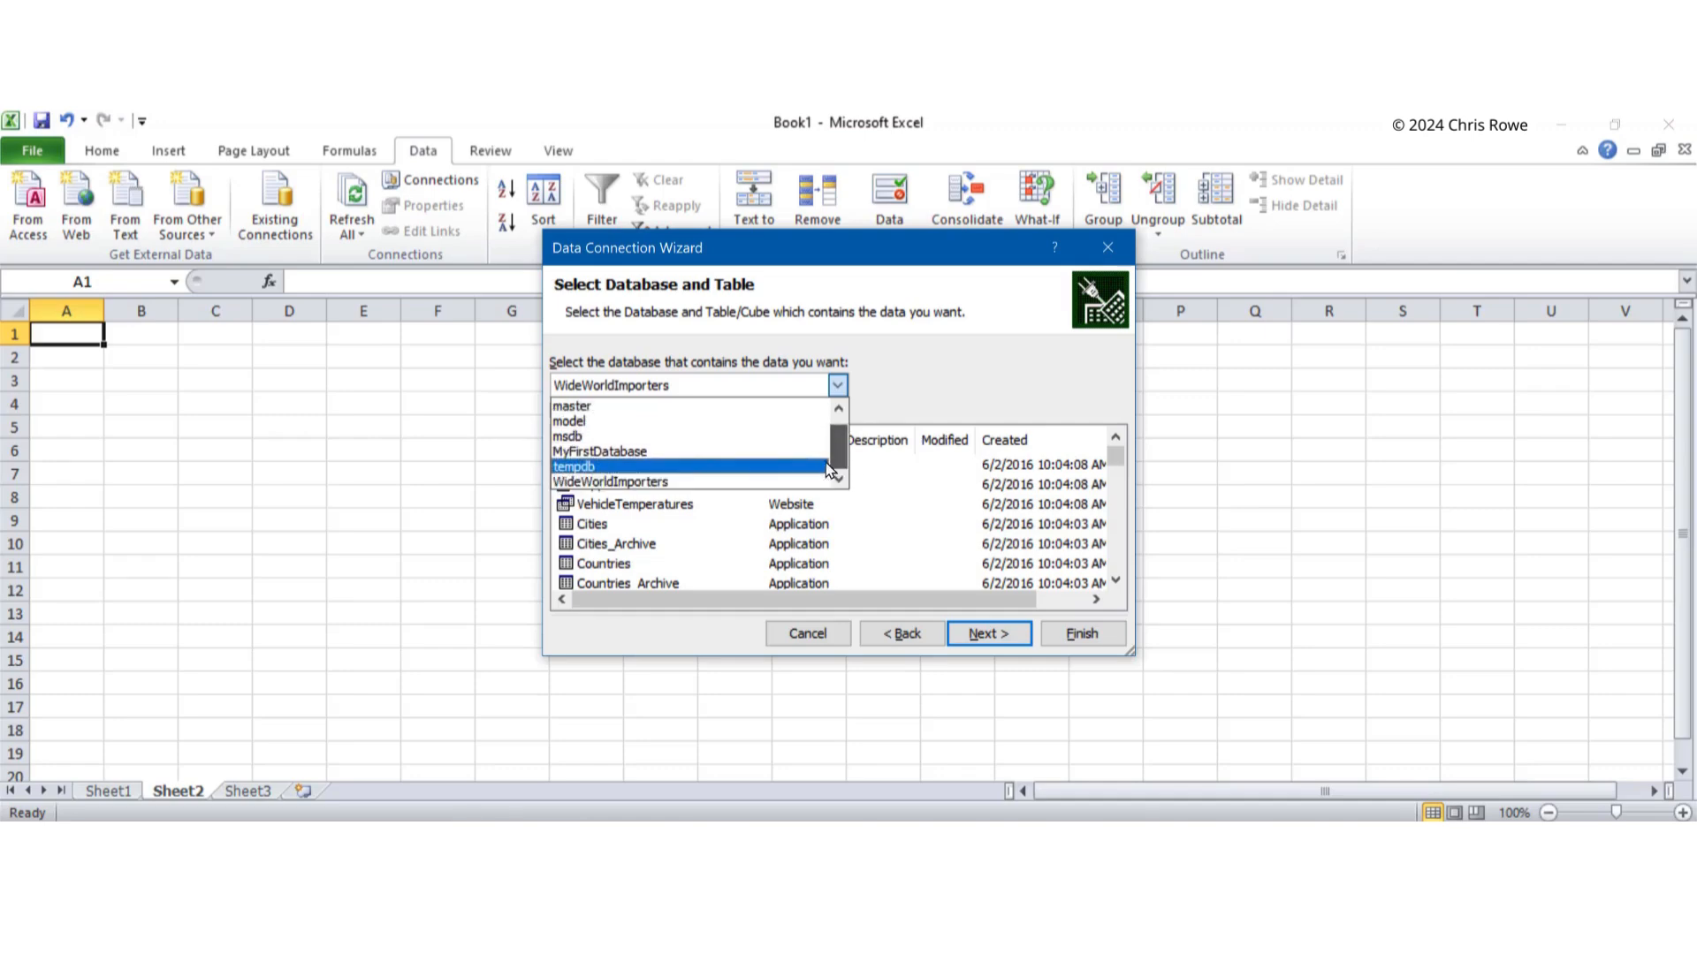
{"action": "left_click", "coordinate": [691, 482]}
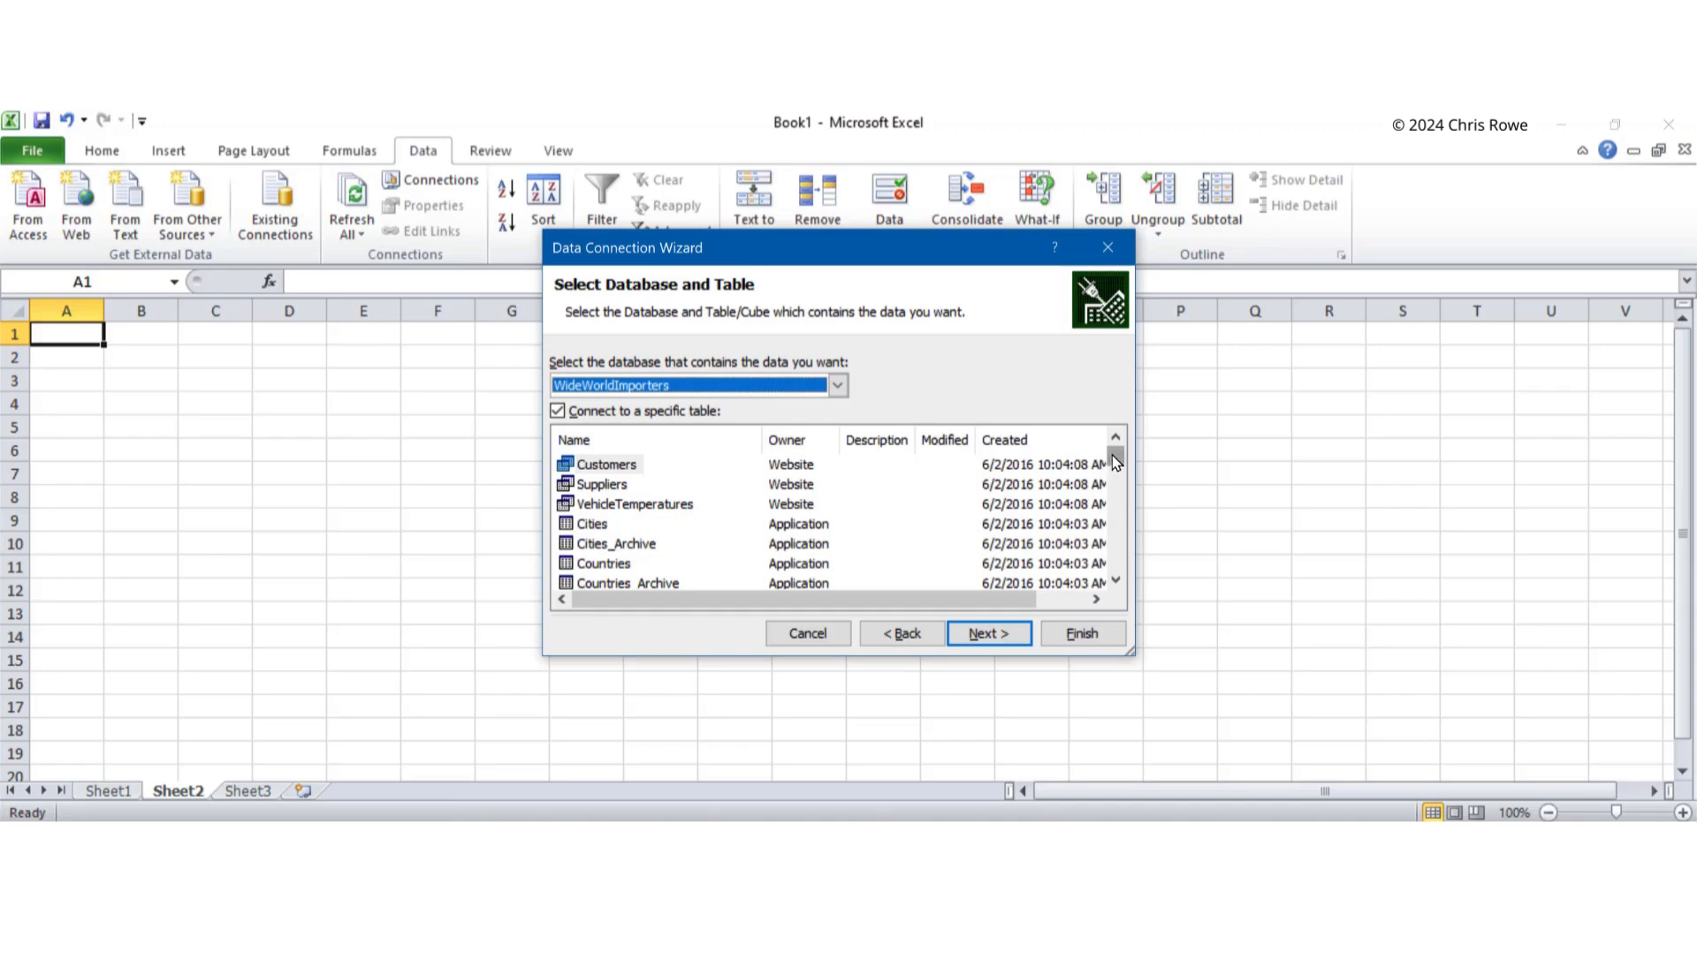
{"action": "left_click_drag", "start_coordinate": [1112, 454], "coordinate": [1121, 530]}
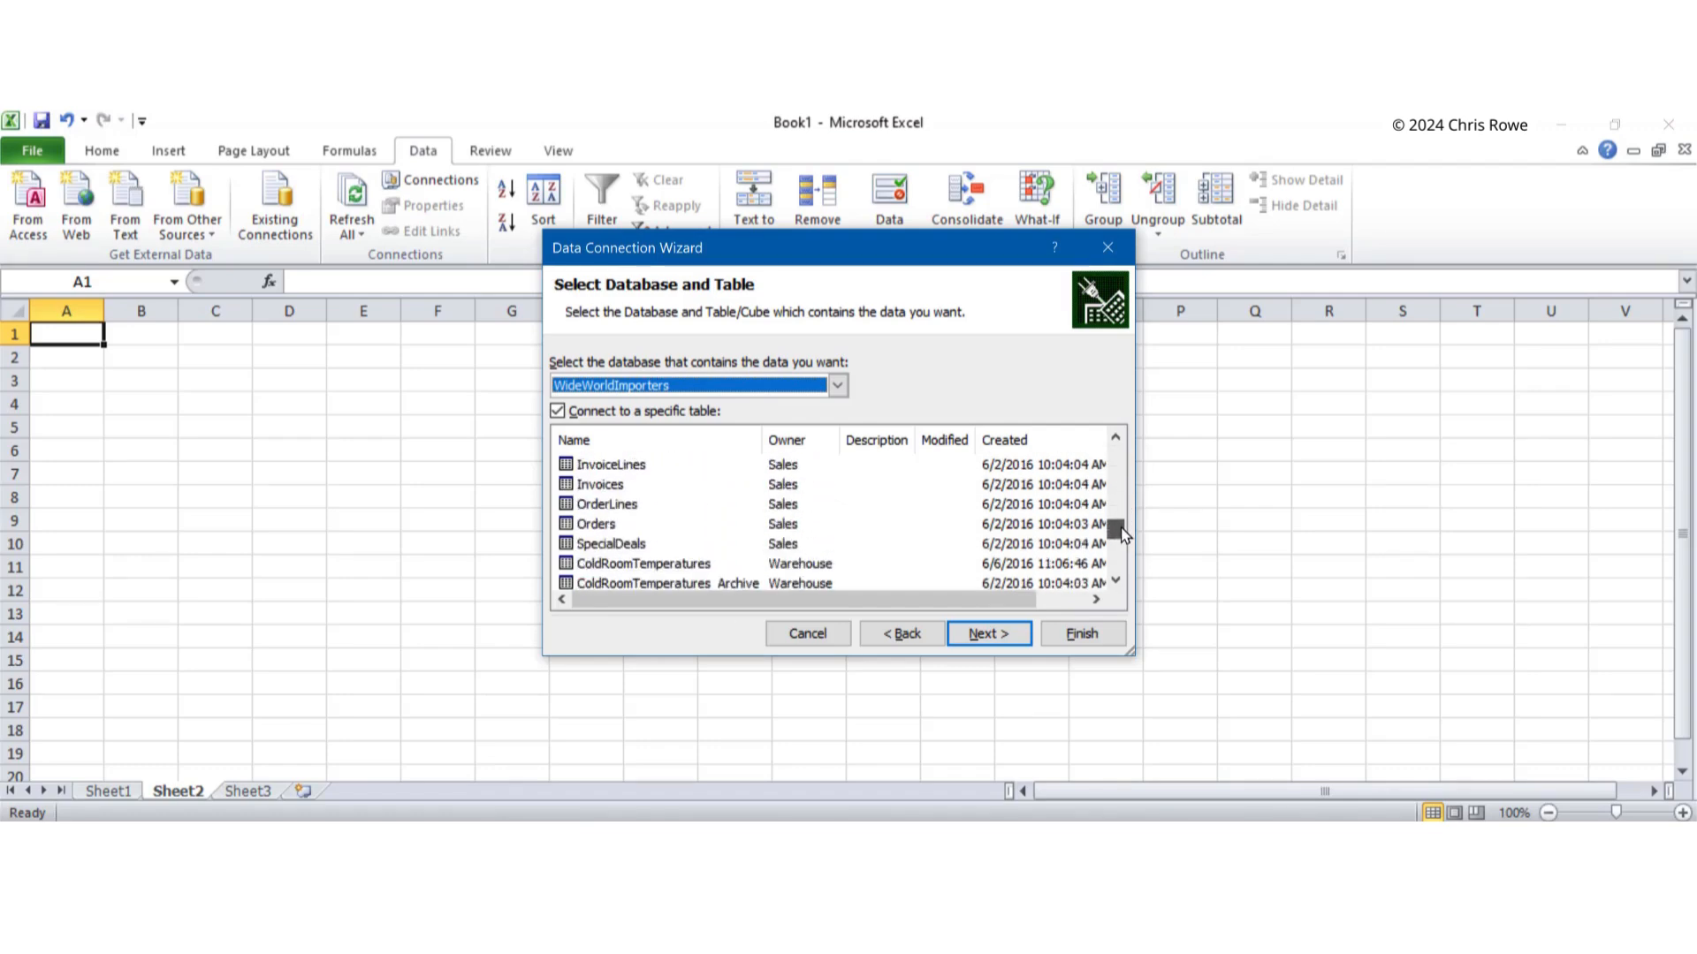
{"action": "left_click", "coordinate": [594, 526]}
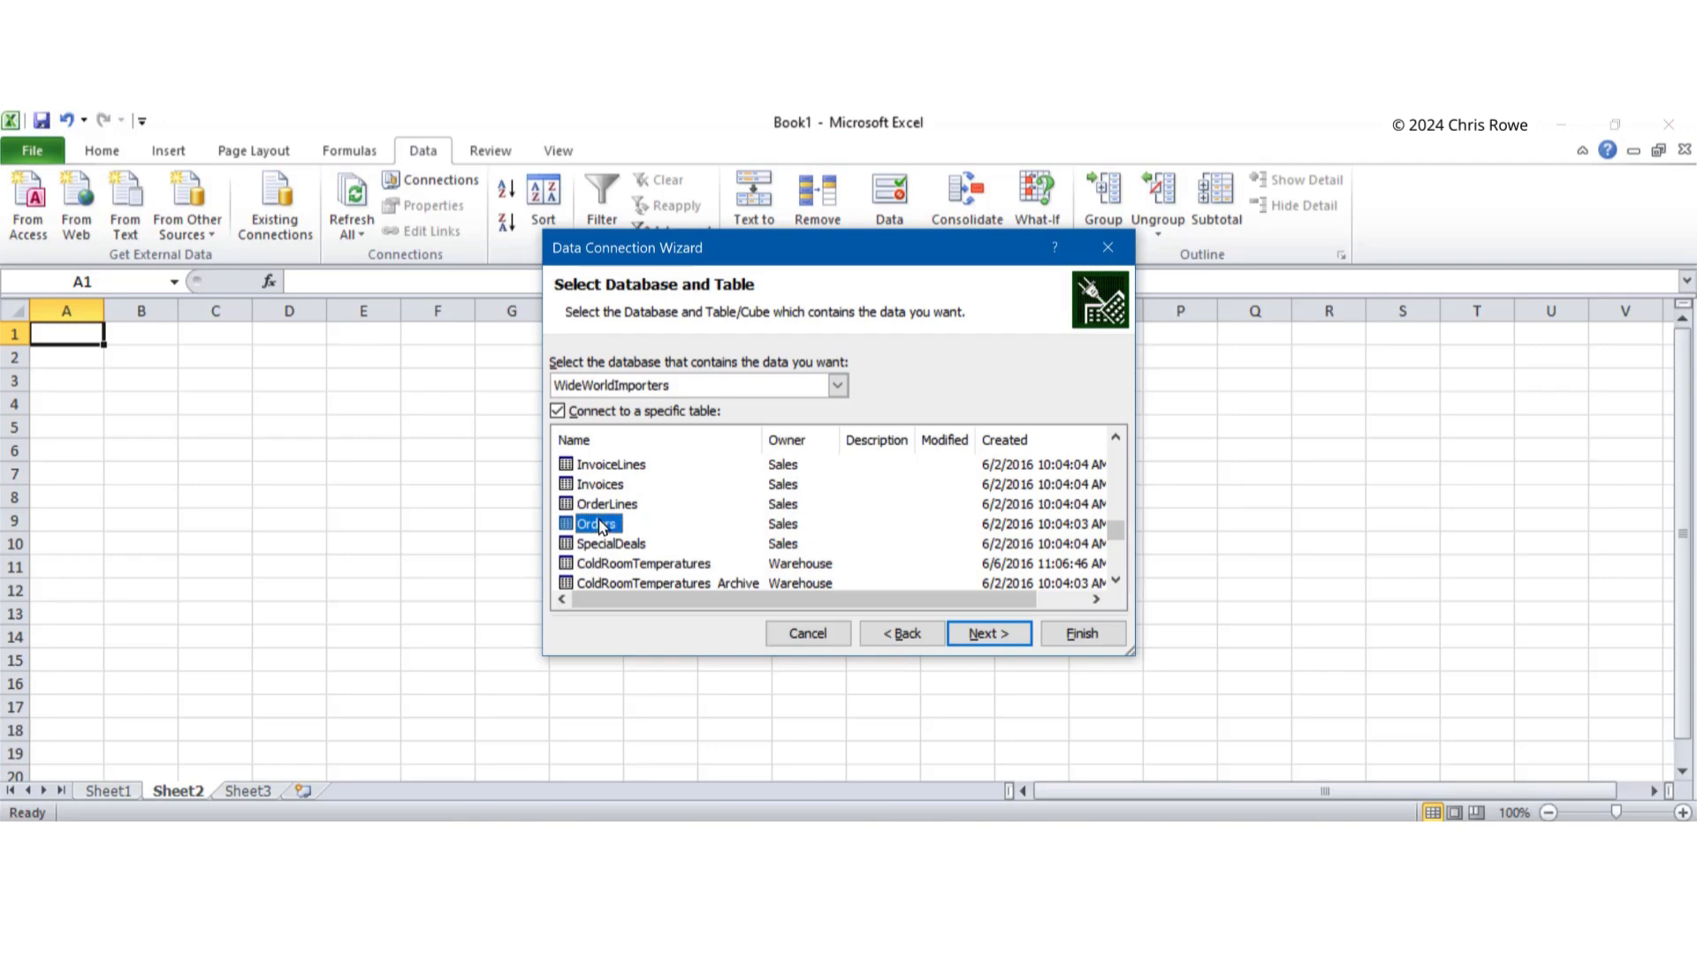
{"action": "left_click", "coordinate": [985, 635]}
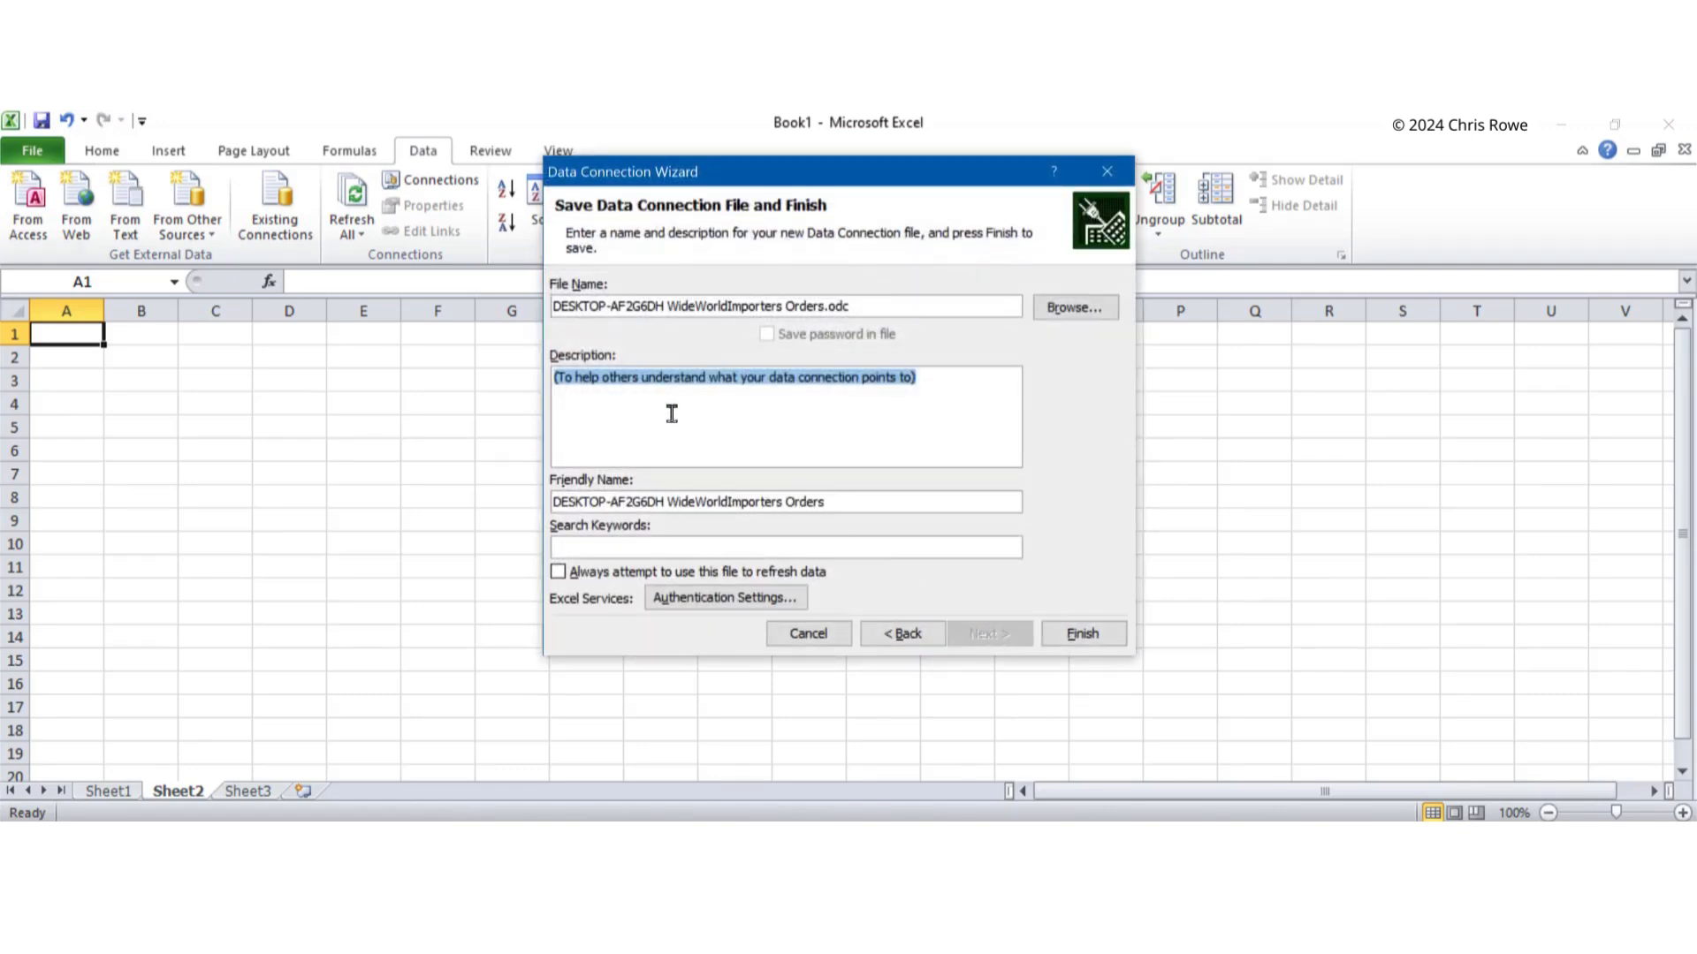
Finish the wizard with the suggested connection file and friendly names, and import the data as a table at =$A$1 on the existing worksheet
{"action": "left_click_drag", "start_coordinate": [871, 306], "coordinate": [555, 306]}
{"action": "left_click", "coordinate": [714, 412]}
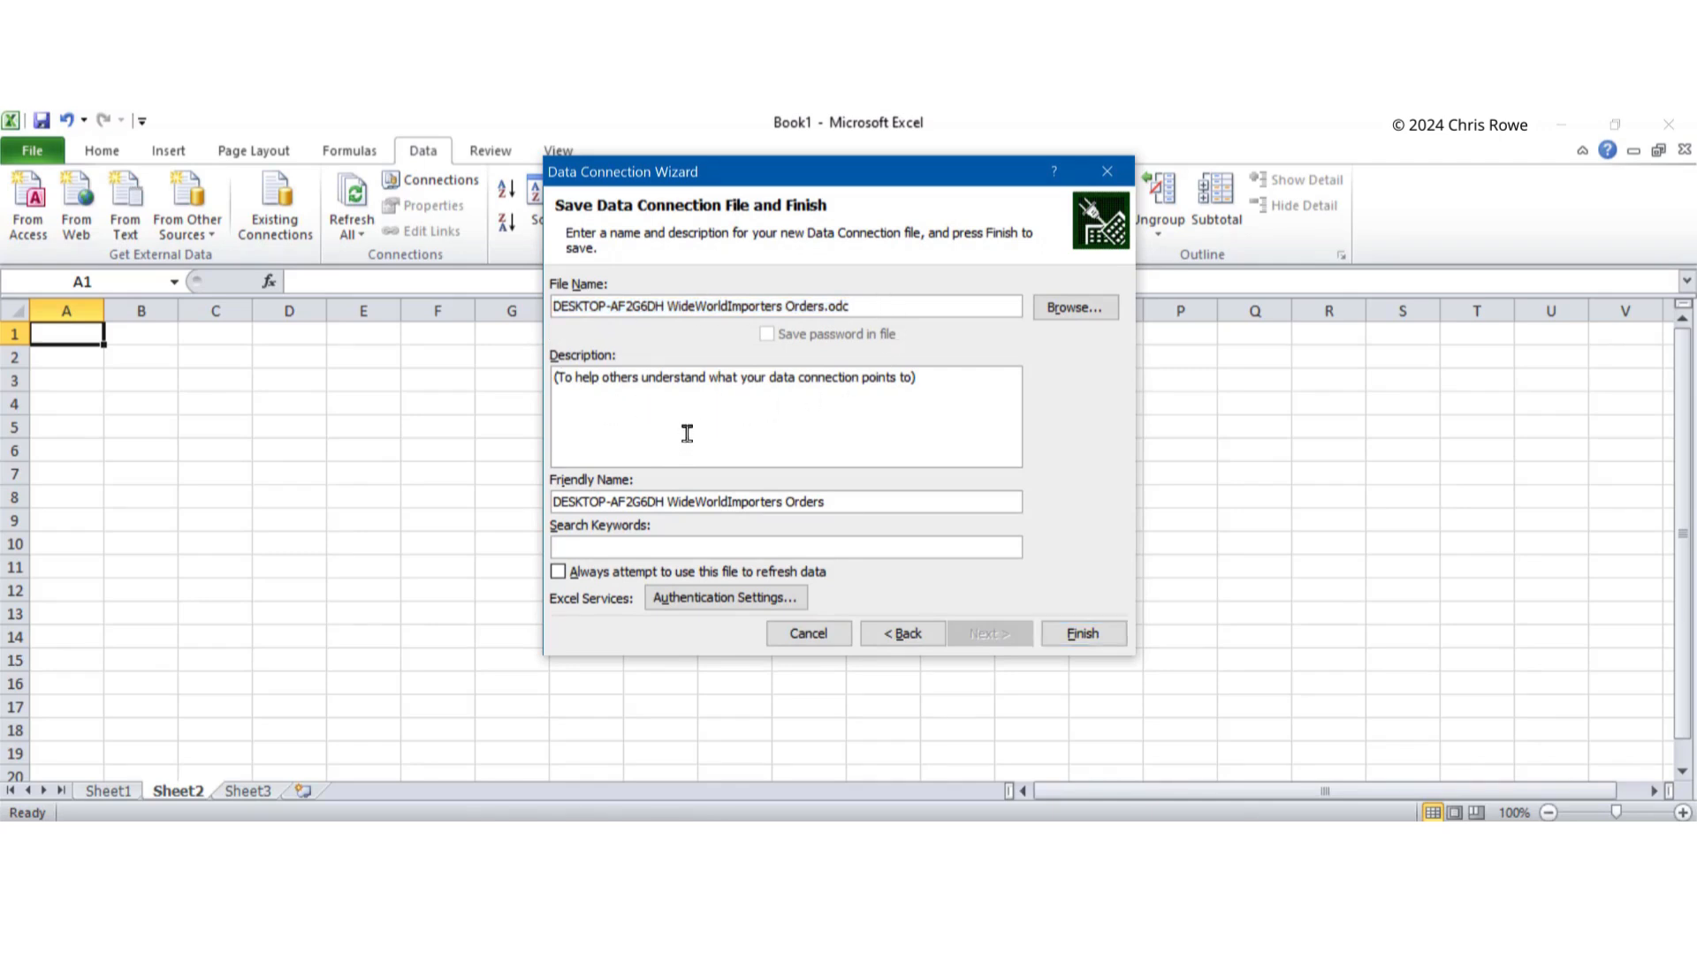
{"action": "left_click", "coordinate": [829, 501]}
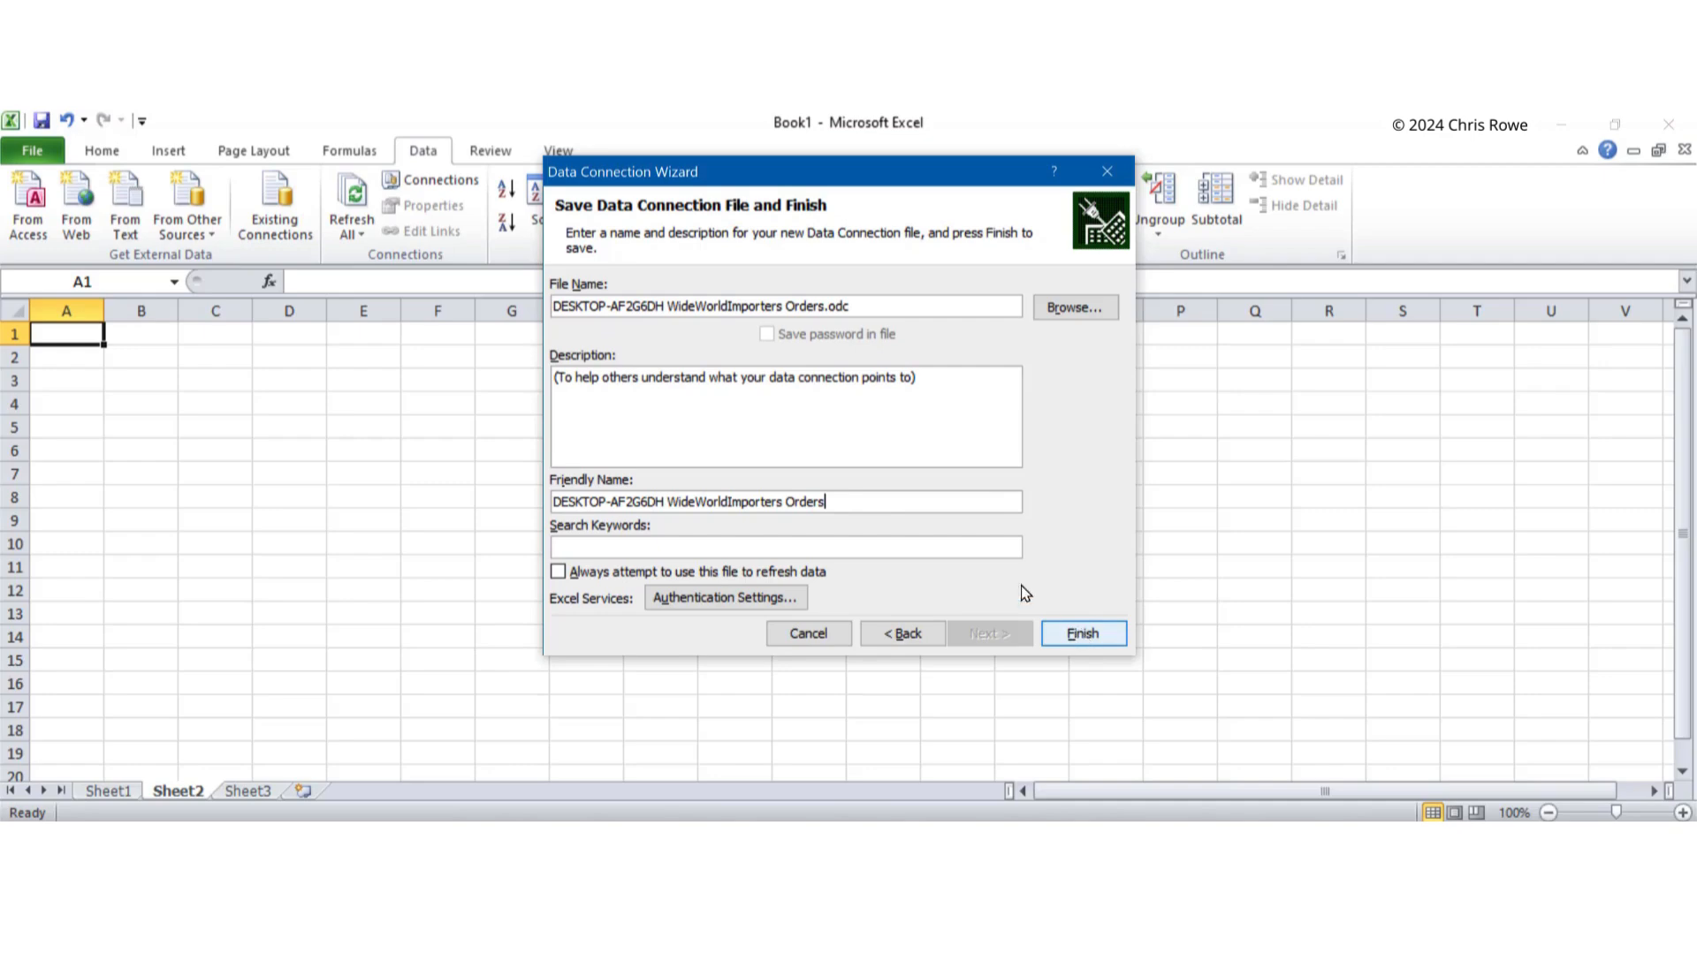
{"action": "left_click_drag", "start_coordinate": [850, 306], "coordinate": [829, 302]}
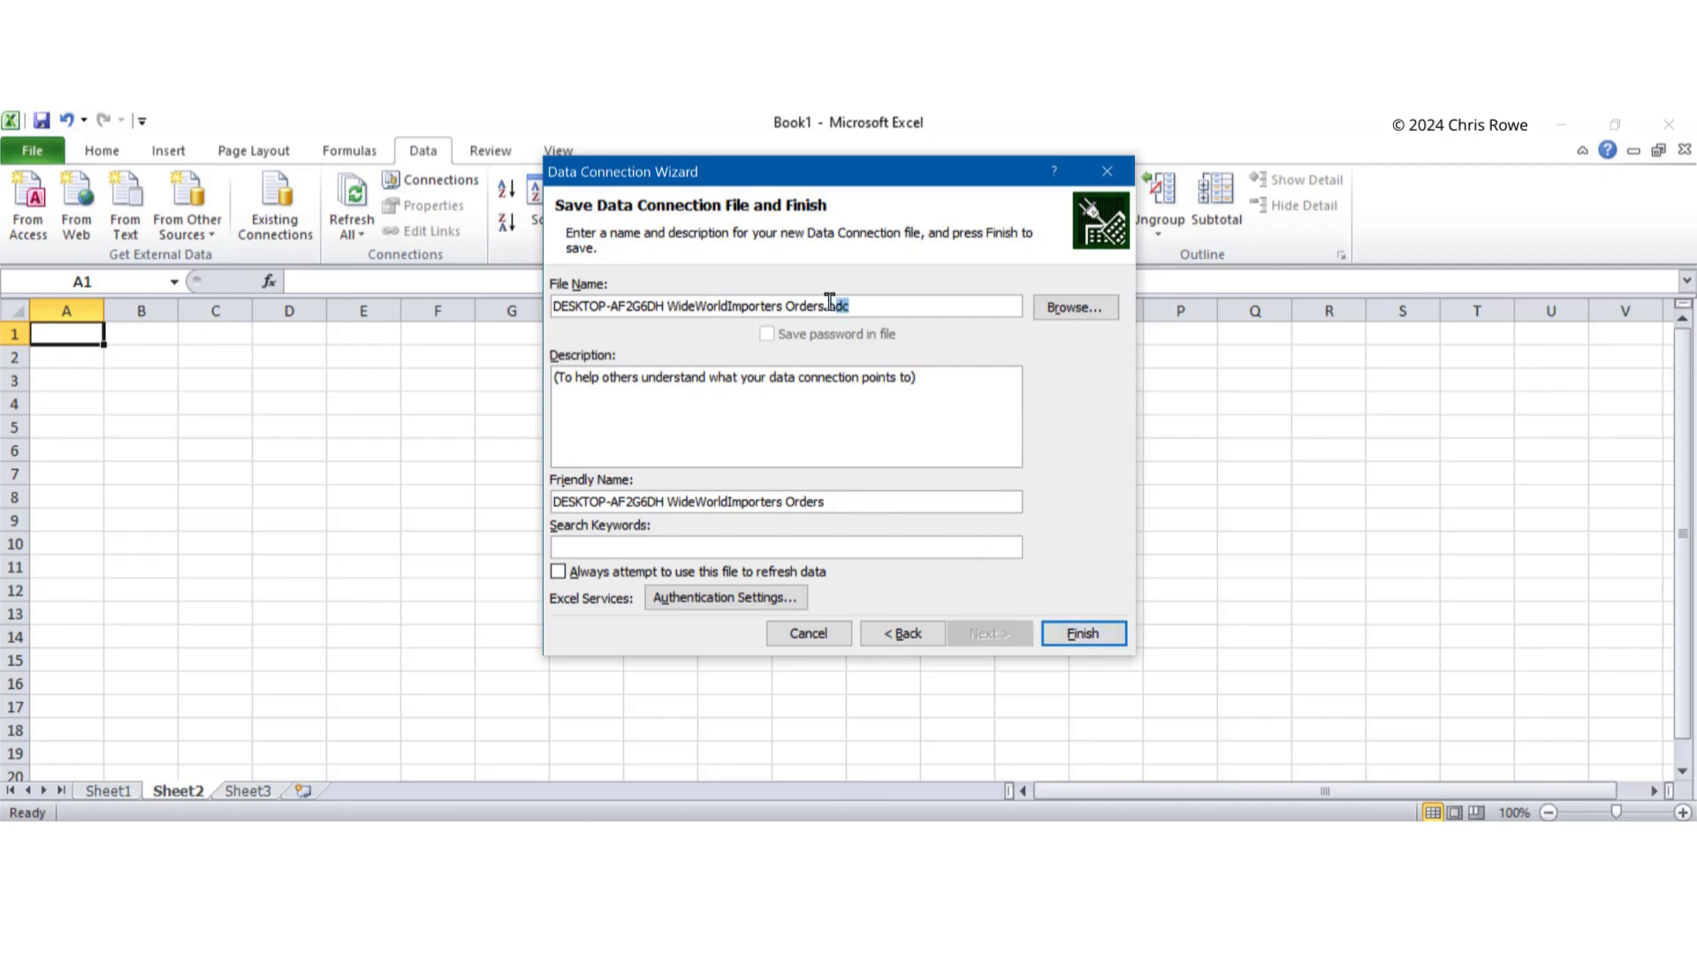
{"action": "left_click", "coordinate": [855, 308]}
{"action": "left_click", "coordinate": [1083, 634]}
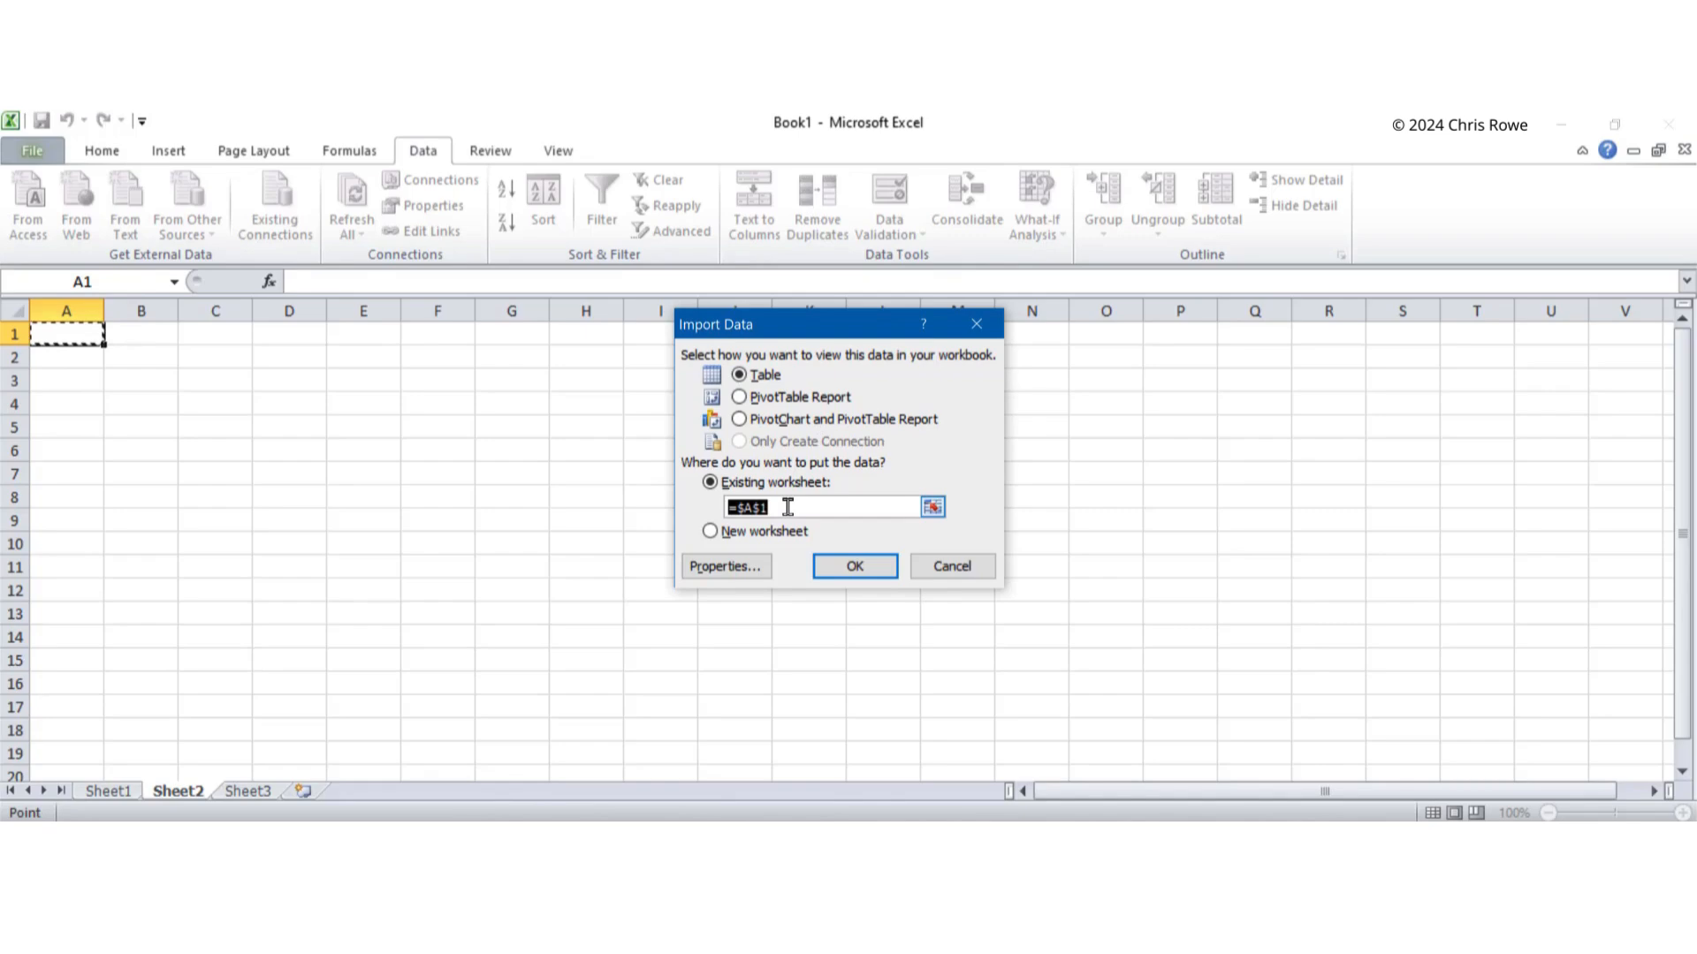
{"action": "left_click", "coordinate": [857, 568]}
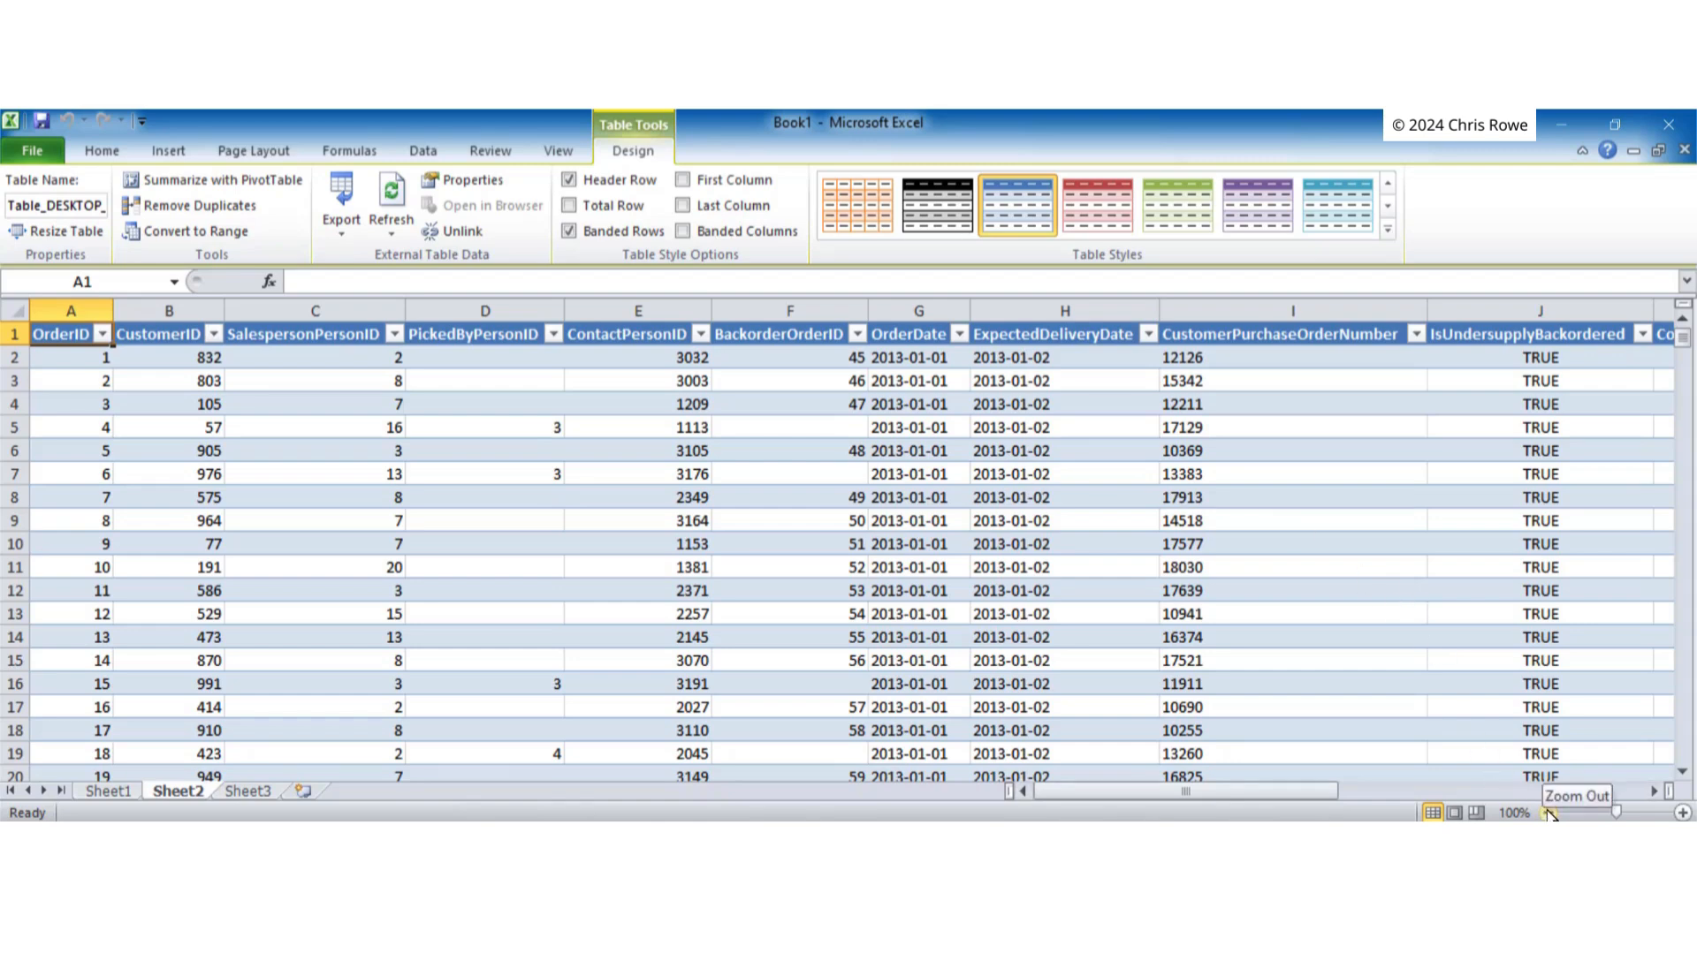
Zoom Sheet2 to 80%, examine the imported Orders columns through LastEditedWhen and compare them with the pasted data on Sheet1
{"action": "left_click", "coordinate": [1548, 813]}
{"action": "left_click", "coordinate": [1548, 813]}
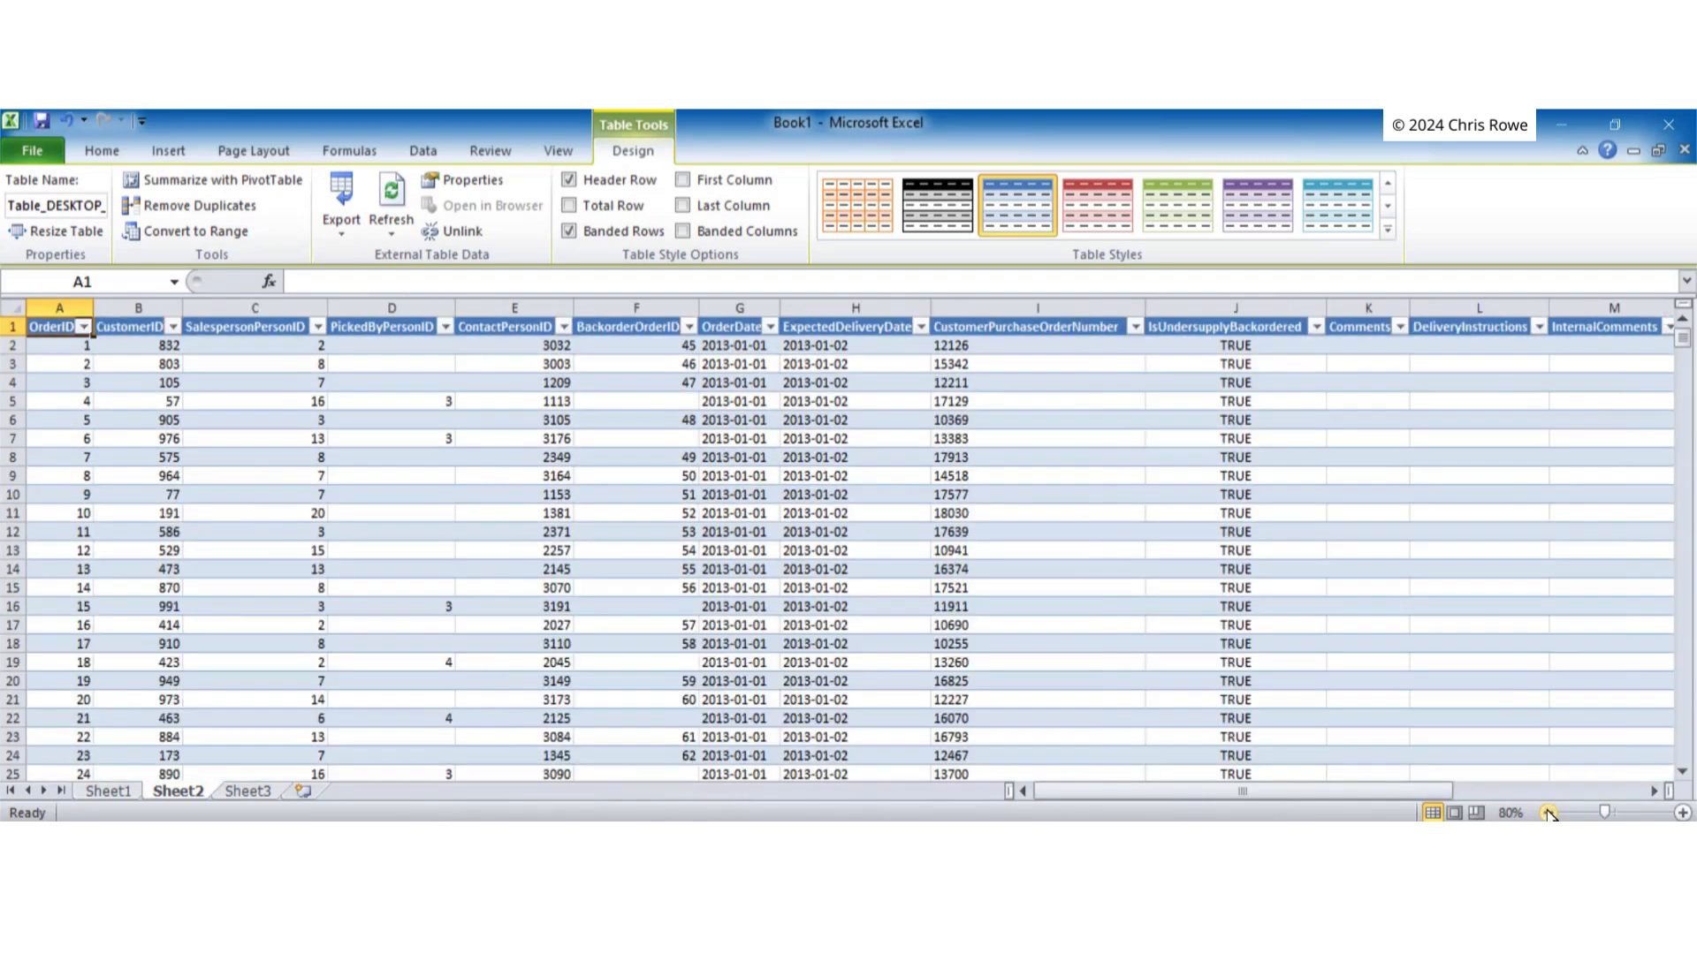
{"action": "left_click", "coordinate": [1548, 813]}
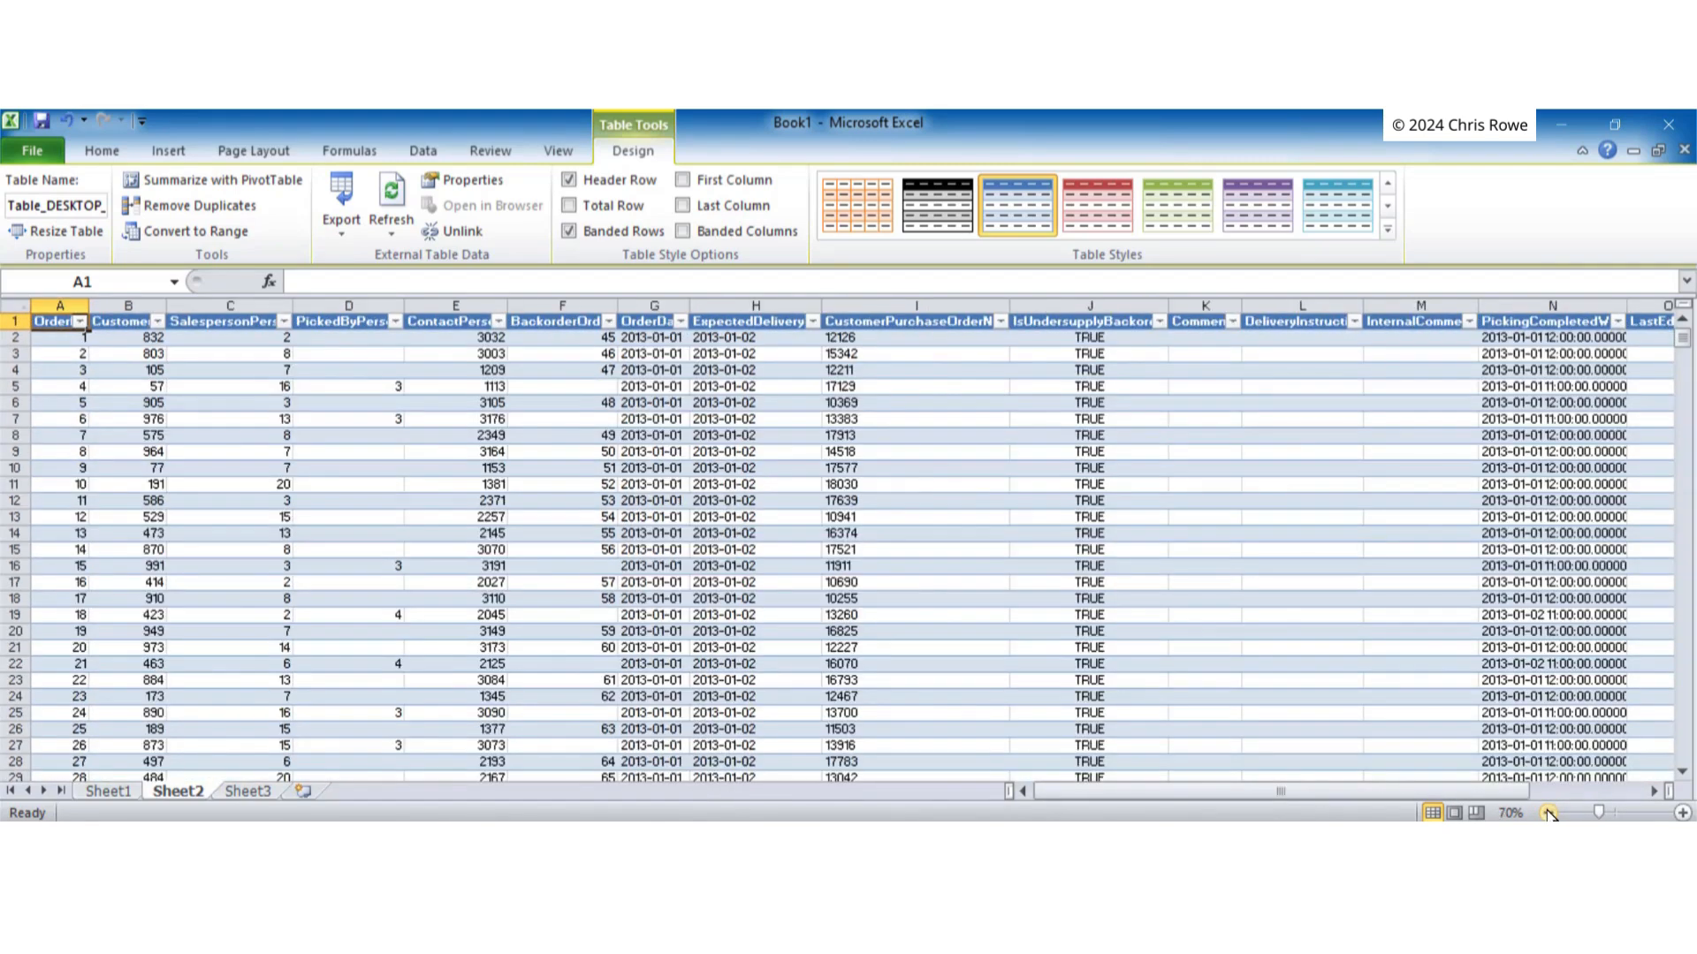
{"action": "left_click", "coordinate": [1548, 813]}
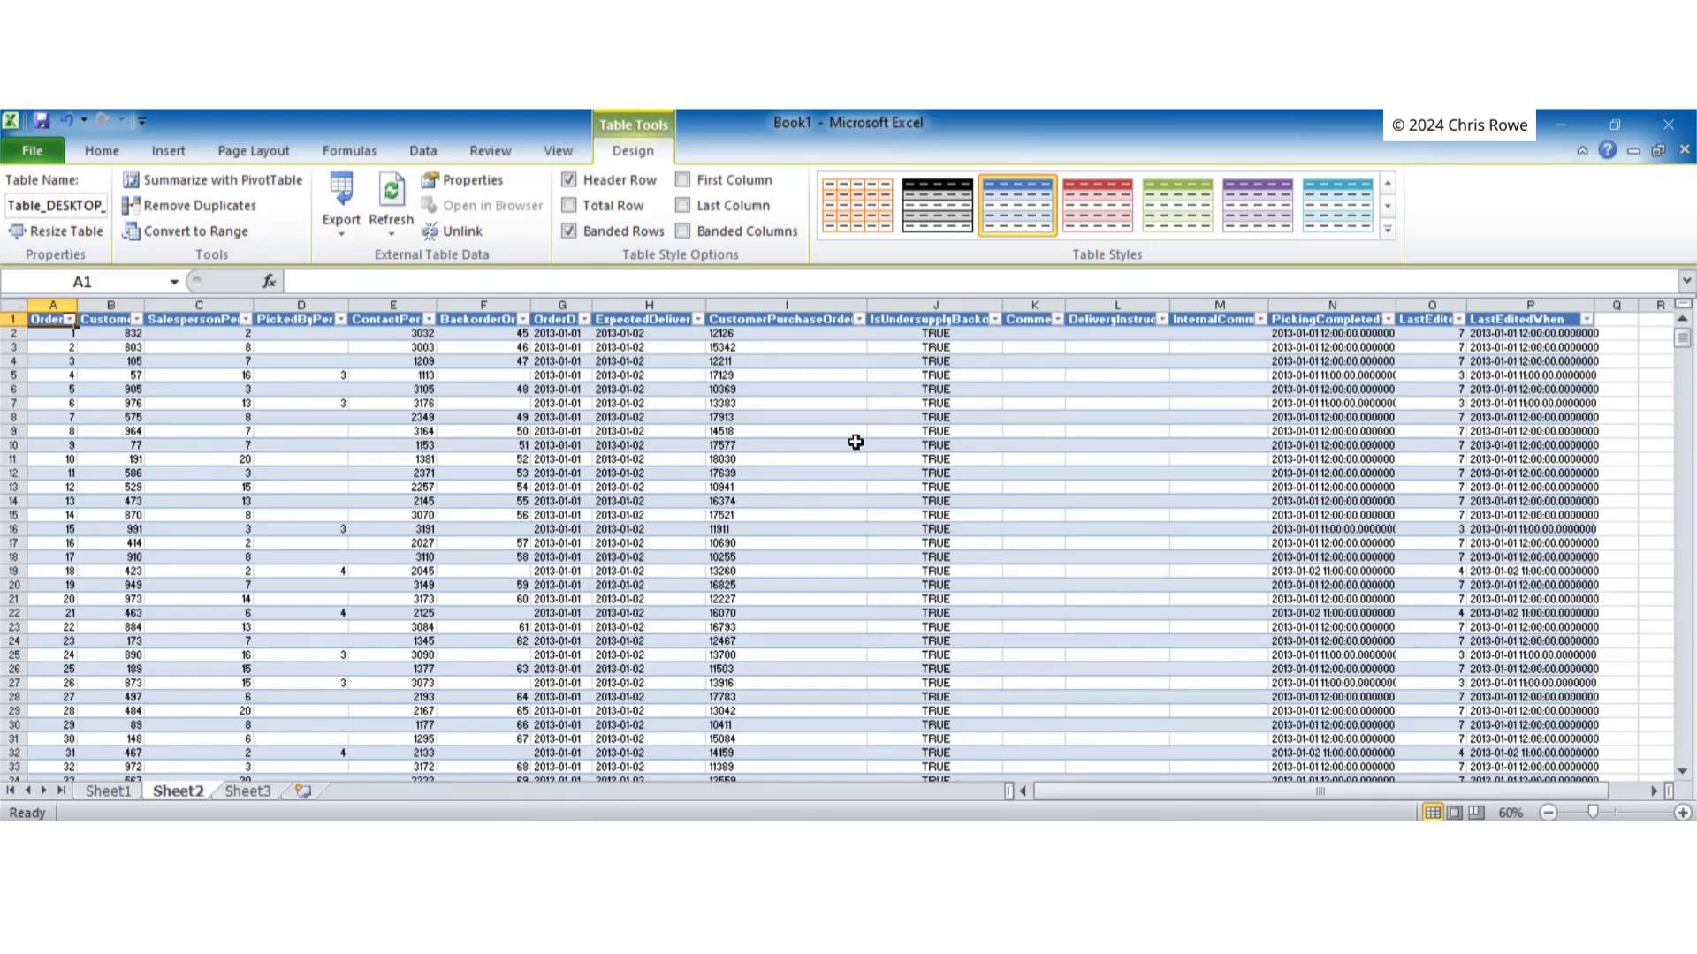
{"action": "left_click", "coordinate": [1681, 813]}
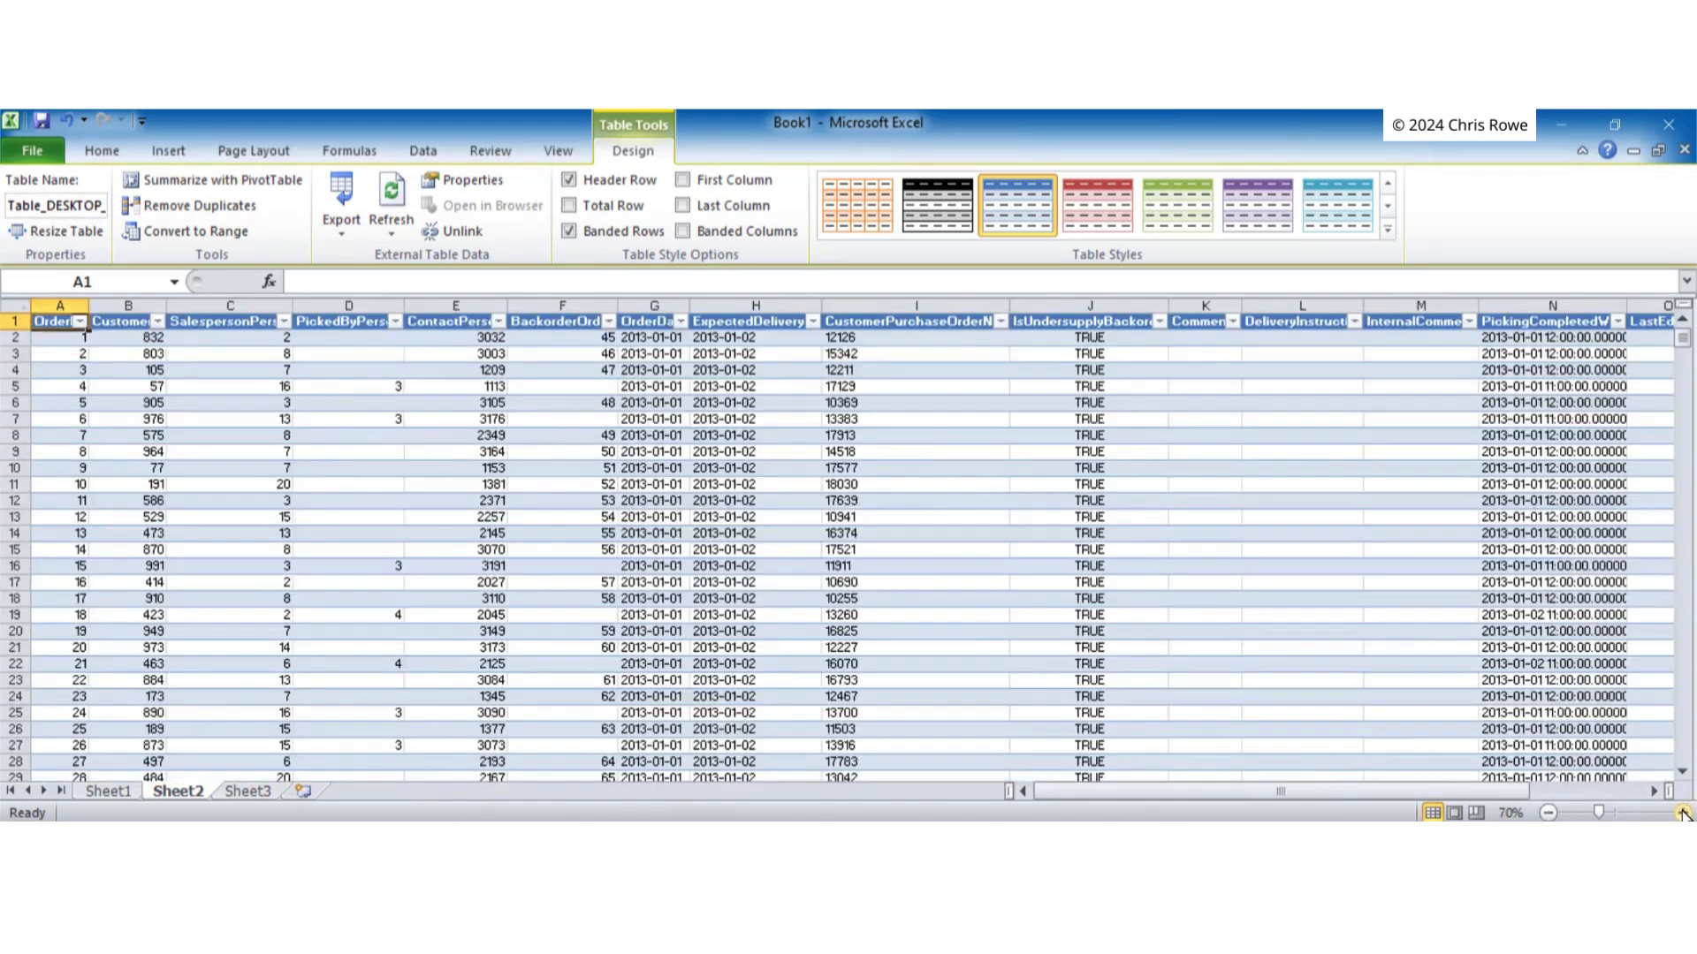
{"action": "left_click", "coordinate": [1682, 813]}
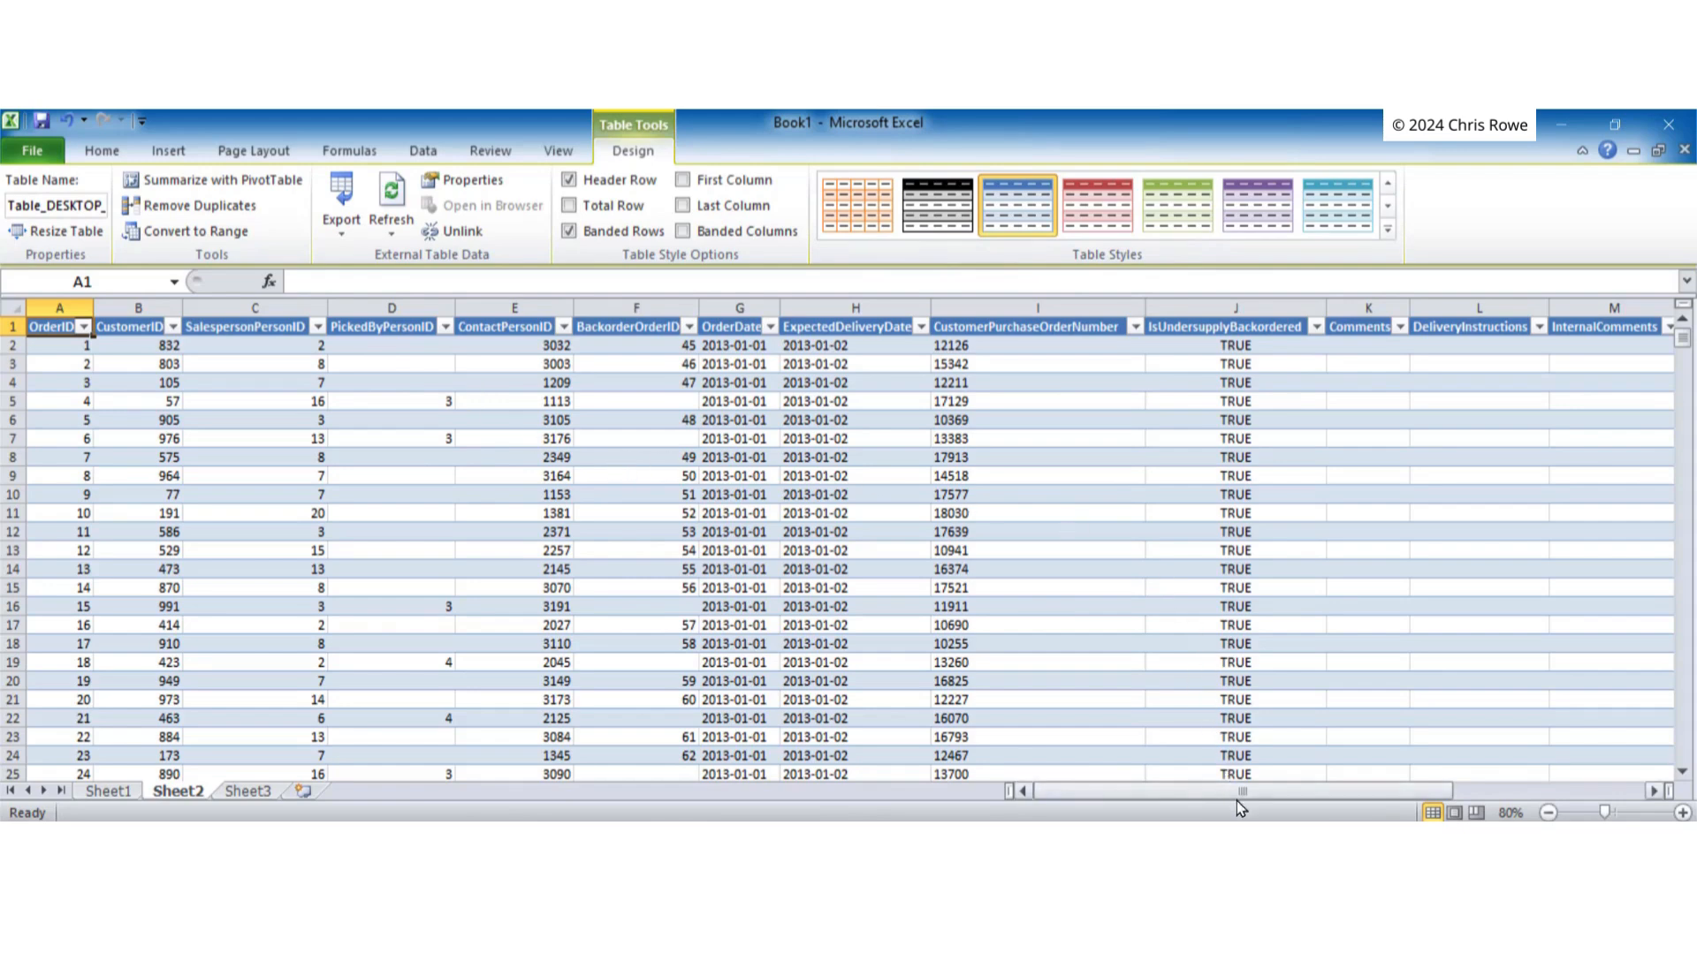
{"action": "left_click_drag", "start_coordinate": [1239, 791], "coordinate": [1396, 792]}
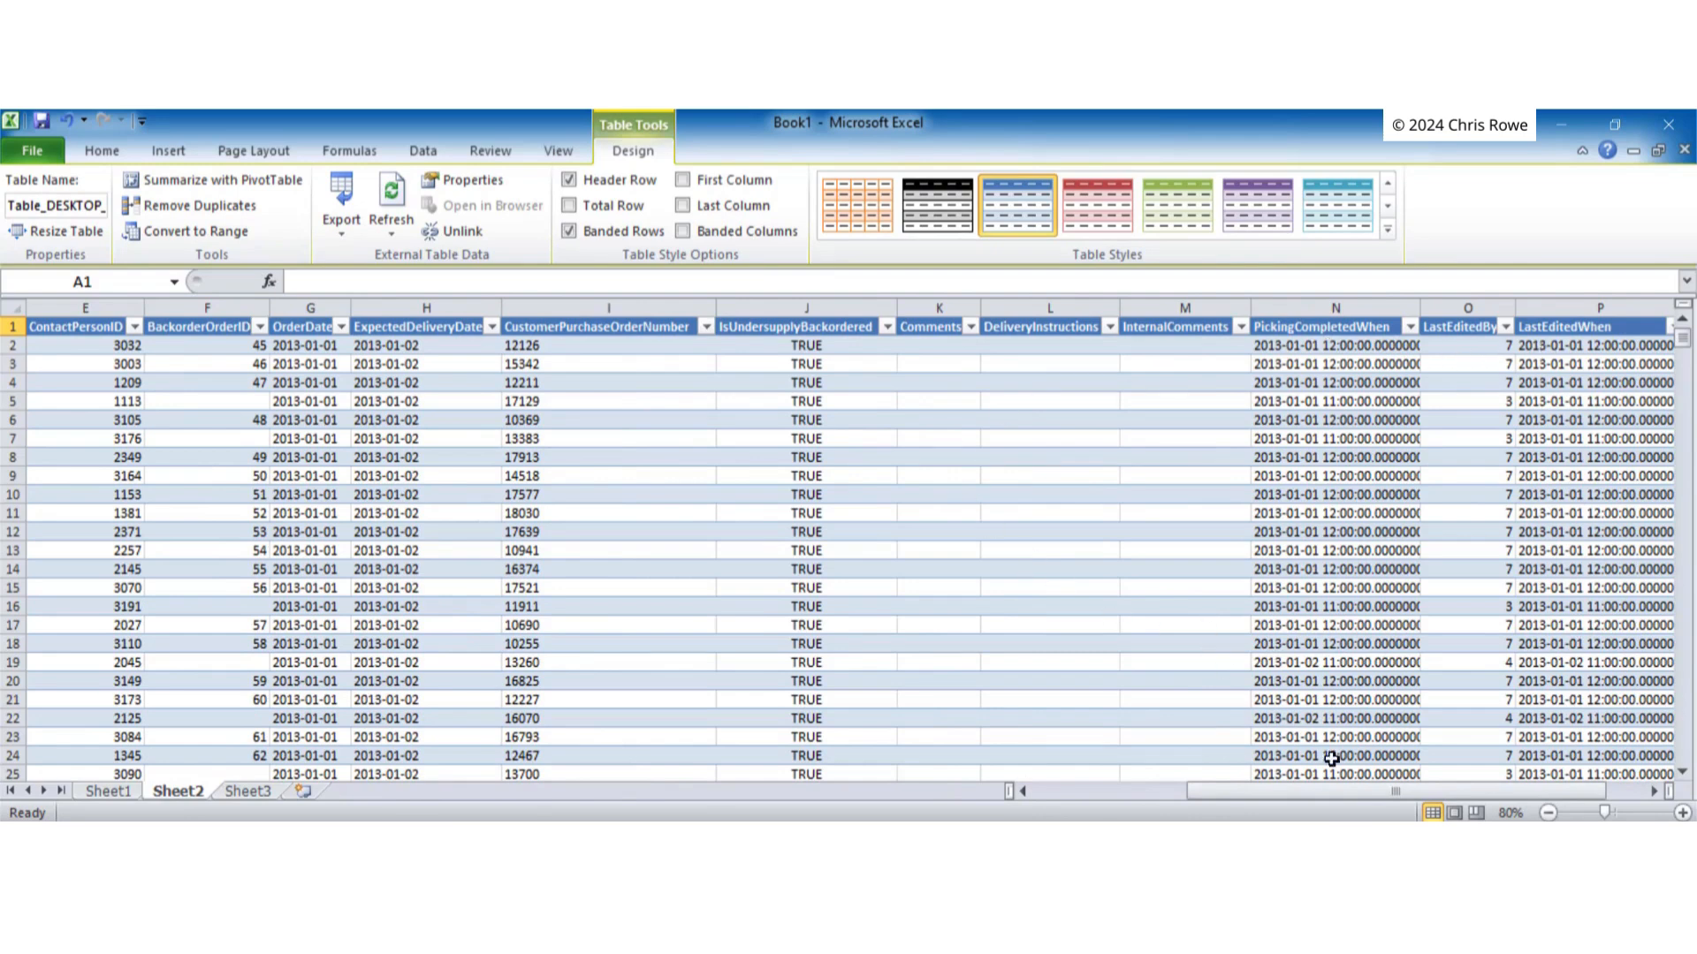
{"action": "left_click_drag", "start_coordinate": [1414, 791], "coordinate": [1260, 792]}
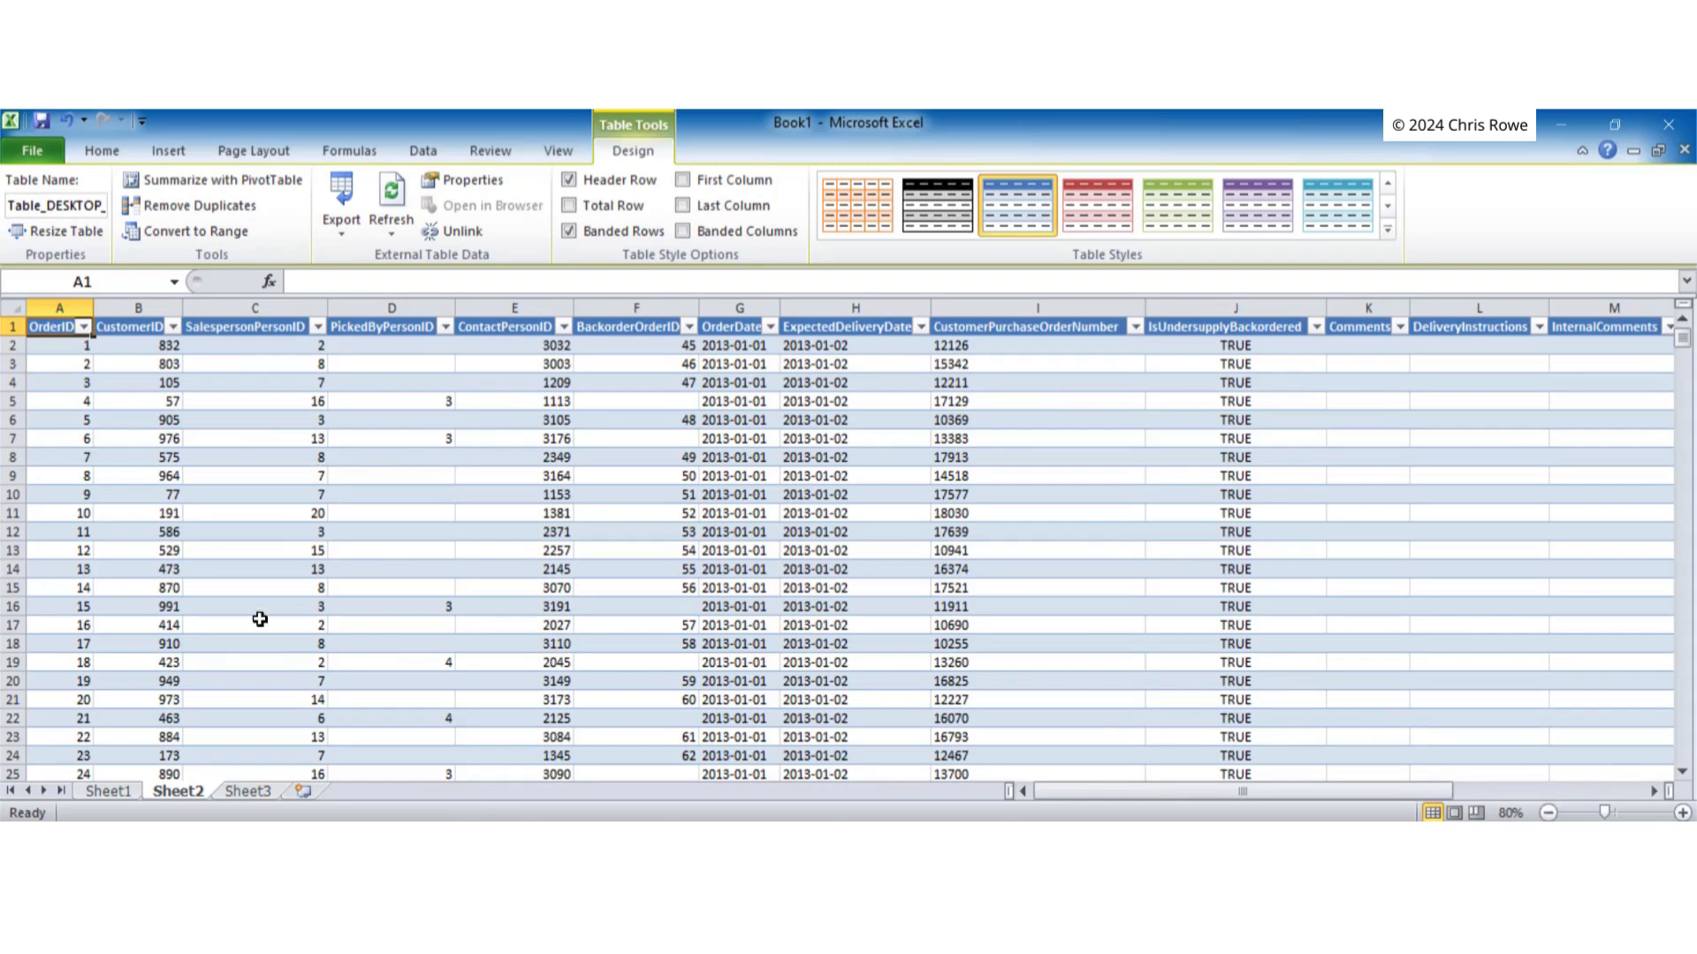
{"action": "left_click", "coordinate": [109, 792]}
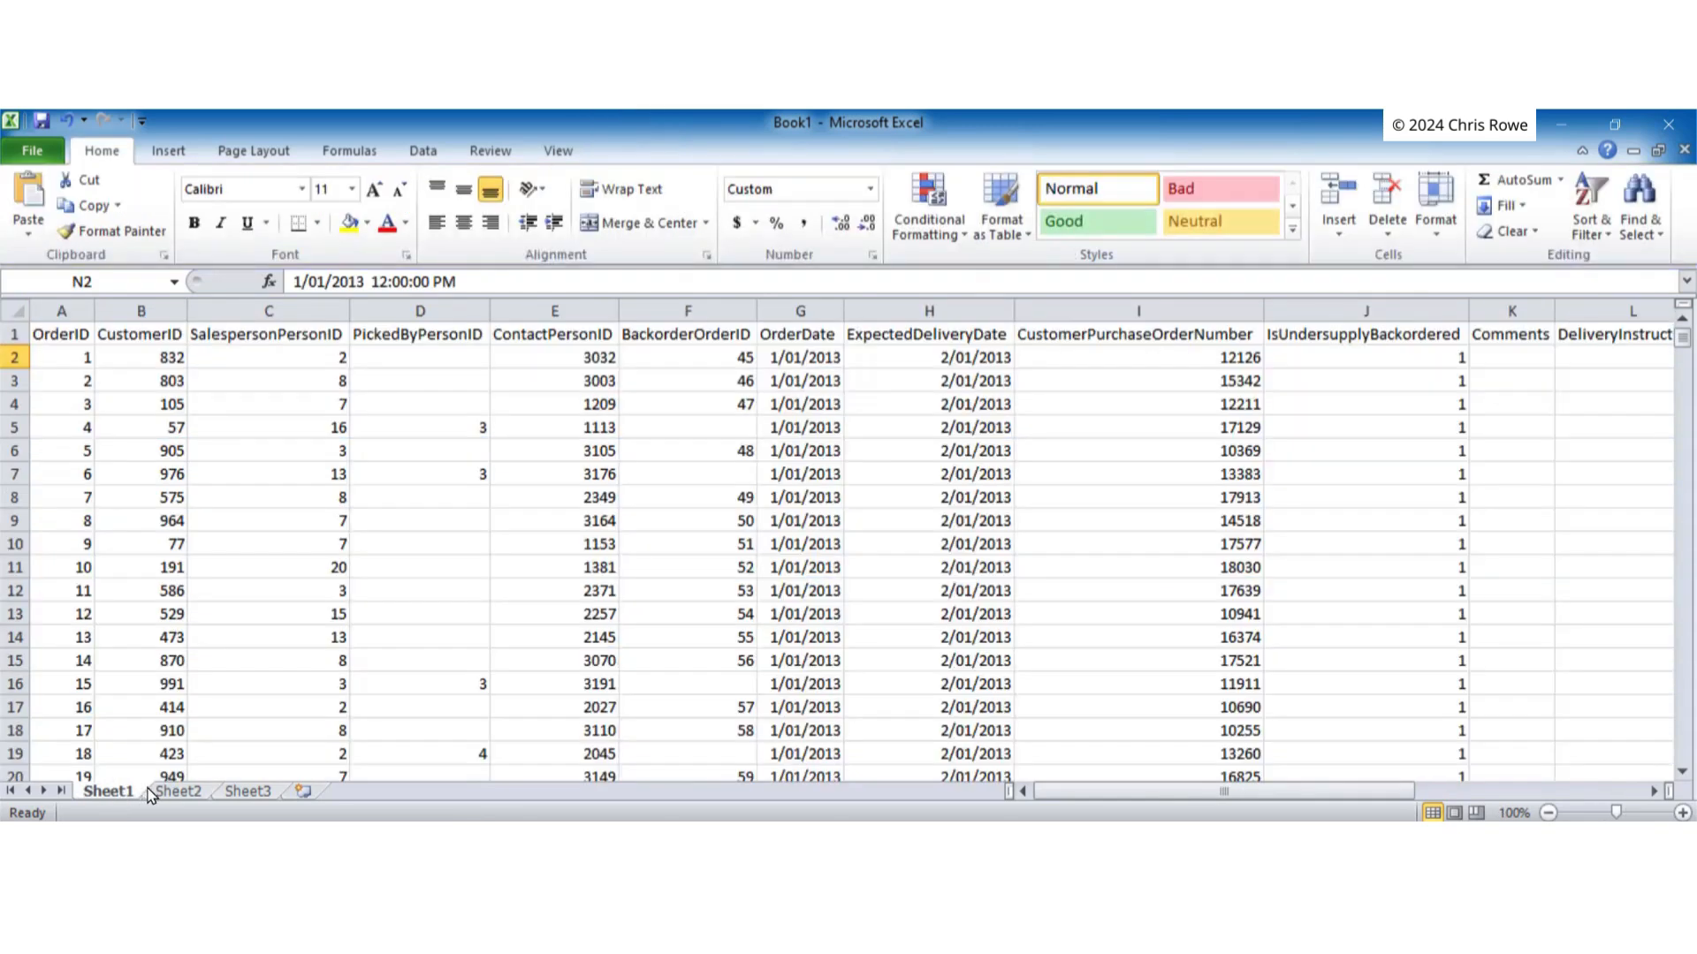
{"action": "left_click", "coordinate": [180, 792]}
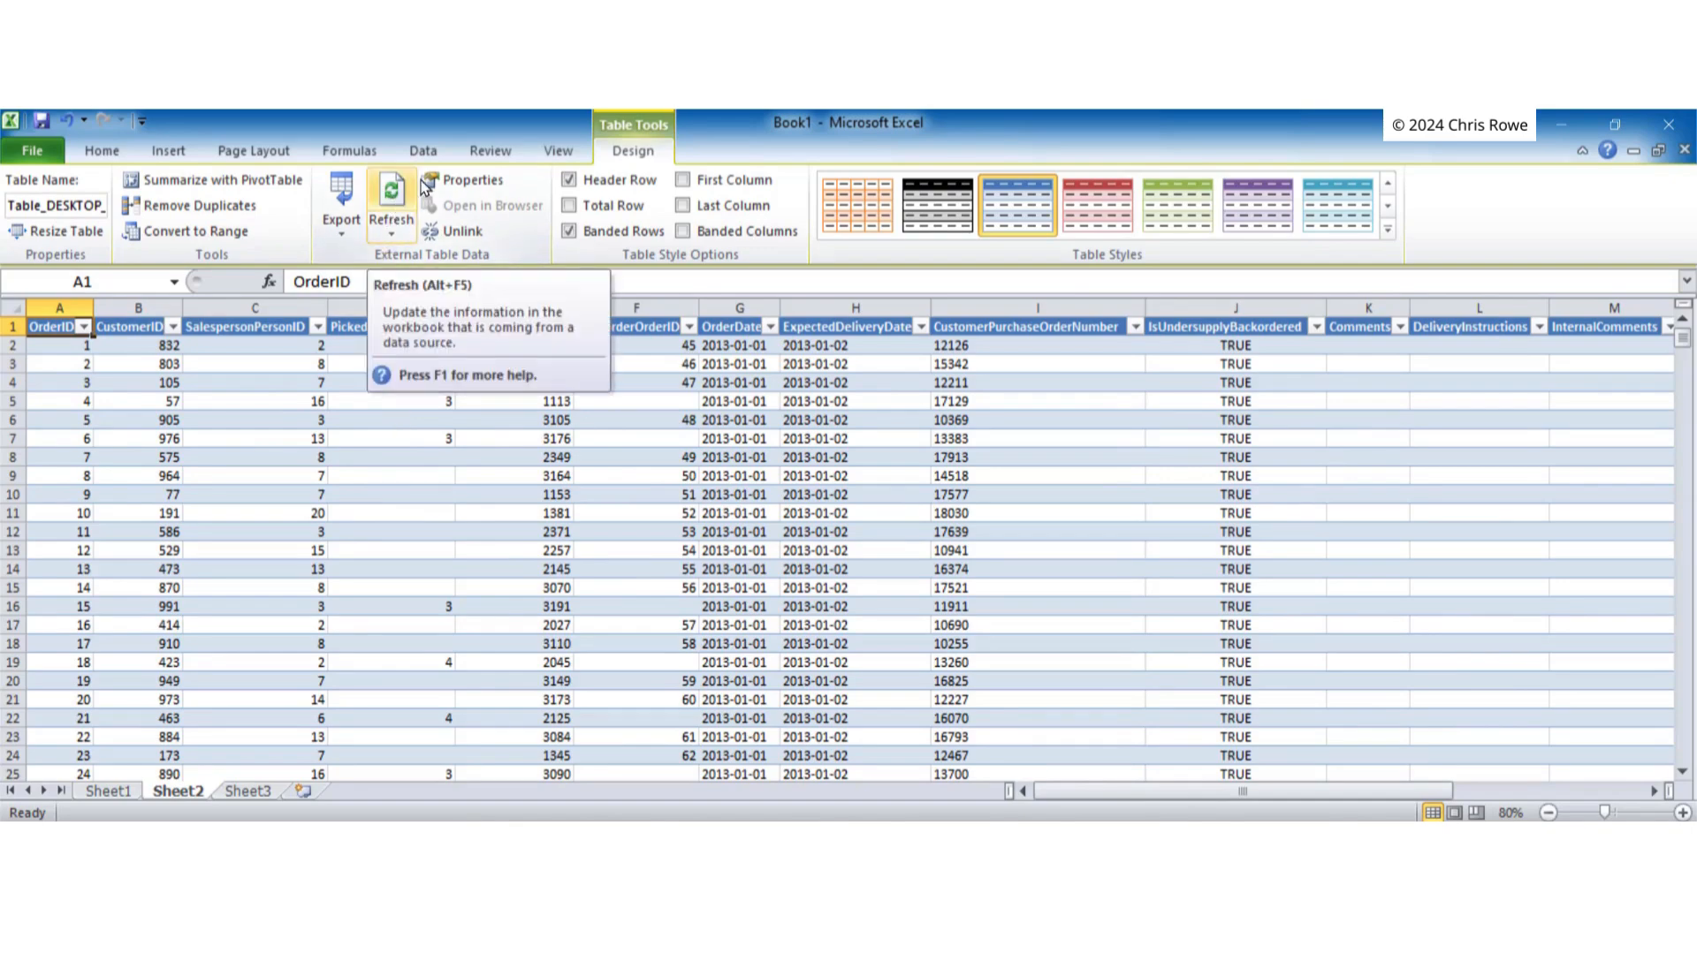
Open the connection properties of the imported Orders table and examine its name, usage settings, connection string and command text
{"action": "left_click", "coordinate": [423, 150]}
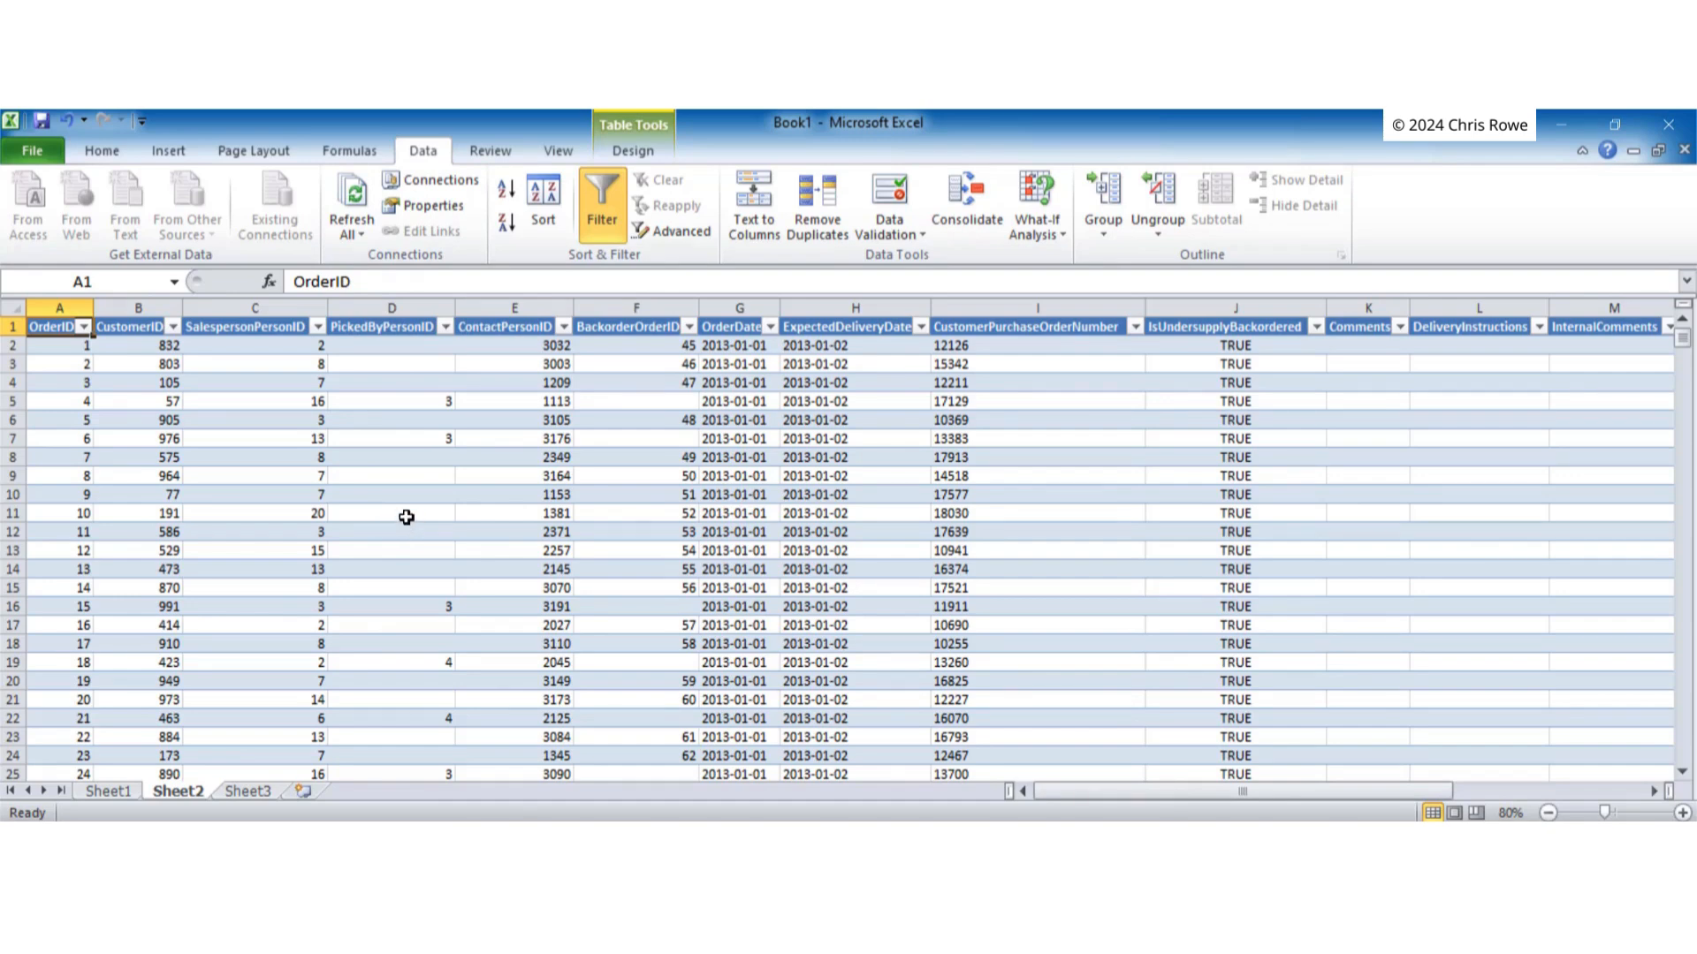
{"action": "left_click", "coordinate": [434, 208]}
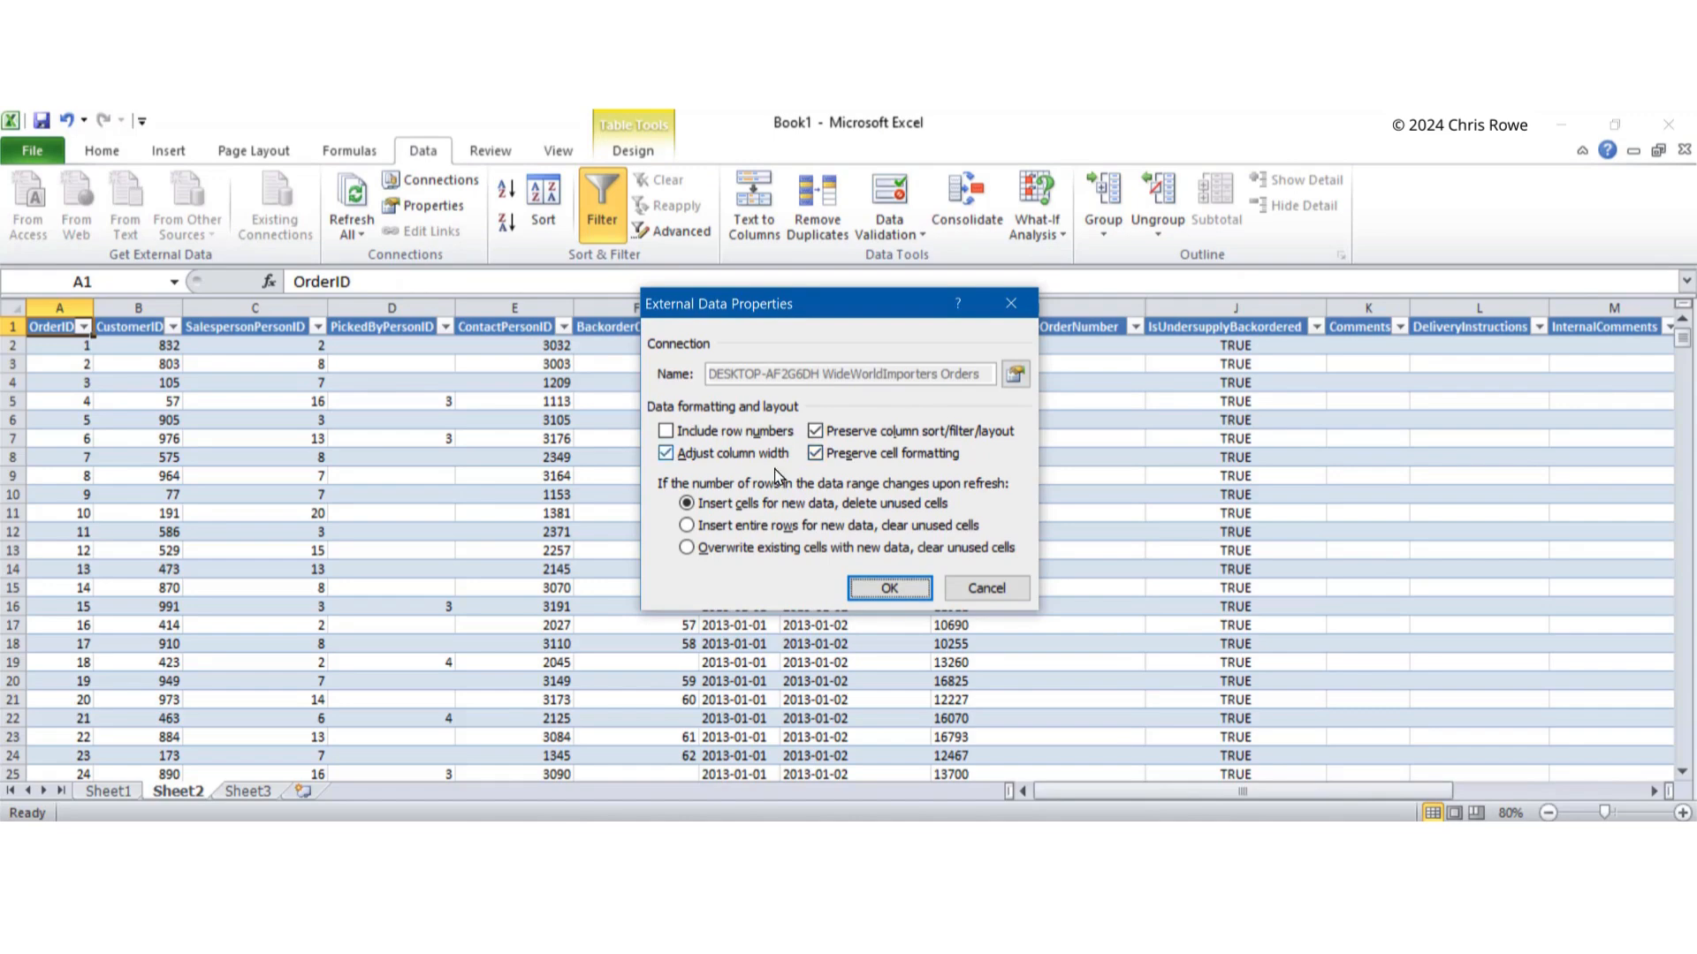
{"action": "left_click", "coordinate": [1015, 376]}
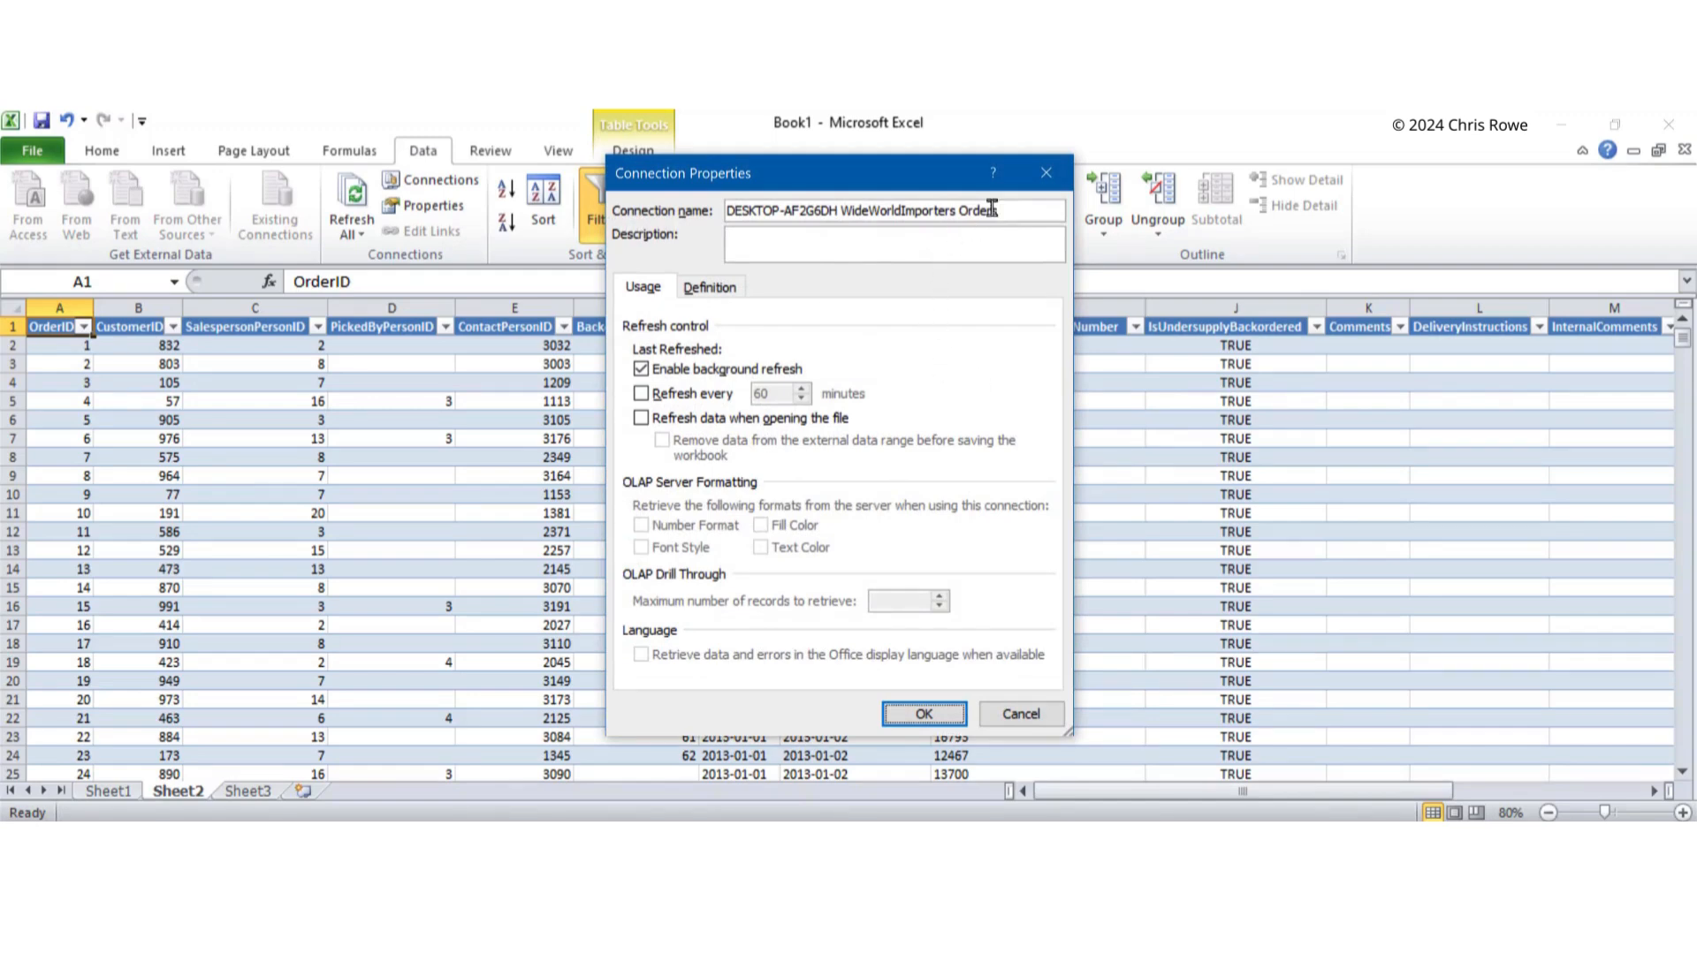
{"action": "left_click_drag", "start_coordinate": [1007, 211], "coordinate": [722, 212]}
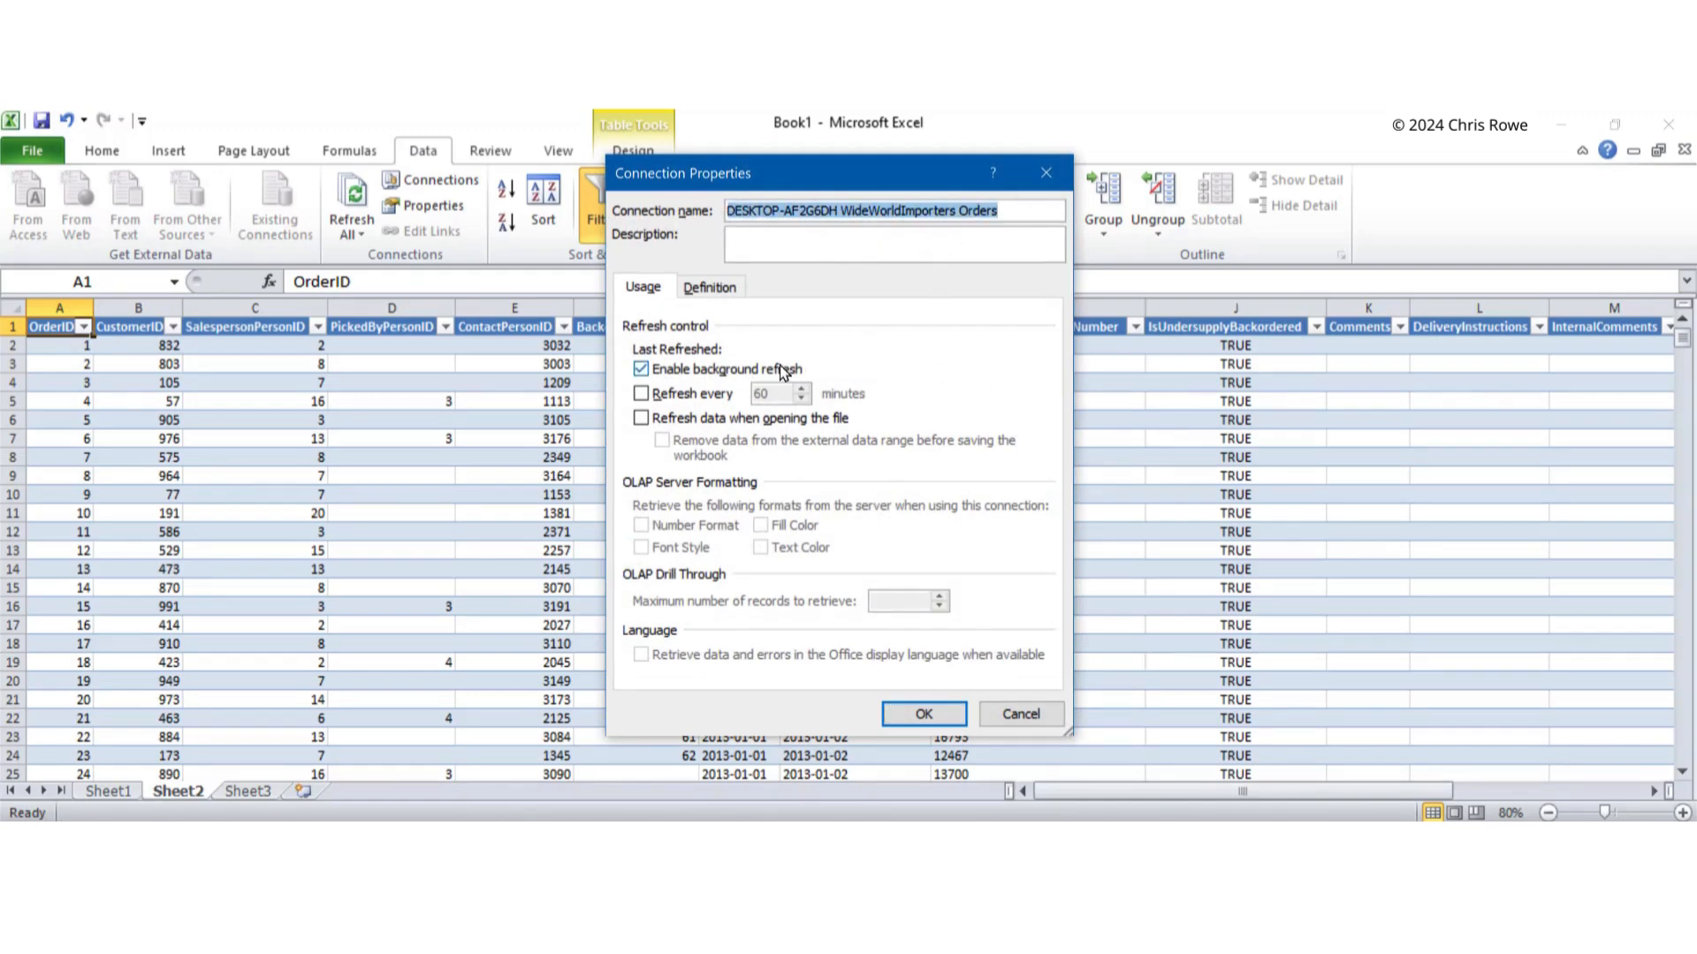
{"action": "left_click", "coordinate": [715, 293]}
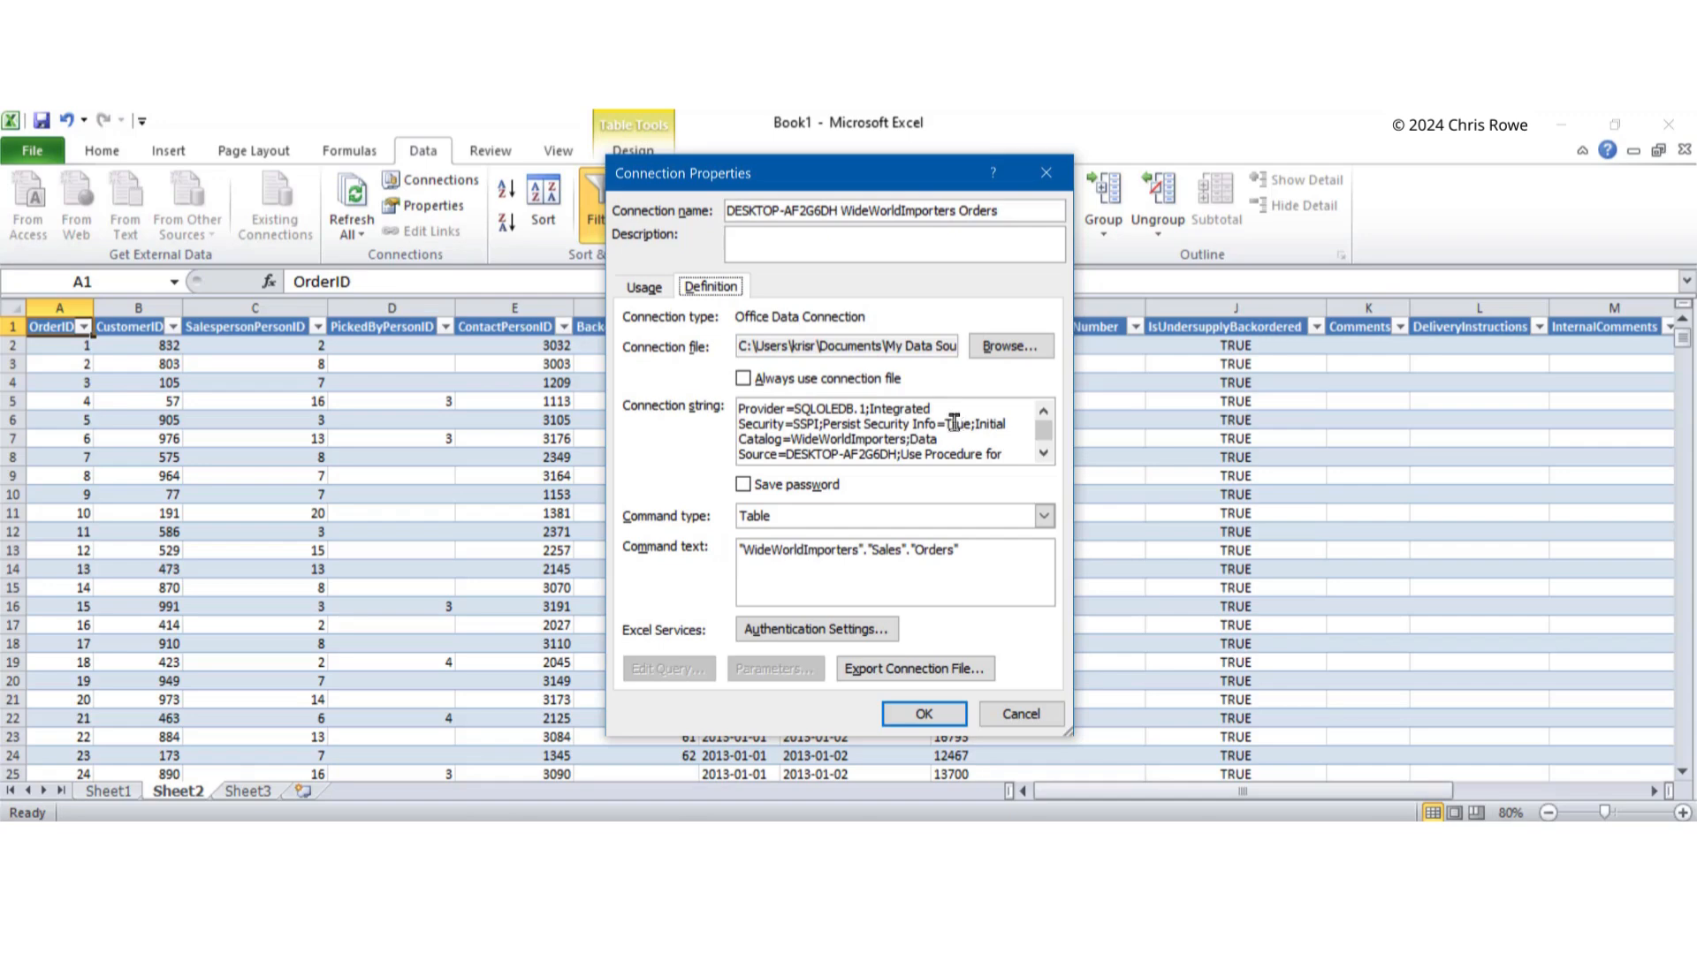
{"action": "scroll", "coordinate": [1042, 431], "scroll_direction": "down", "scroll_amount": 3}
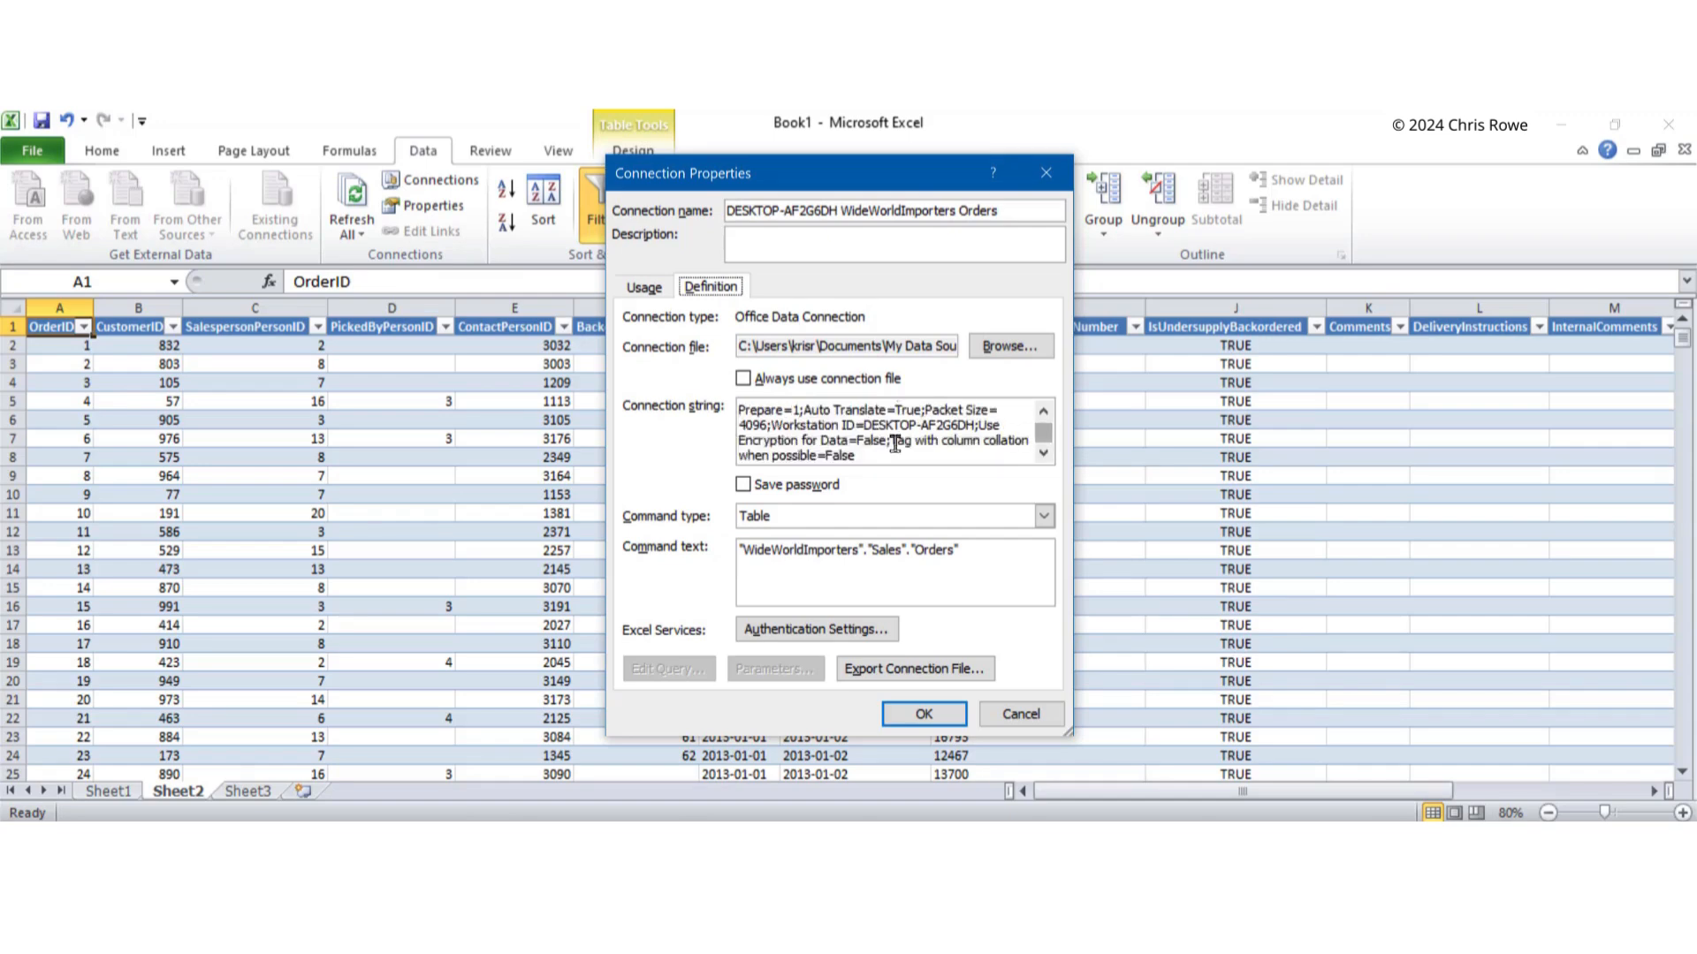
Review the Orders connection string and command text, close the properties without changing them, and view the imported table's design options
{"action": "scroll", "coordinate": [1046, 439], "scroll_direction": "up", "scroll_amount": 3}
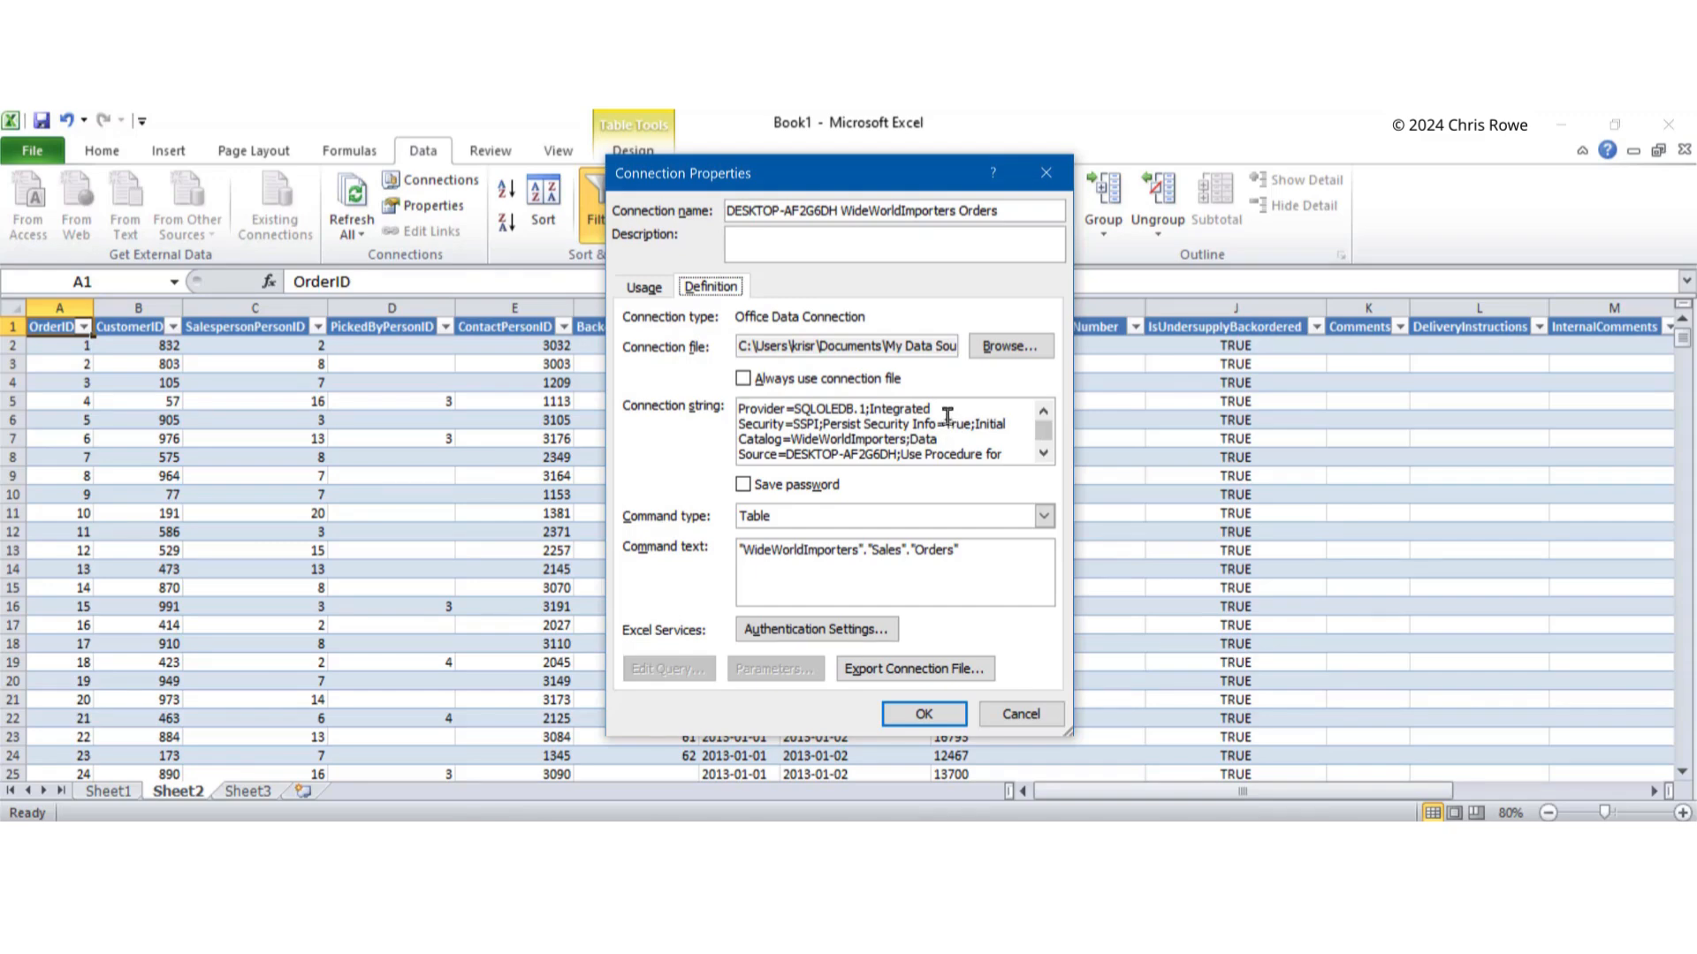
{"action": "left_click", "coordinate": [961, 551]}
{"action": "left_click_drag", "start_coordinate": [961, 550], "coordinate": [726, 549]}
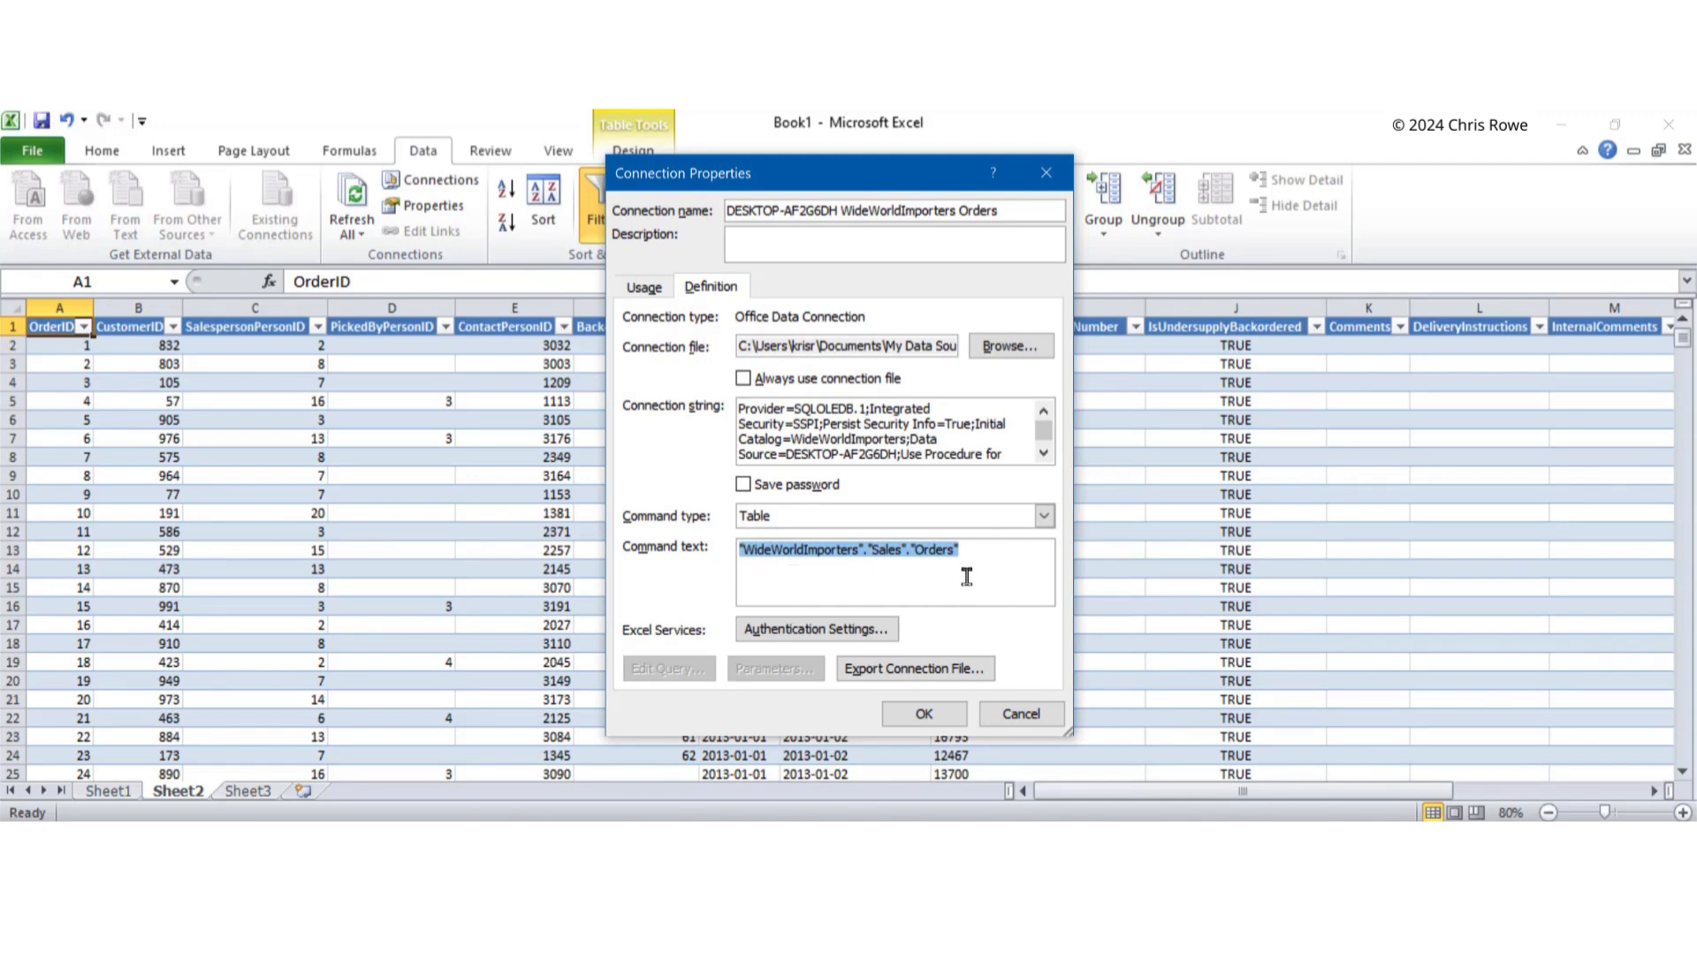
{"action": "left_click", "coordinate": [963, 551]}
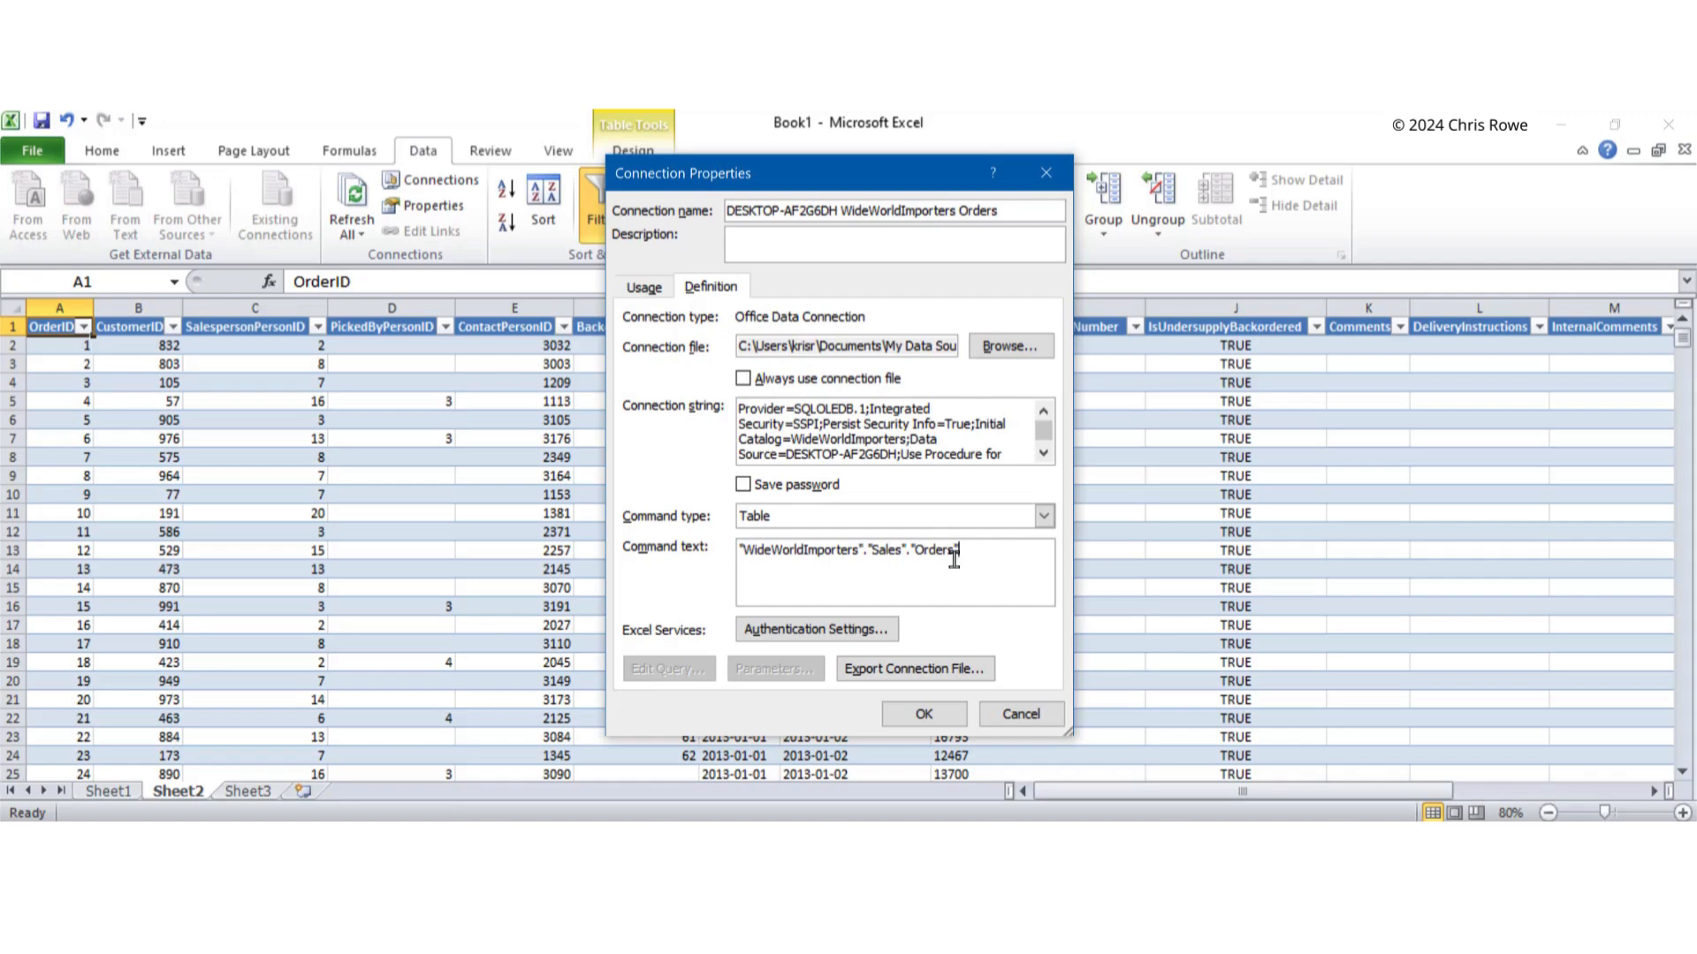
{"action": "left_click", "coordinate": [963, 549]}
{"action": "left_click", "coordinate": [1019, 715]}
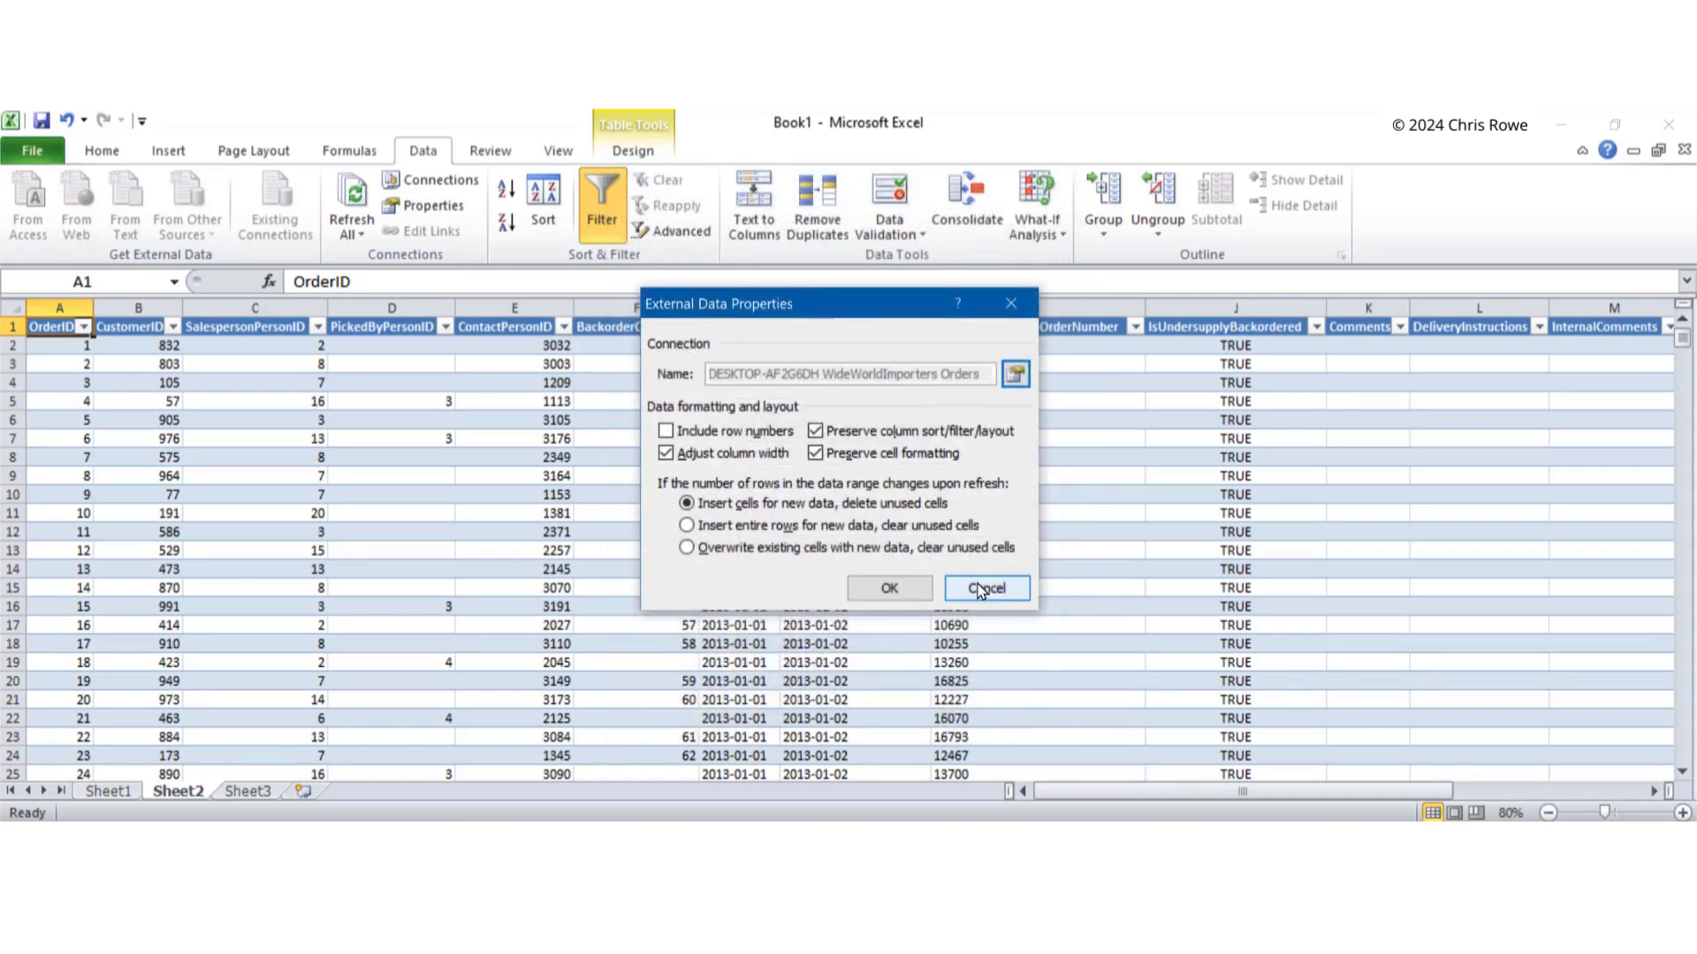
{"action": "left_click", "coordinate": [984, 590]}
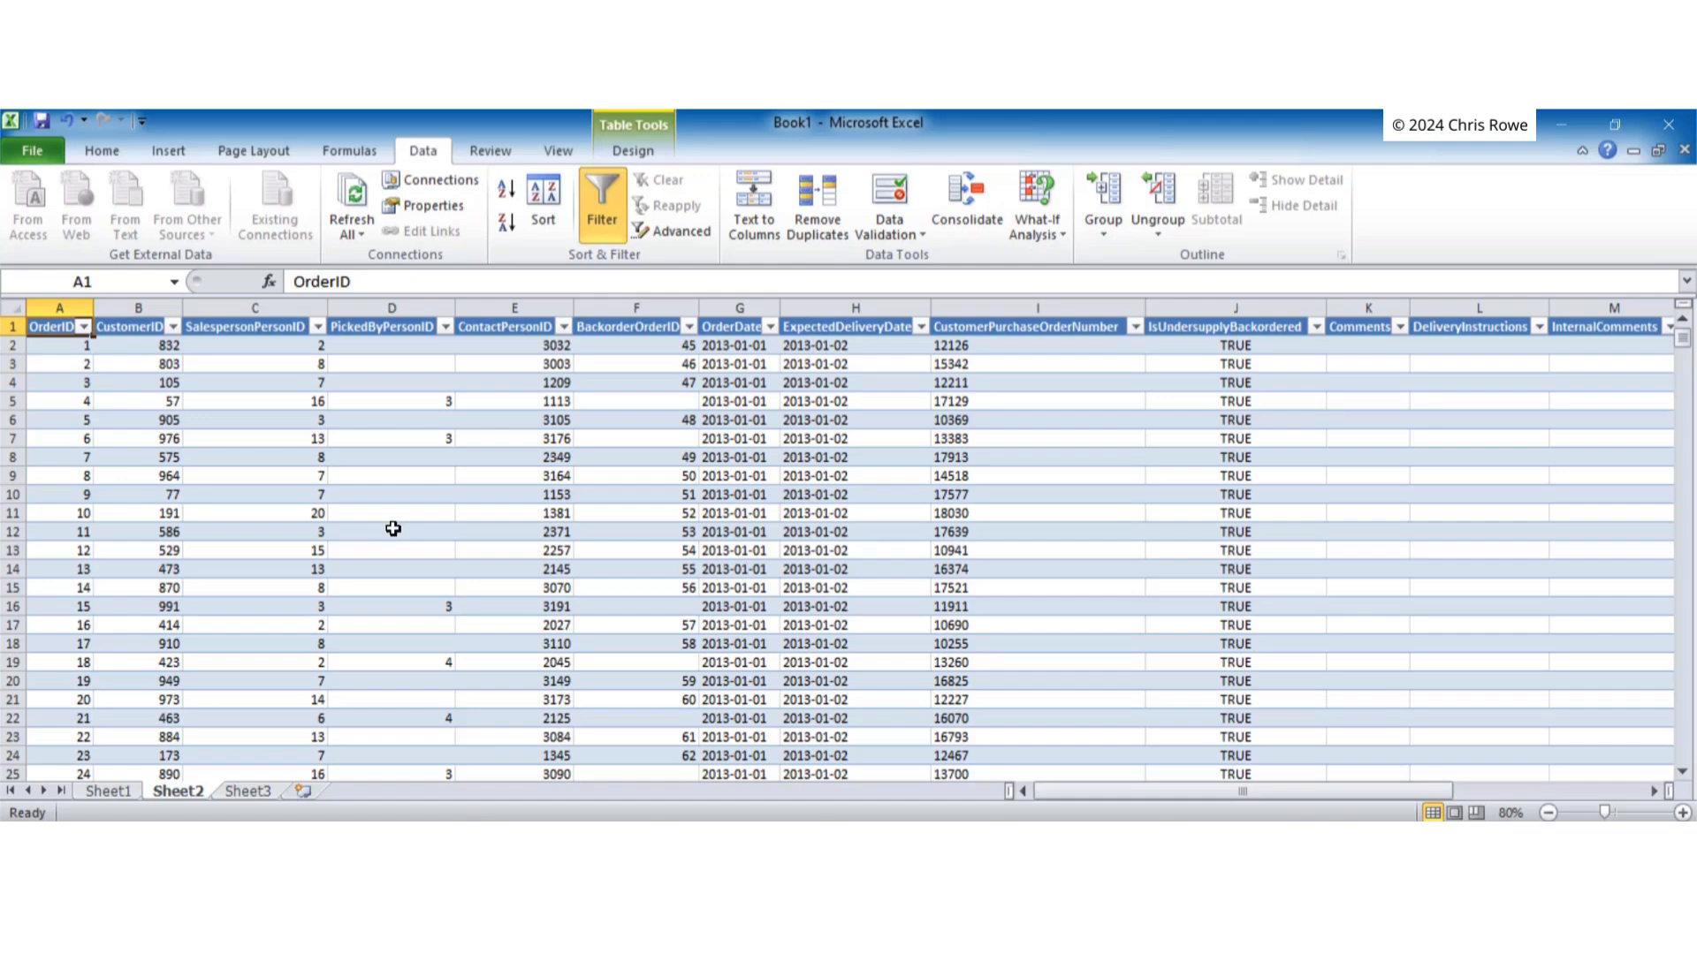
{"action": "left_click", "coordinate": [395, 490]}
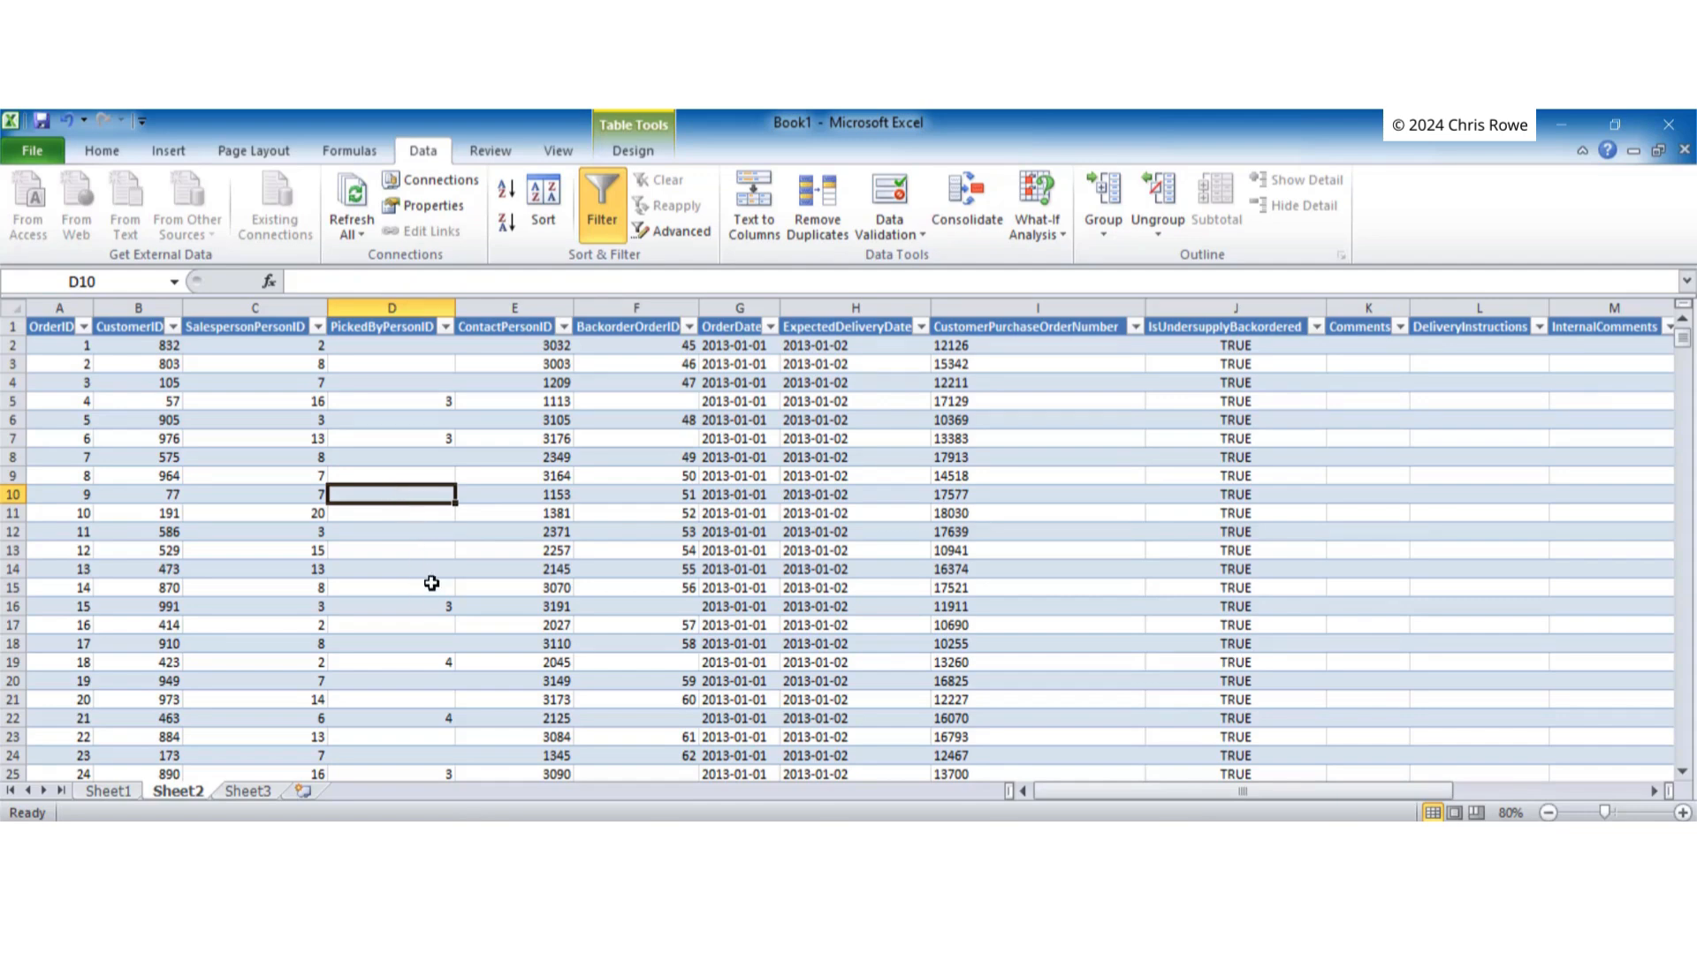
{"action": "left_click", "coordinate": [632, 152]}
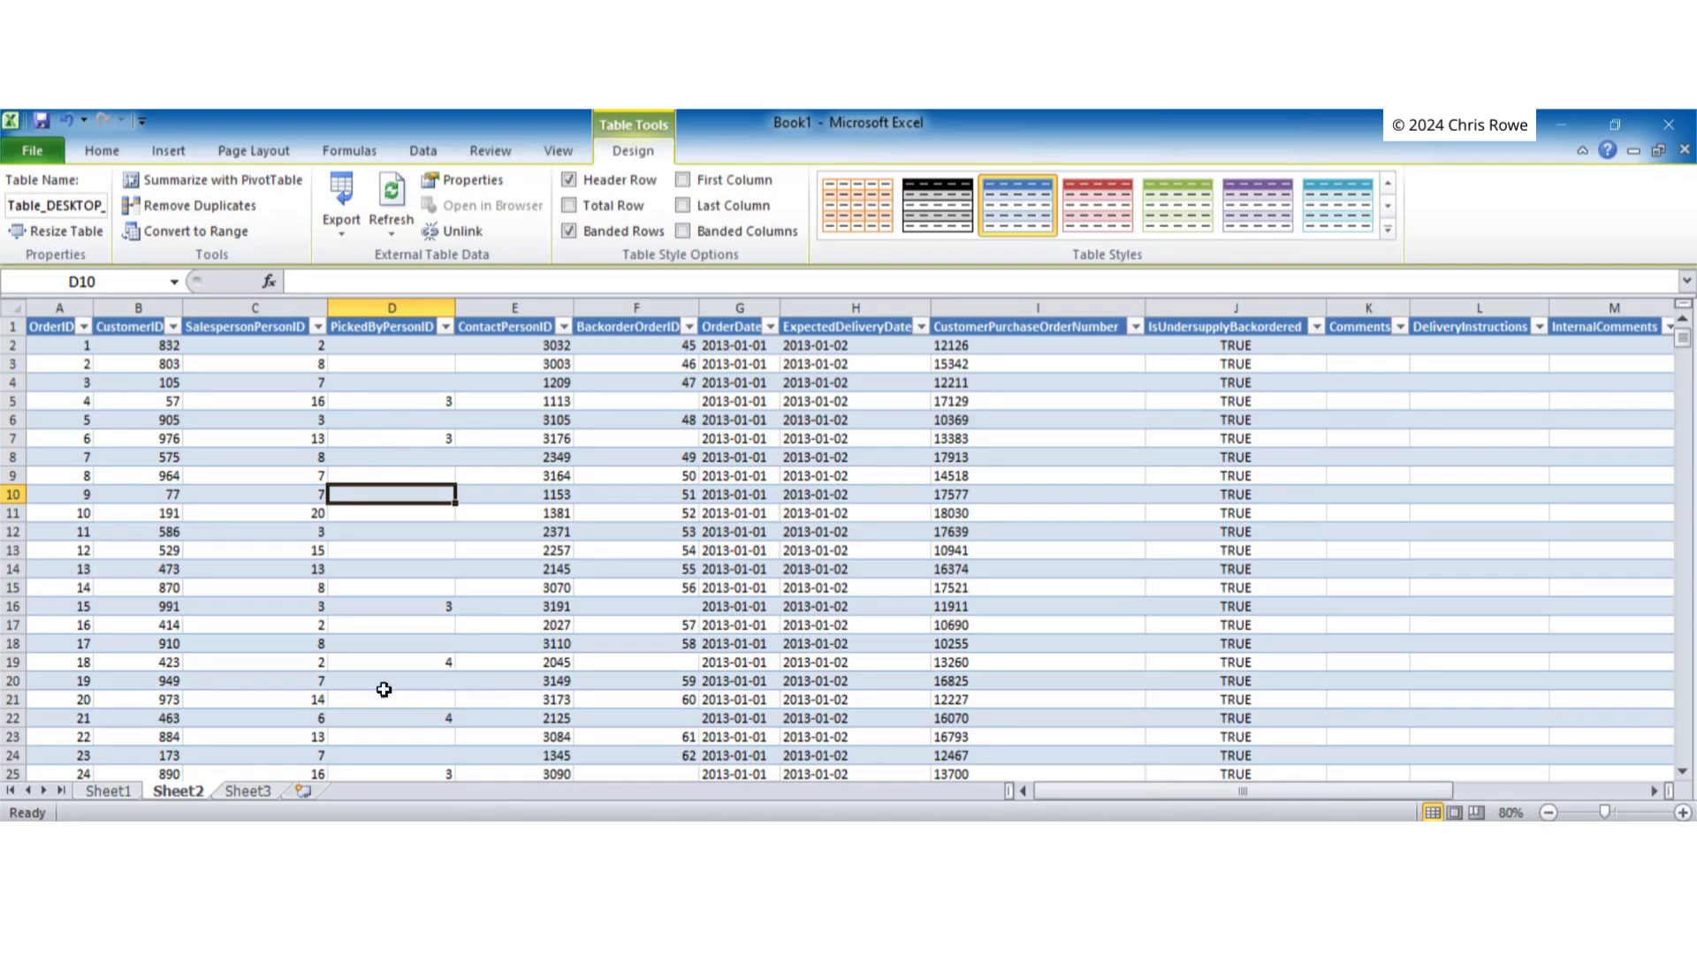
Create a PivotTable at Sheet3!$A$1 from the pasted orders data in Sheet1!$G$1:$P$73596
{"action": "left_click", "coordinate": [248, 791]}
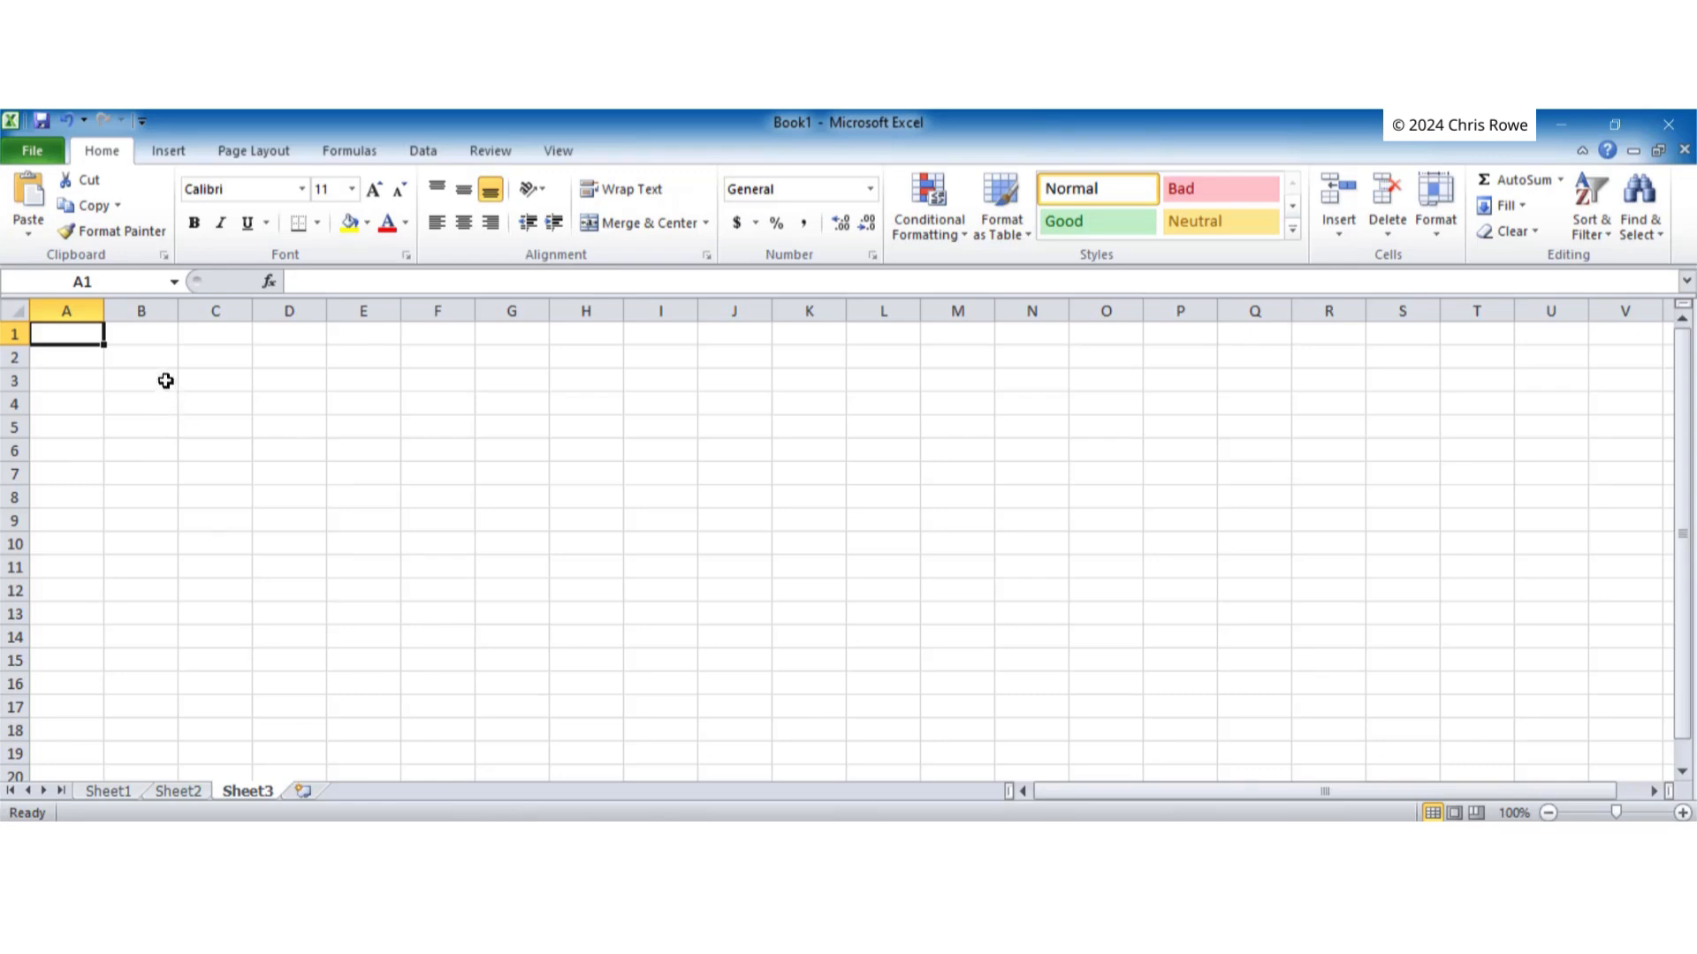
{"action": "left_click", "coordinate": [175, 157]}
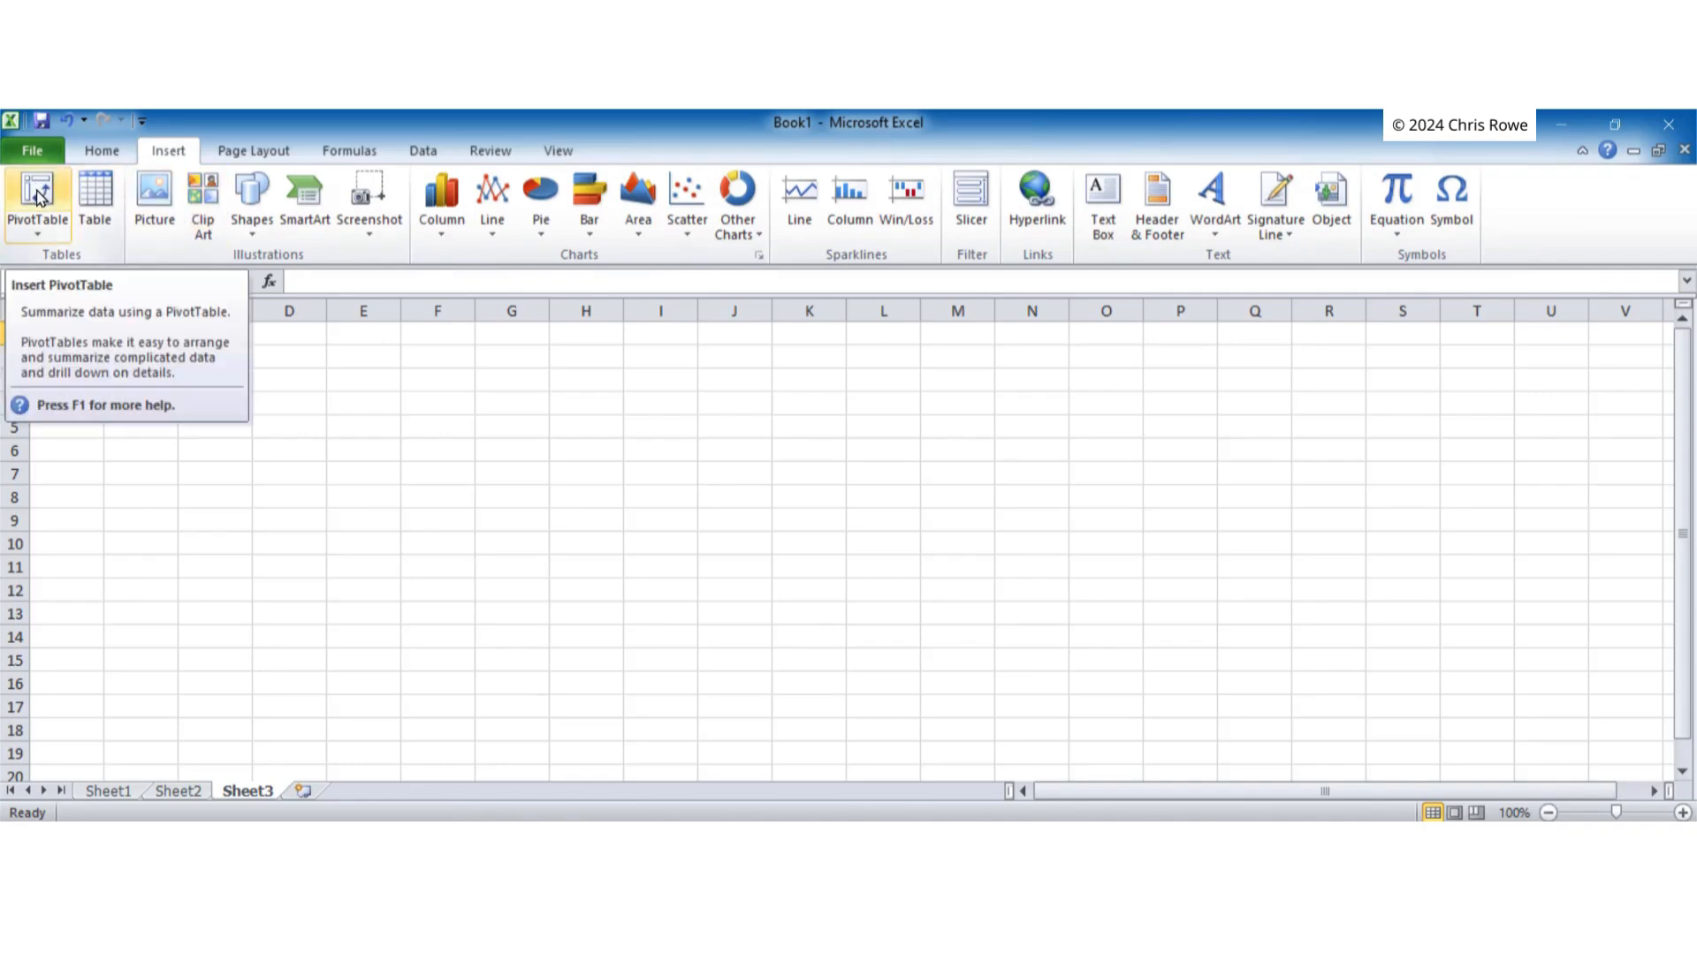
{"action": "left_click", "coordinate": [39, 236]}
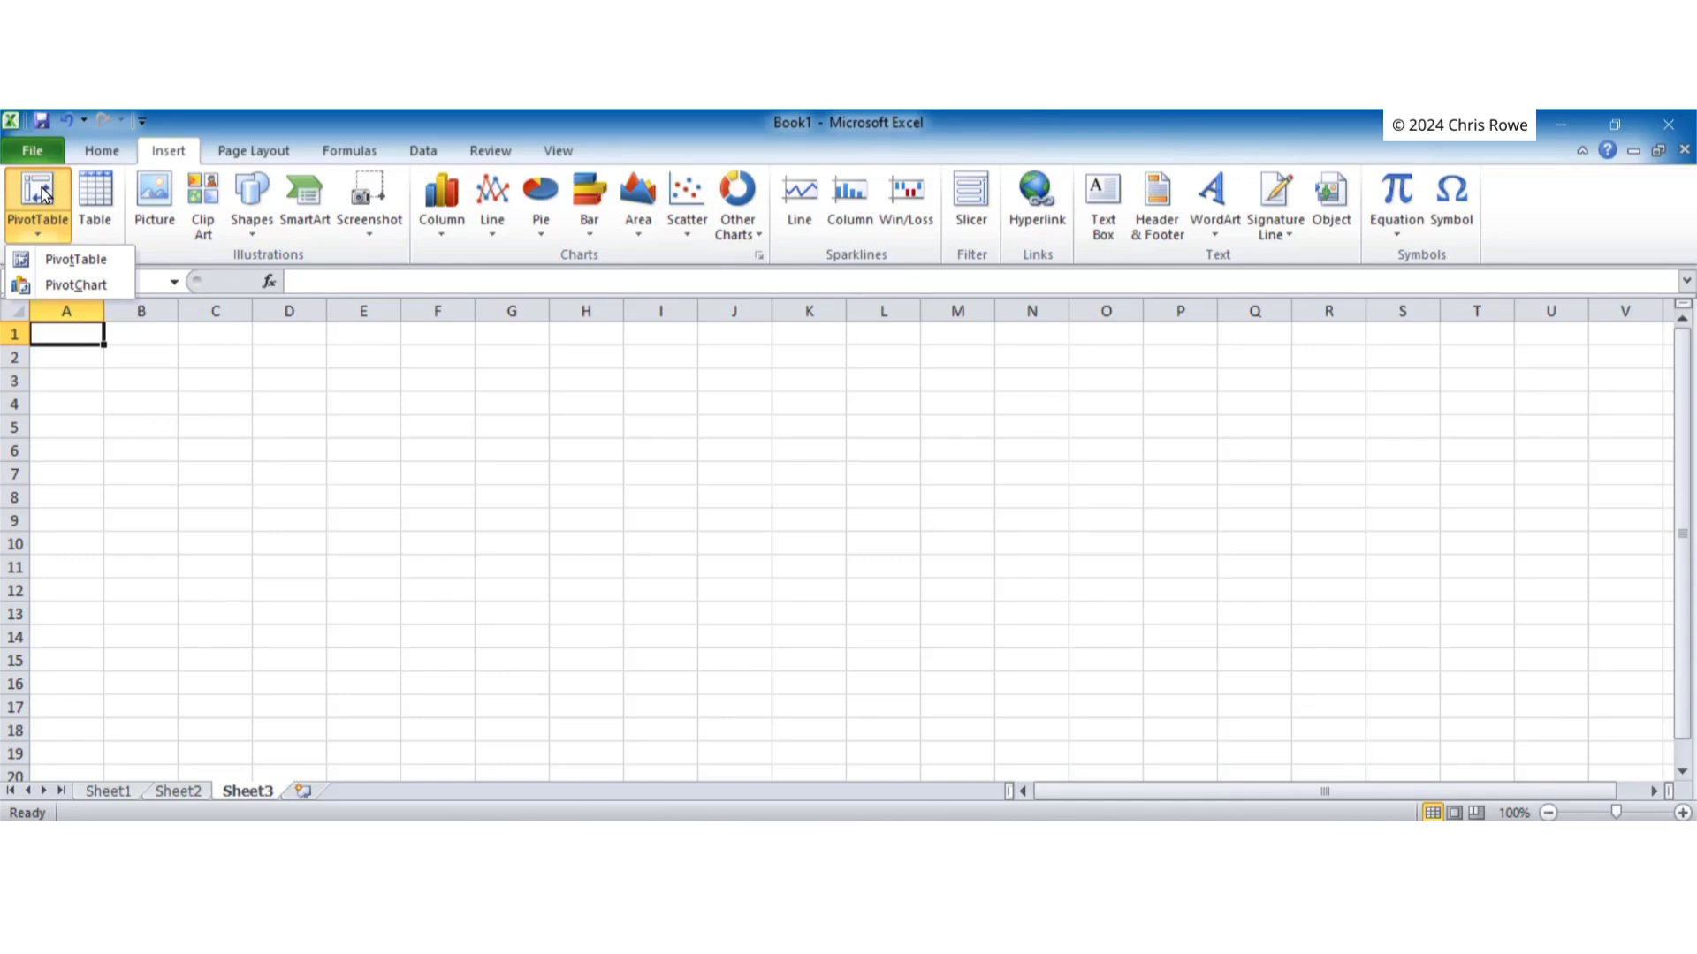
{"action": "left_click", "coordinate": [44, 194]}
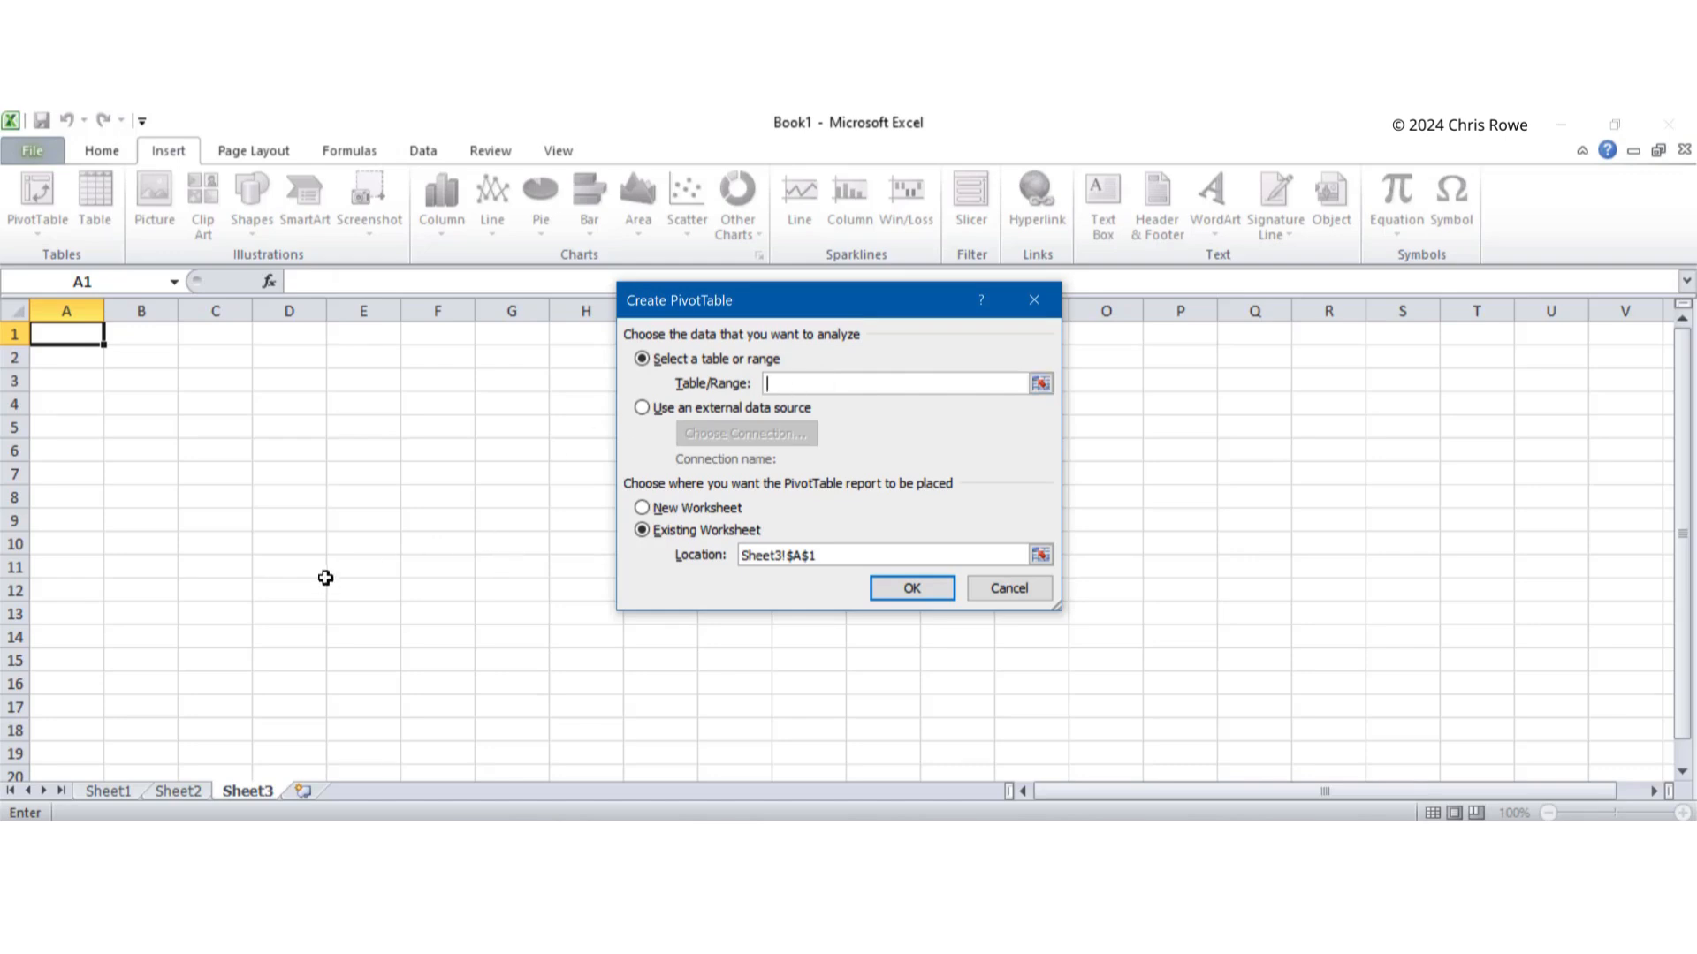
{"action": "left_click", "coordinate": [110, 791]}
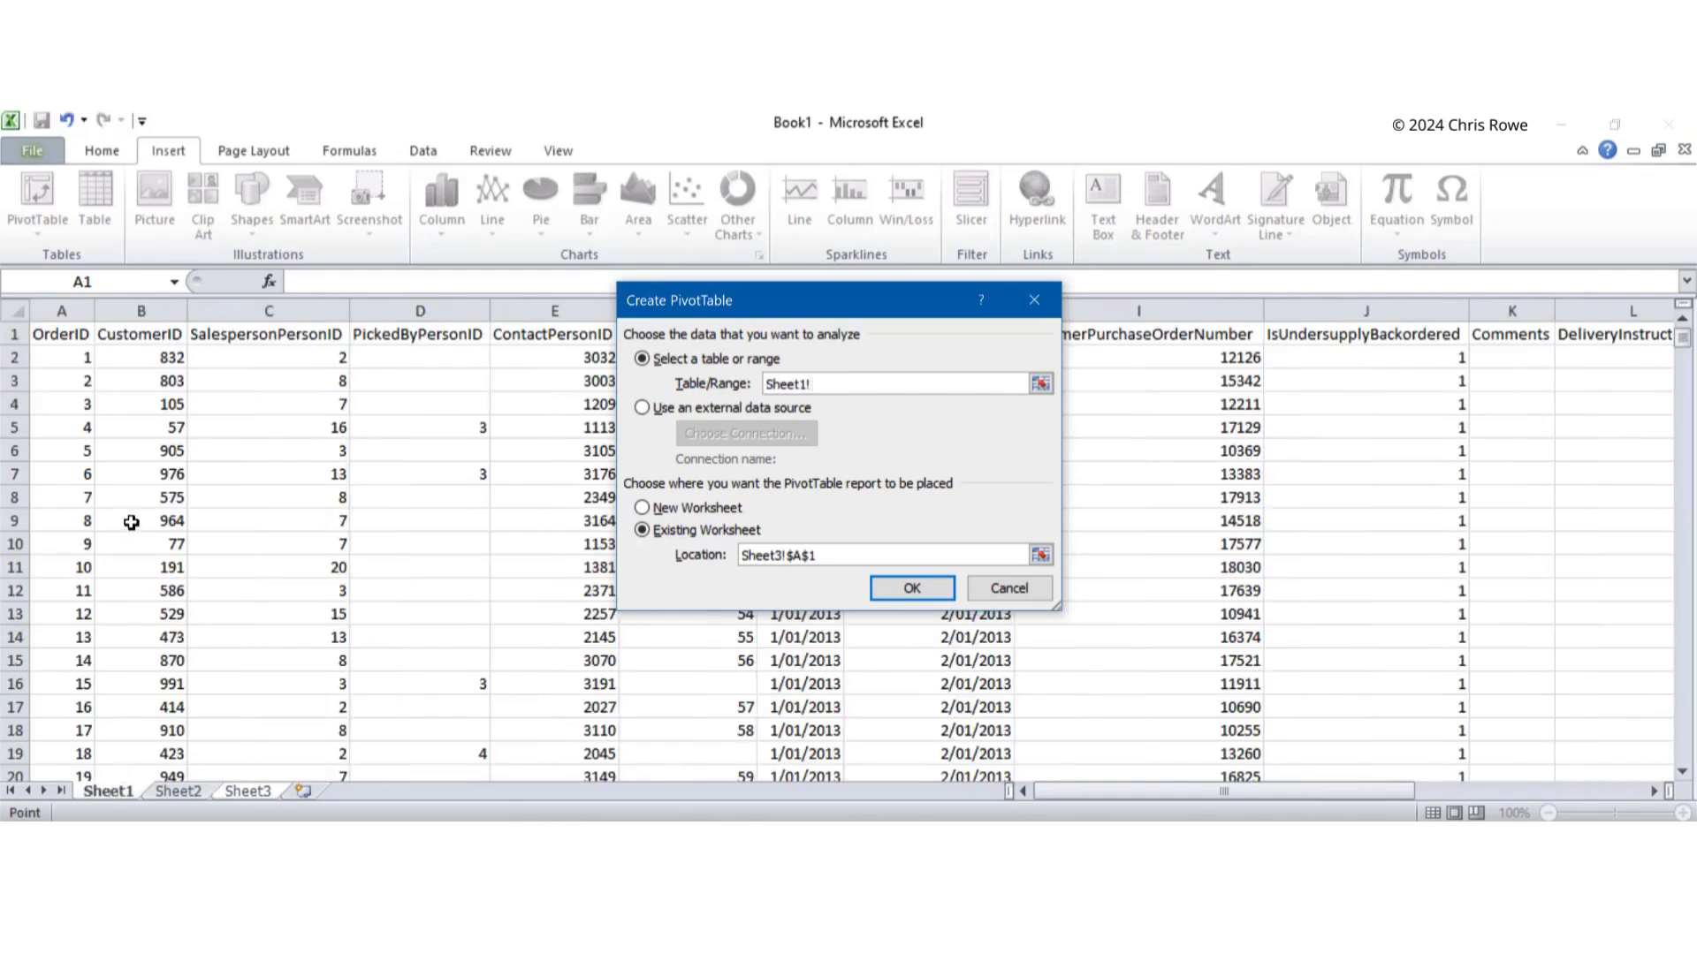
{"action": "left_click", "coordinate": [55, 332]}
{"action": "left_click", "coordinate": [244, 441]}
{"action": "left_click_drag", "start_coordinate": [62, 334], "coordinate": [1454, 755]}
{"action": "left_click_drag", "start_coordinate": [1536, 786], "coordinate": [1536, 787]}
{"action": "left_click_drag", "start_coordinate": [1681, 345], "coordinate": [1681, 327]}
{"action": "left_click_drag", "start_coordinate": [69, 331], "coordinate": [1468, 334]}
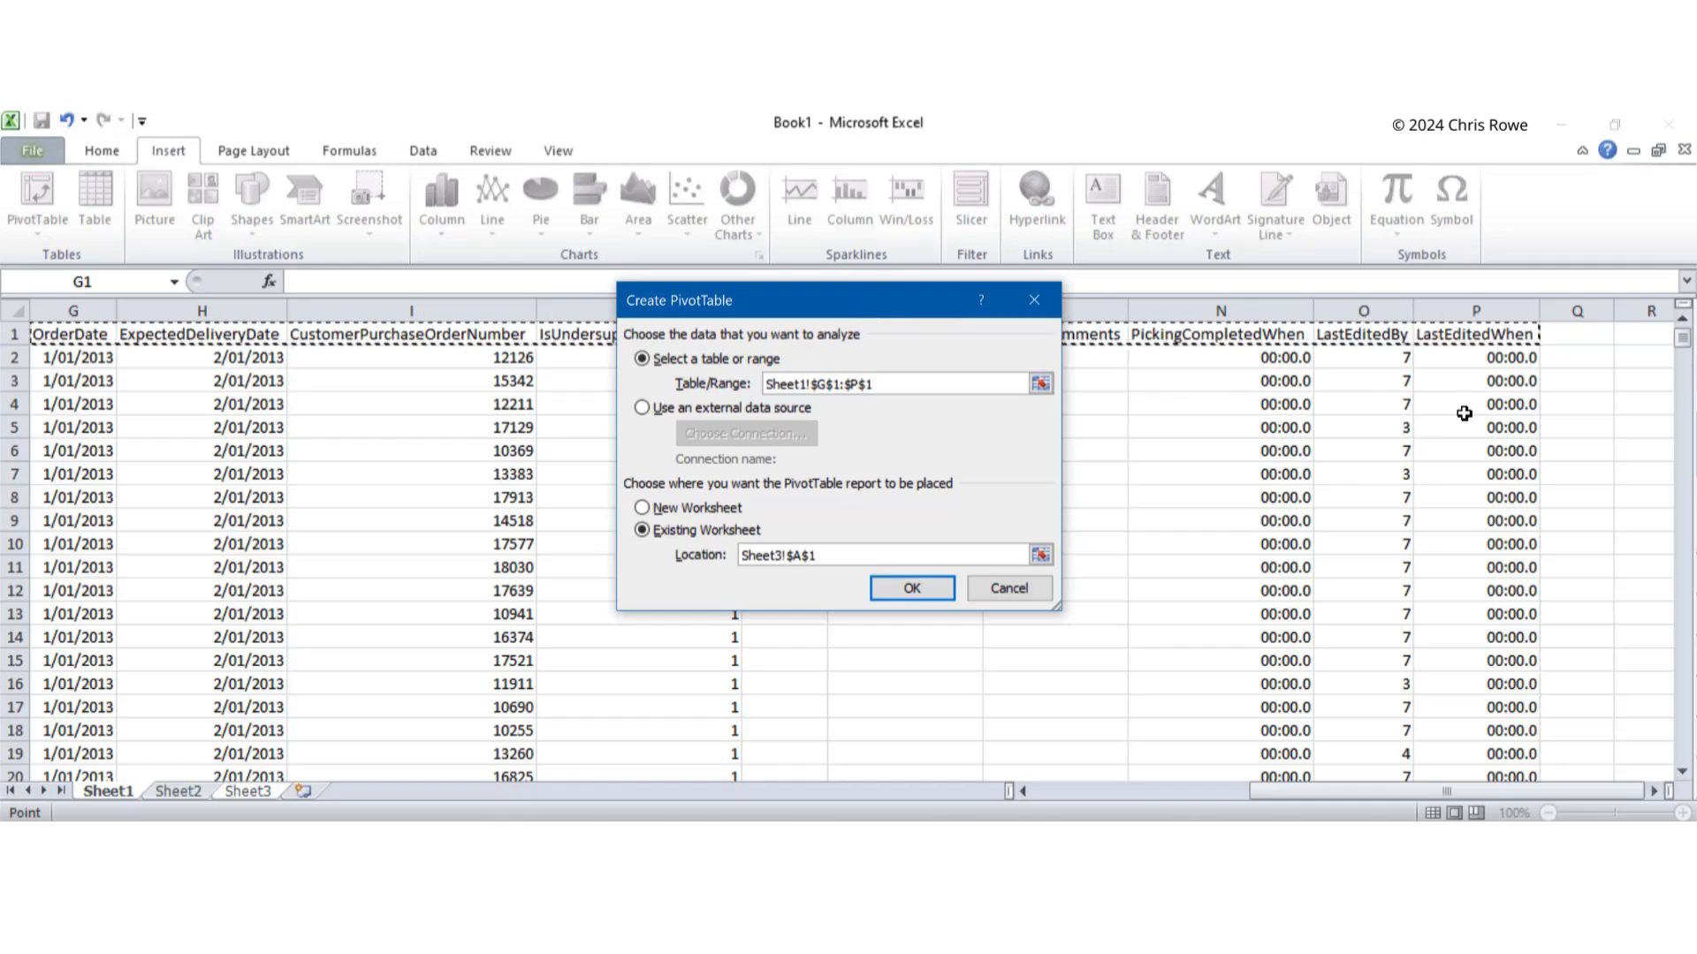
{"action": "key", "text": "ctrl+shift+Down"}
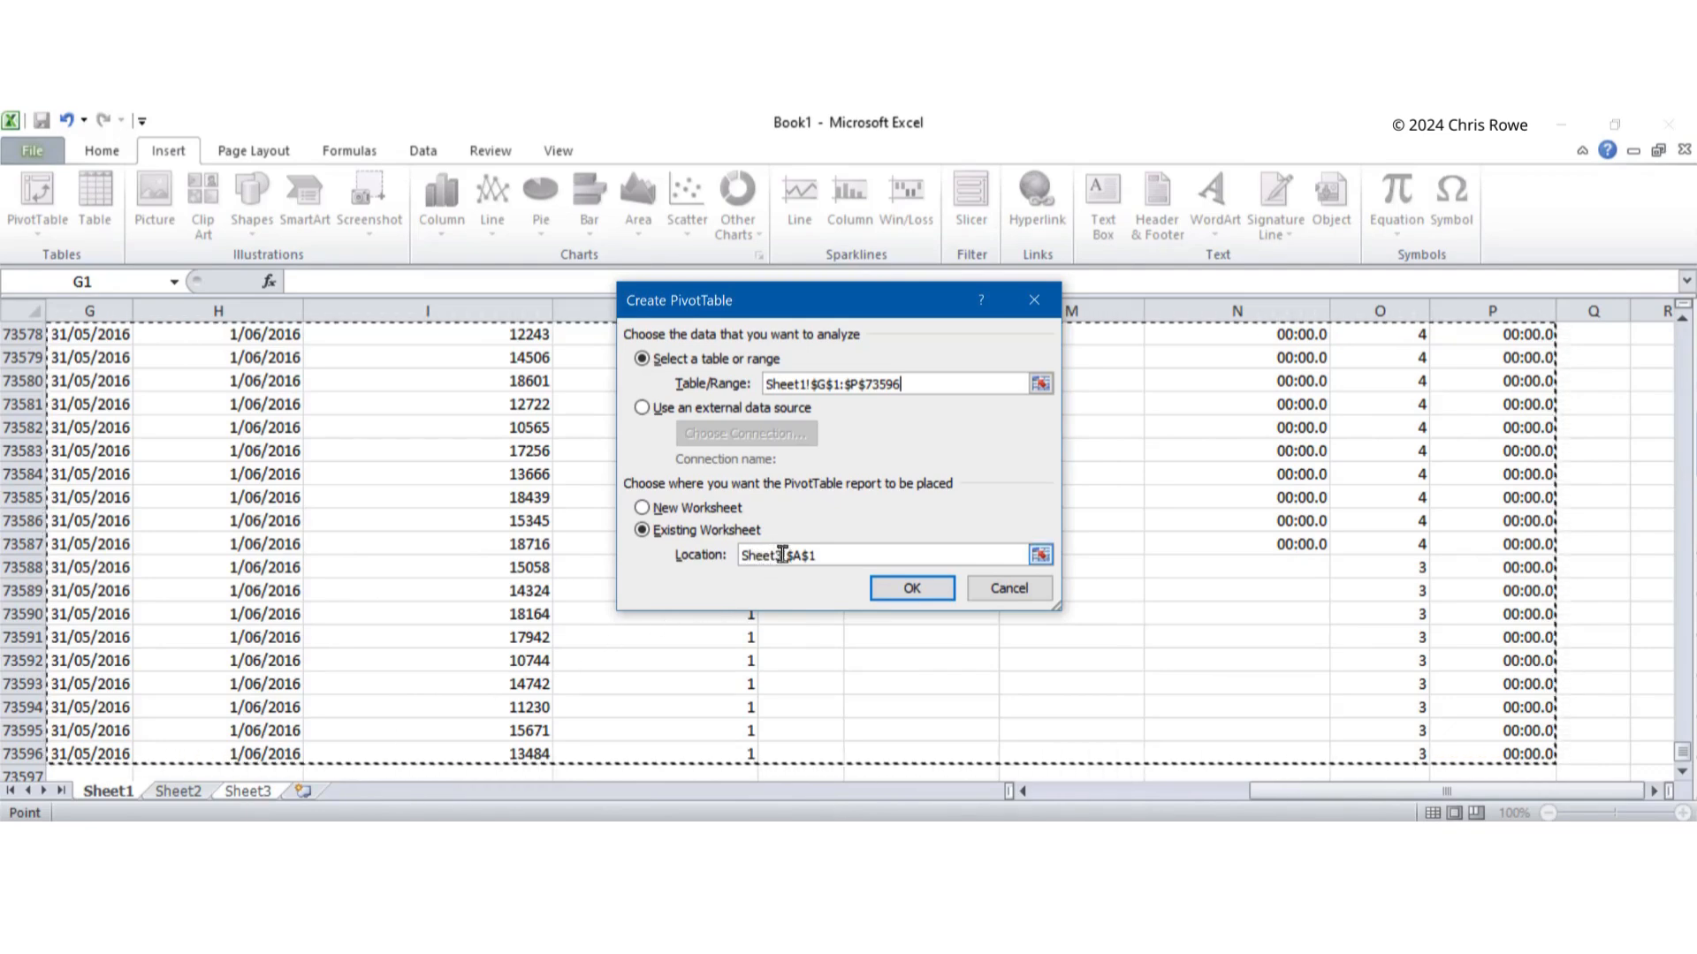
{"action": "left_click_drag", "start_coordinate": [818, 555], "coordinate": [789, 559]}
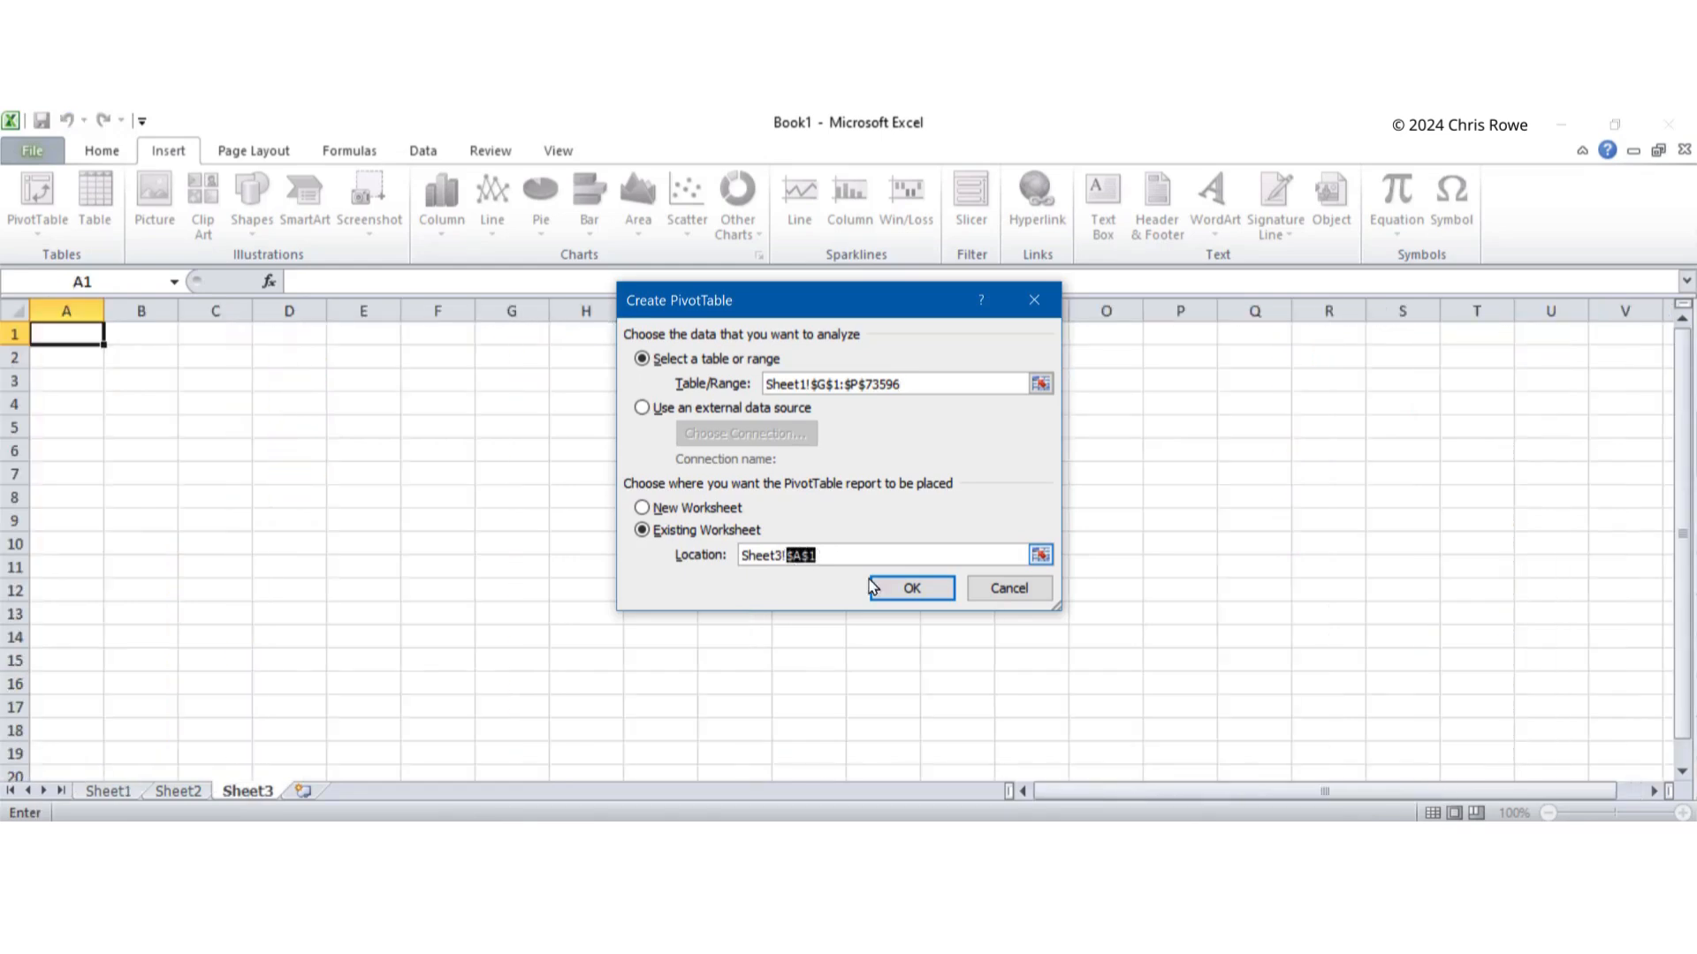
{"action": "left_click", "coordinate": [908, 589]}
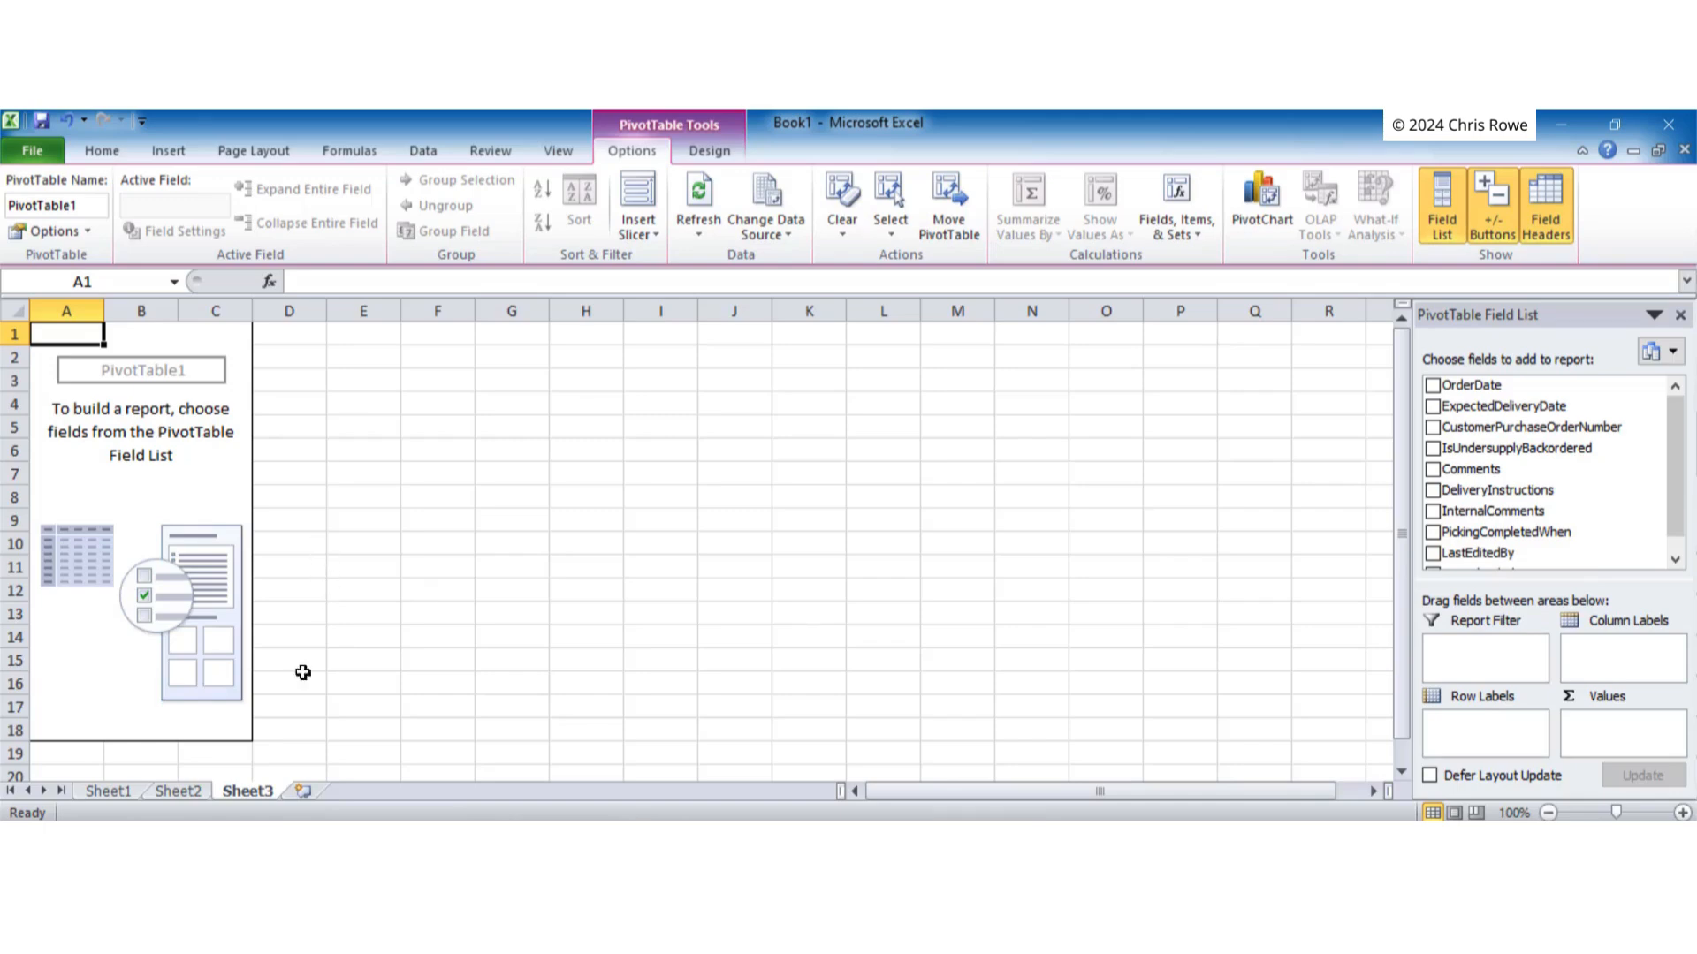
Examine the last rows of the pasted source data on Sheet1 and return to the PivotTable on Sheet3
{"action": "left_click", "coordinate": [109, 793]}
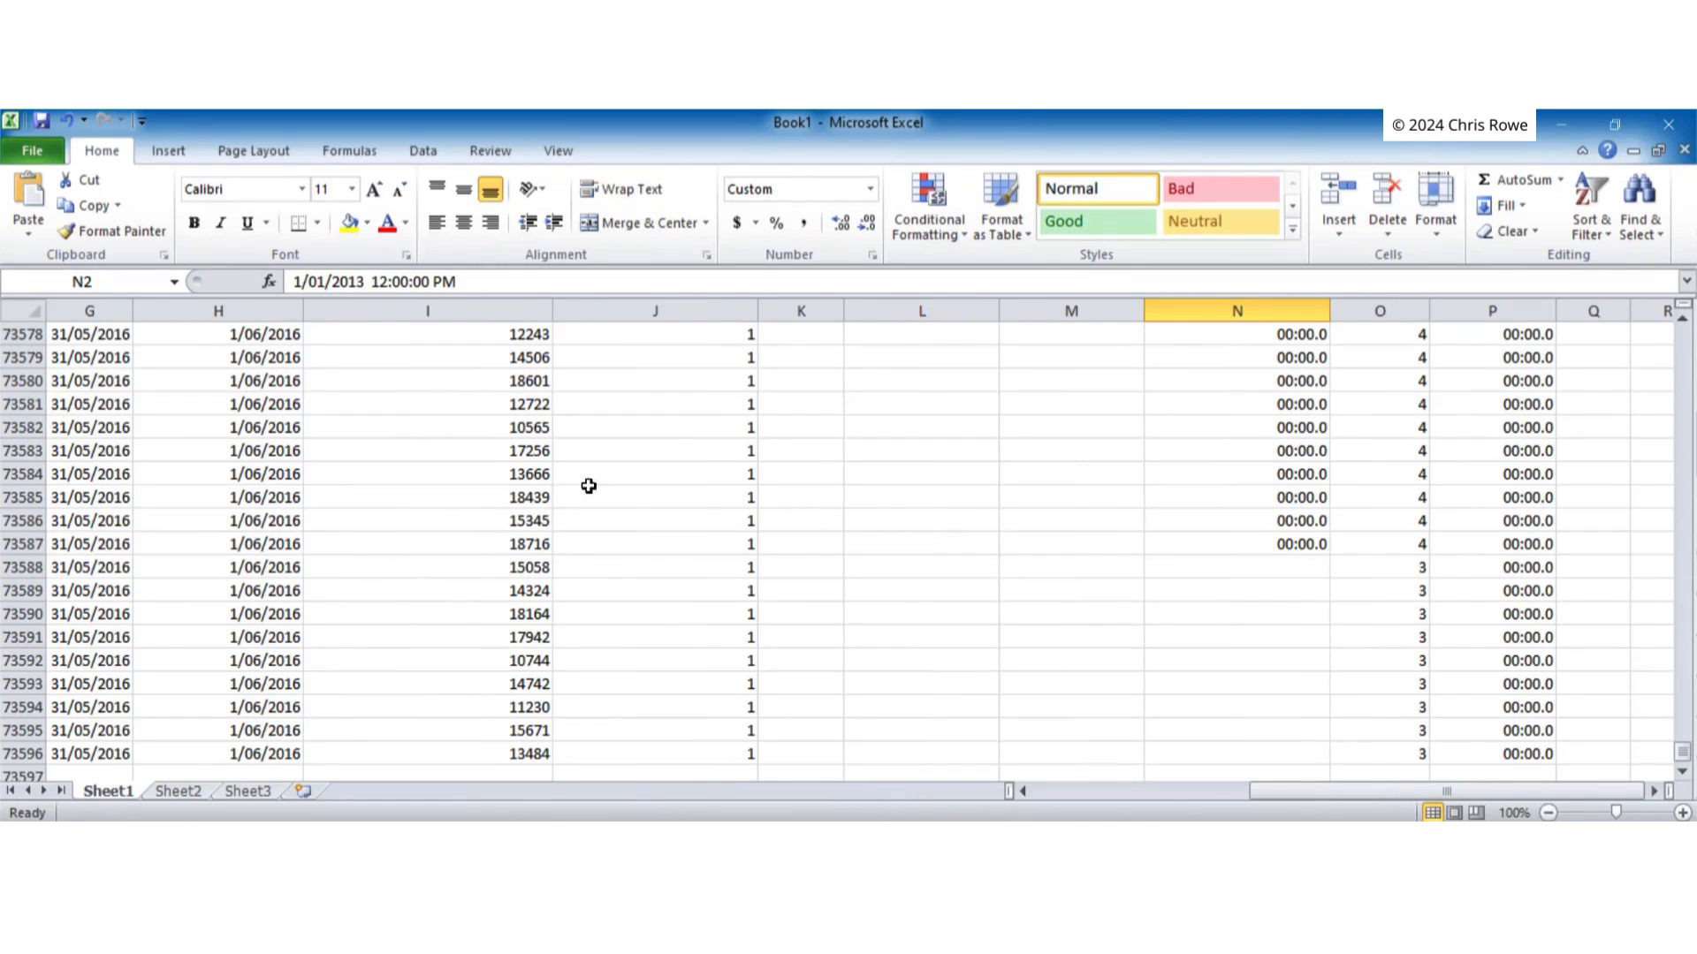
{"action": "scroll", "coordinate": [963, 530], "scroll_direction": "down", "scroll_amount": 1}
{"action": "left_click_drag", "start_coordinate": [1485, 713], "coordinate": [966, 768]}
{"action": "left_click", "coordinate": [606, 635]}
{"action": "scroll", "coordinate": [607, 635], "scroll_direction": "up", "scroll_amount": 1}
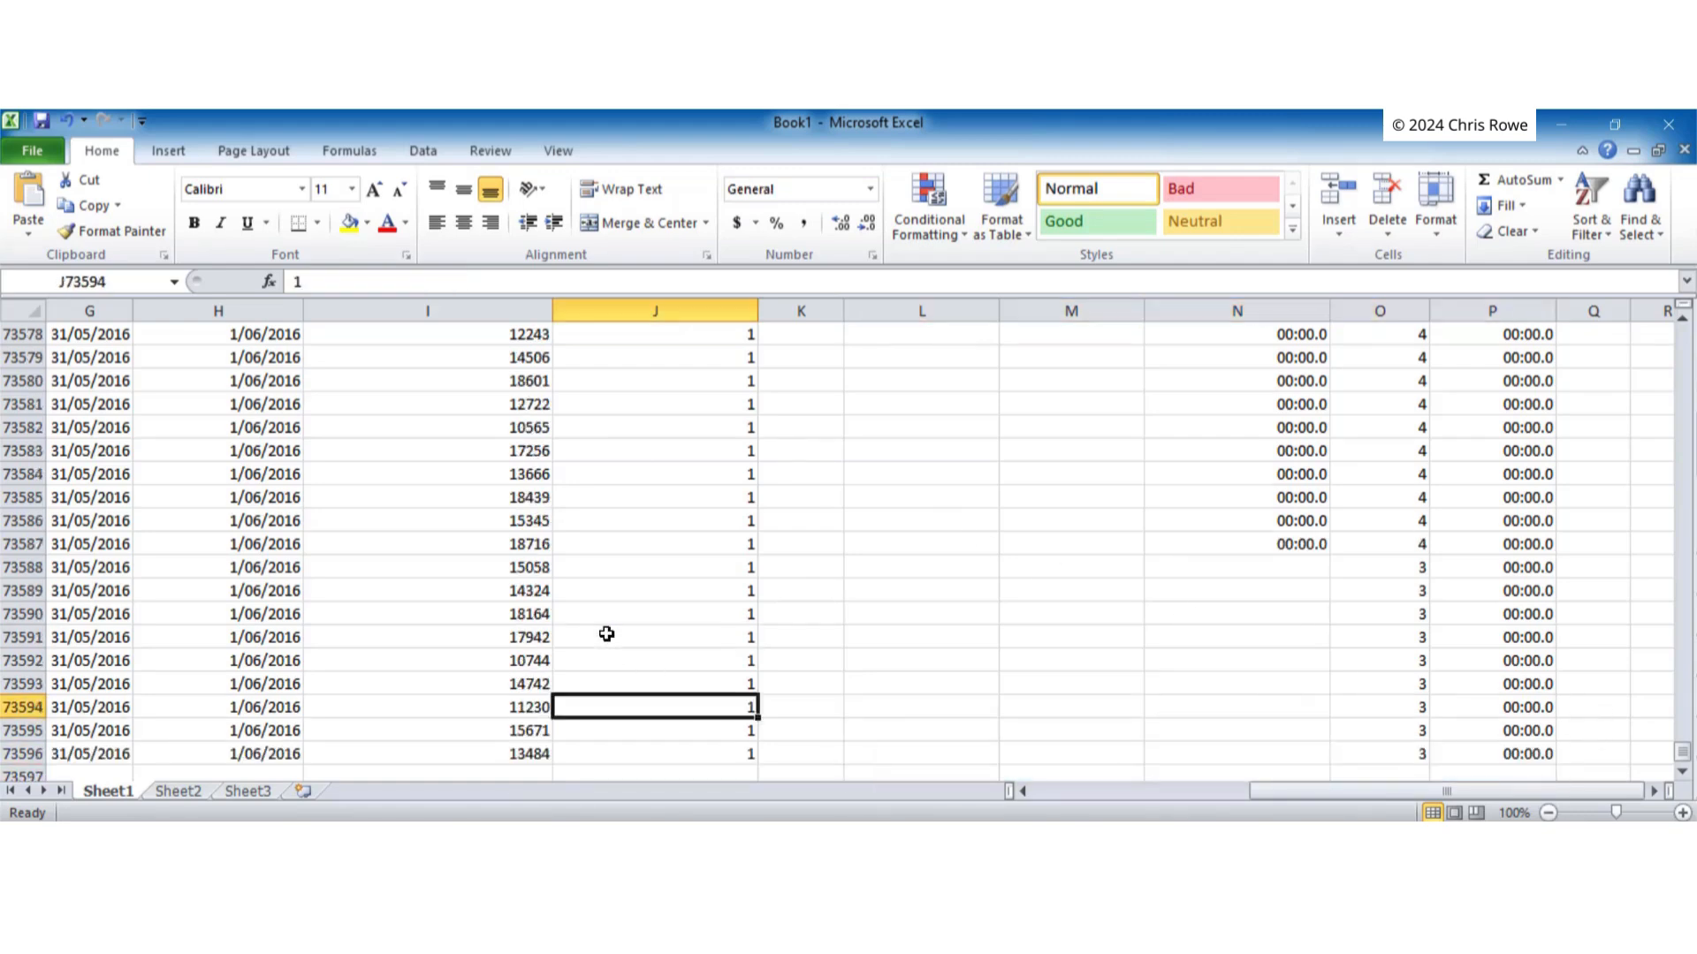
{"action": "scroll", "coordinate": [606, 634], "scroll_direction": "up", "scroll_amount": 9}
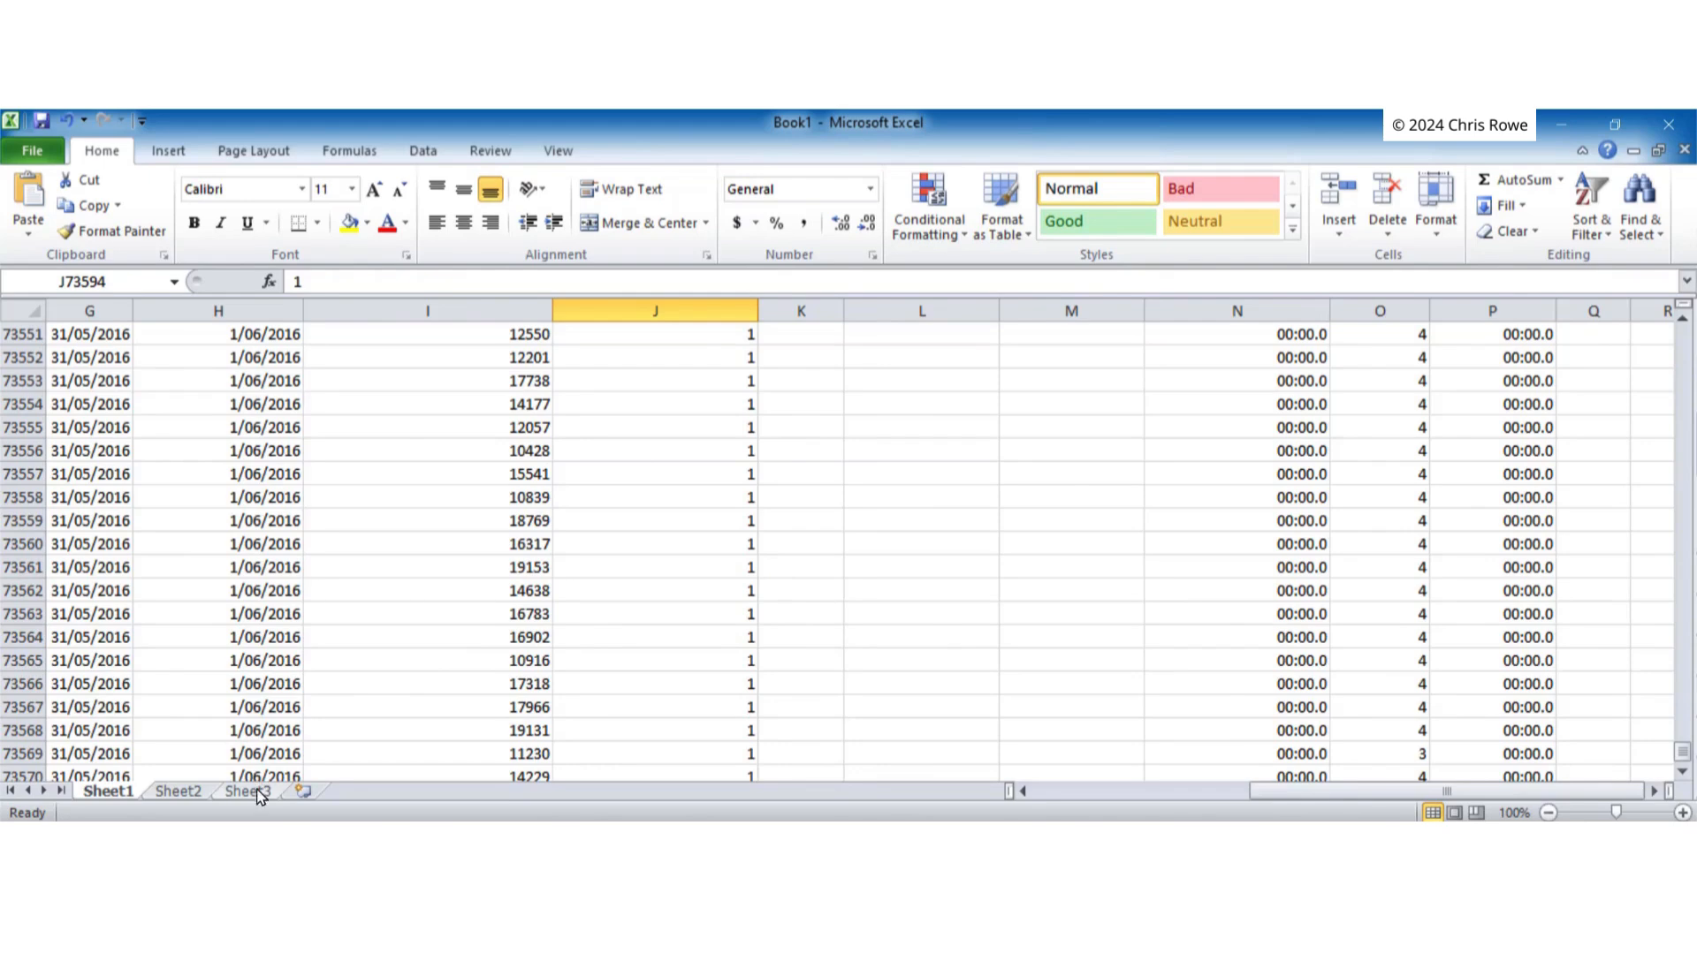
{"action": "left_click", "coordinate": [247, 791]}
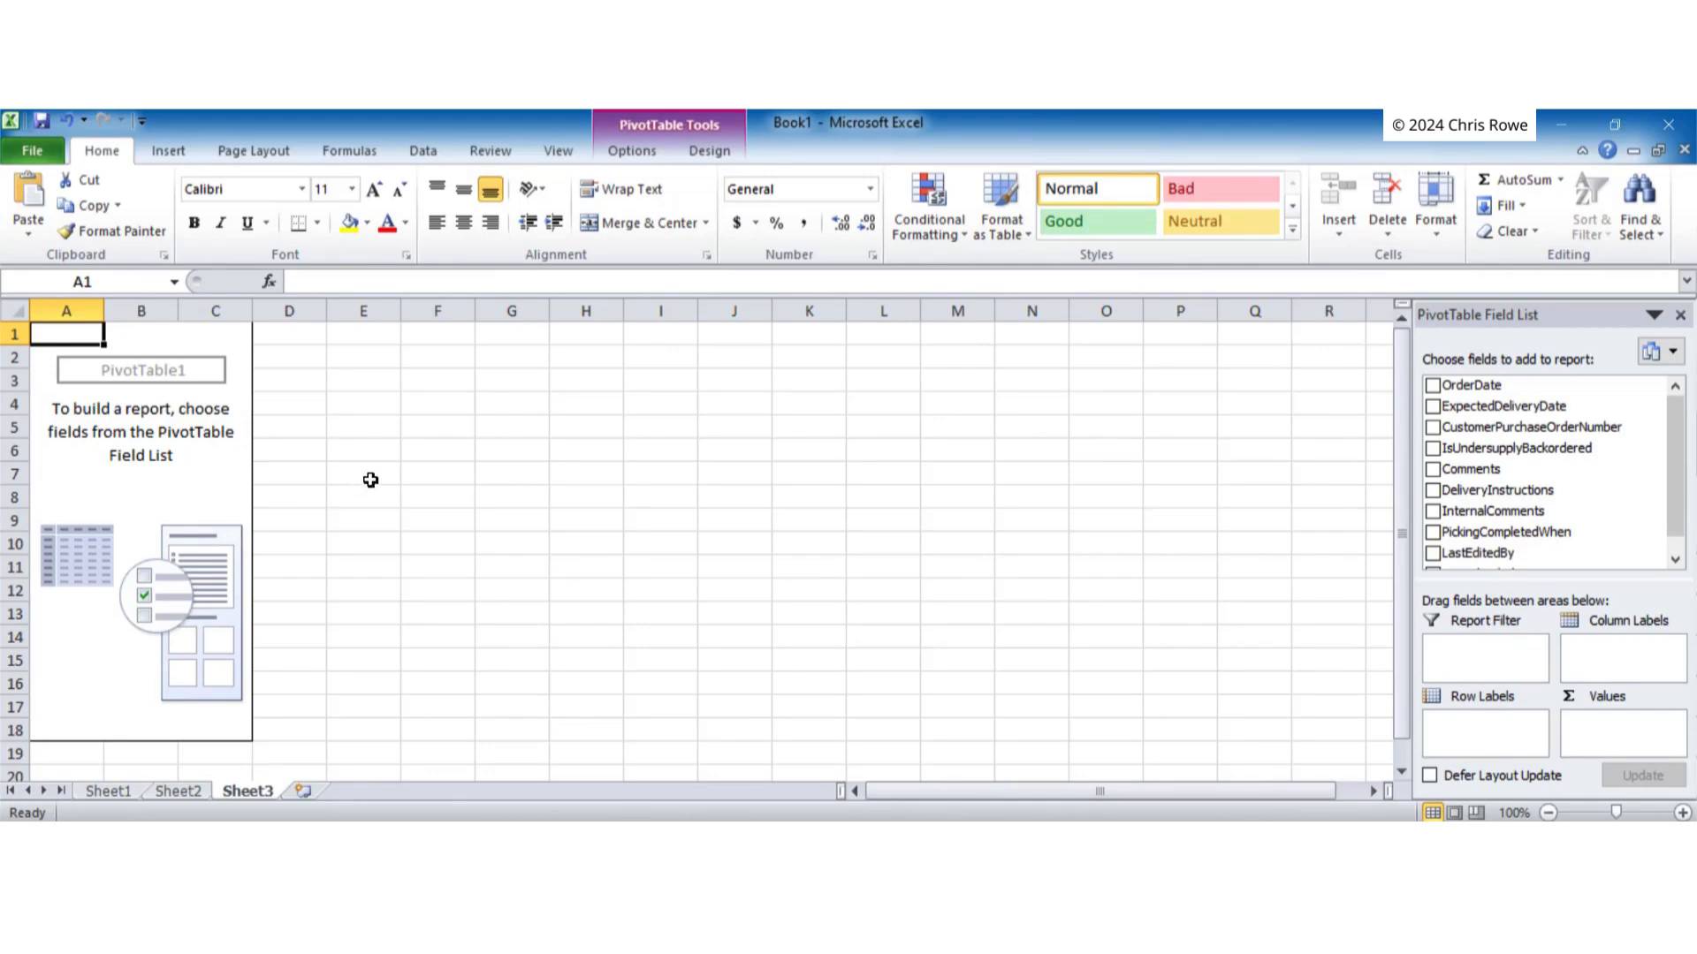
Add a new worksheet and create a PivotTable at Sheet4!$A$1 from the entire imported Orders table on Sheet2
{"action": "left_click", "coordinate": [302, 792]}
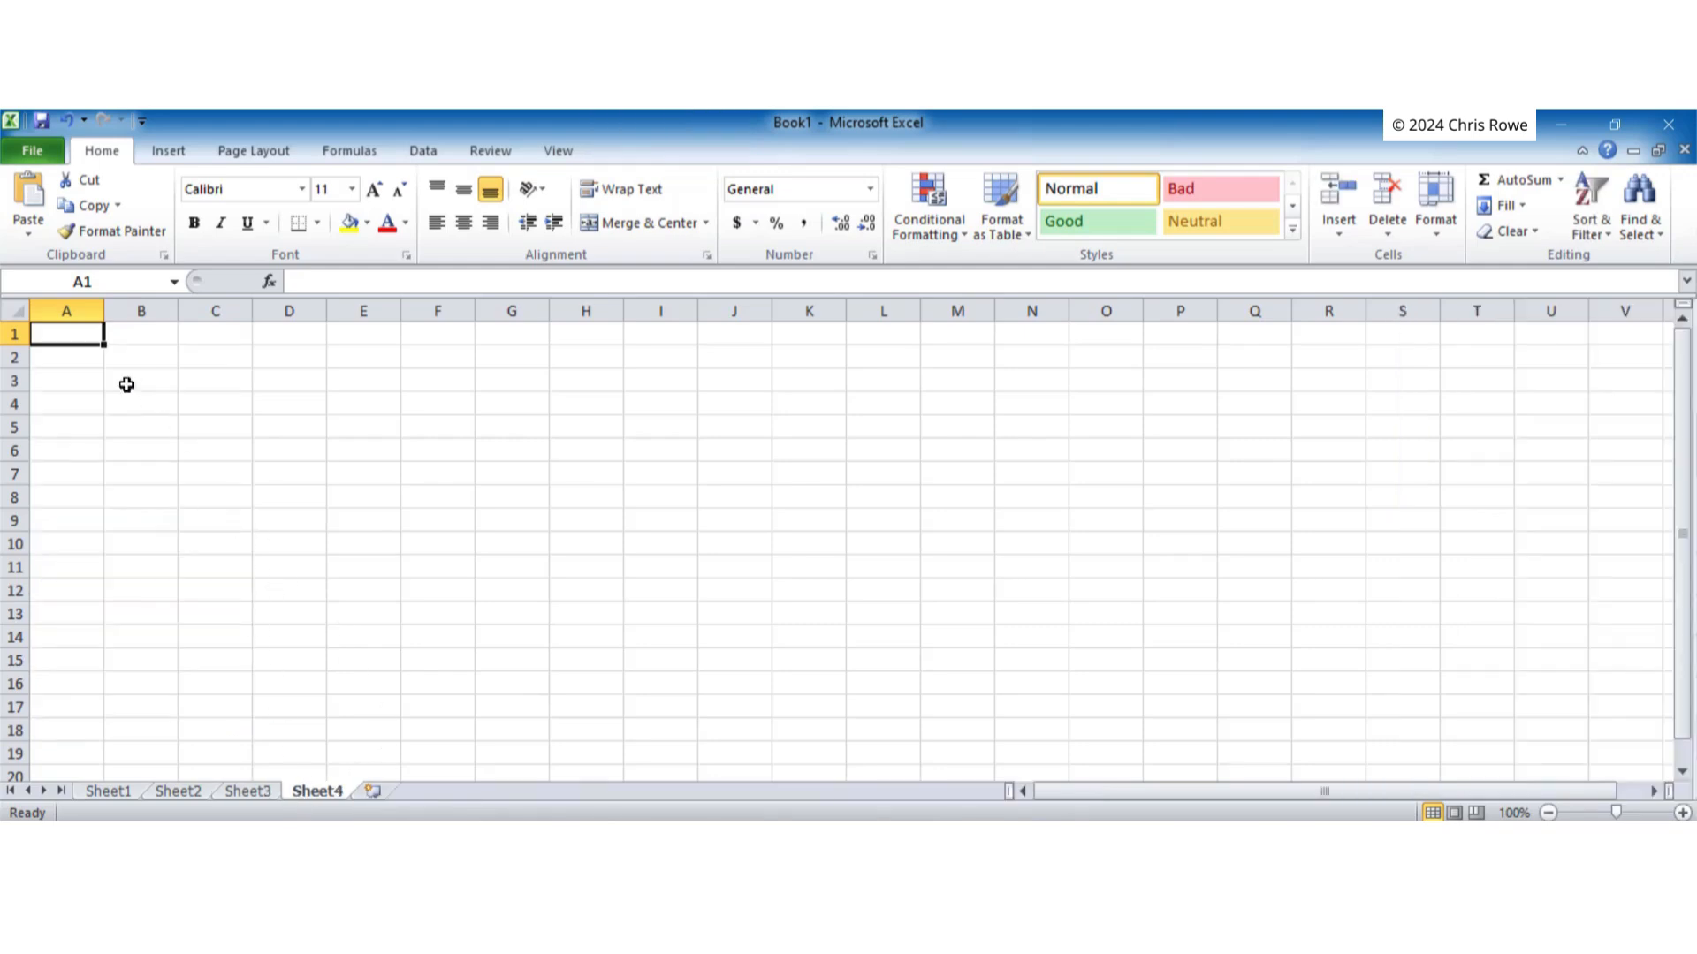
{"action": "left_click", "coordinate": [168, 152]}
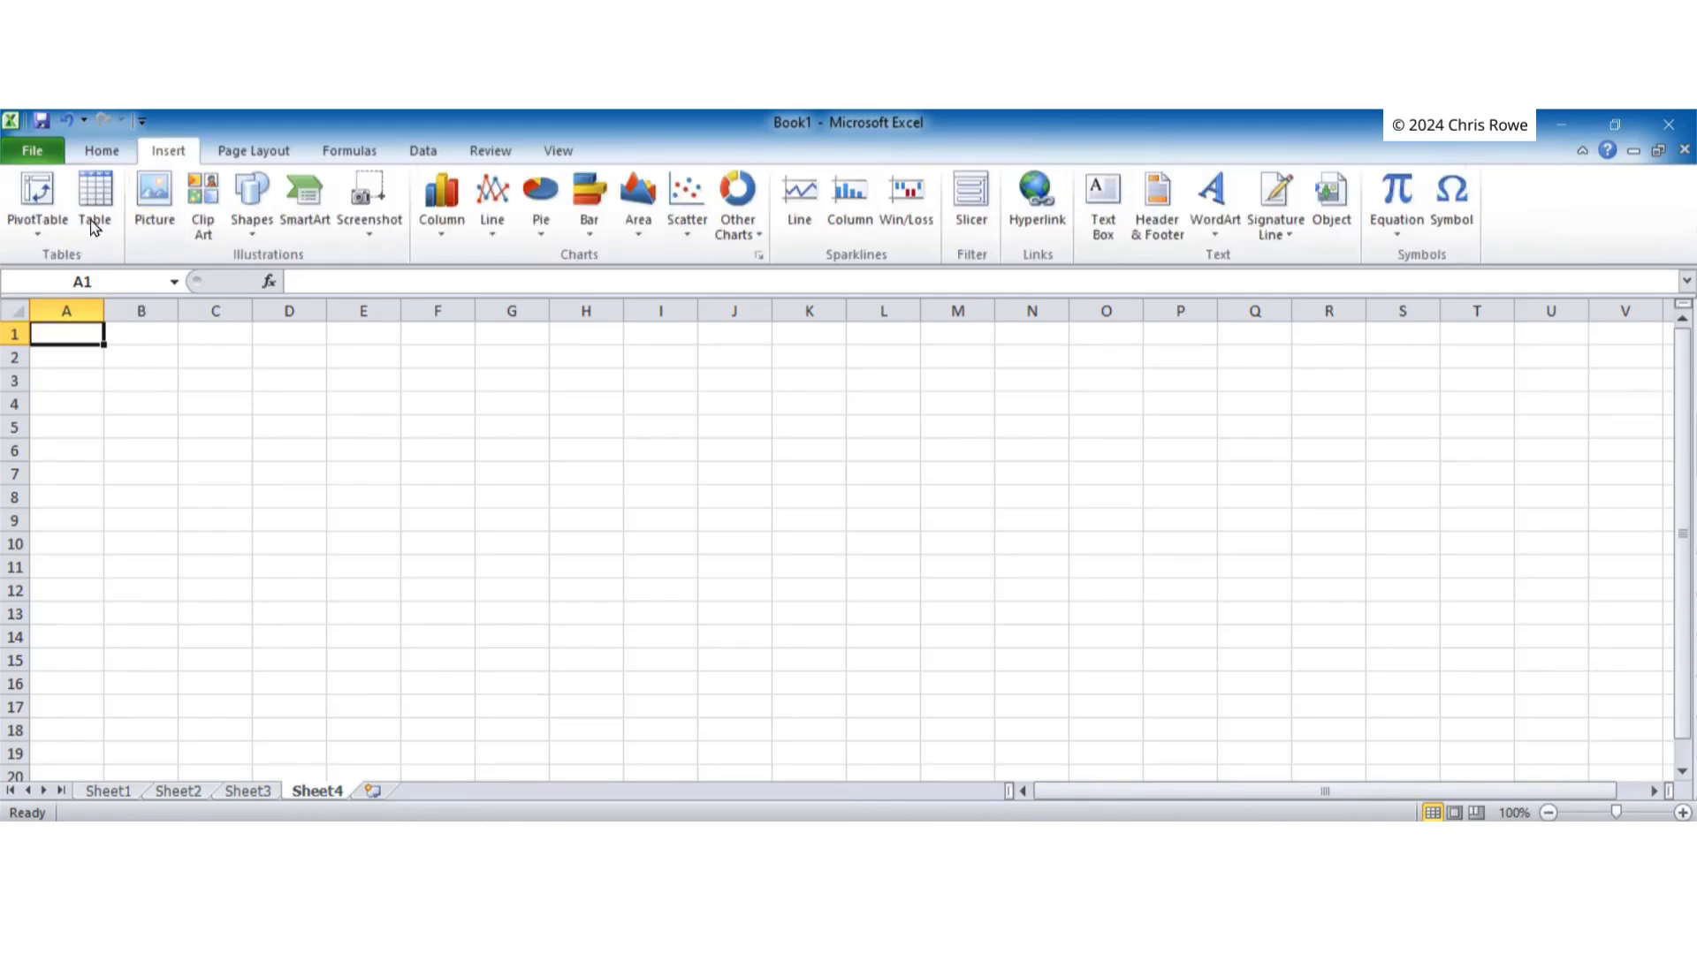
{"action": "left_click", "coordinate": [37, 193]}
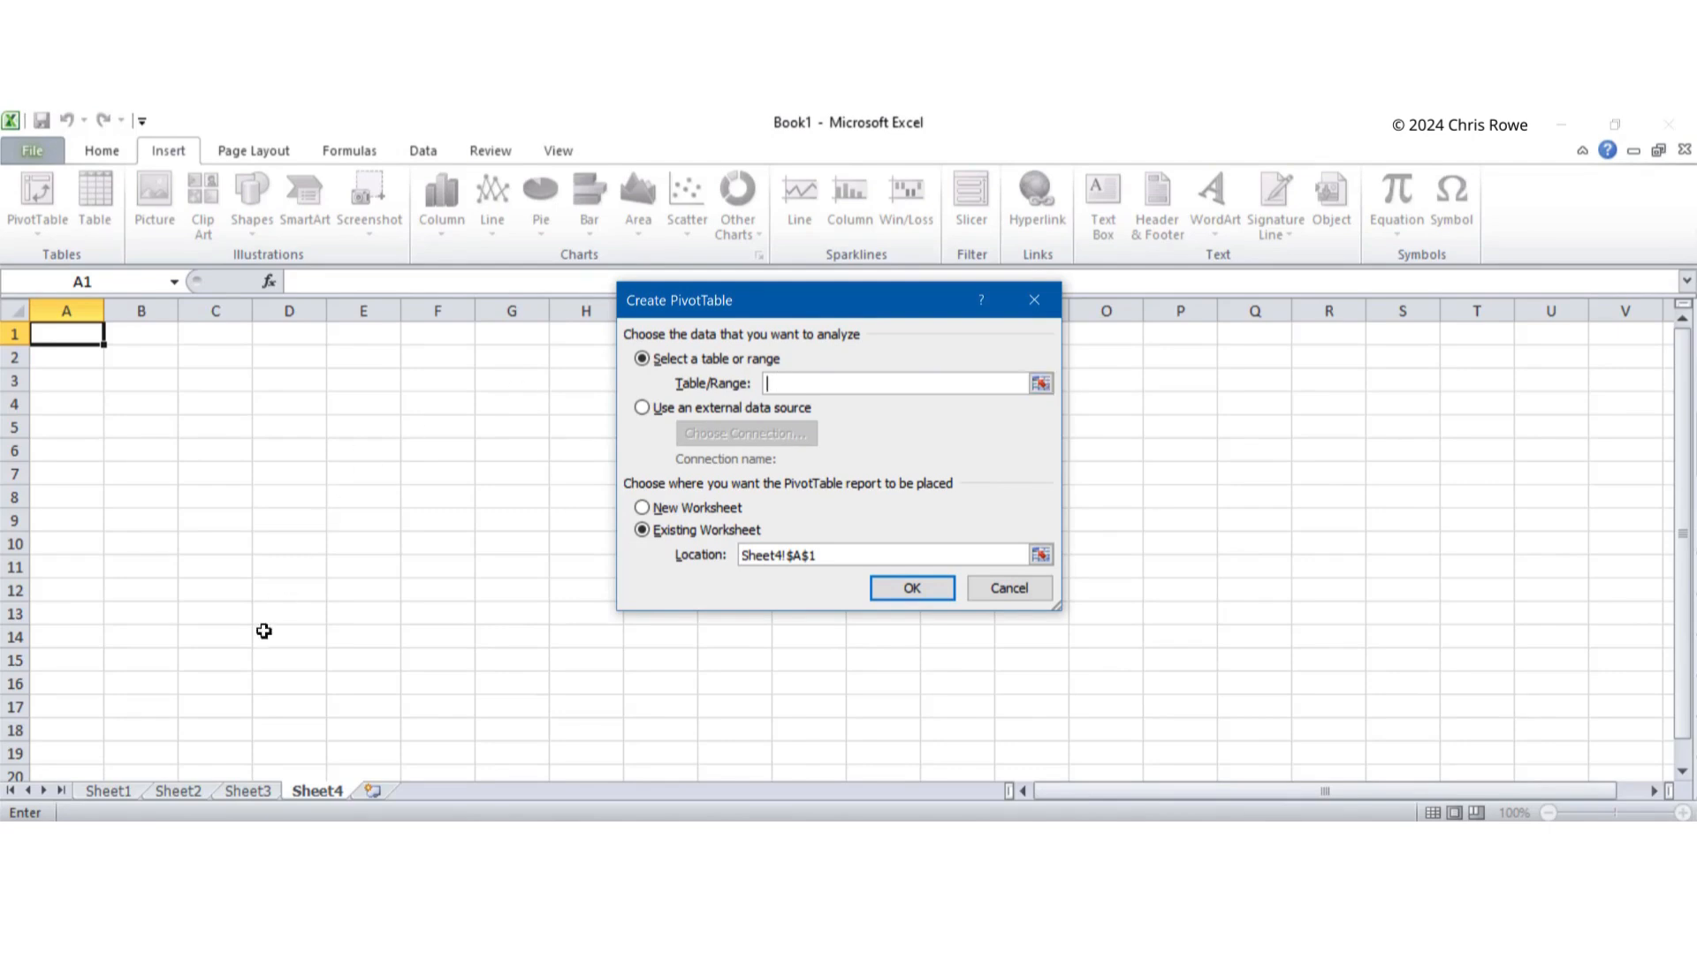
{"action": "left_click", "coordinate": [177, 791]}
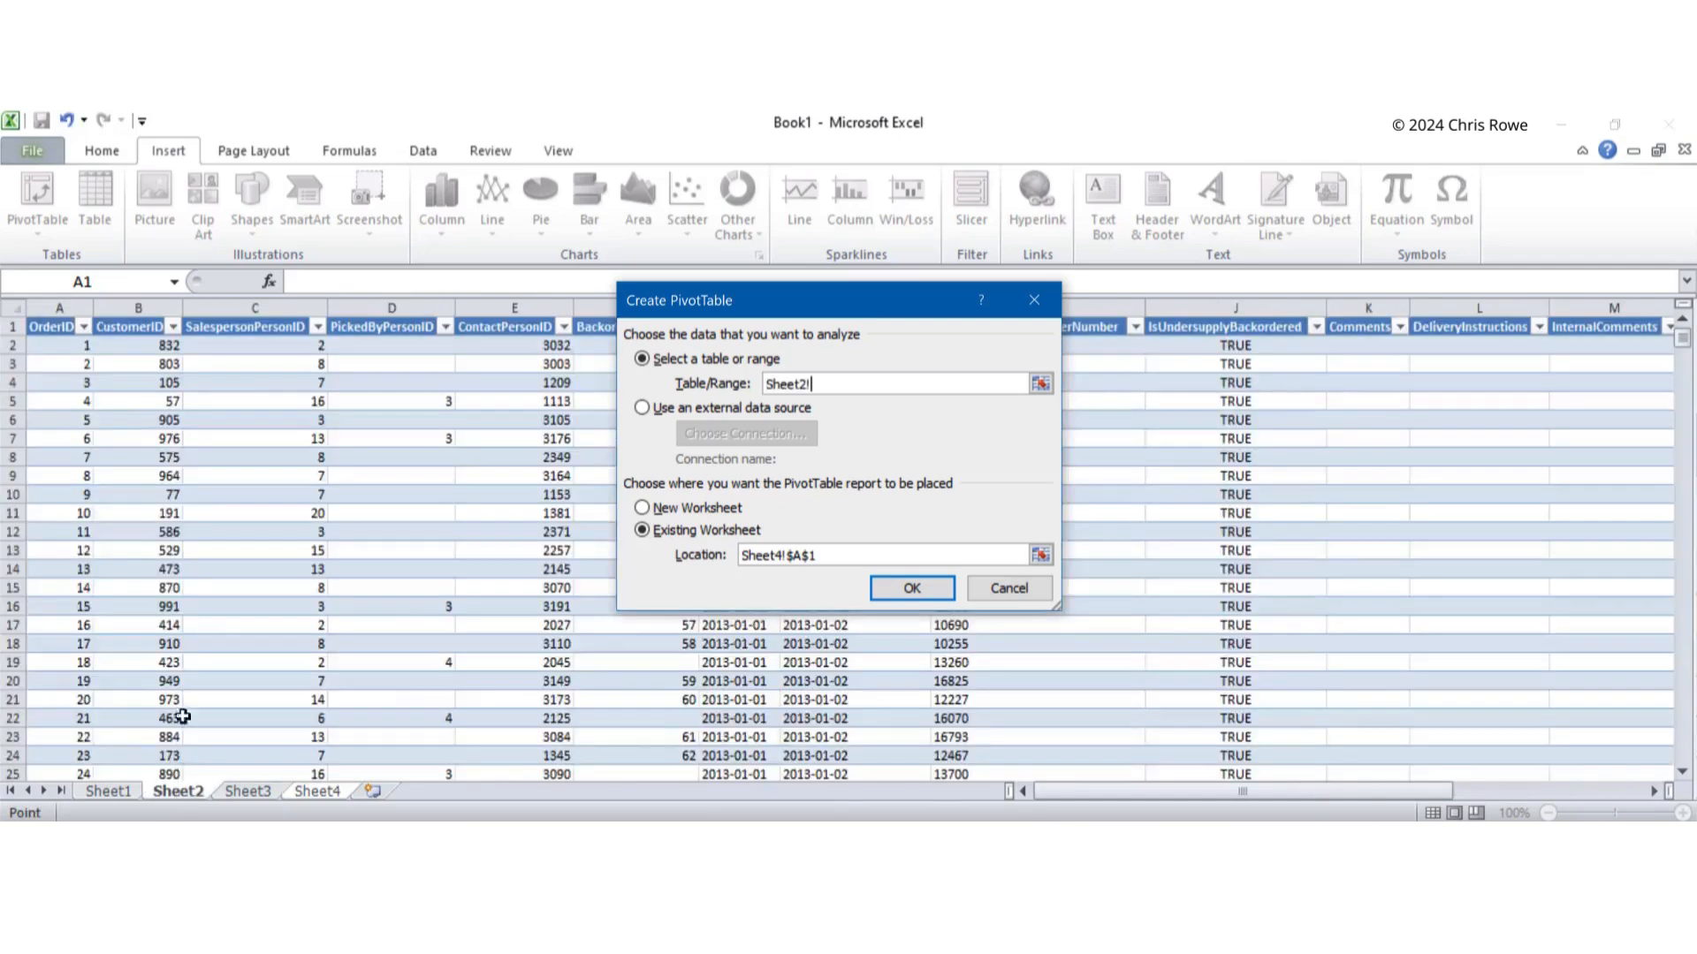
{"action": "left_click", "coordinate": [48, 325]}
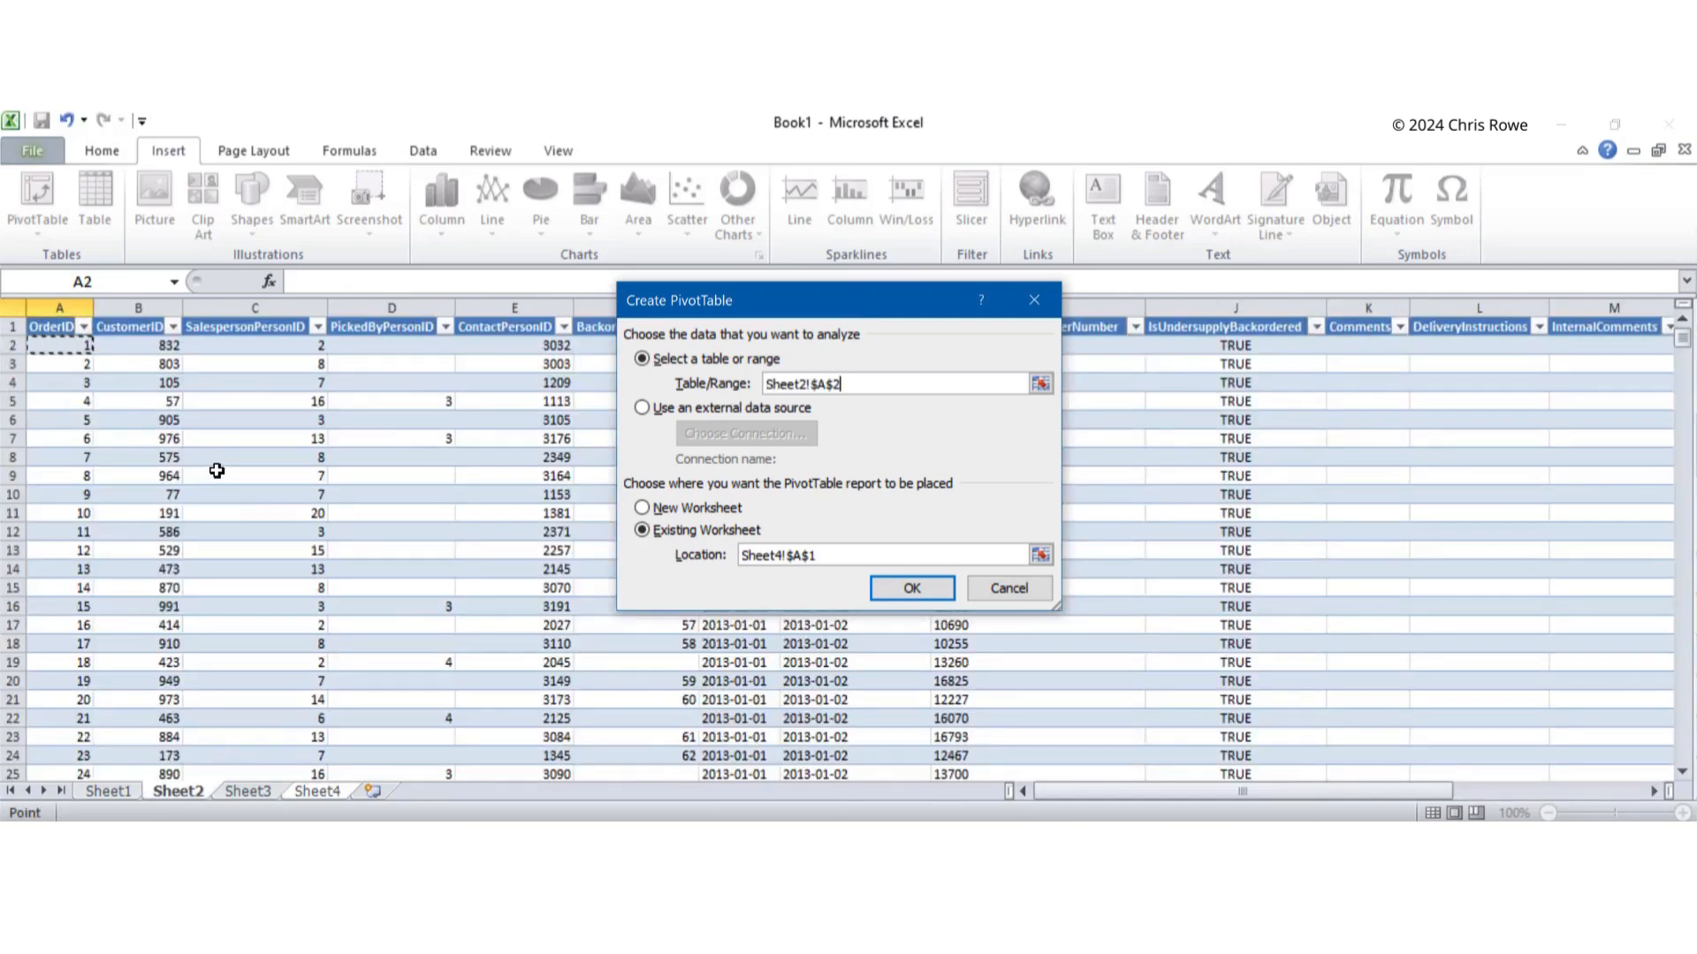
{"action": "key", "text": "ctrl+shift+Down"}
{"action": "key", "text": "ctrl+shift+Right"}
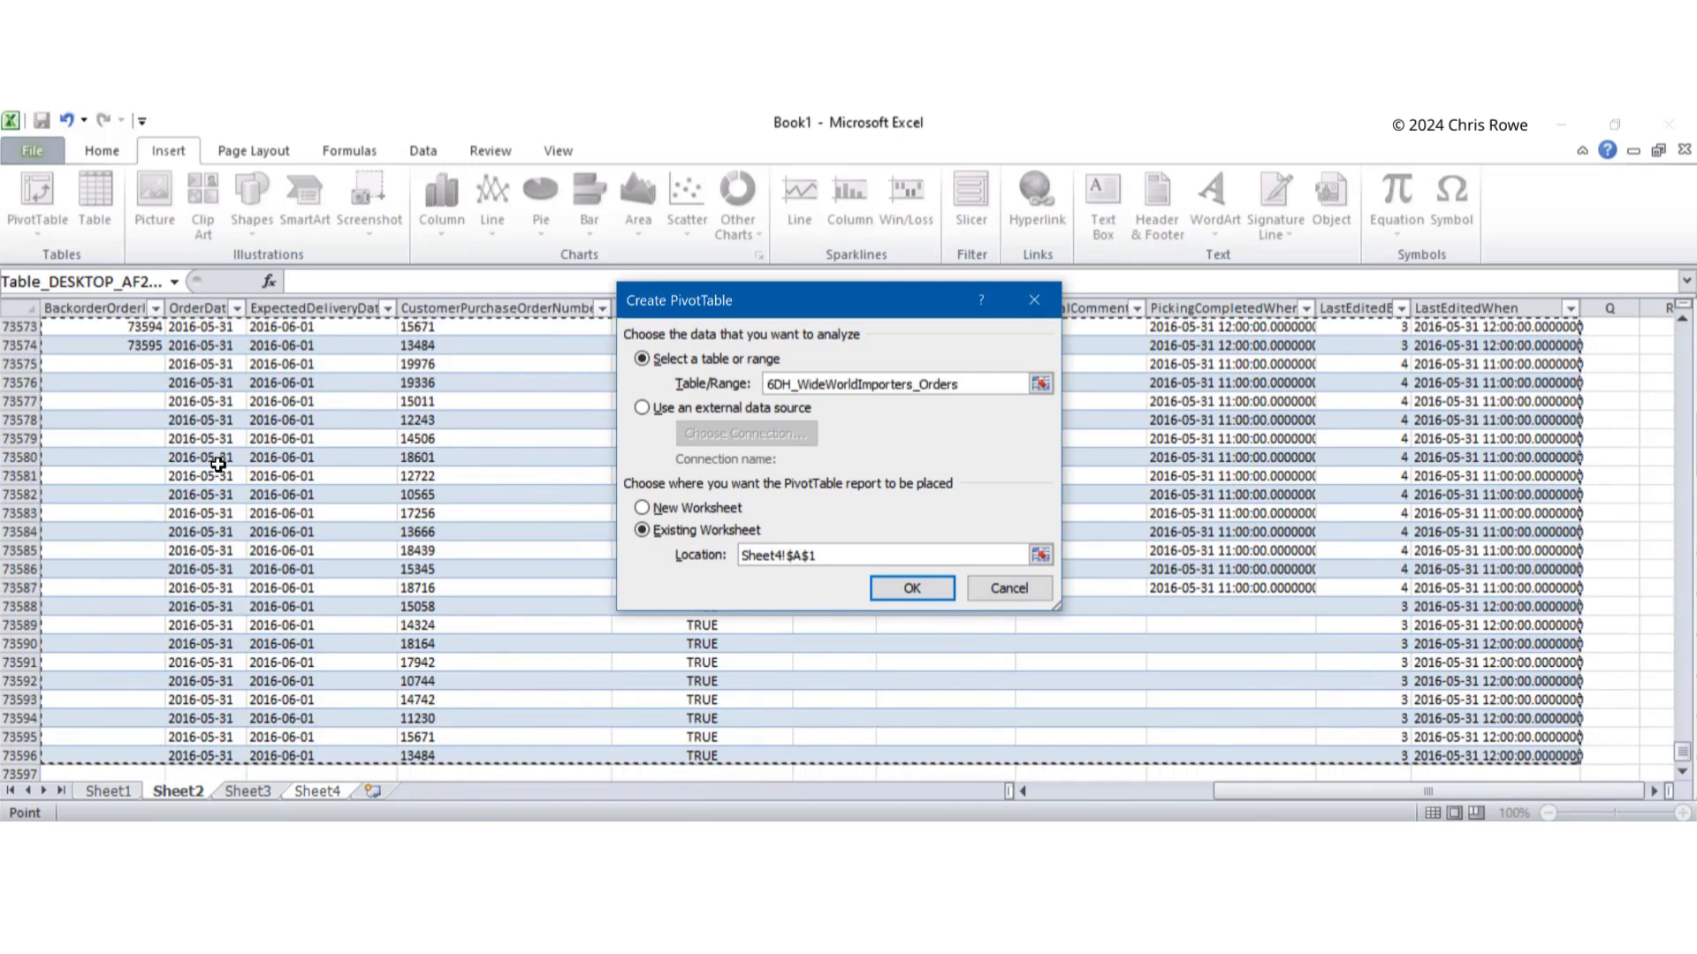
{"action": "left_click", "coordinate": [909, 591]}
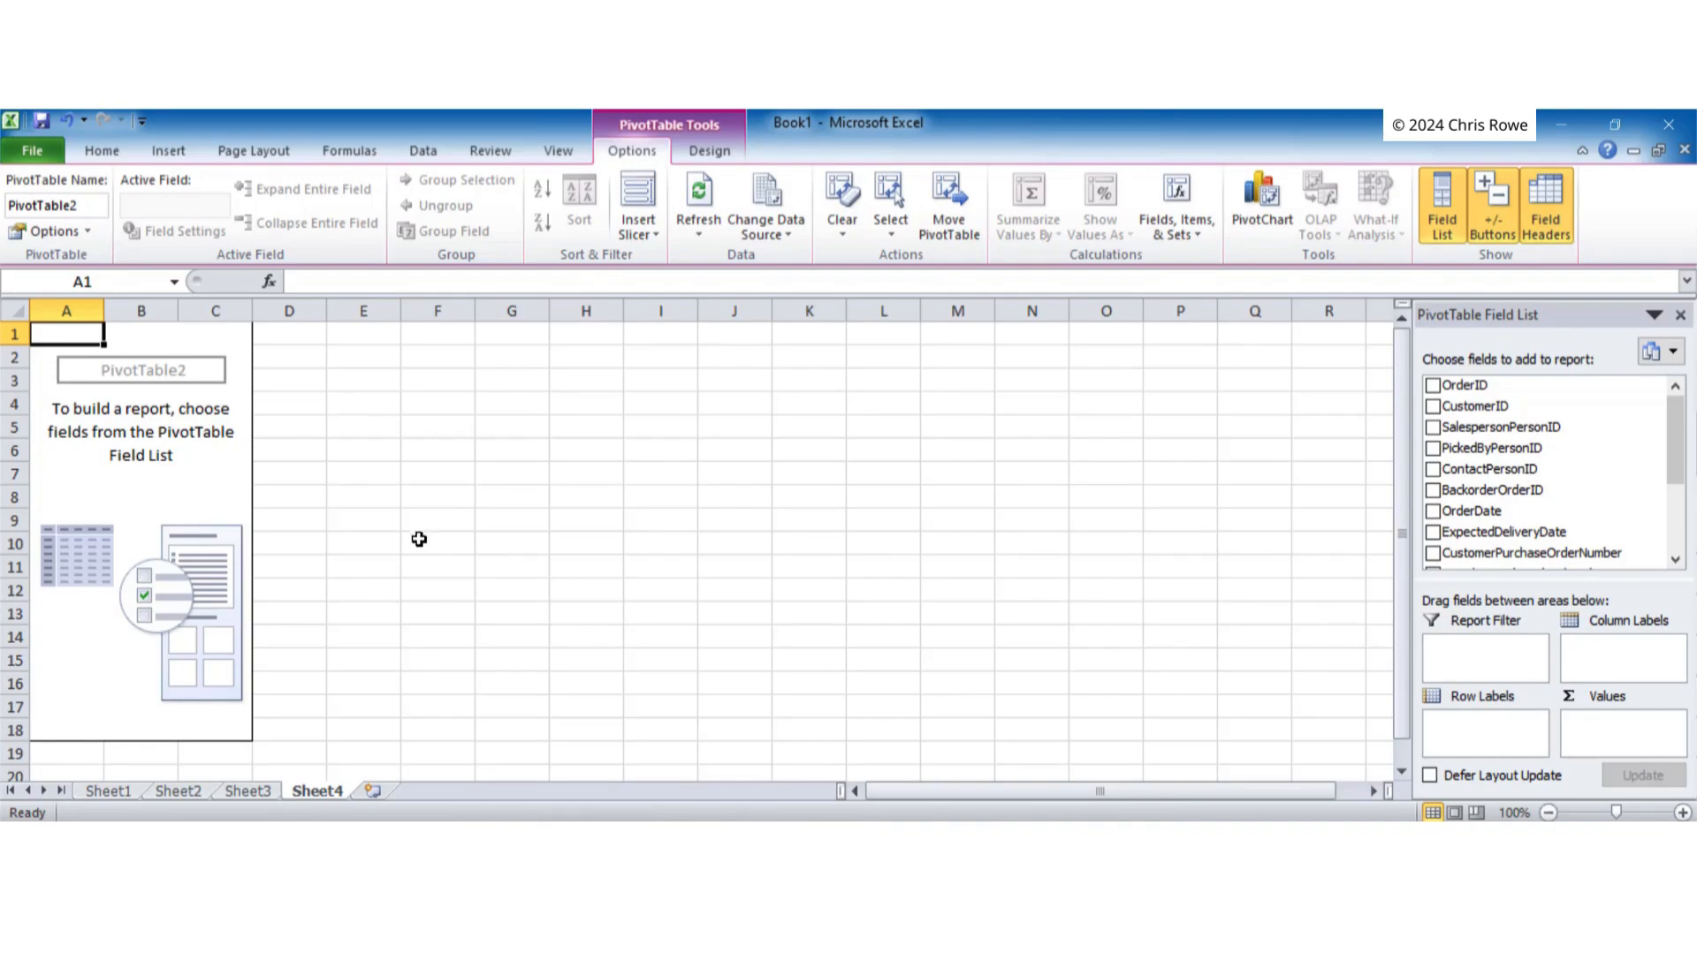
Examine the last rows of the imported Orders table on Sheet2 and return to the PivotTable on Sheet4
{"action": "left_click", "coordinate": [178, 791]}
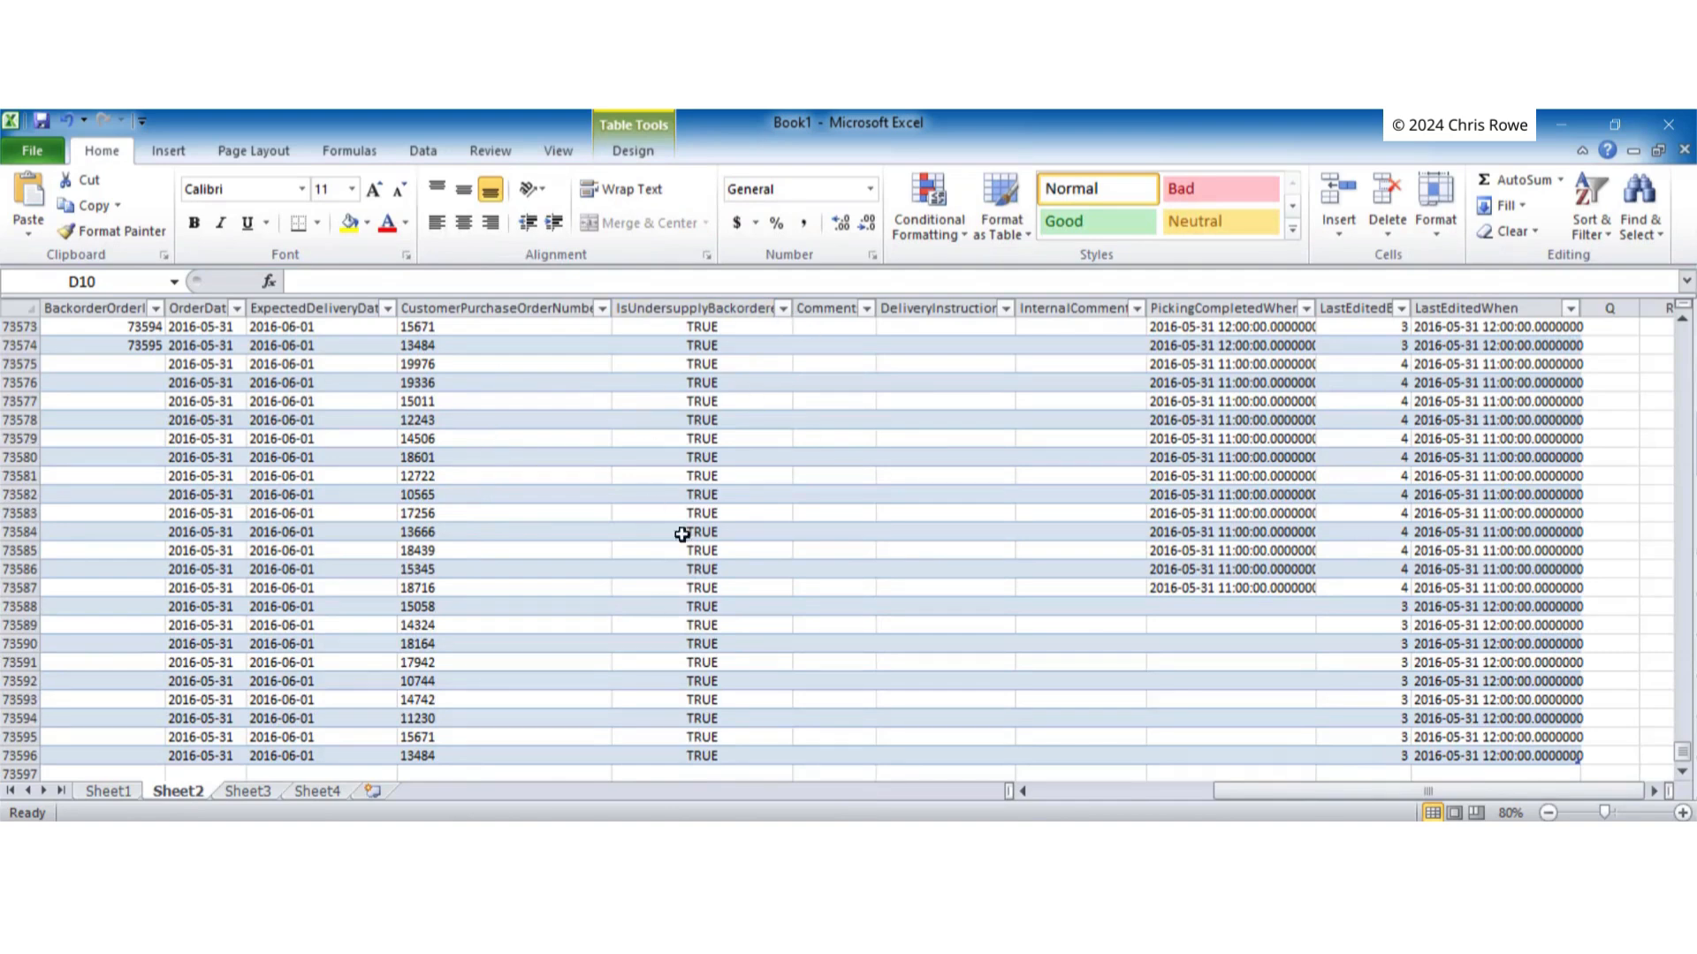
{"action": "scroll", "coordinate": [733, 425], "scroll_direction": "down", "scroll_amount": 2}
{"action": "scroll", "coordinate": [732, 424], "scroll_direction": "up", "scroll_amount": 3}
{"action": "scroll", "coordinate": [733, 424], "scroll_direction": "down", "scroll_amount": 2}
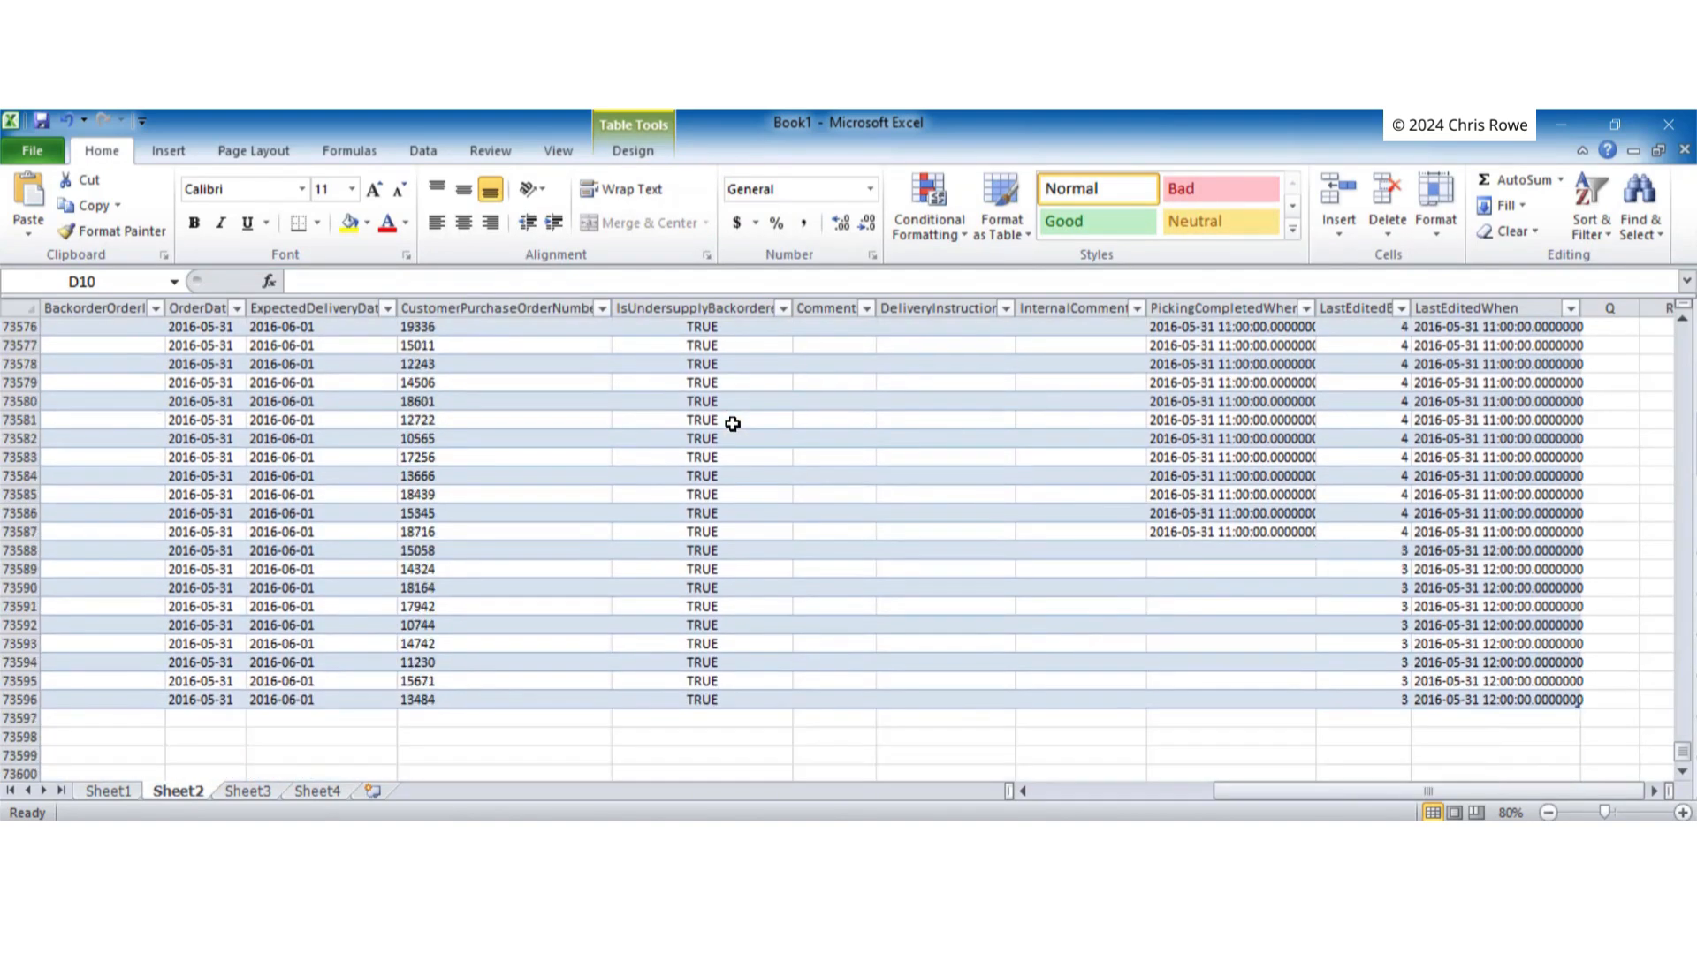
{"action": "left_click", "coordinate": [314, 790]}
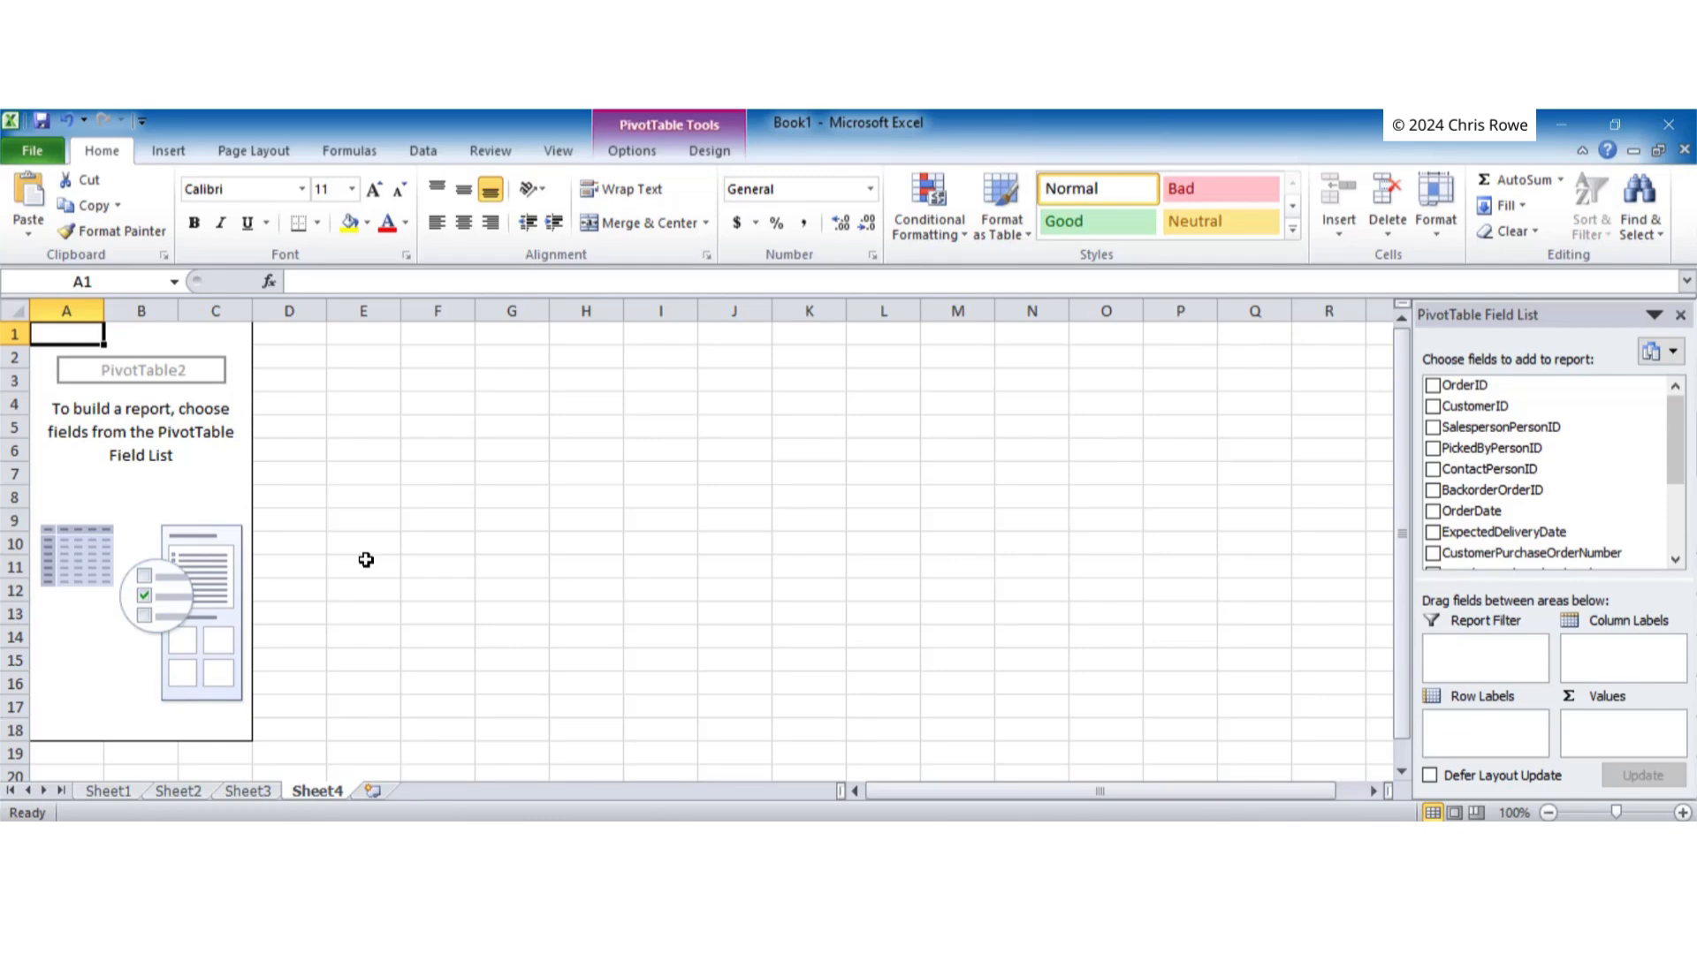
Add a new worksheet and create a PivotTable at Sheet5!$A$1 from the external WideWorldImporters Orders connection
{"action": "left_click", "coordinate": [374, 793]}
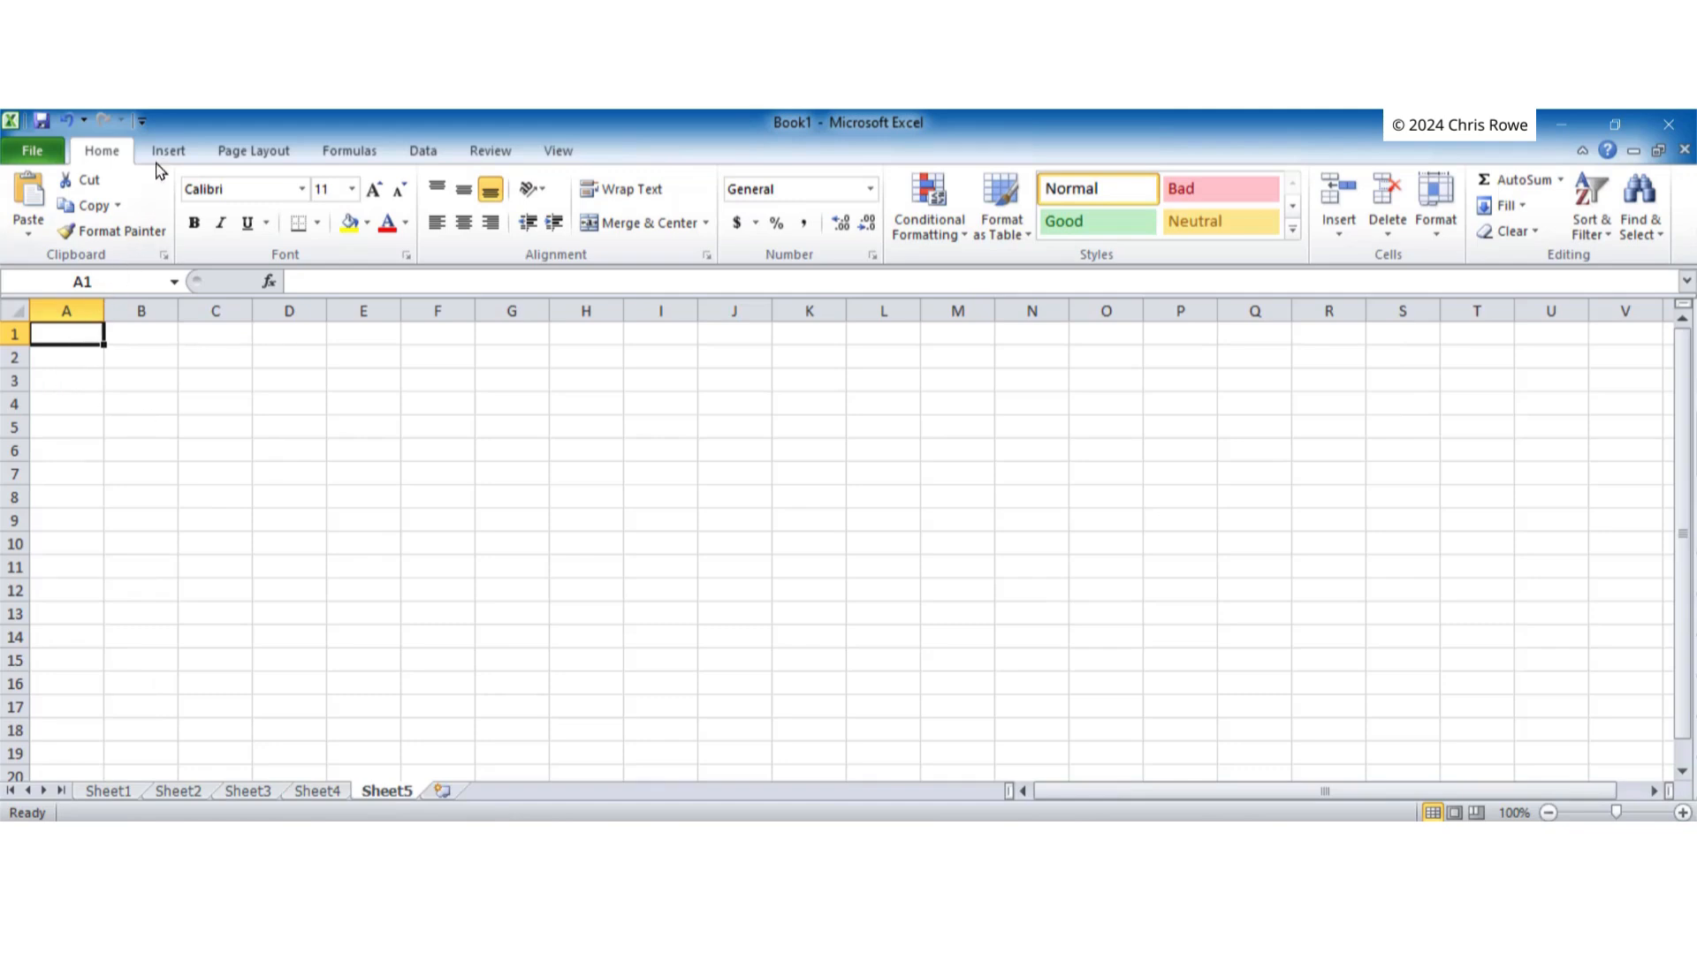
{"action": "left_click", "coordinate": [168, 151]}
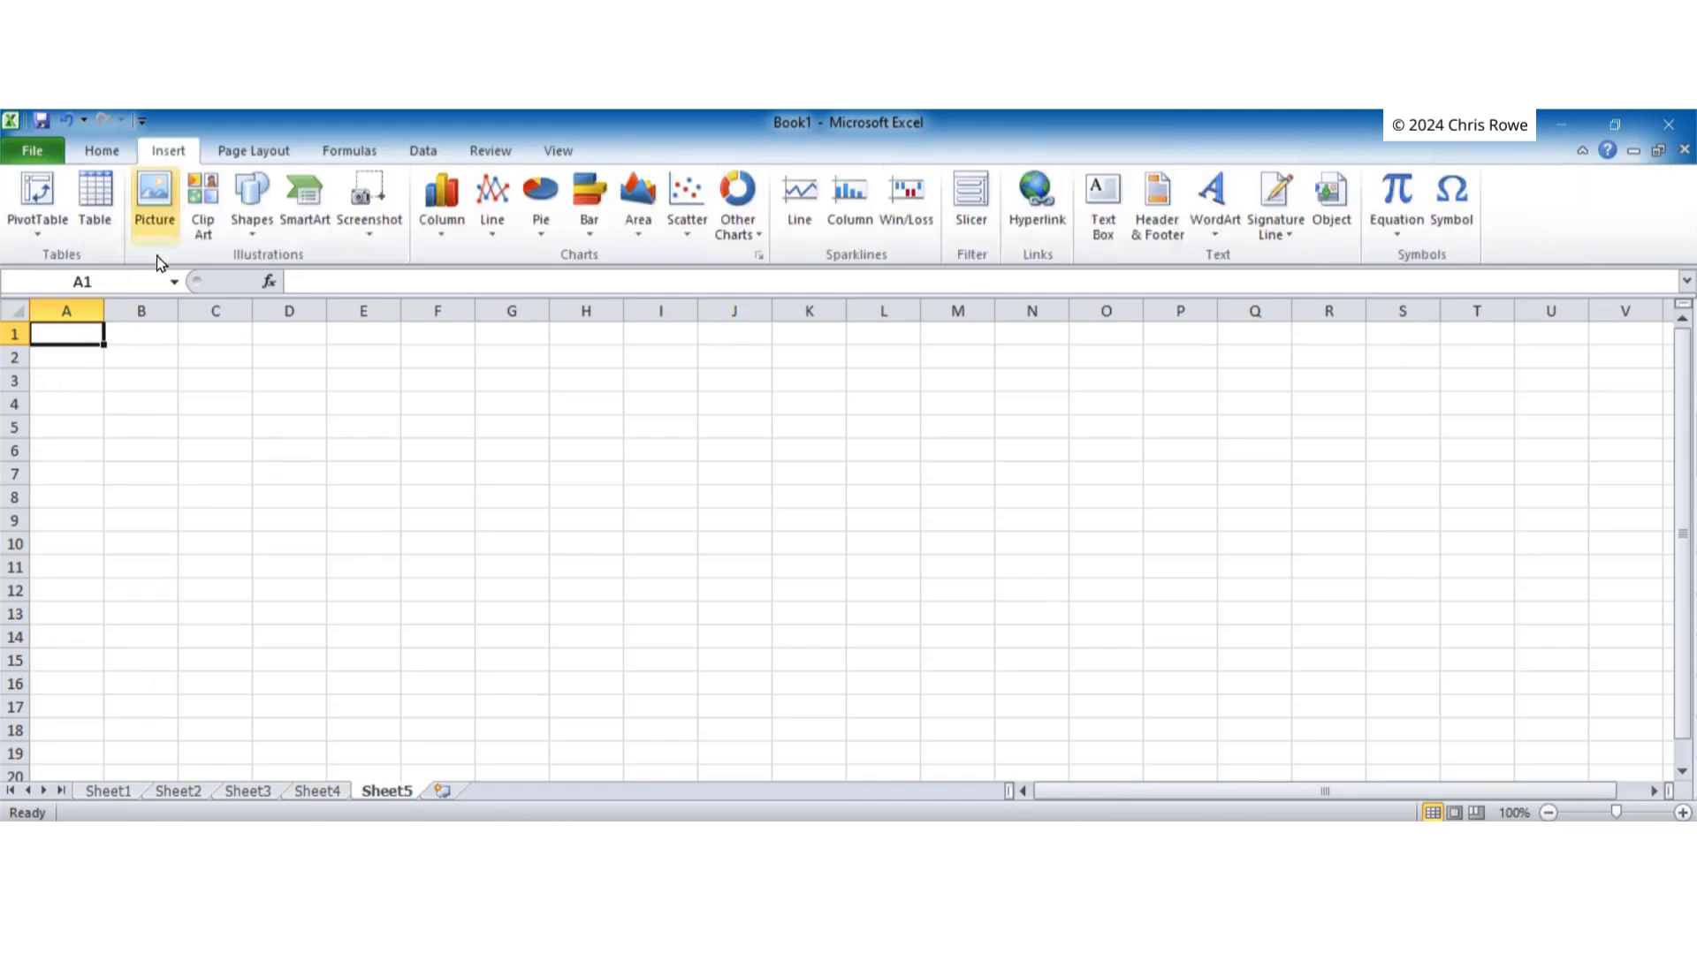
{"action": "left_click", "coordinate": [37, 196]}
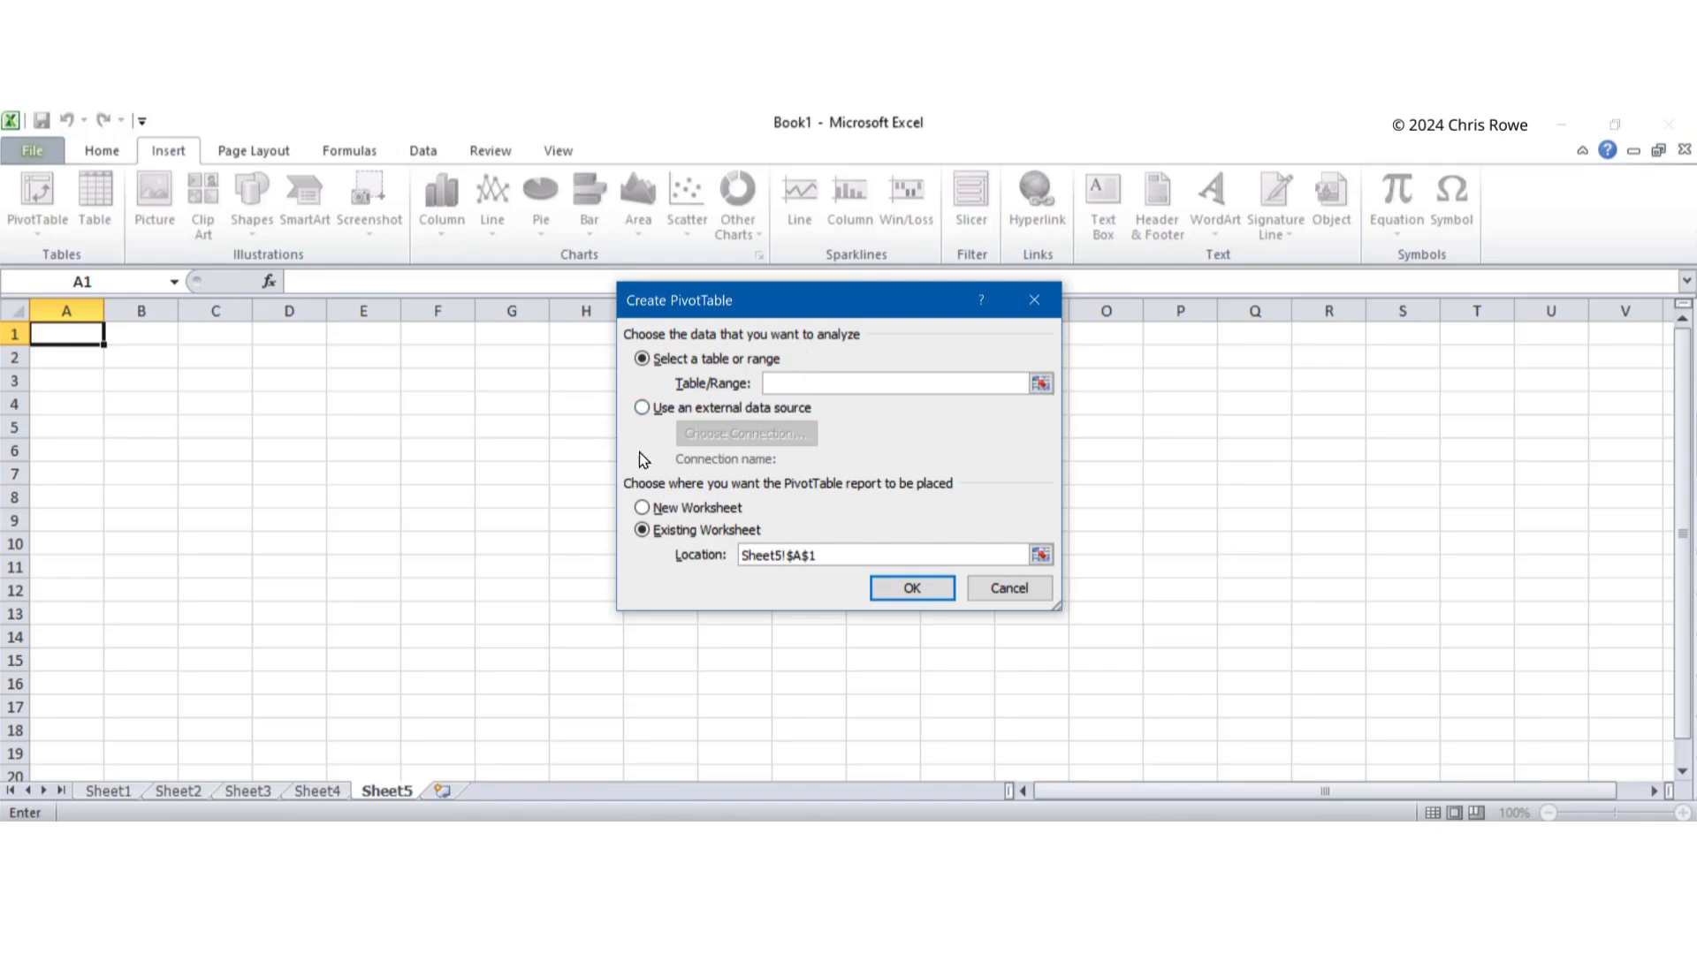
{"action": "left_click", "coordinate": [642, 409]}
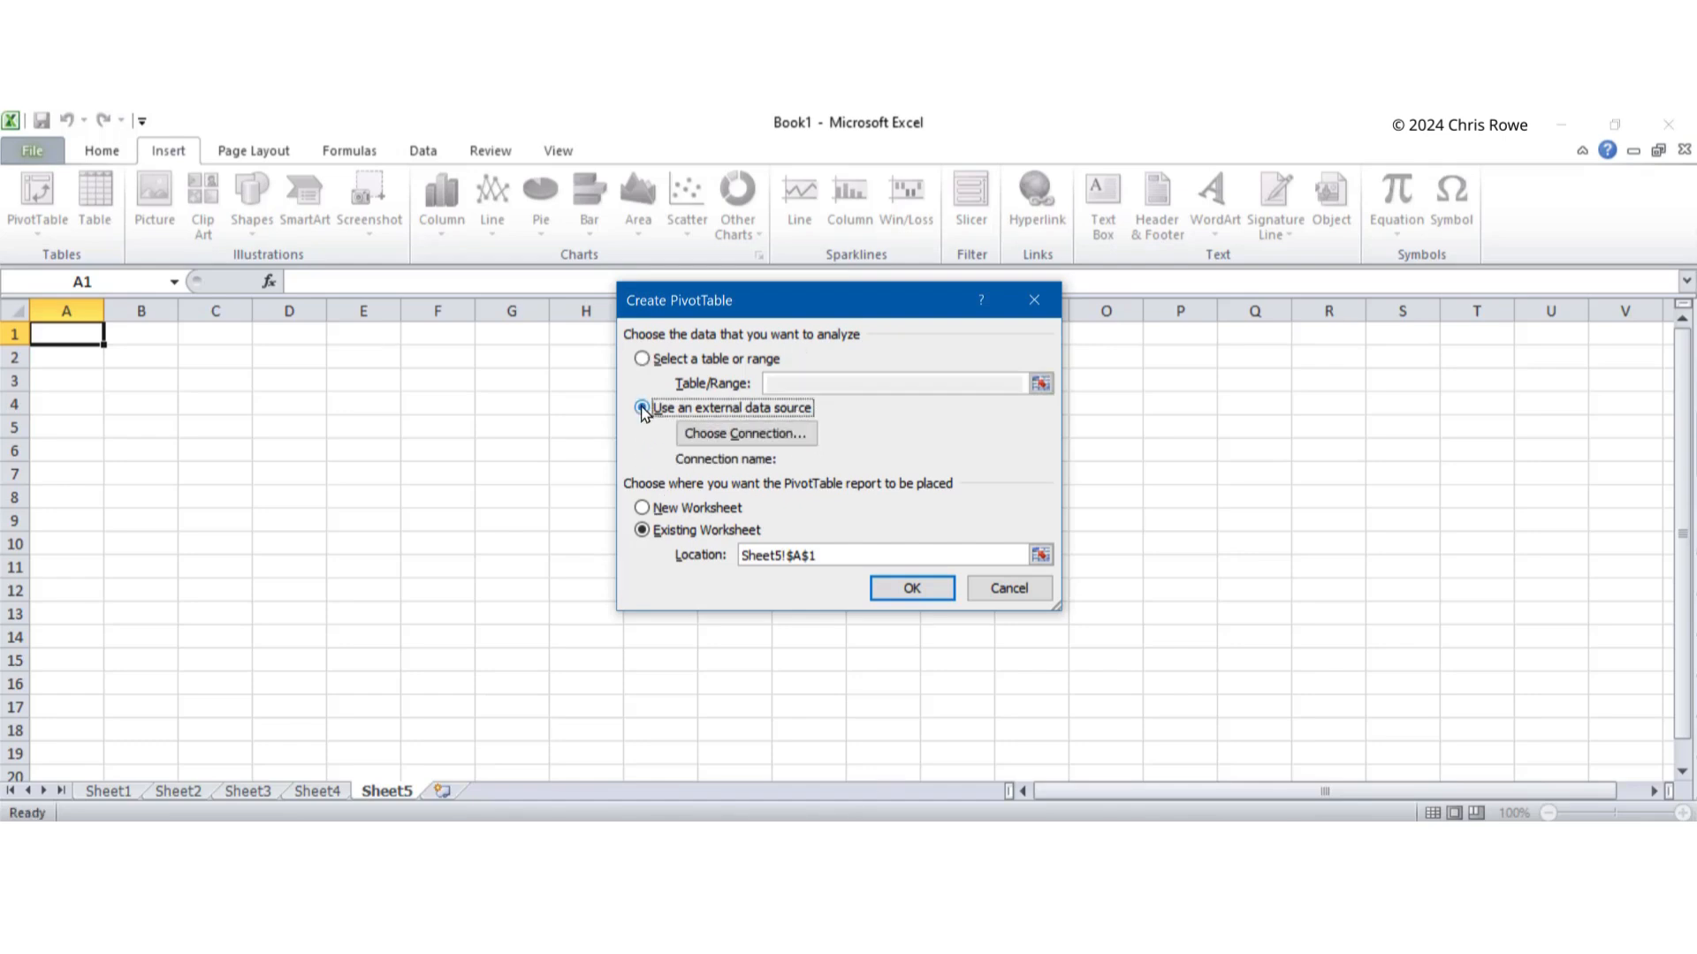
{"action": "left_click", "coordinate": [754, 440]}
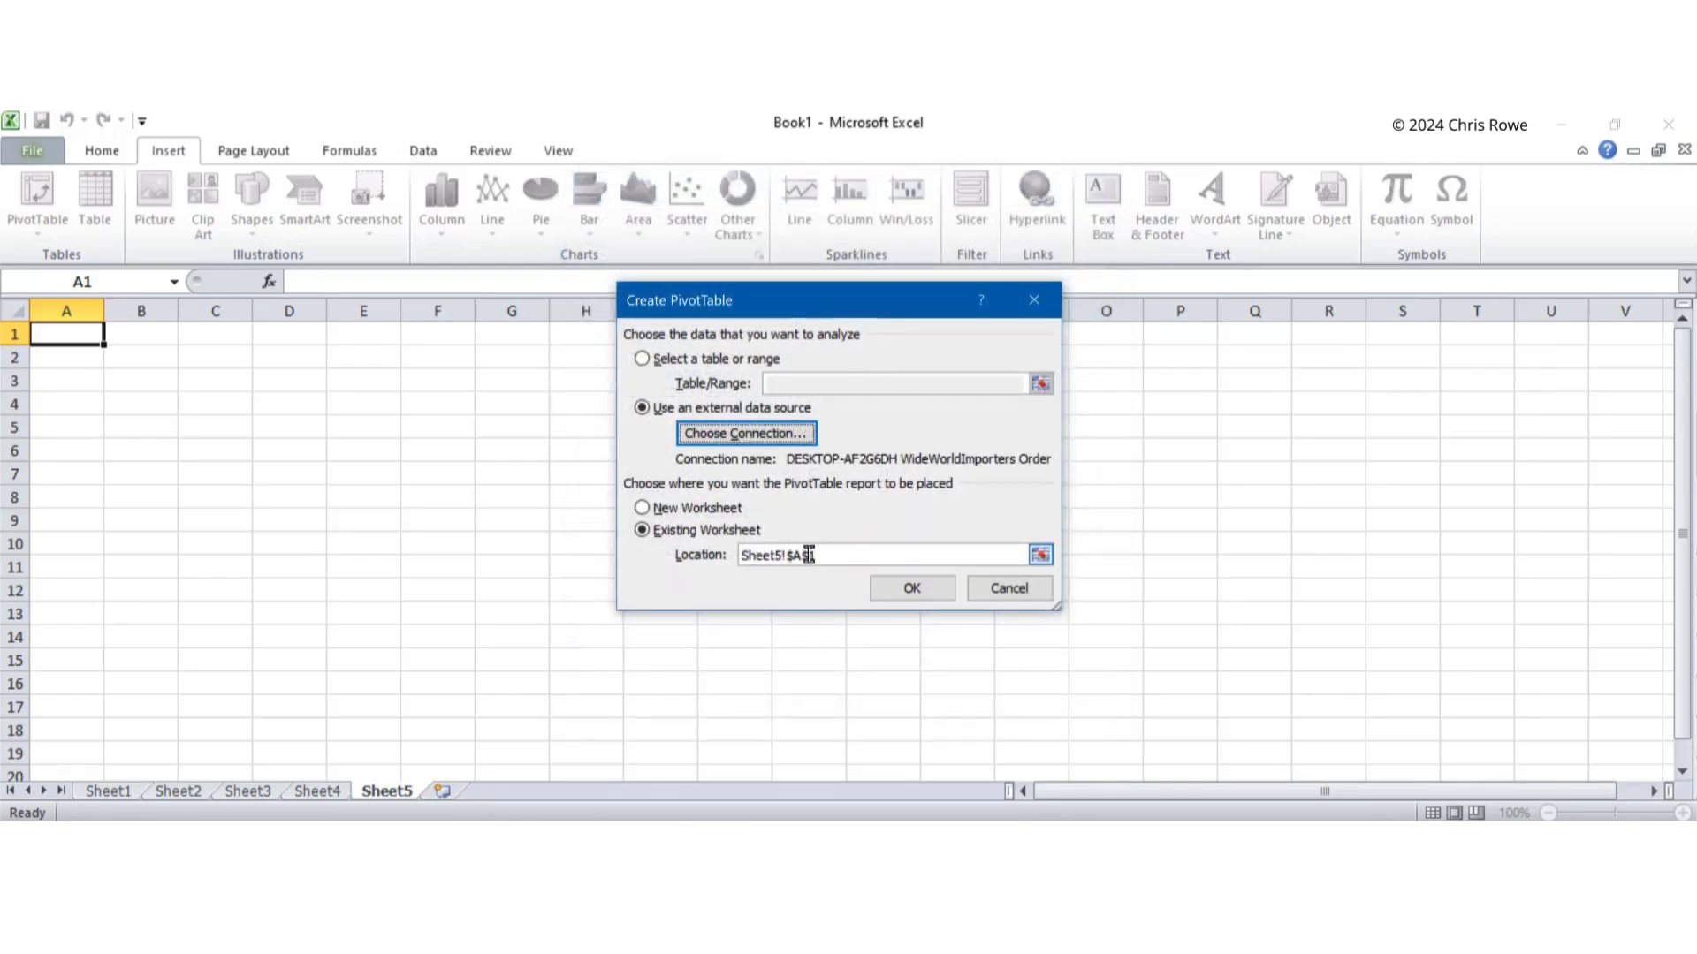
{"action": "left_click_drag", "start_coordinate": [826, 557], "coordinate": [741, 564]}
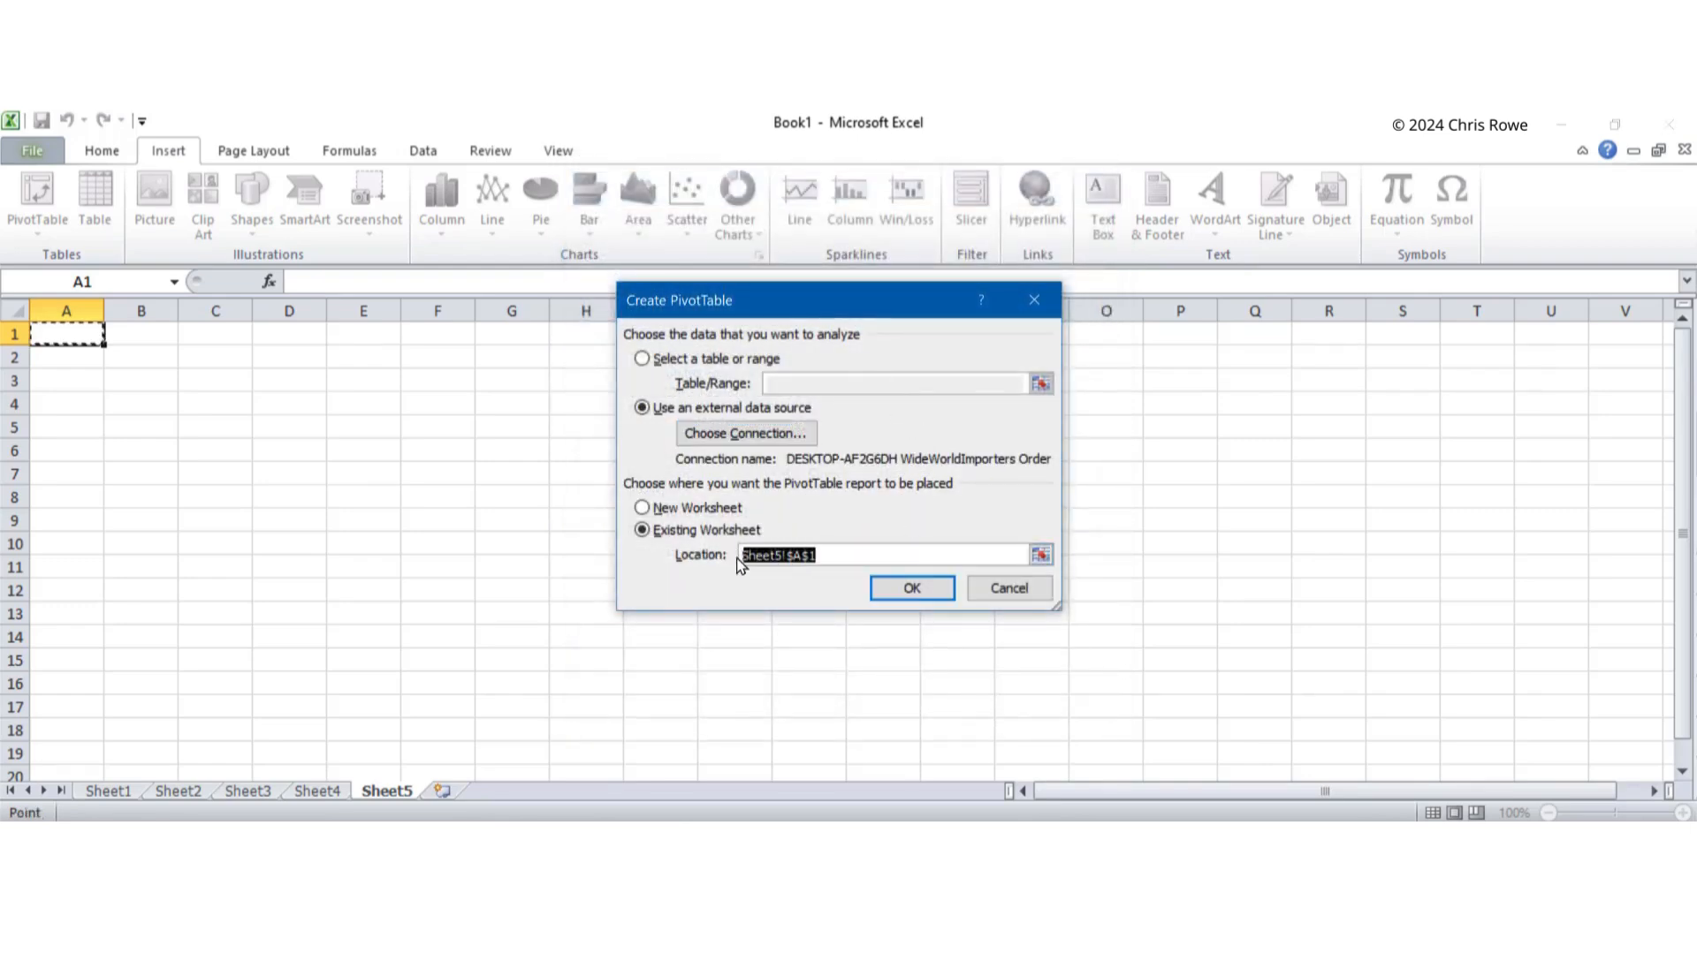
{"action": "left_click", "coordinate": [911, 590]}
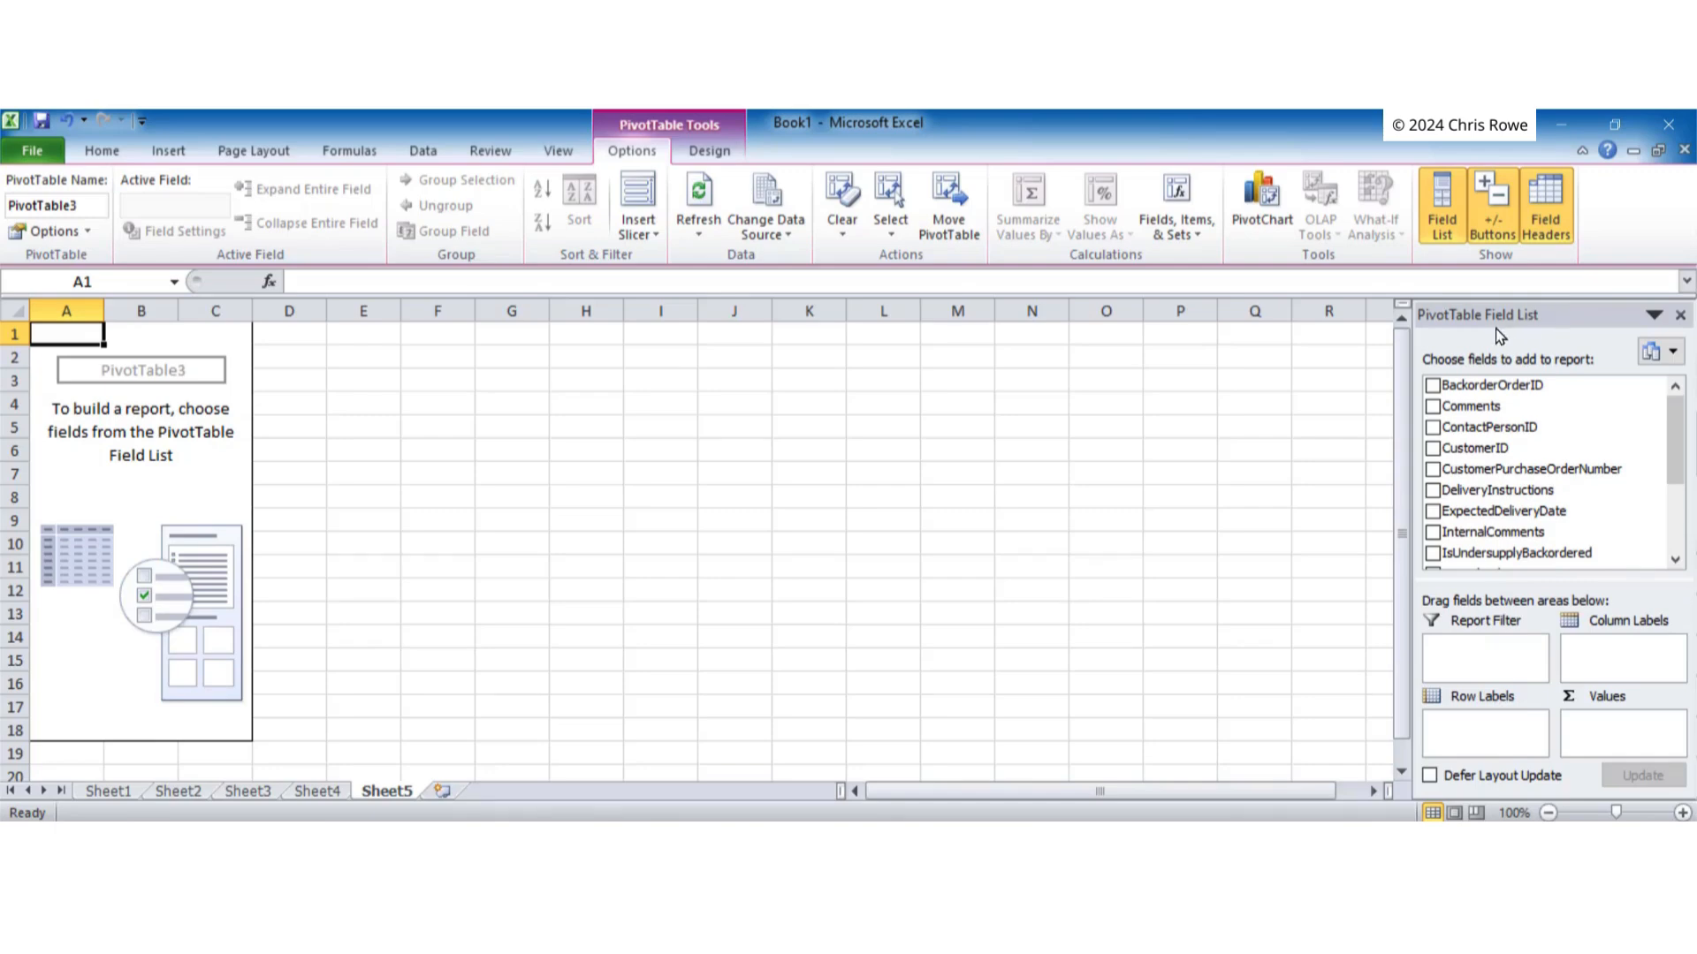
Hide and redisplay the PivotTable Field List on Sheet5, deselecting and reselecting the PivotTable in between
{"action": "left_click", "coordinate": [1444, 215]}
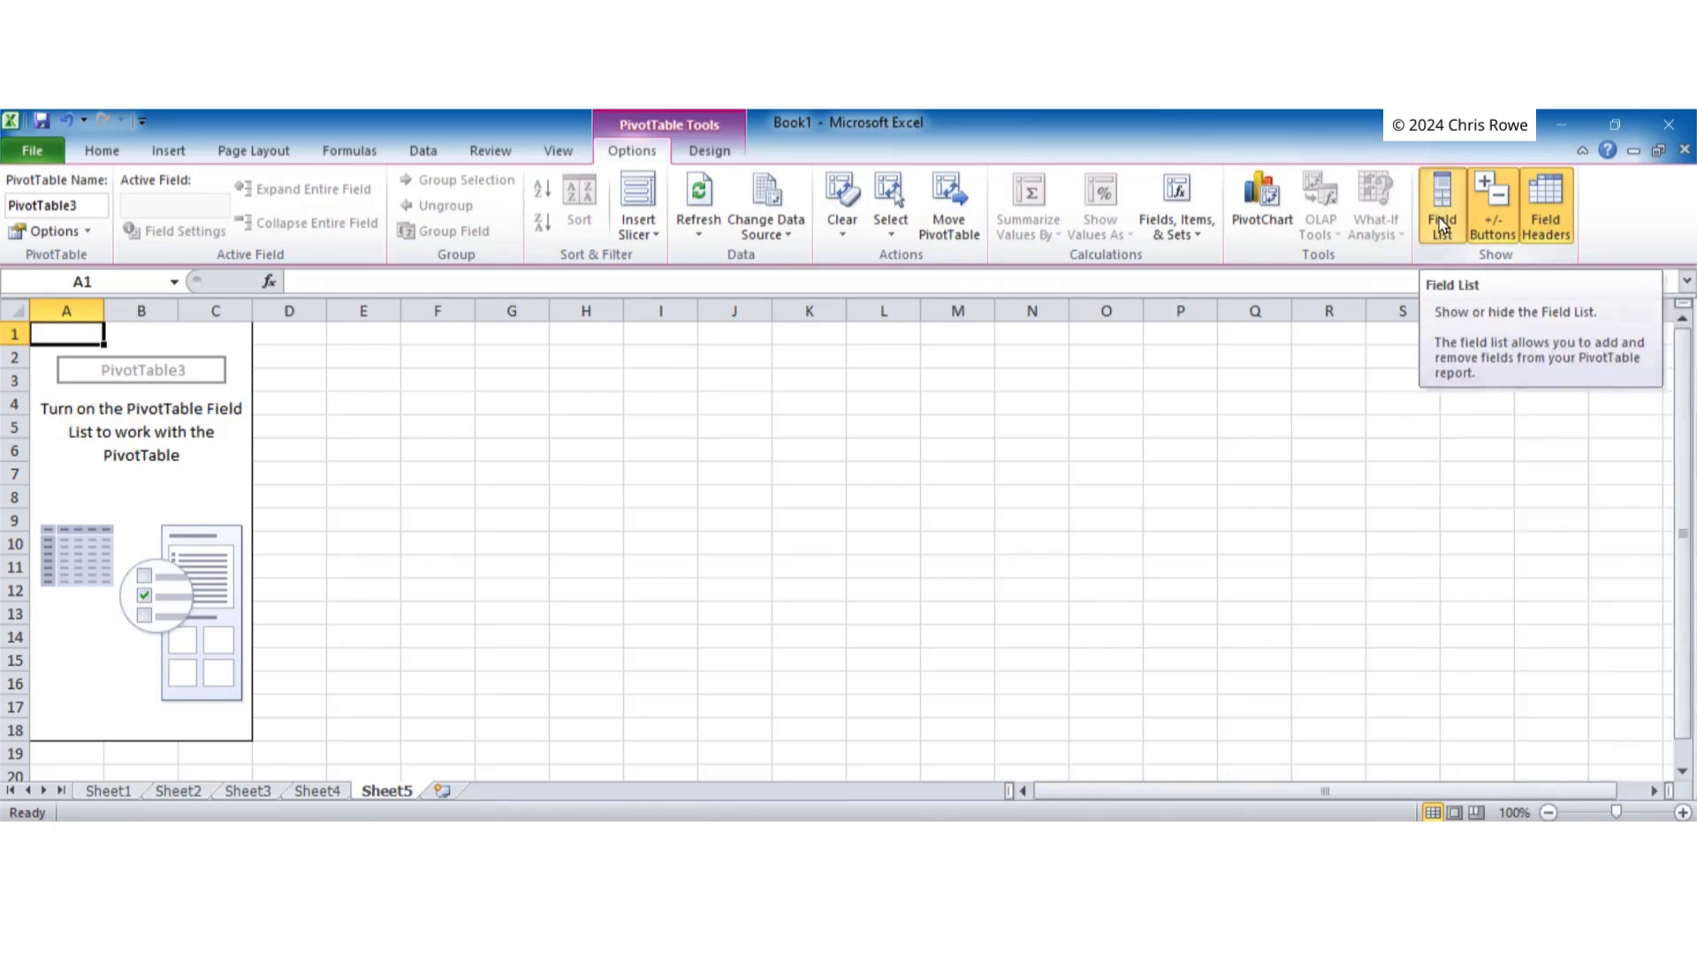
{"action": "left_click", "coordinate": [1442, 225]}
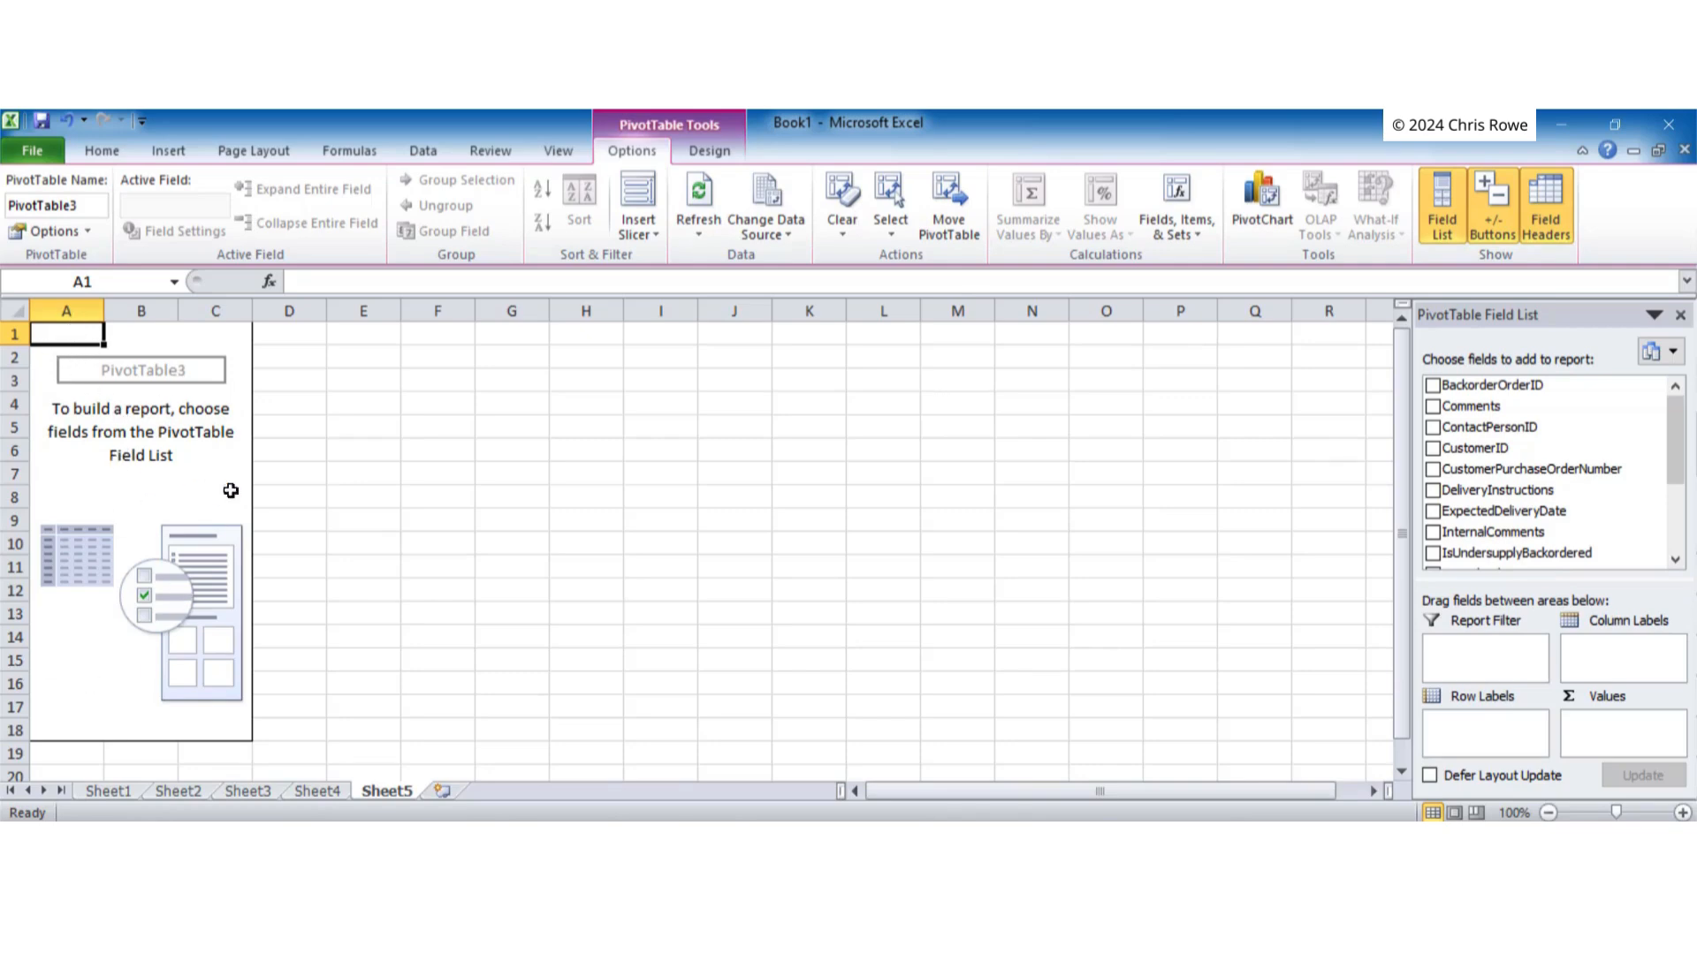
{"action": "left_click", "coordinate": [379, 361]}
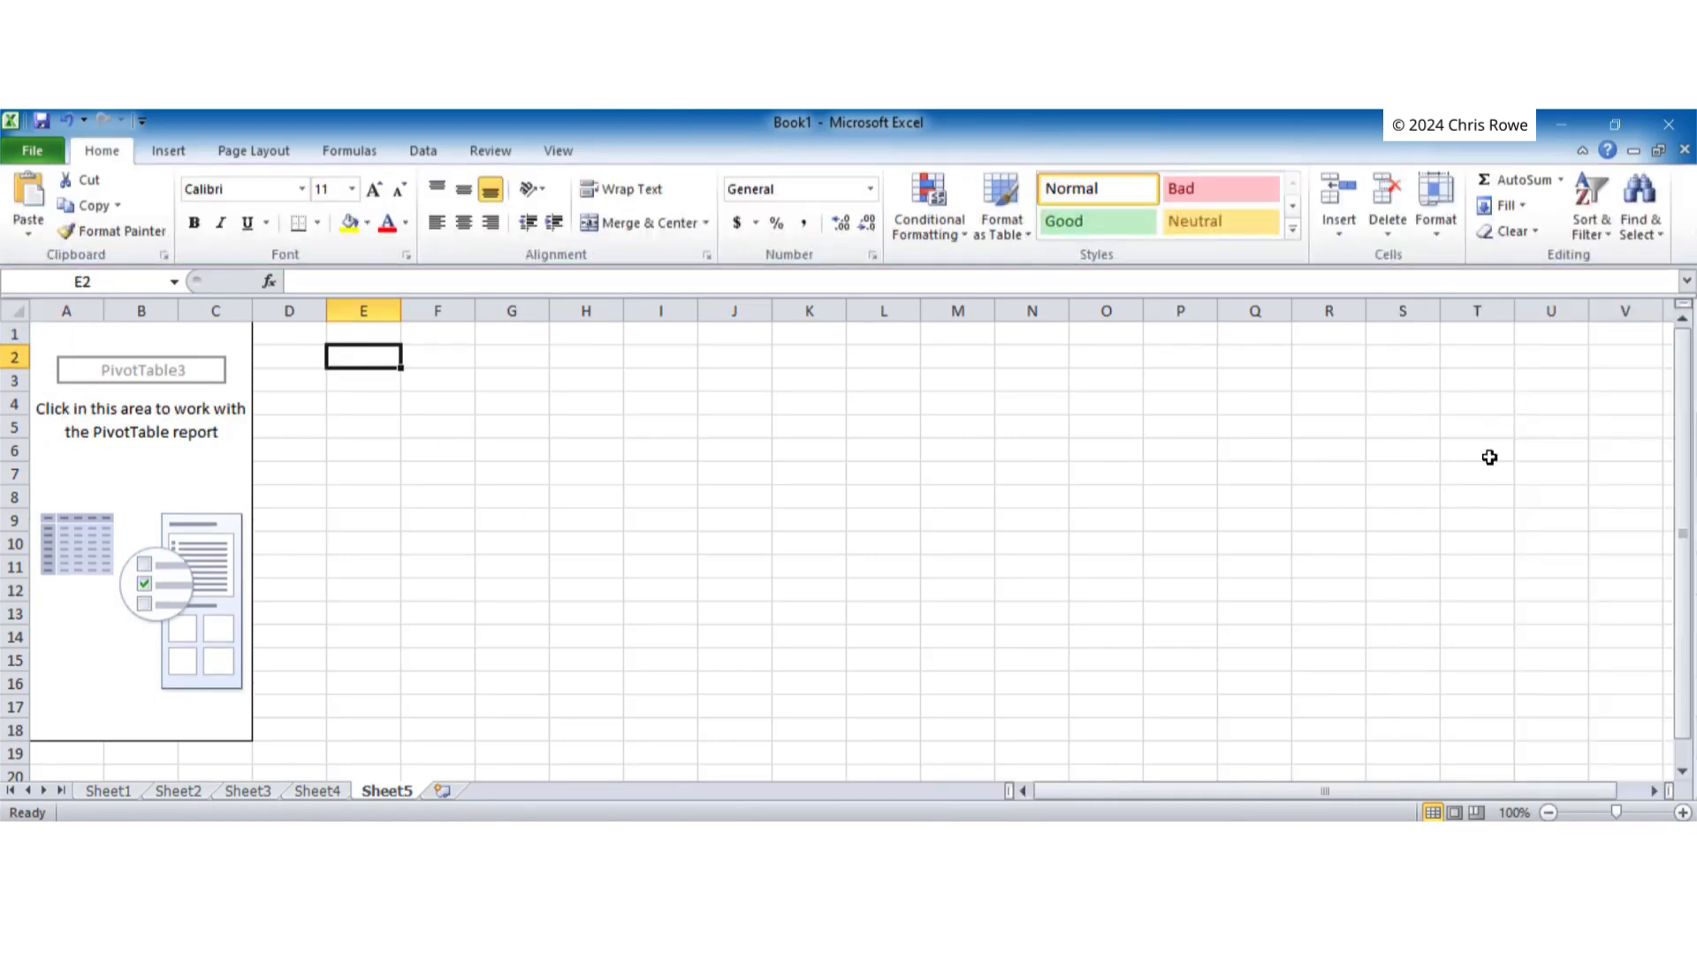
{"action": "left_click", "coordinate": [75, 337]}
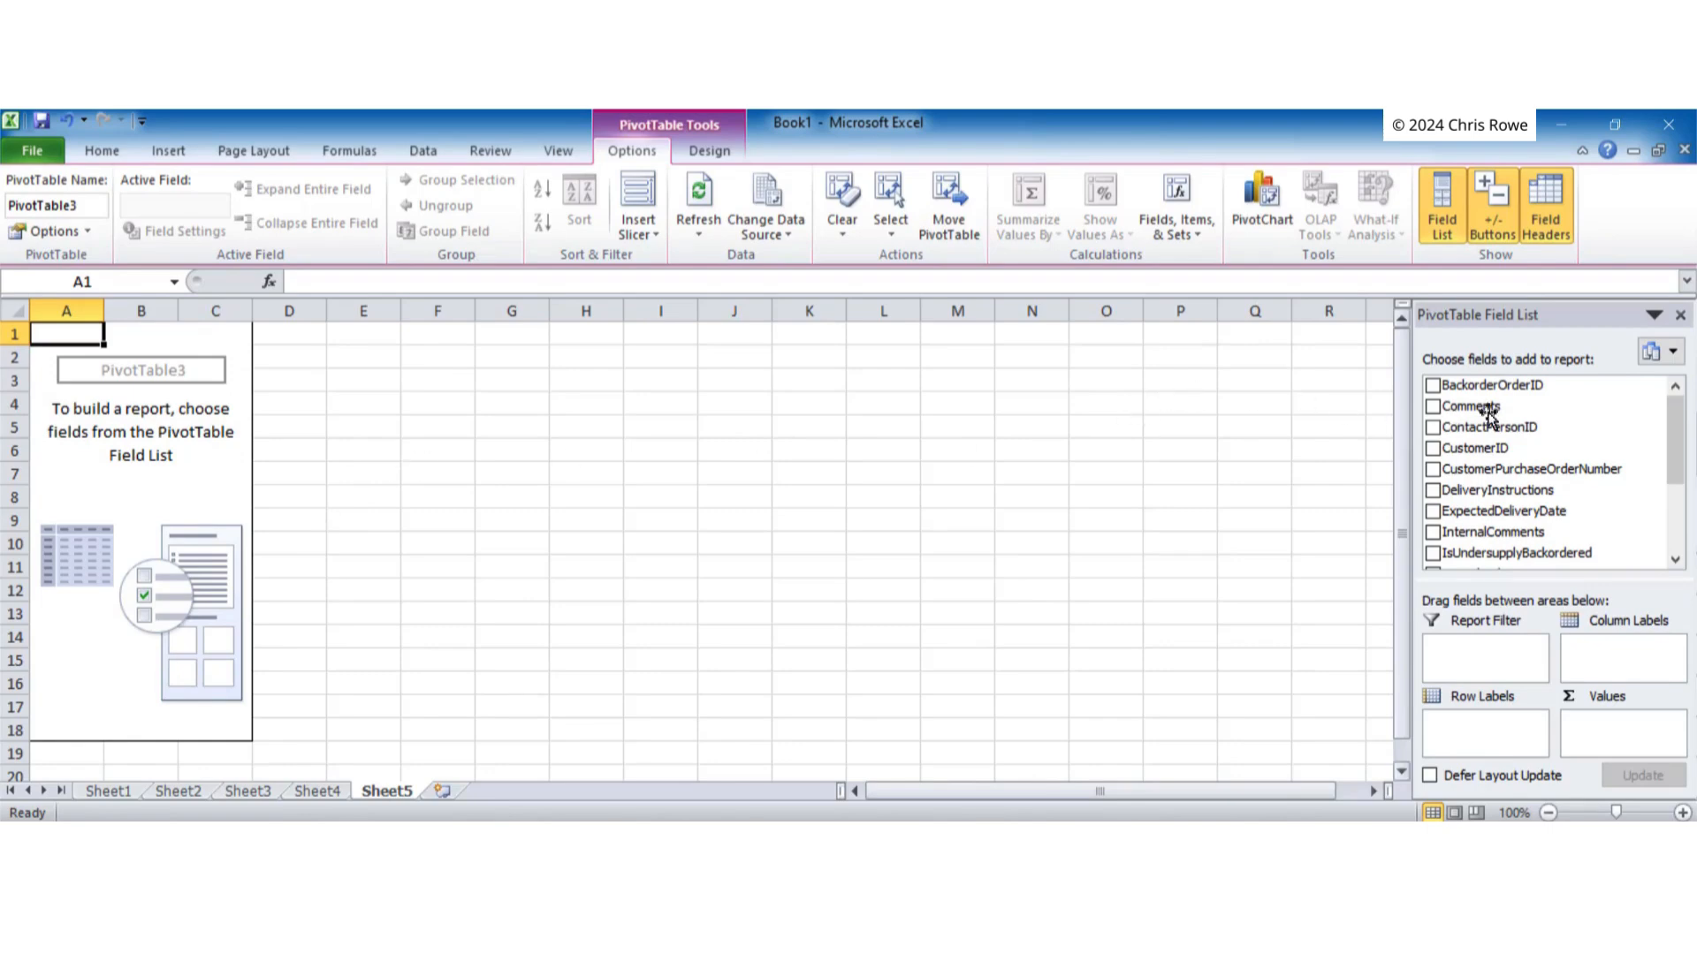
{"action": "left_click", "coordinate": [1441, 216]}
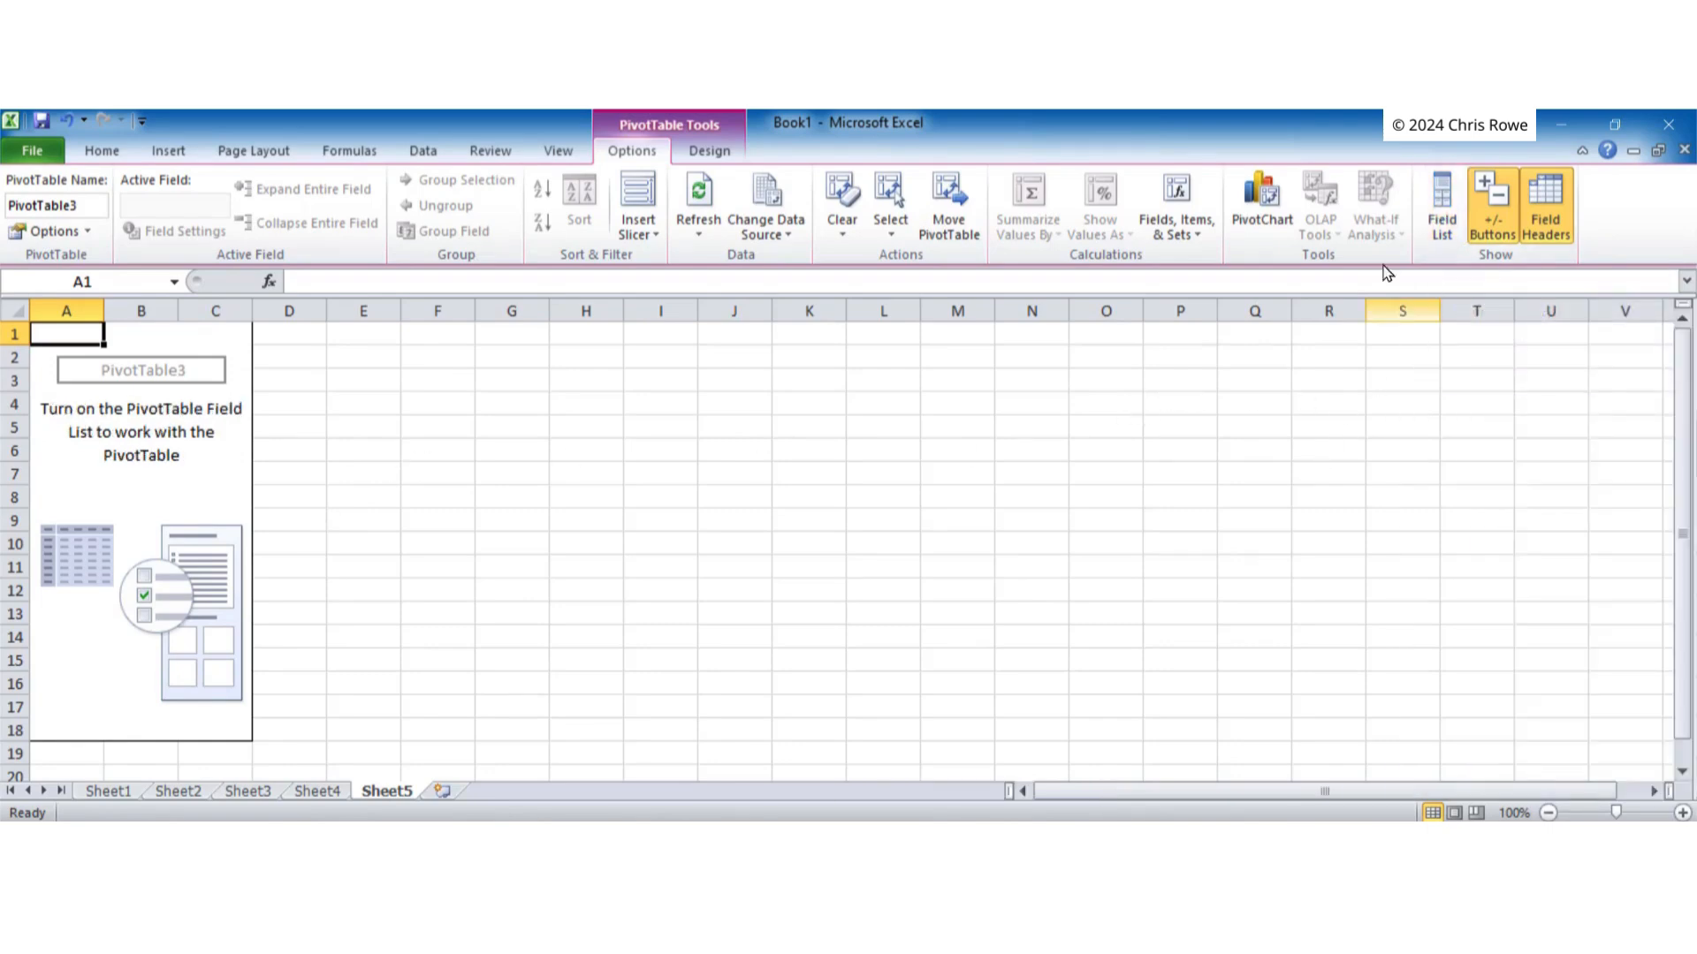
{"action": "left_click", "coordinate": [1440, 212]}
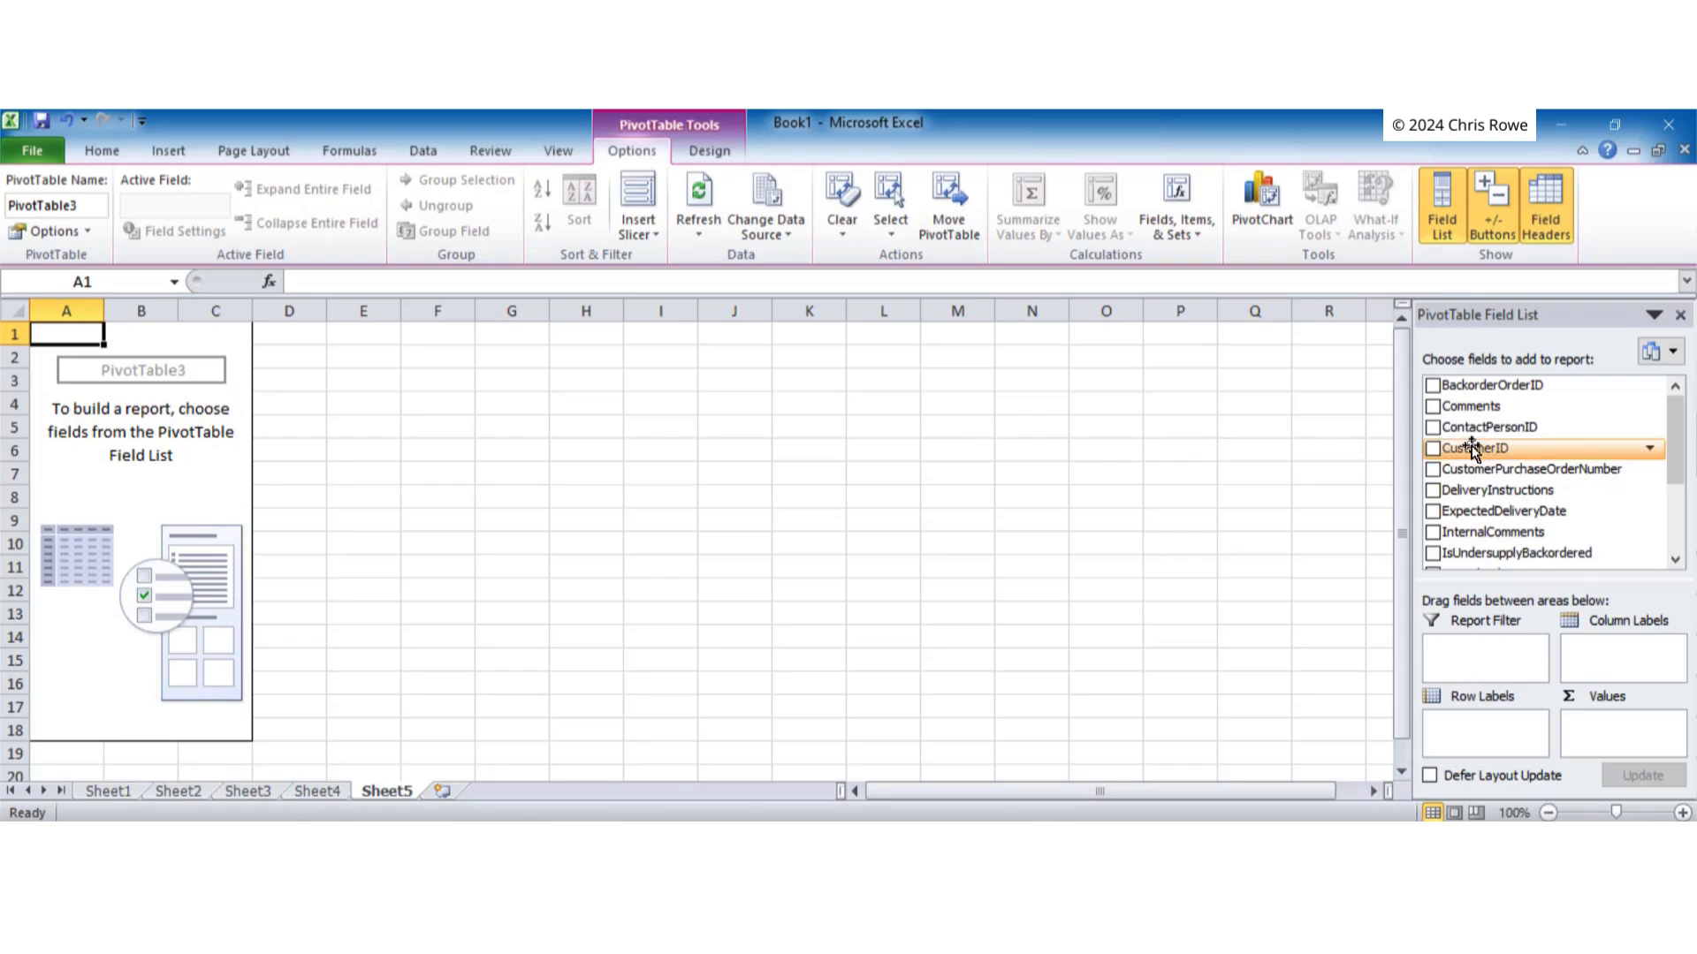
Place CustomerID in the PivotTable's row labels and remove Sum of CustomerID from the values
{"action": "left_click_drag", "start_coordinate": [1677, 439], "coordinate": [1688, 500]}
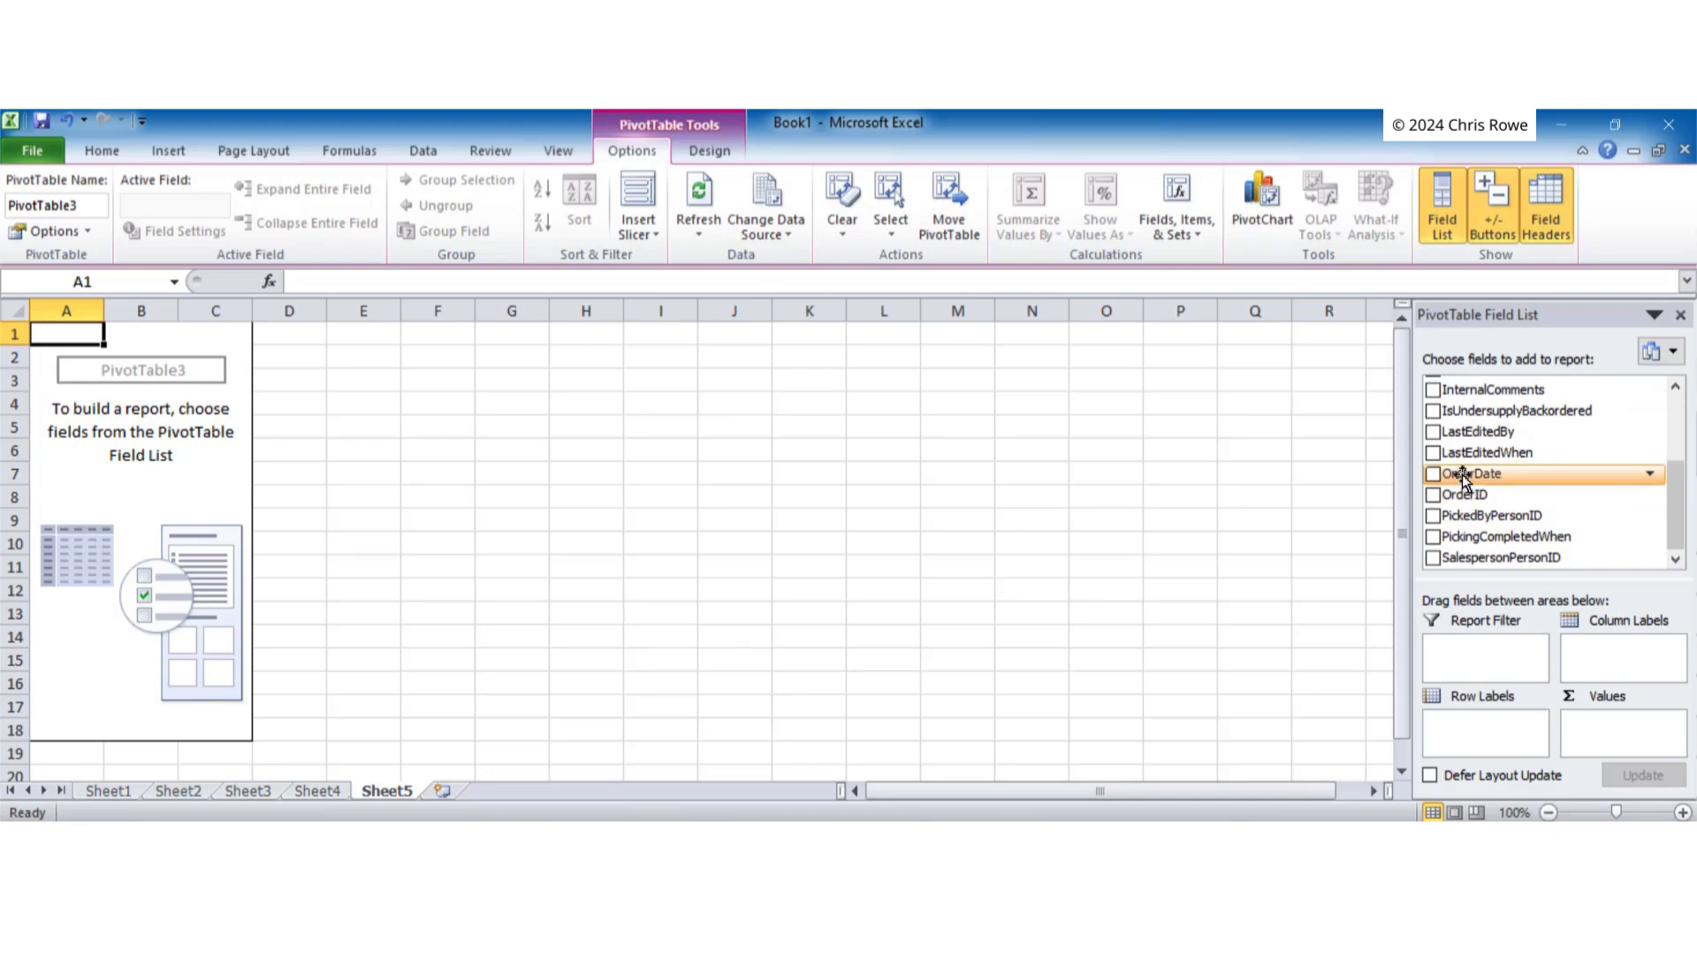
{"action": "left_click_drag", "start_coordinate": [1679, 501], "coordinate": [1672, 427]}
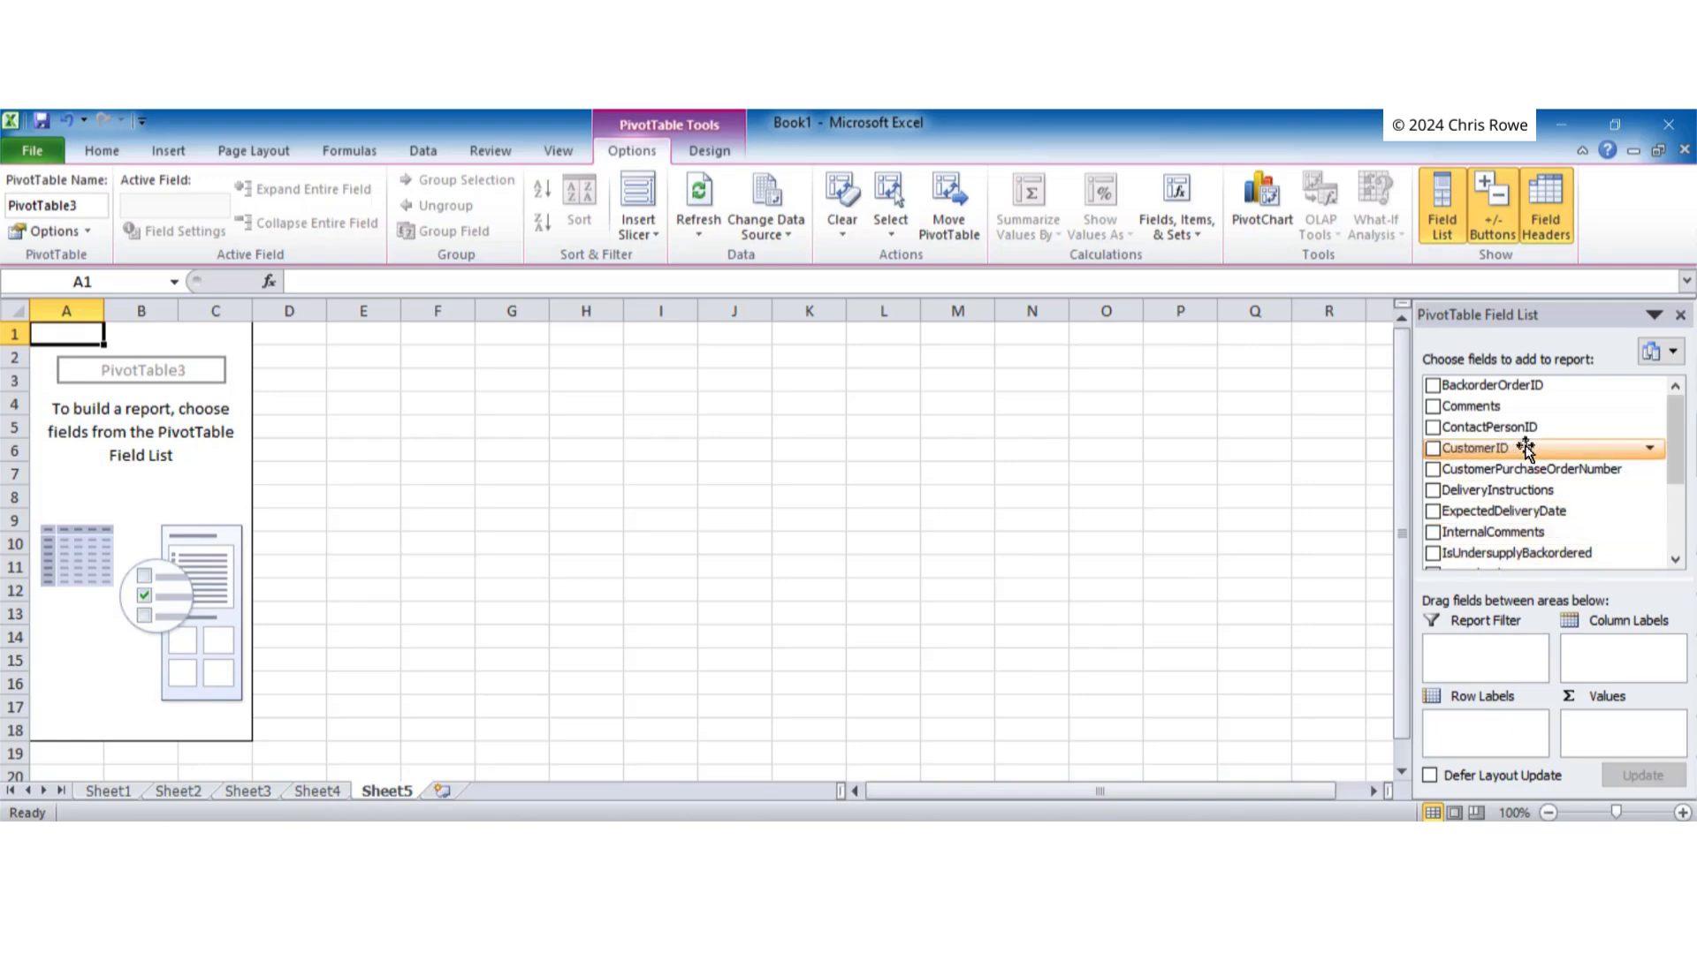
{"action": "left_click", "coordinate": [1432, 449]}
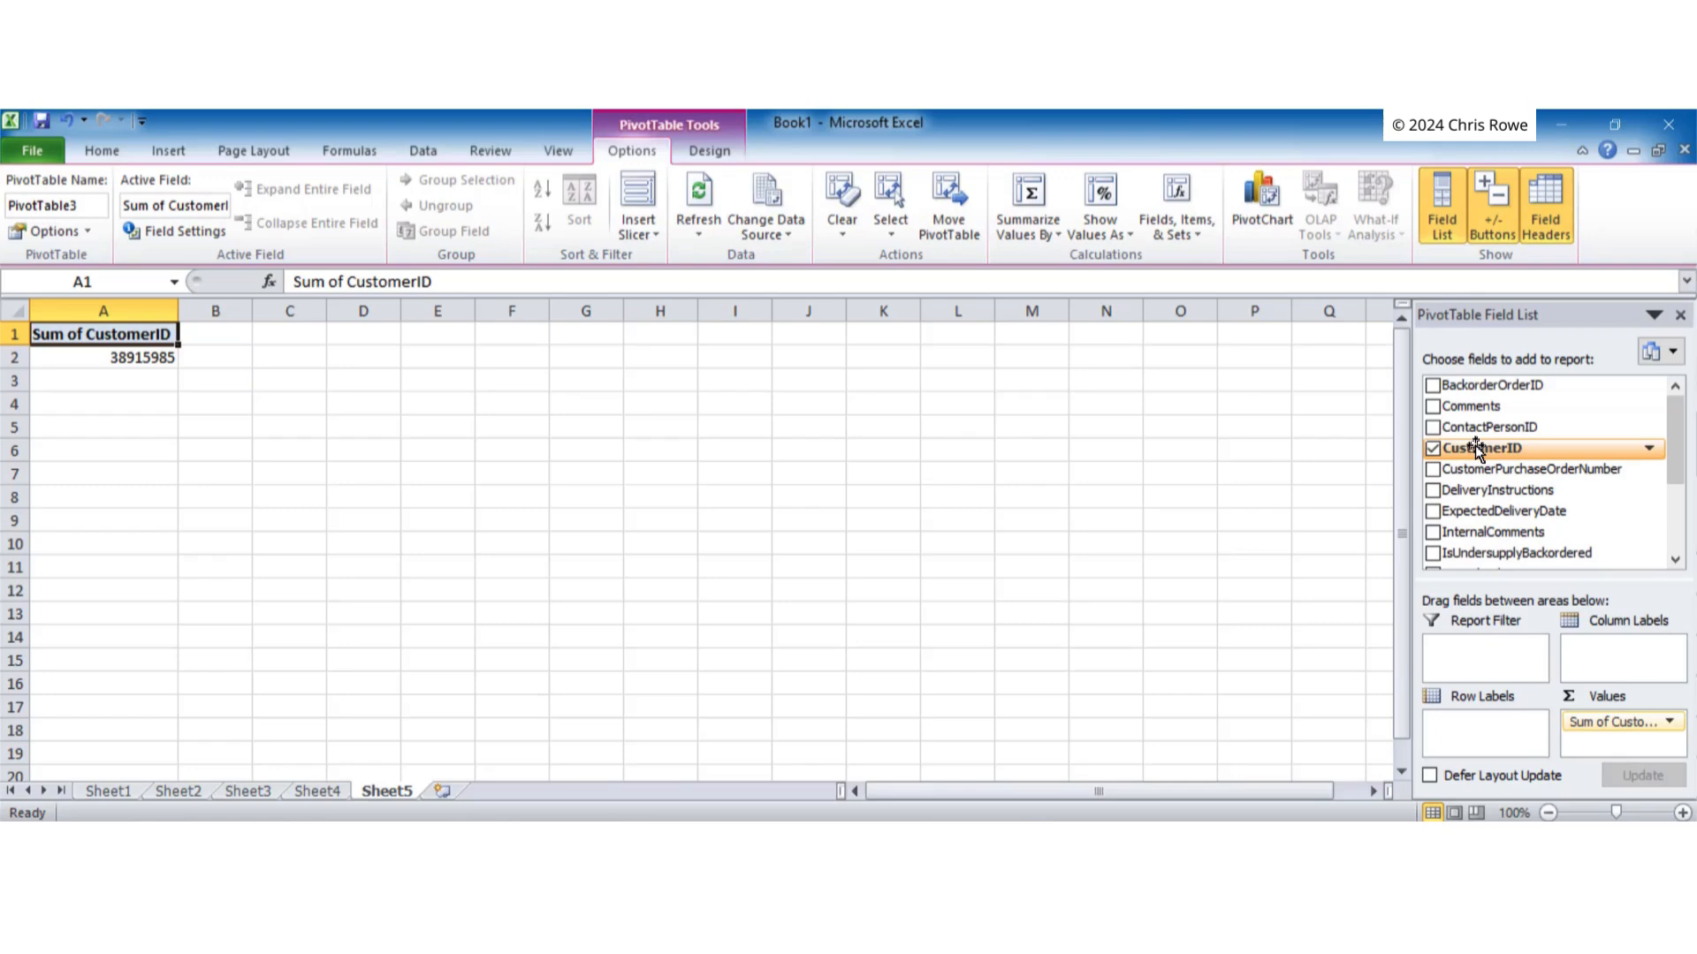
{"action": "left_click_drag", "start_coordinate": [1478, 449], "coordinate": [1467, 730]}
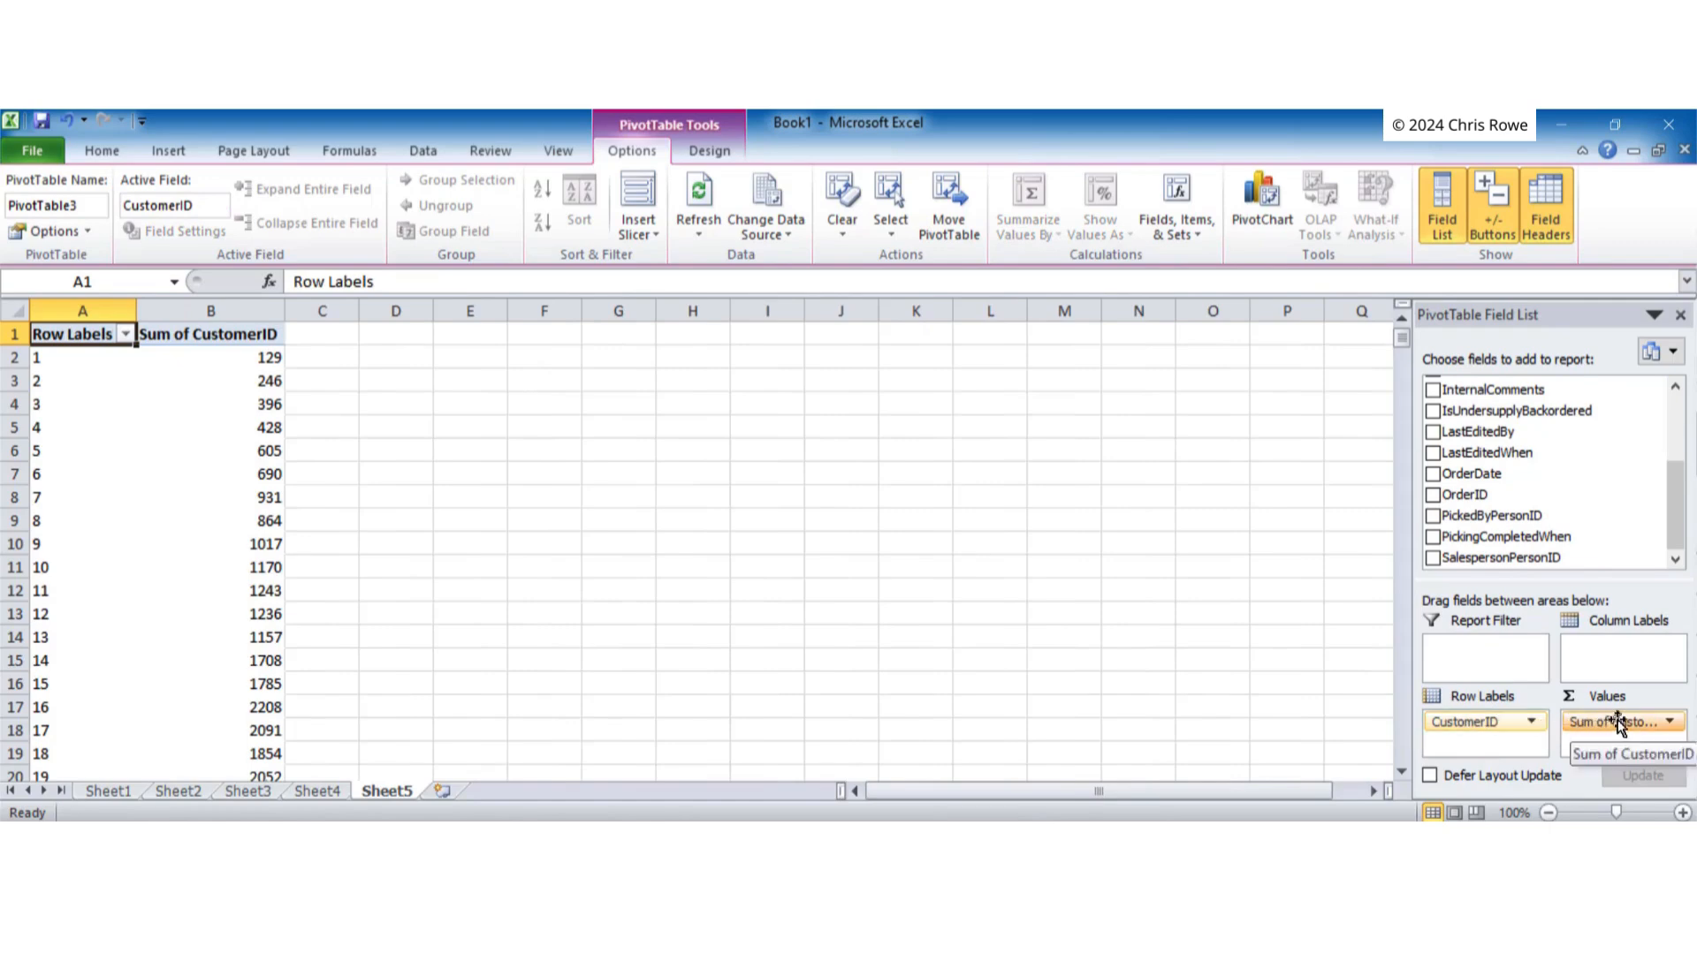
{"action": "left_click_drag", "start_coordinate": [1599, 719], "coordinate": [1595, 511]}
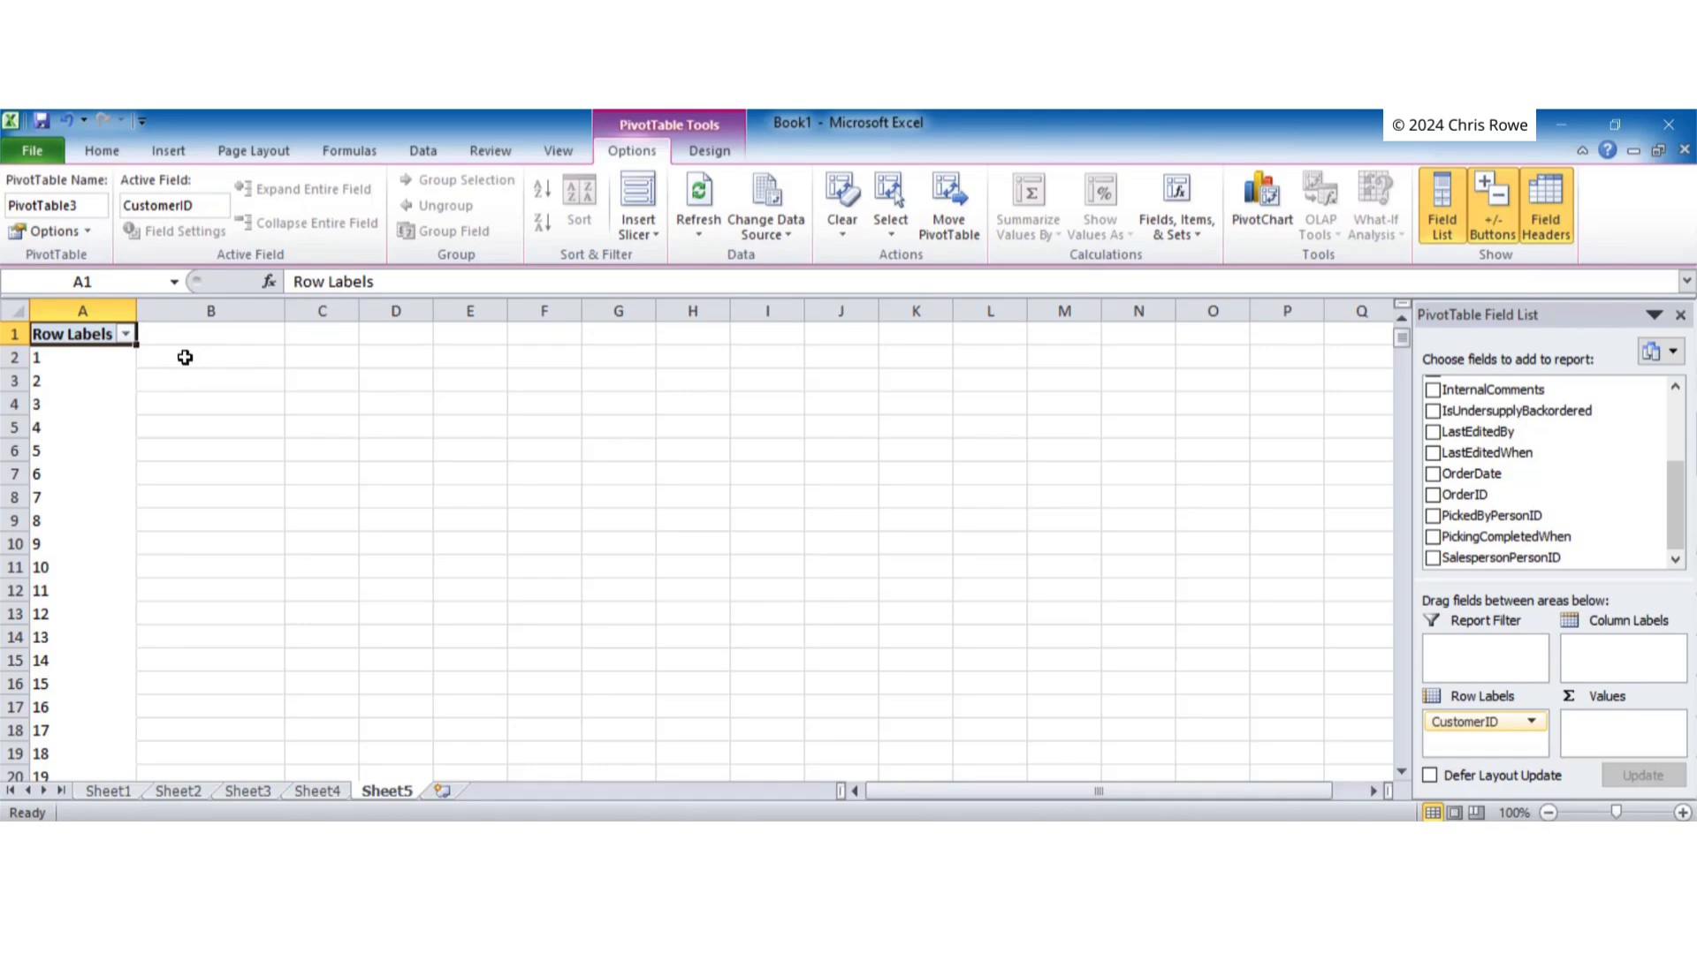
{"action": "left_click", "coordinate": [51, 358]}
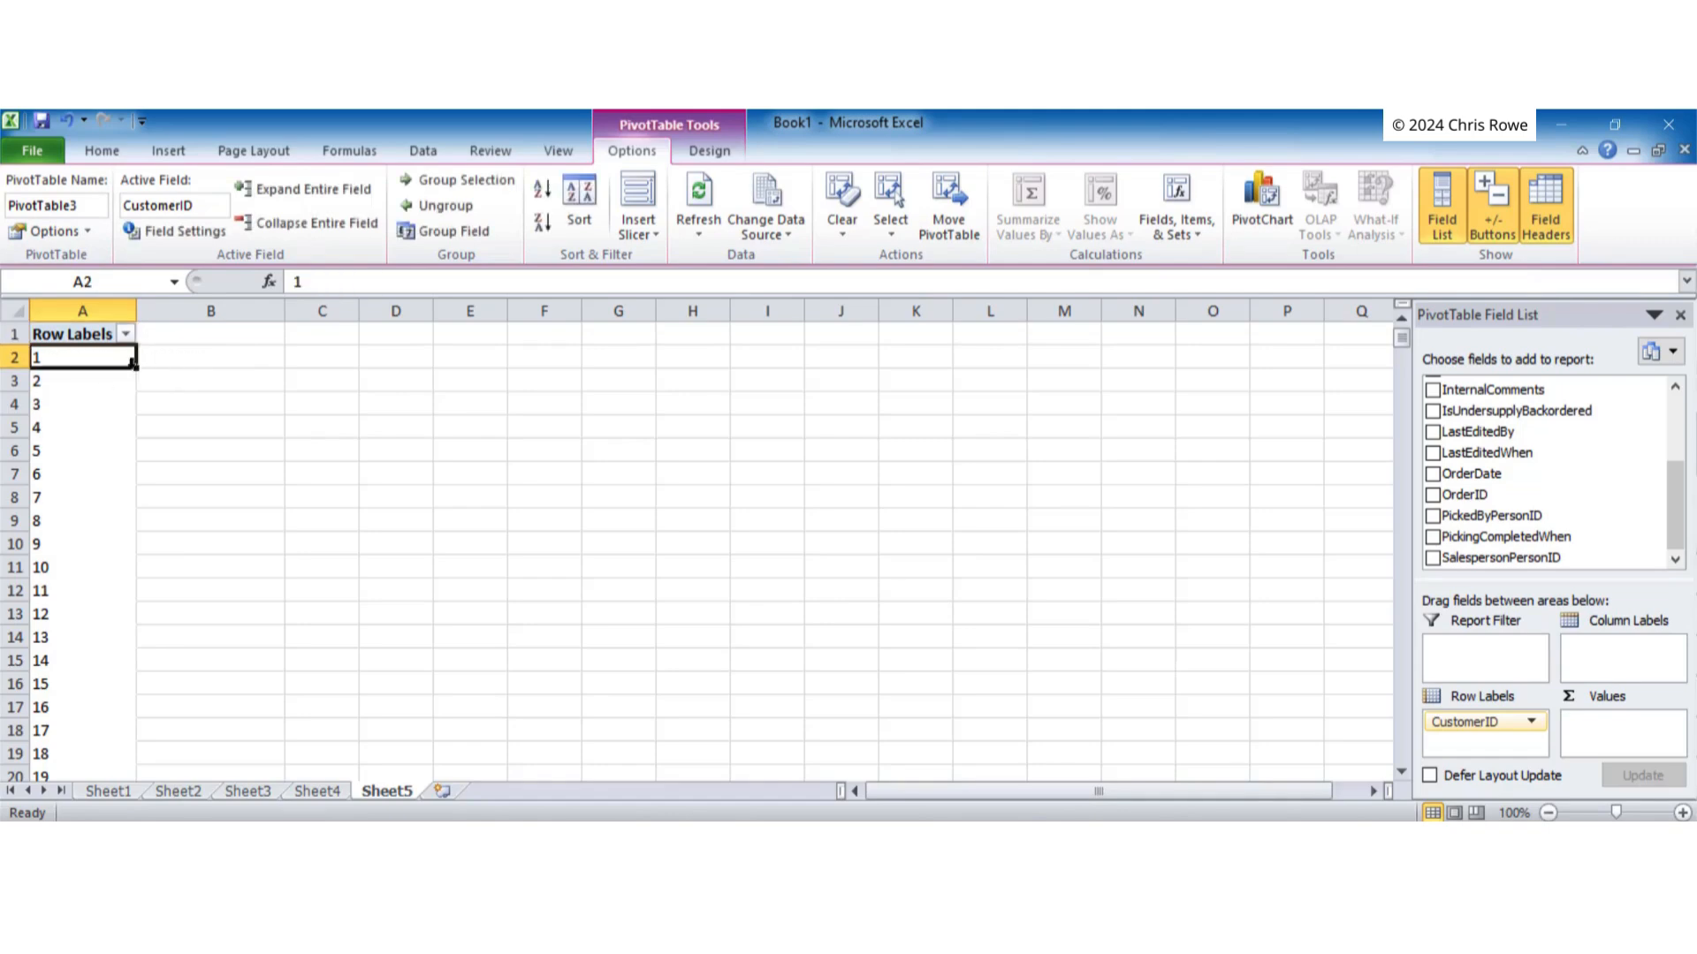
{"action": "left_click", "coordinate": [177, 355]}
{"action": "left_click", "coordinate": [57, 358]}
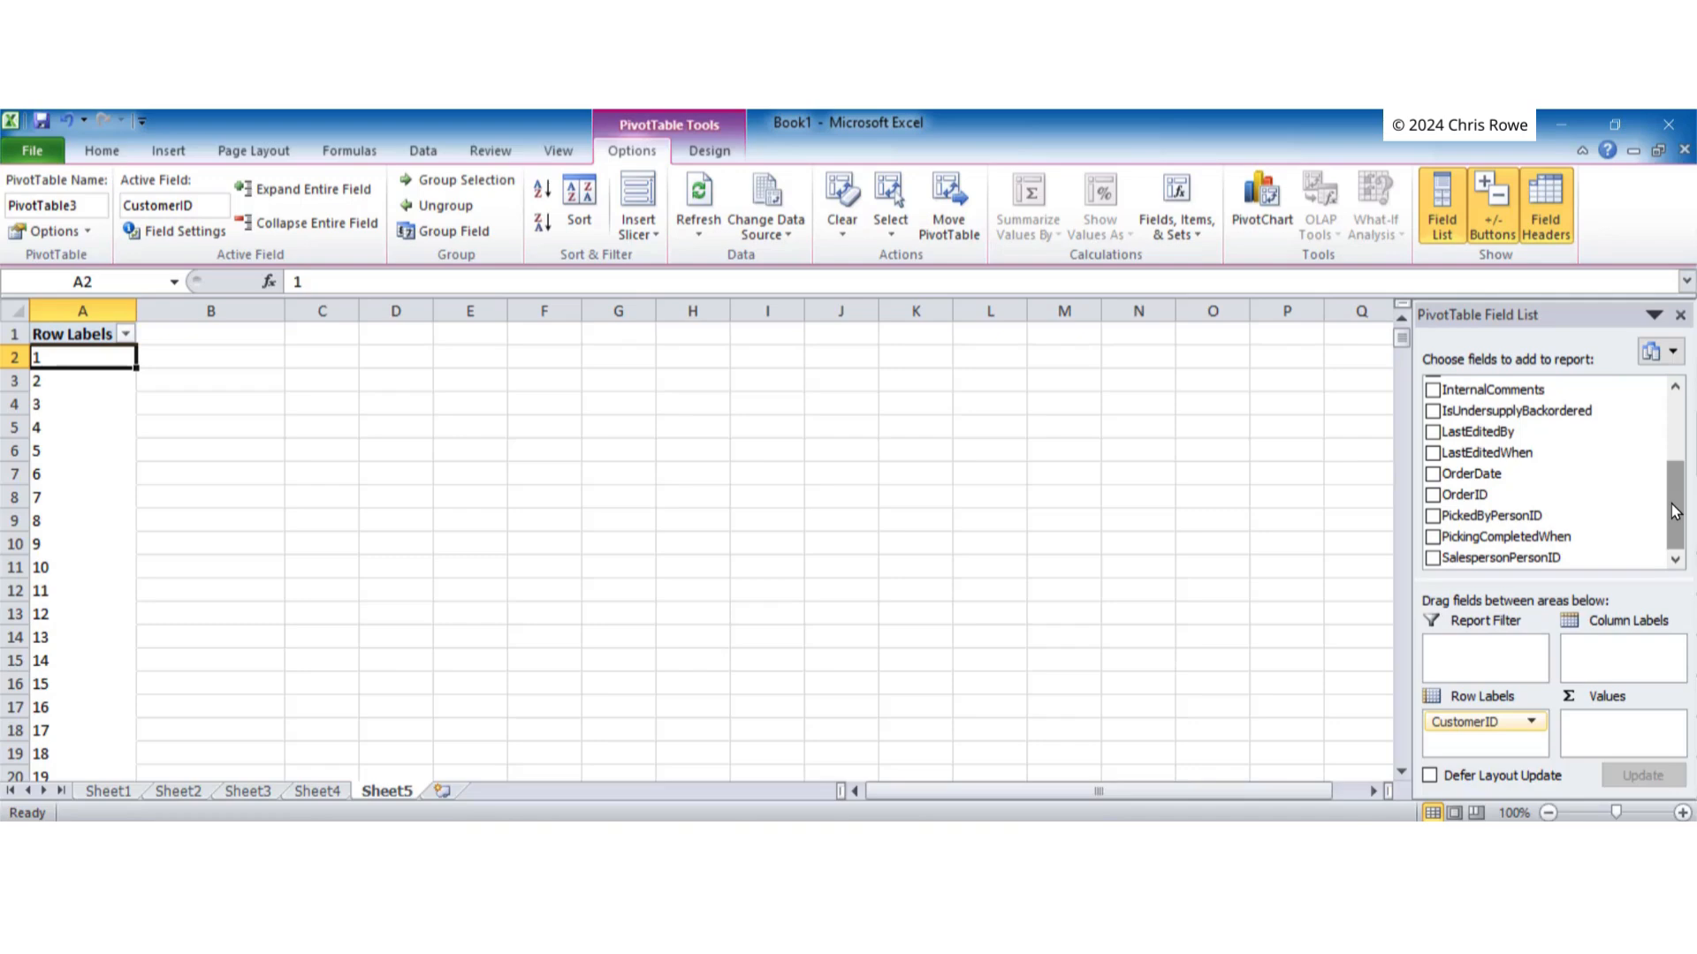
Add OrderID to the PivotTable's values and summarize it by Count
{"action": "left_click_drag", "start_coordinate": [1672, 510], "coordinate": [1677, 495]}
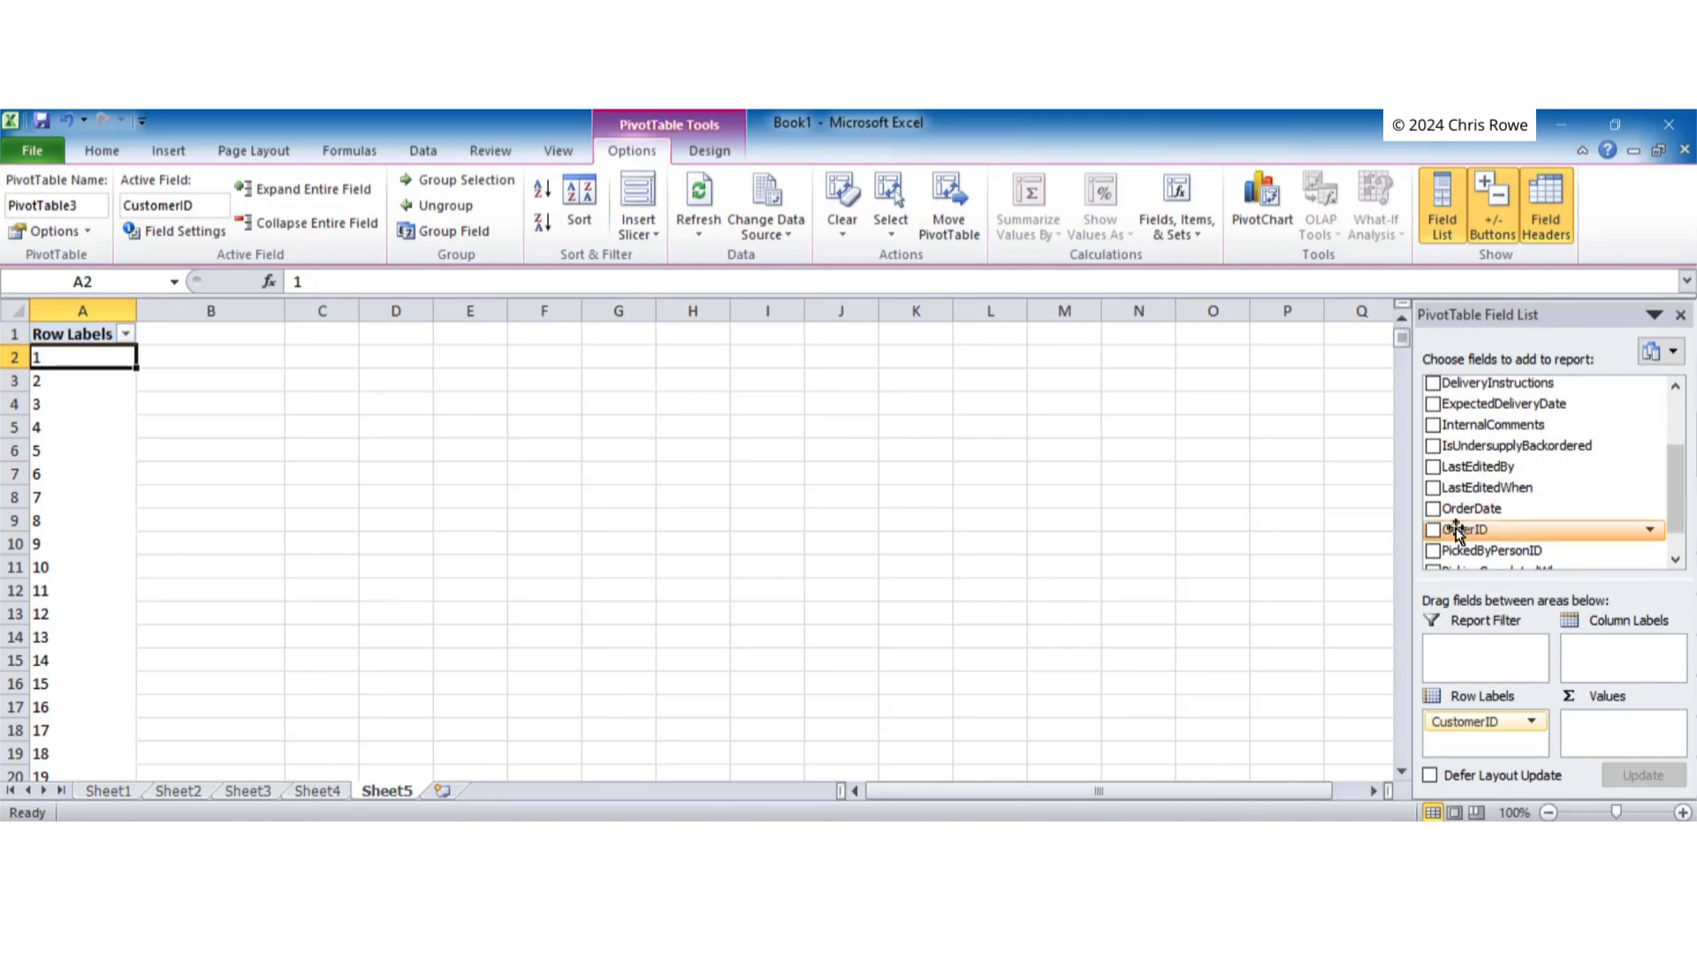
{"action": "left_click_drag", "start_coordinate": [1456, 530], "coordinate": [1602, 738]}
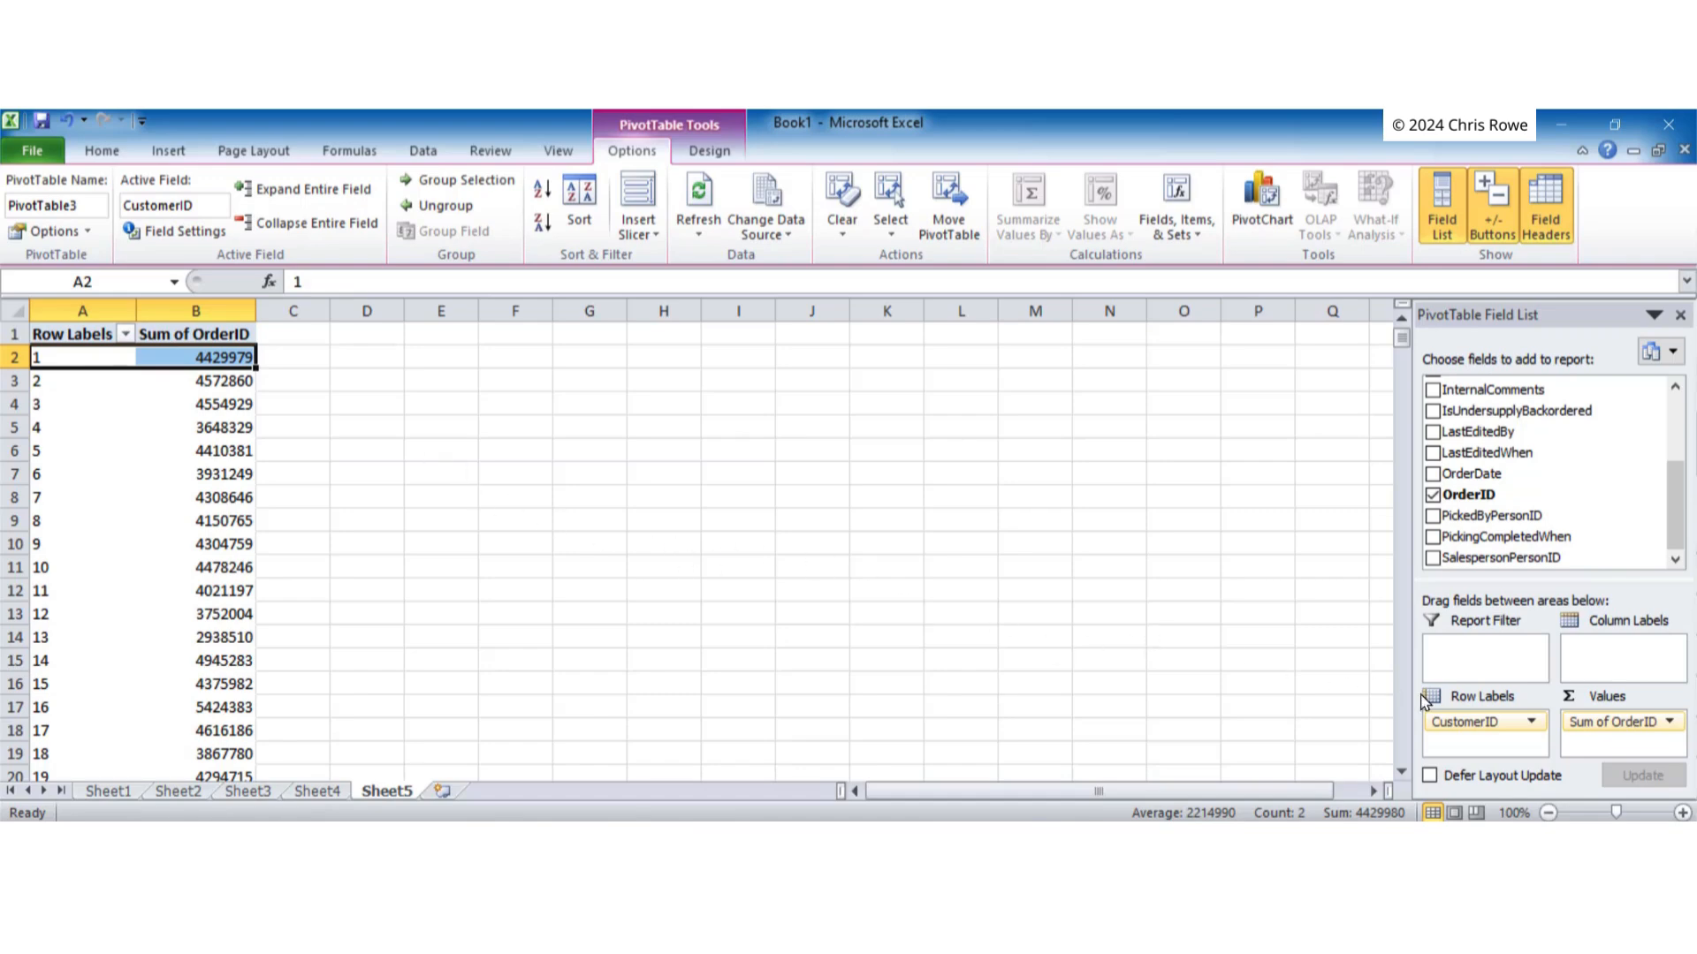
{"action": "left_click", "coordinate": [1670, 722]}
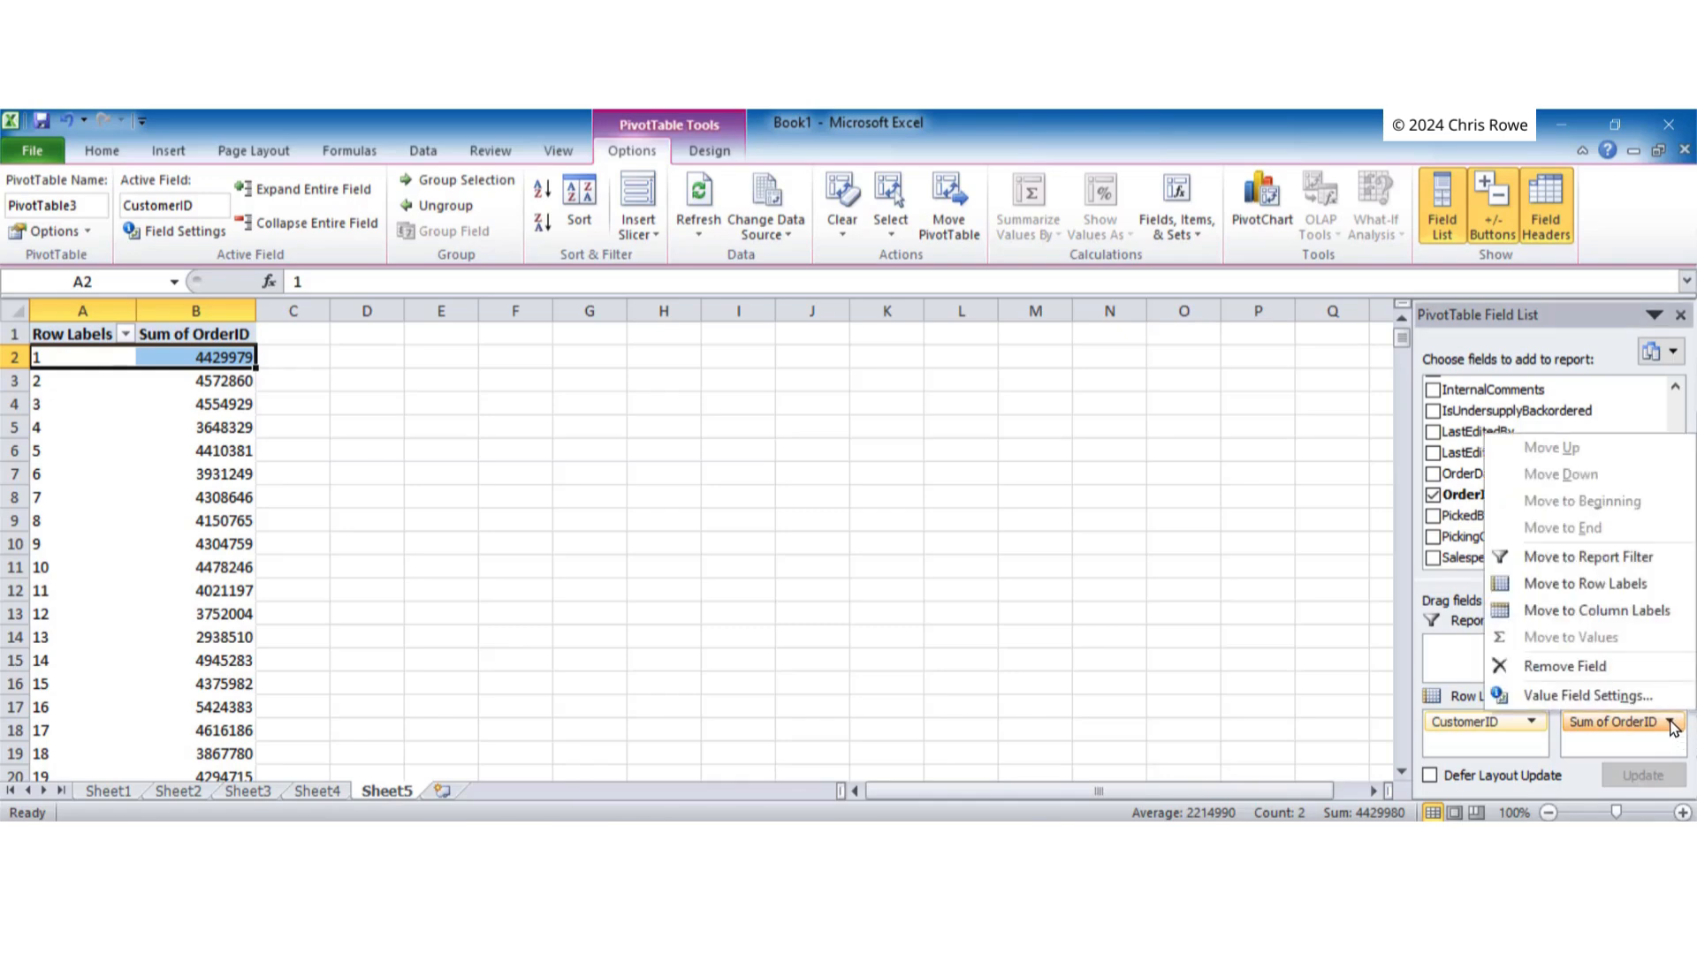
{"action": "left_click", "coordinate": [1588, 696]}
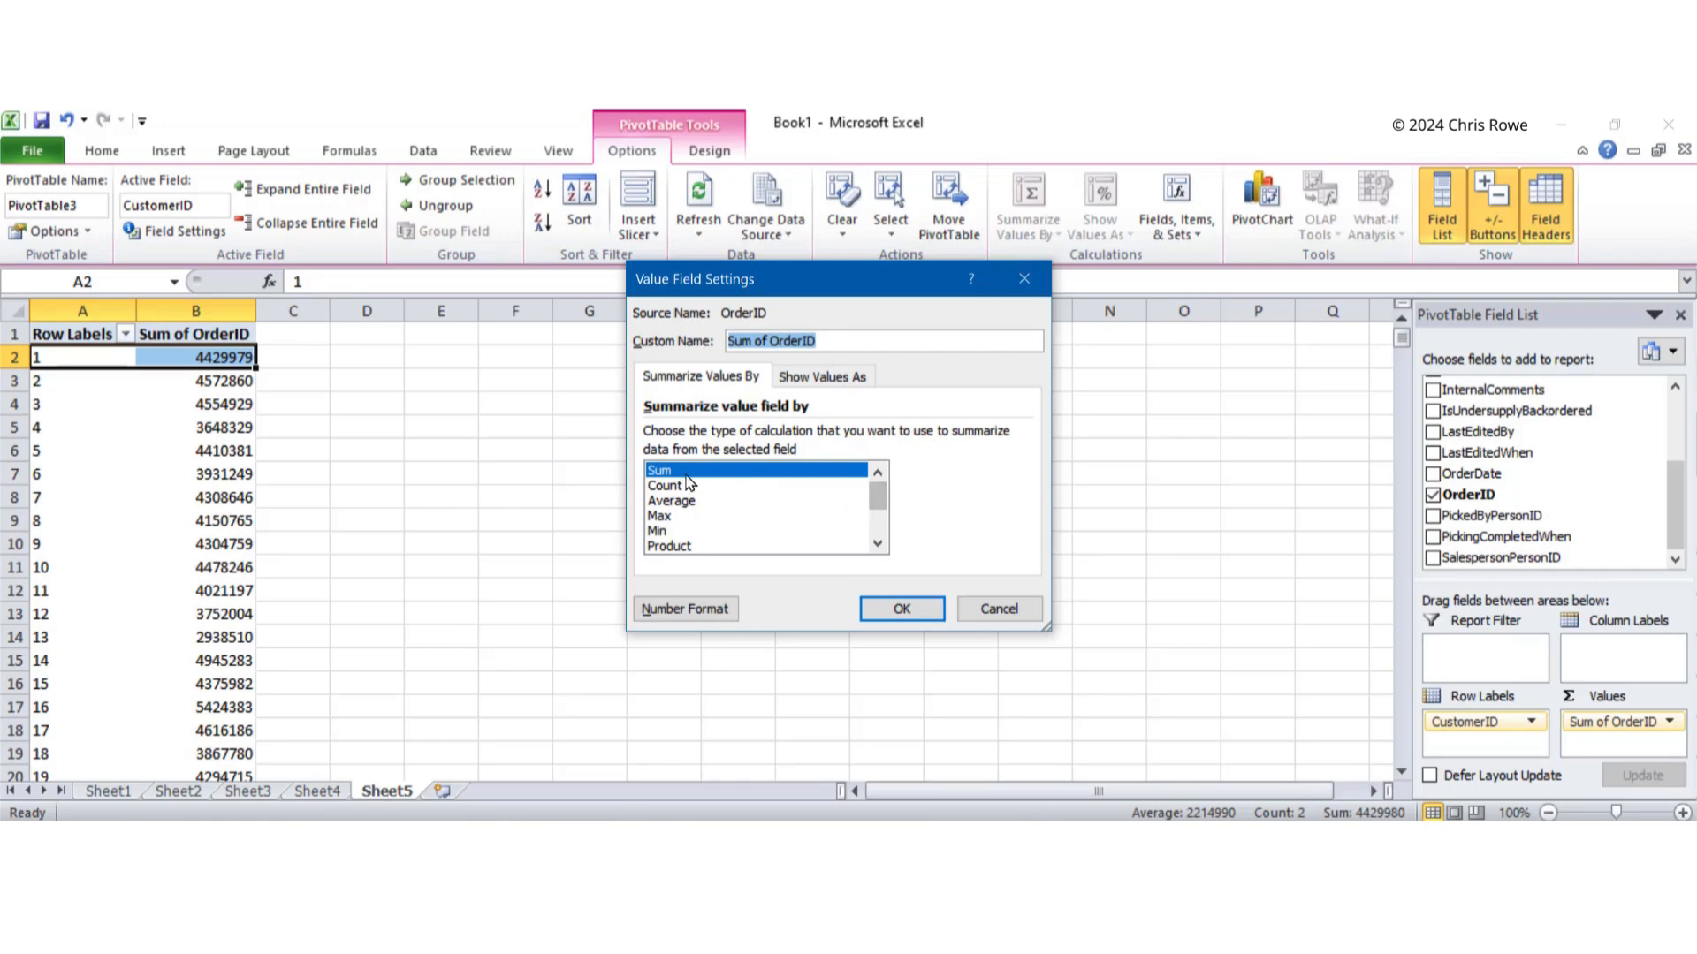
{"action": "mouse_move", "coordinate": [876, 508]}
{"action": "left_mouse_down"}
{"action": "mouse_move", "coordinate": [882, 529]}
{"action": "mouse_move", "coordinate": [879, 486]}
{"action": "left_mouse_up"}
{"action": "left_click", "coordinate": [680, 488]}
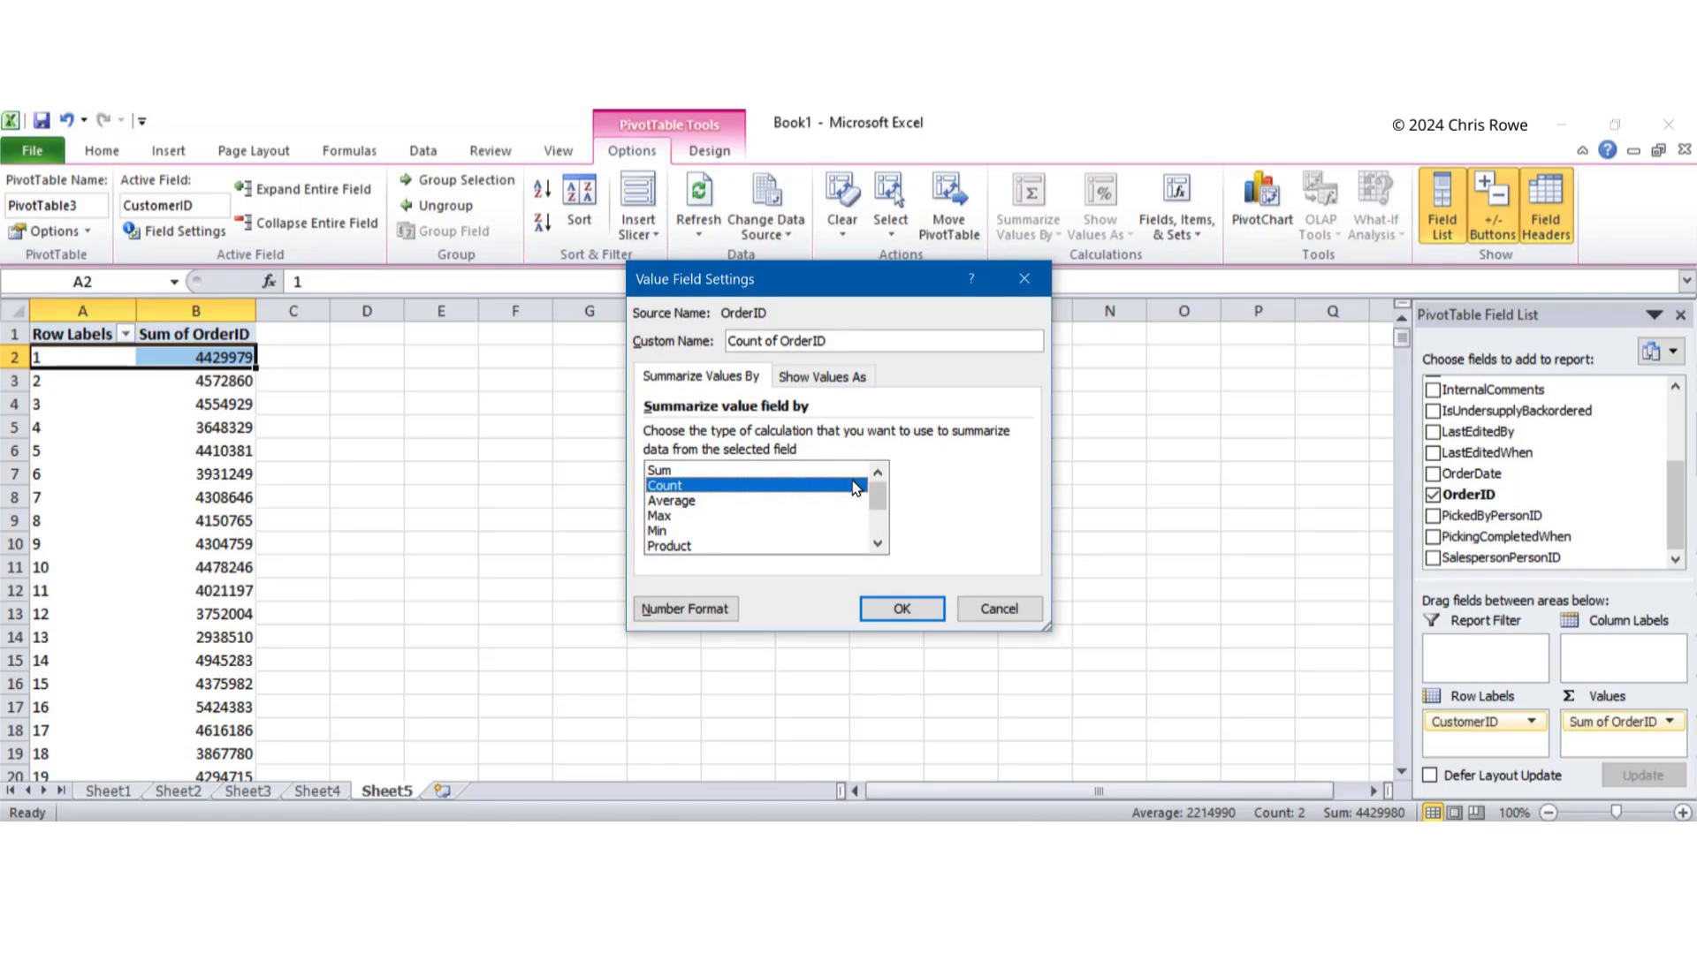
{"action": "left_click", "coordinate": [897, 610]}
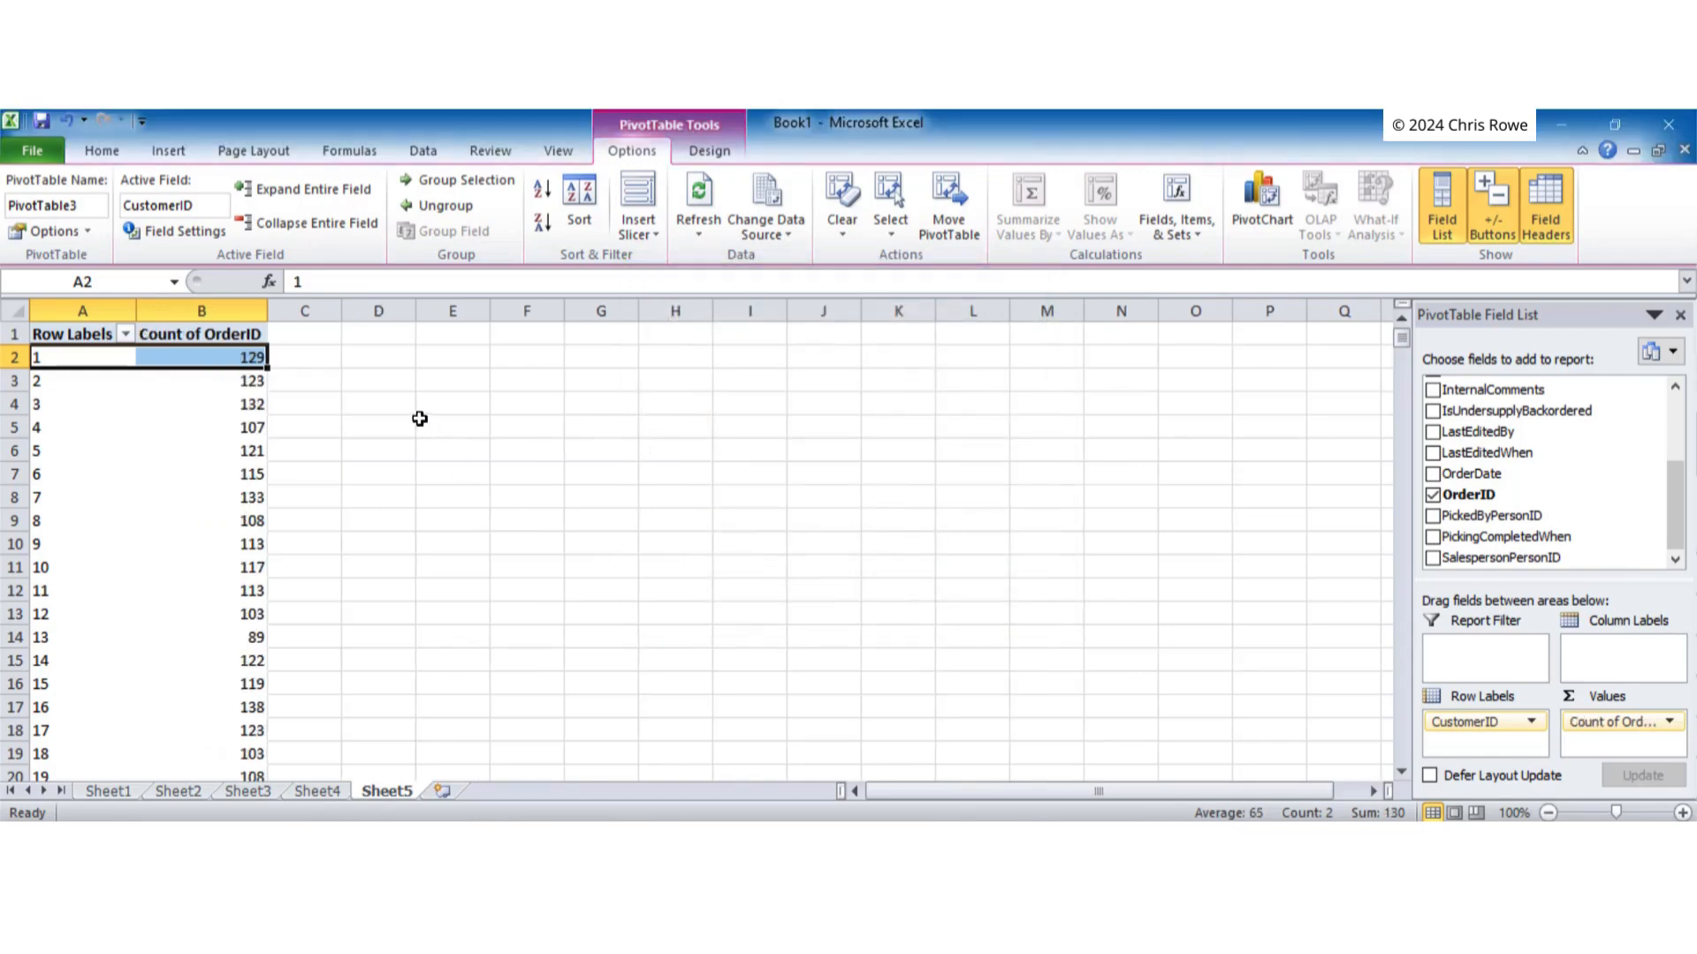
{"action": "left_click", "coordinate": [195, 357]}
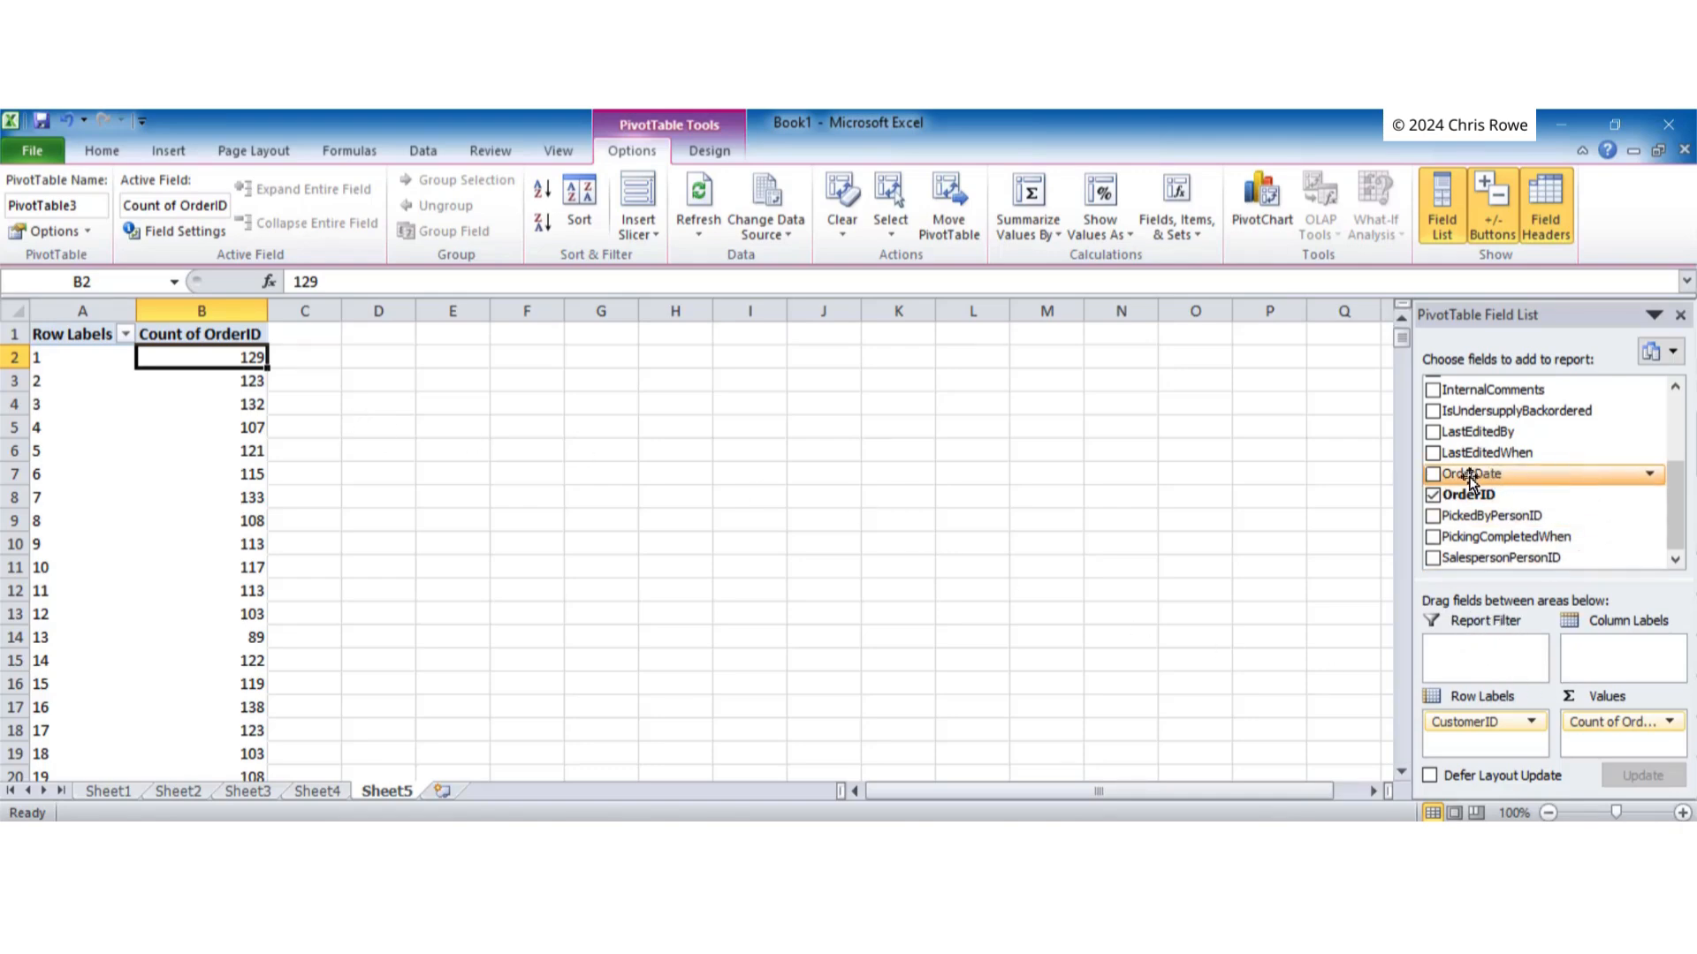
Add OrderDate as the PivotTable's report filter and check its list of dates
{"action": "left_click_drag", "start_coordinate": [1465, 477], "coordinate": [1464, 659]}
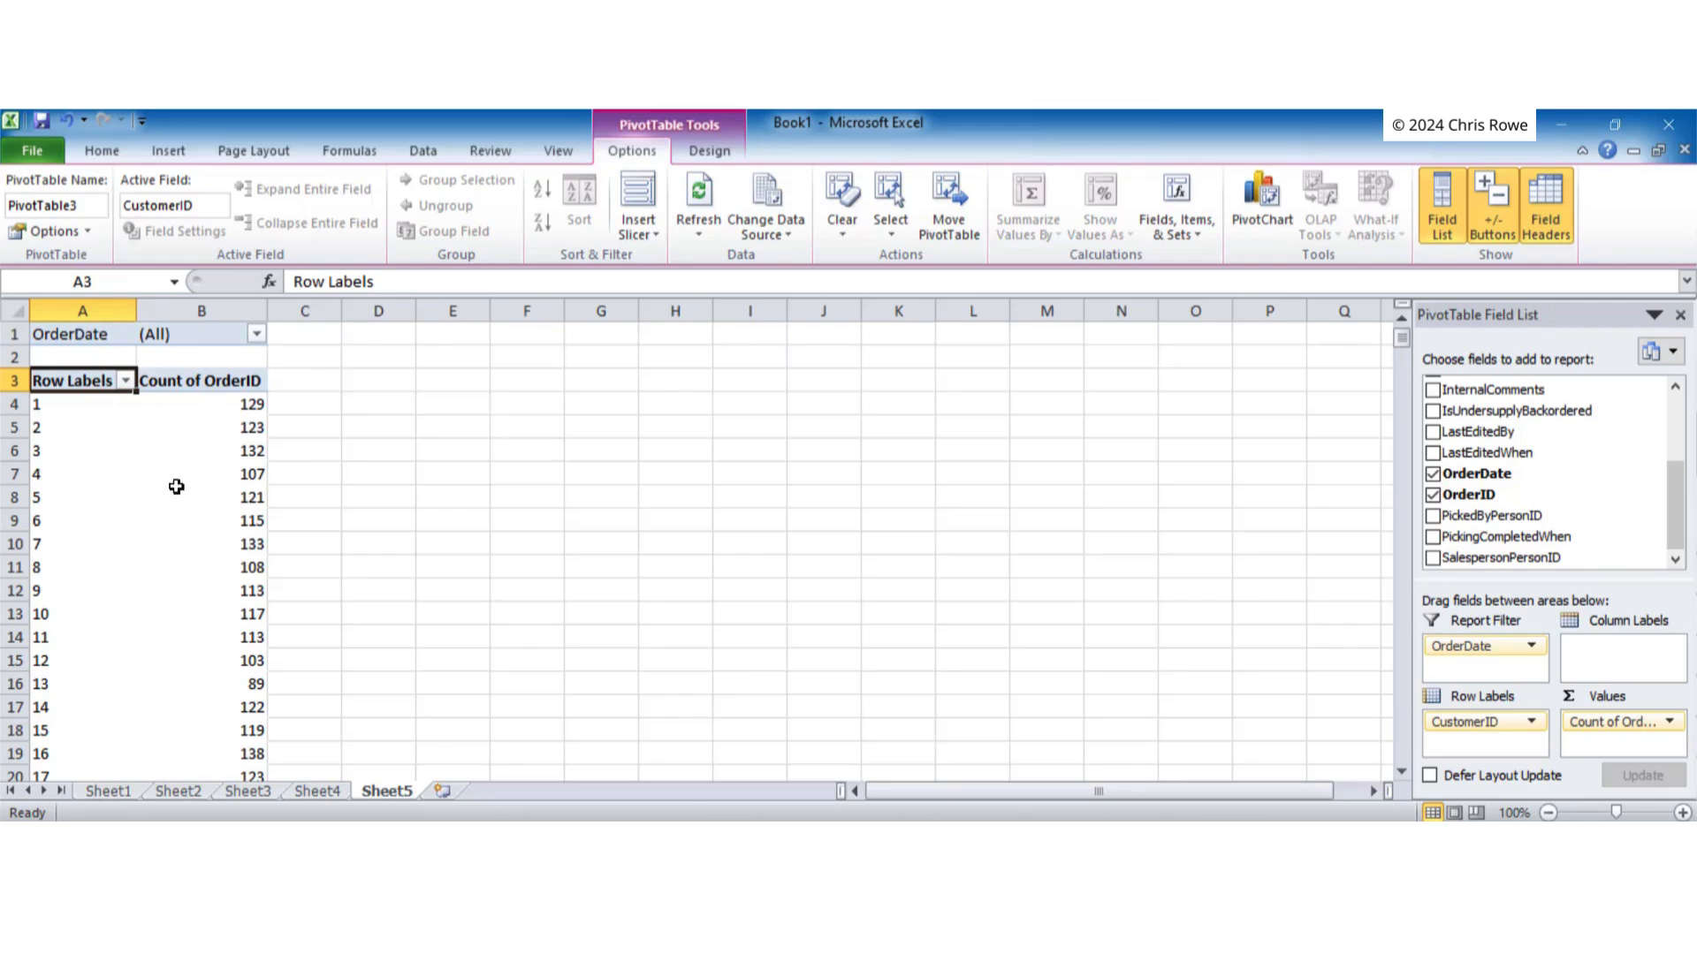
{"action": "mouse_move", "coordinate": [158, 463]}
{"action": "mouse_move", "coordinate": [122, 497]}
{"action": "left_click", "coordinate": [257, 335]}
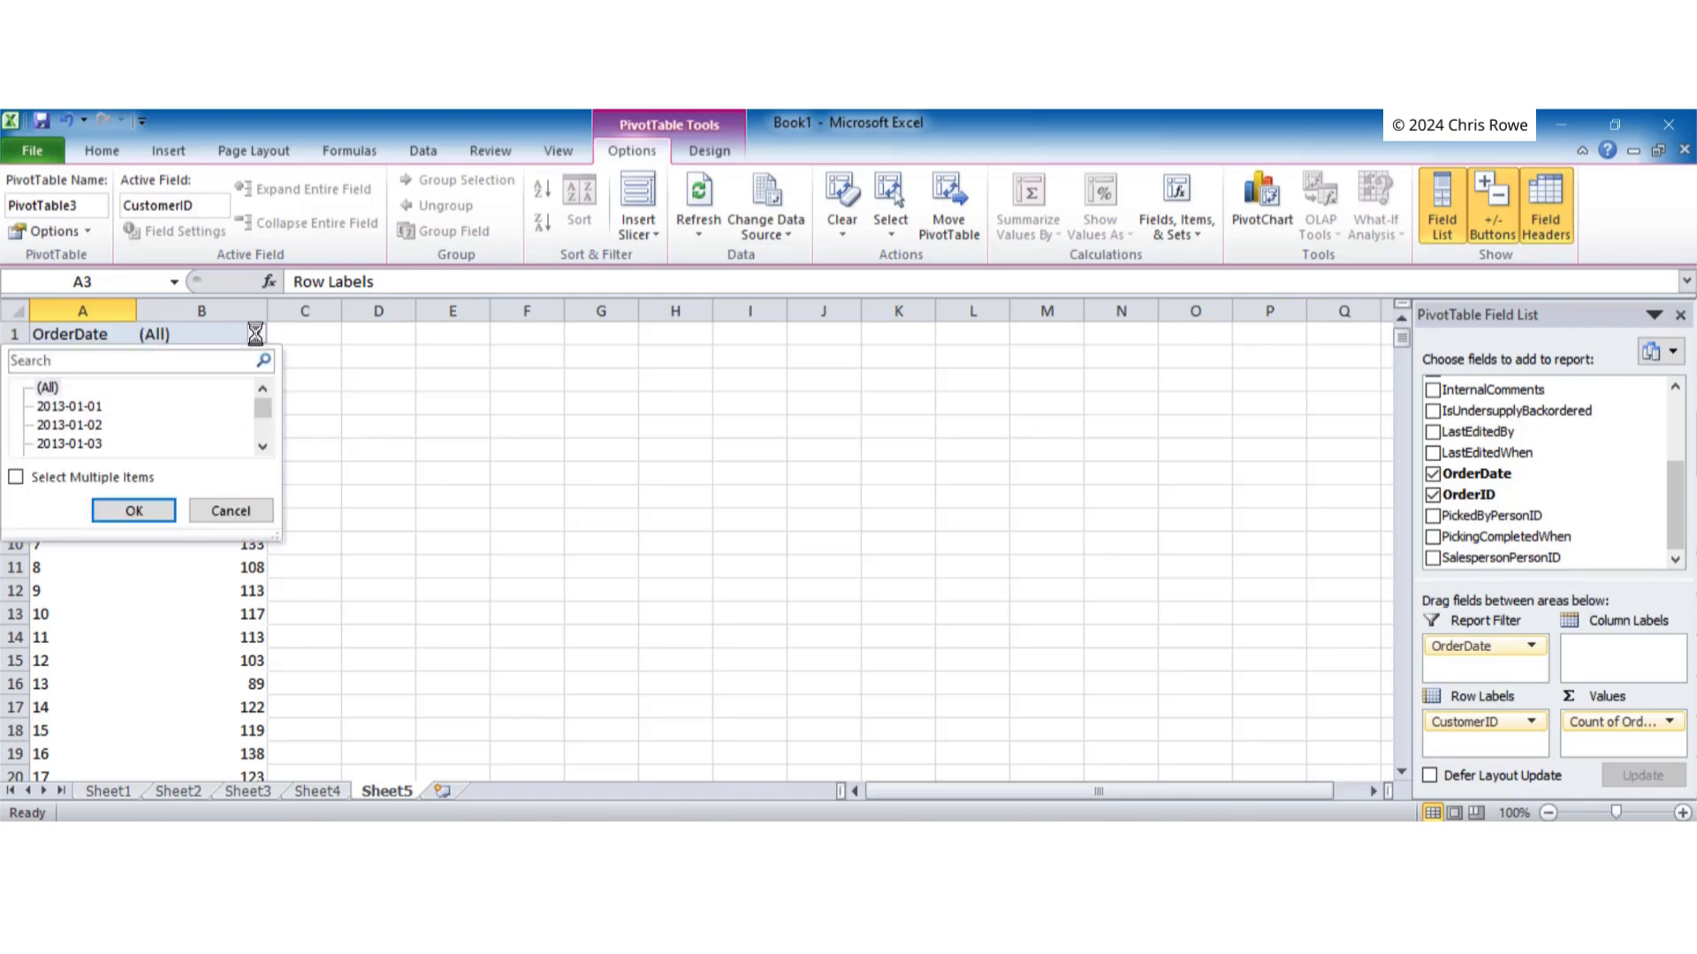
{"action": "left_click", "coordinate": [168, 550]}
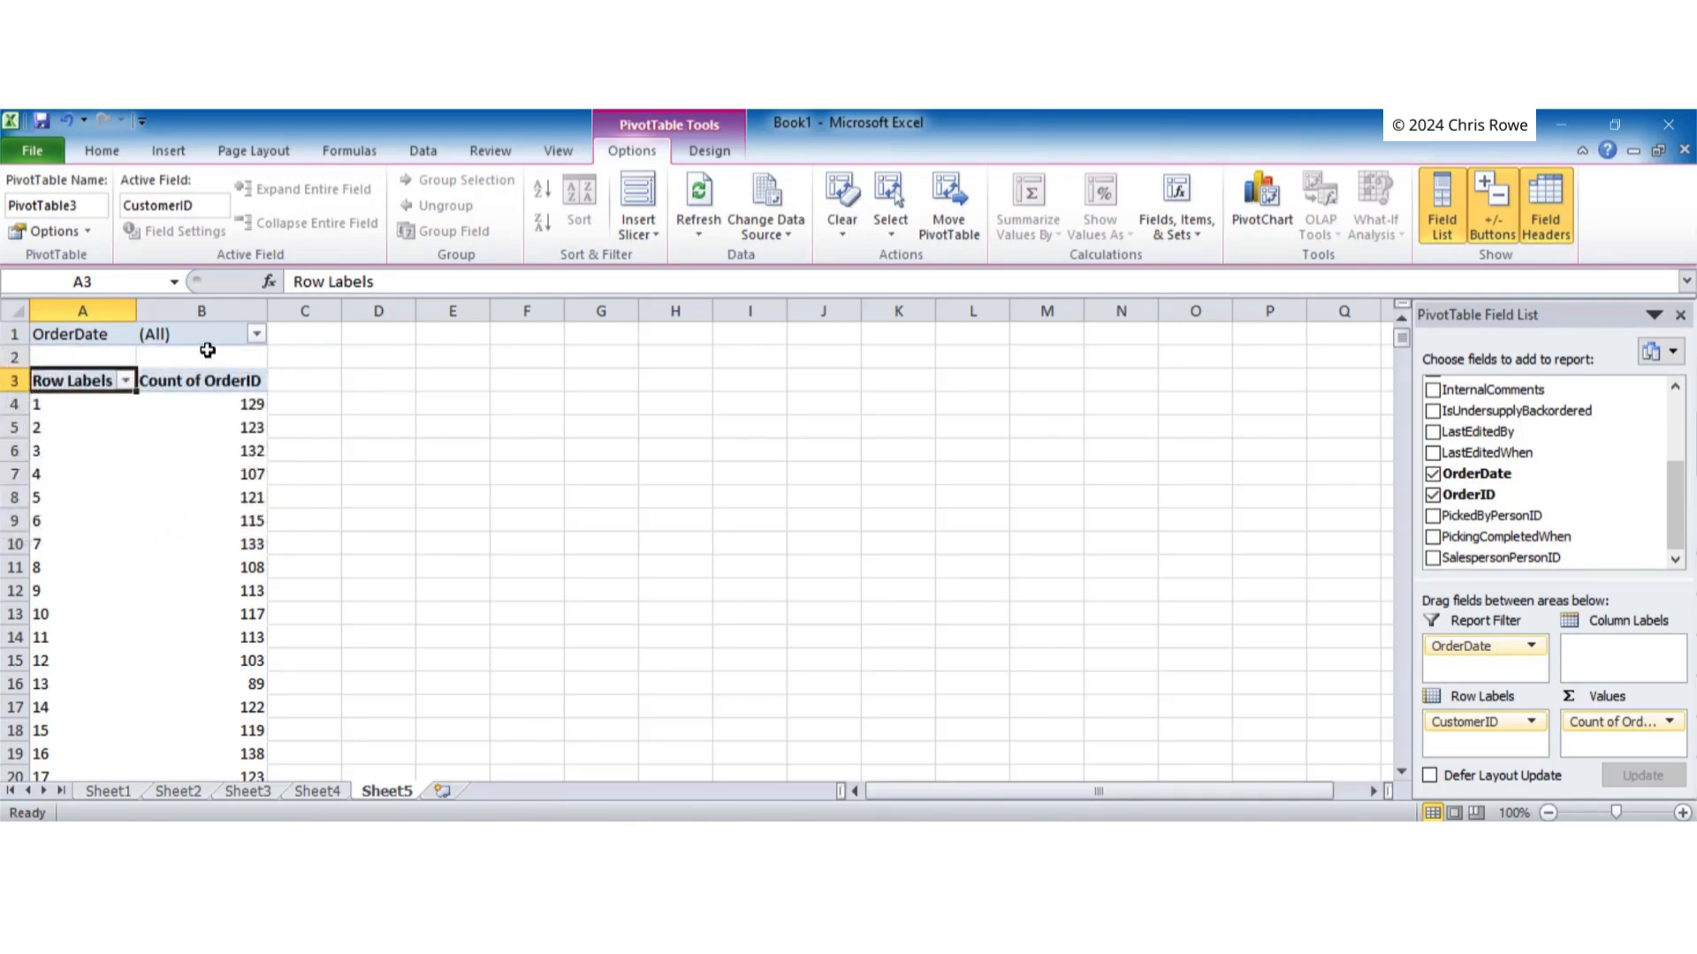
Filter the PivotTable to OrderDate 2013-01-01 and examine the order counts per customer
{"action": "left_click", "coordinate": [258, 333]}
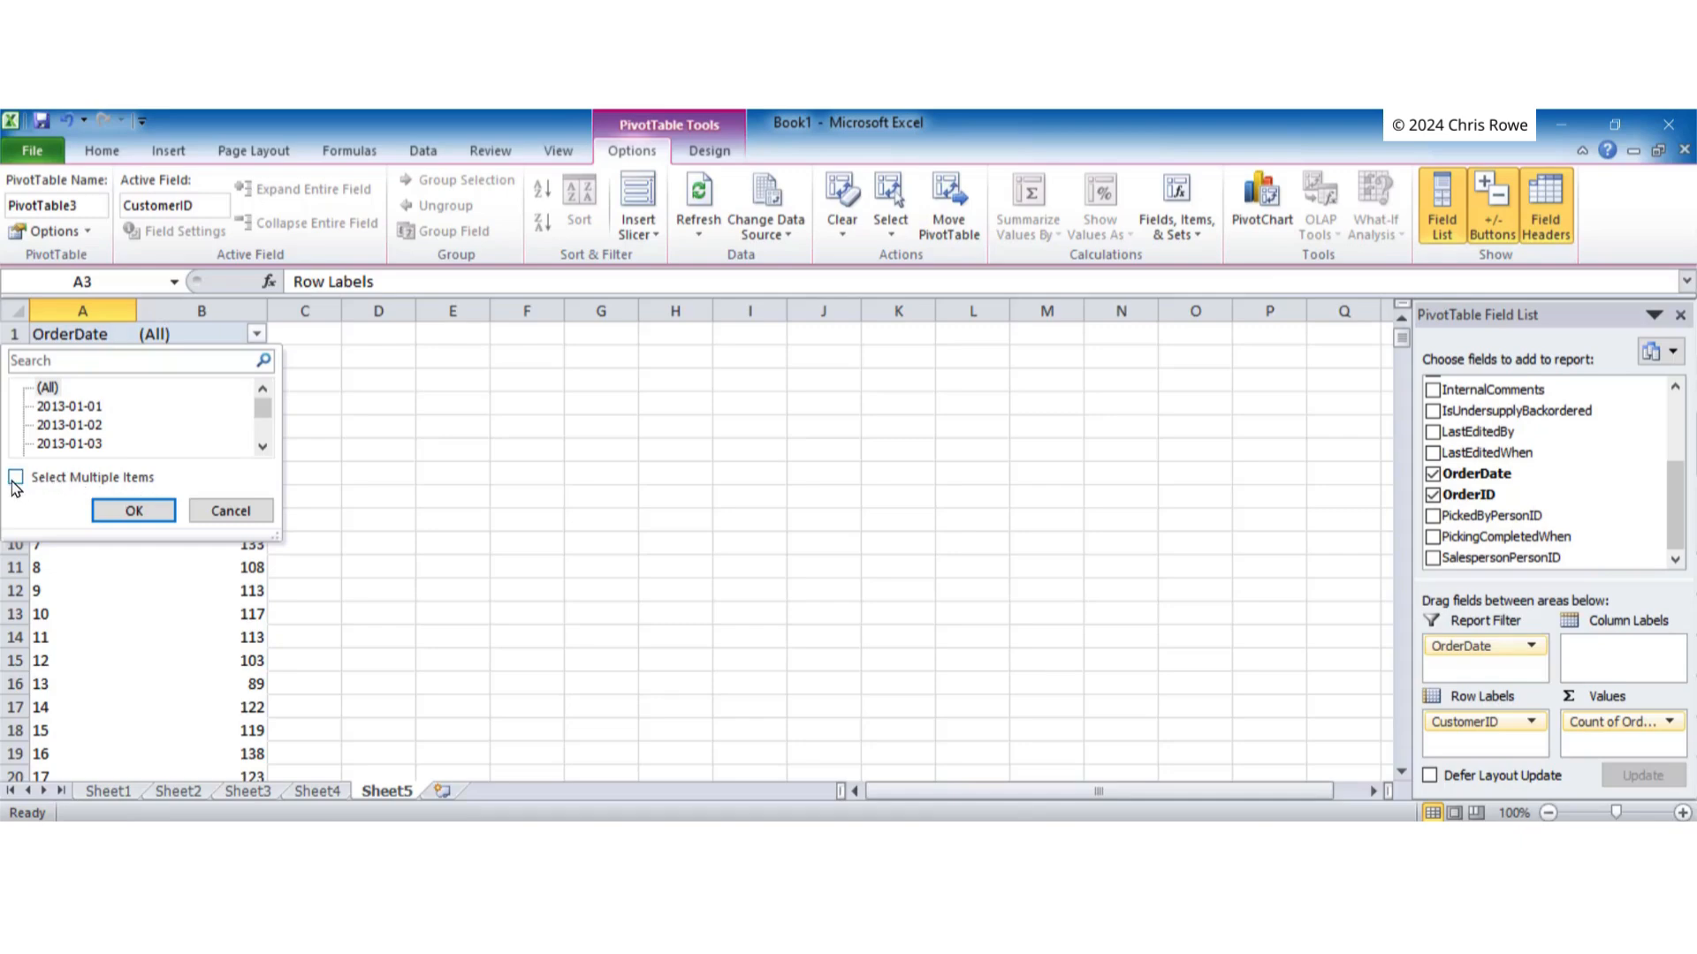
{"action": "left_click", "coordinate": [71, 406]}
{"action": "left_click", "coordinate": [75, 443]}
{"action": "left_click", "coordinate": [73, 407]}
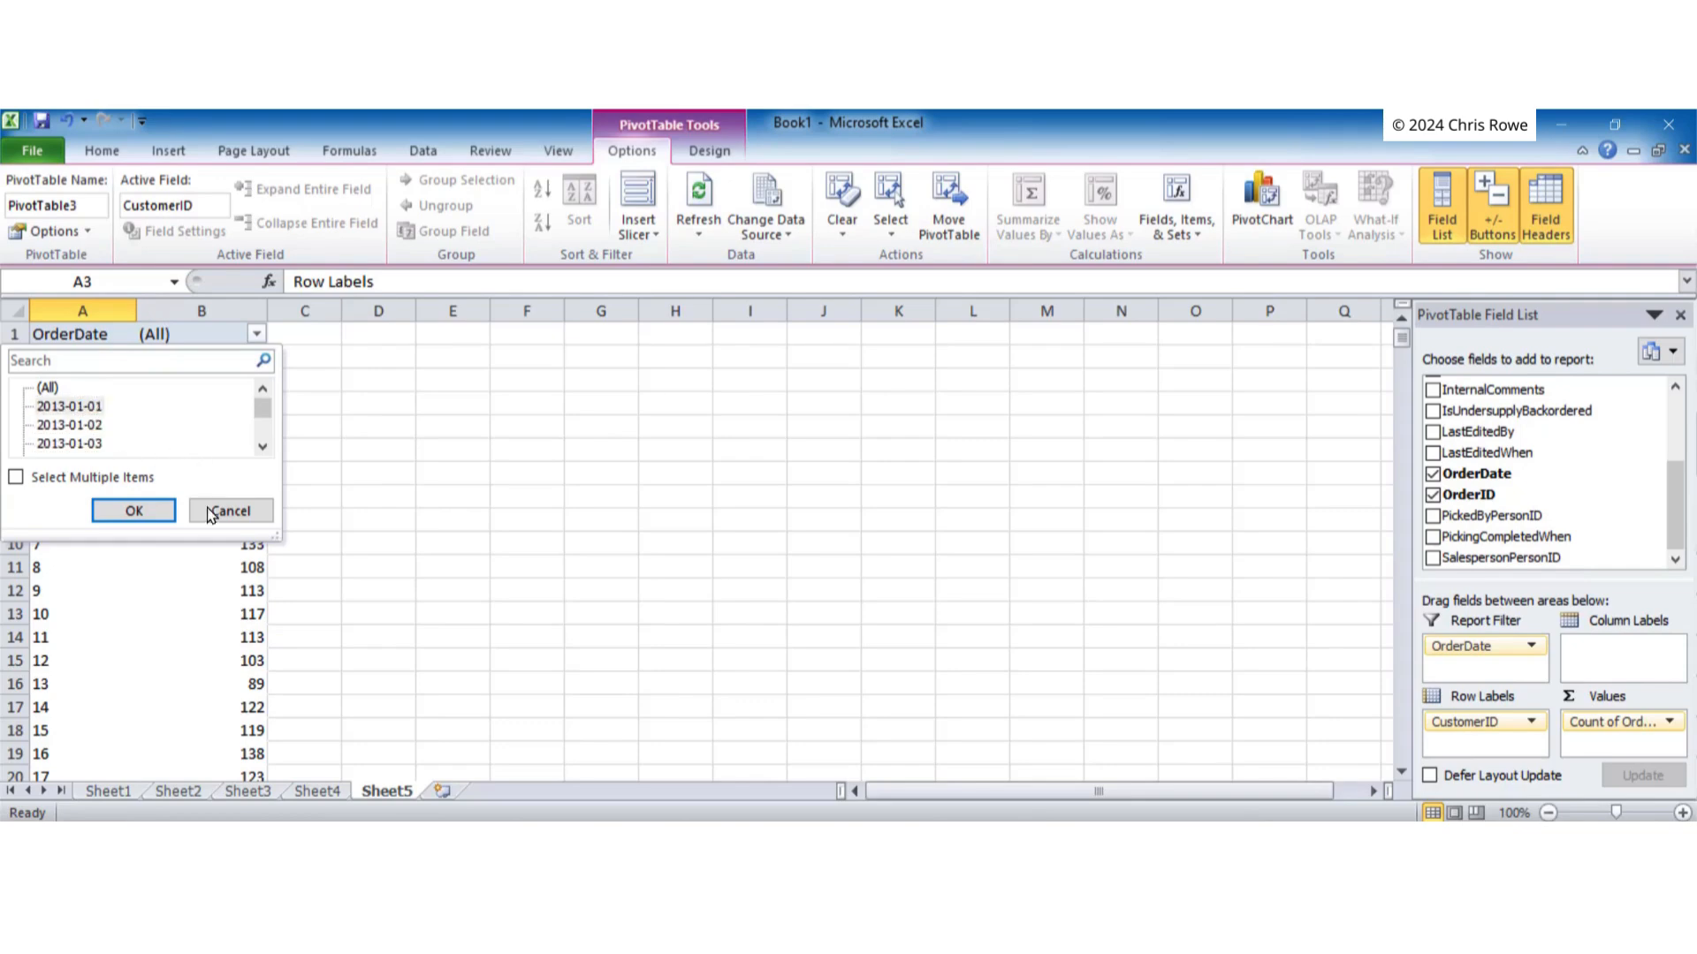
{"action": "left_click", "coordinate": [134, 511]}
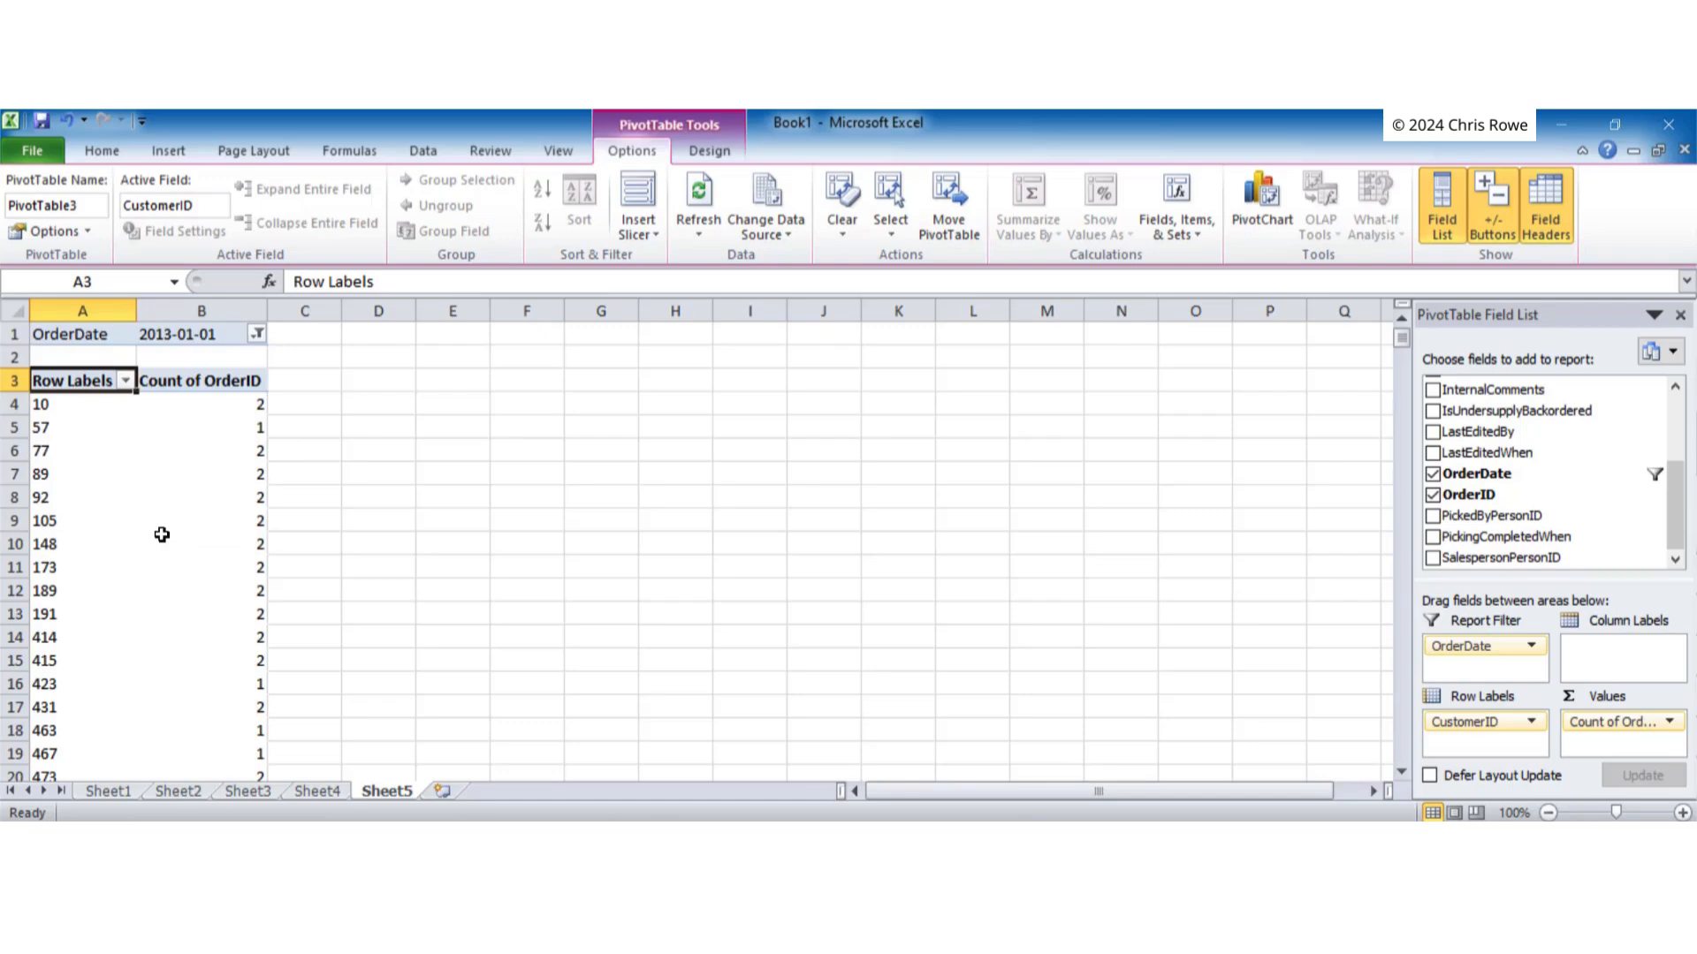
{"action": "scroll", "coordinate": [162, 534], "scroll_direction": "down", "scroll_amount": 13}
{"action": "scroll", "coordinate": [162, 534], "scroll_direction": "up", "scroll_amount": 13}
{"action": "left_click_drag", "start_coordinate": [82, 404], "coordinate": [263, 404]}
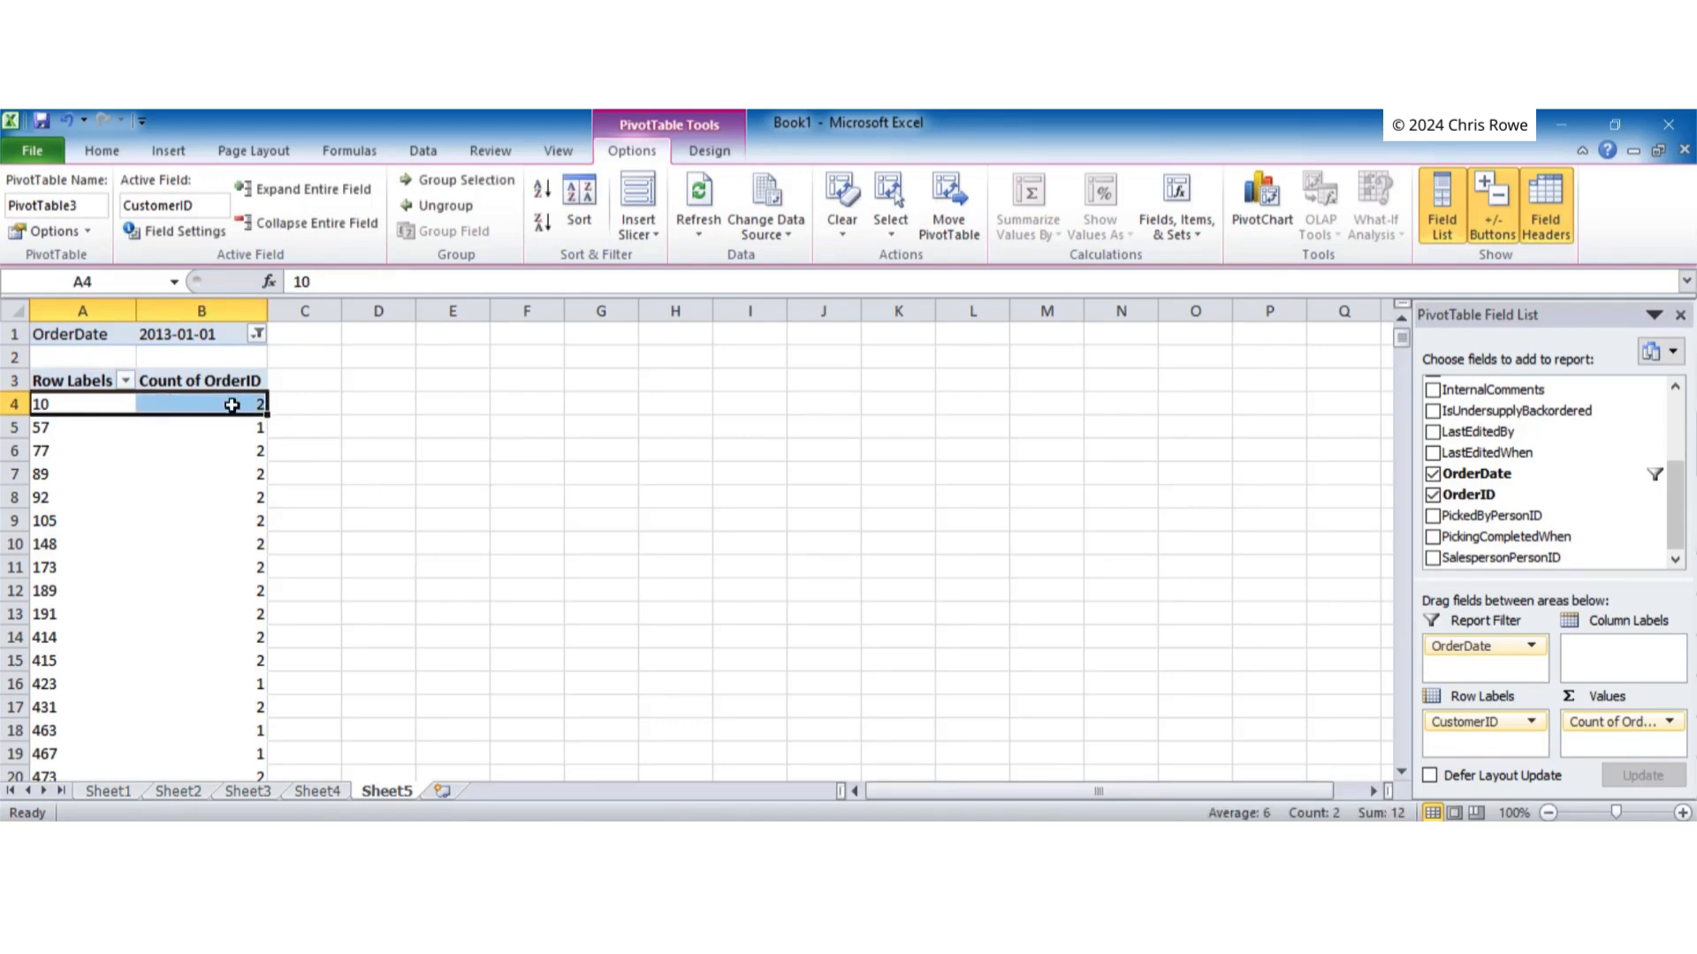
Allow multiple items in the OrderDate report filter and deselect all dates
{"action": "left_click", "coordinate": [257, 335]}
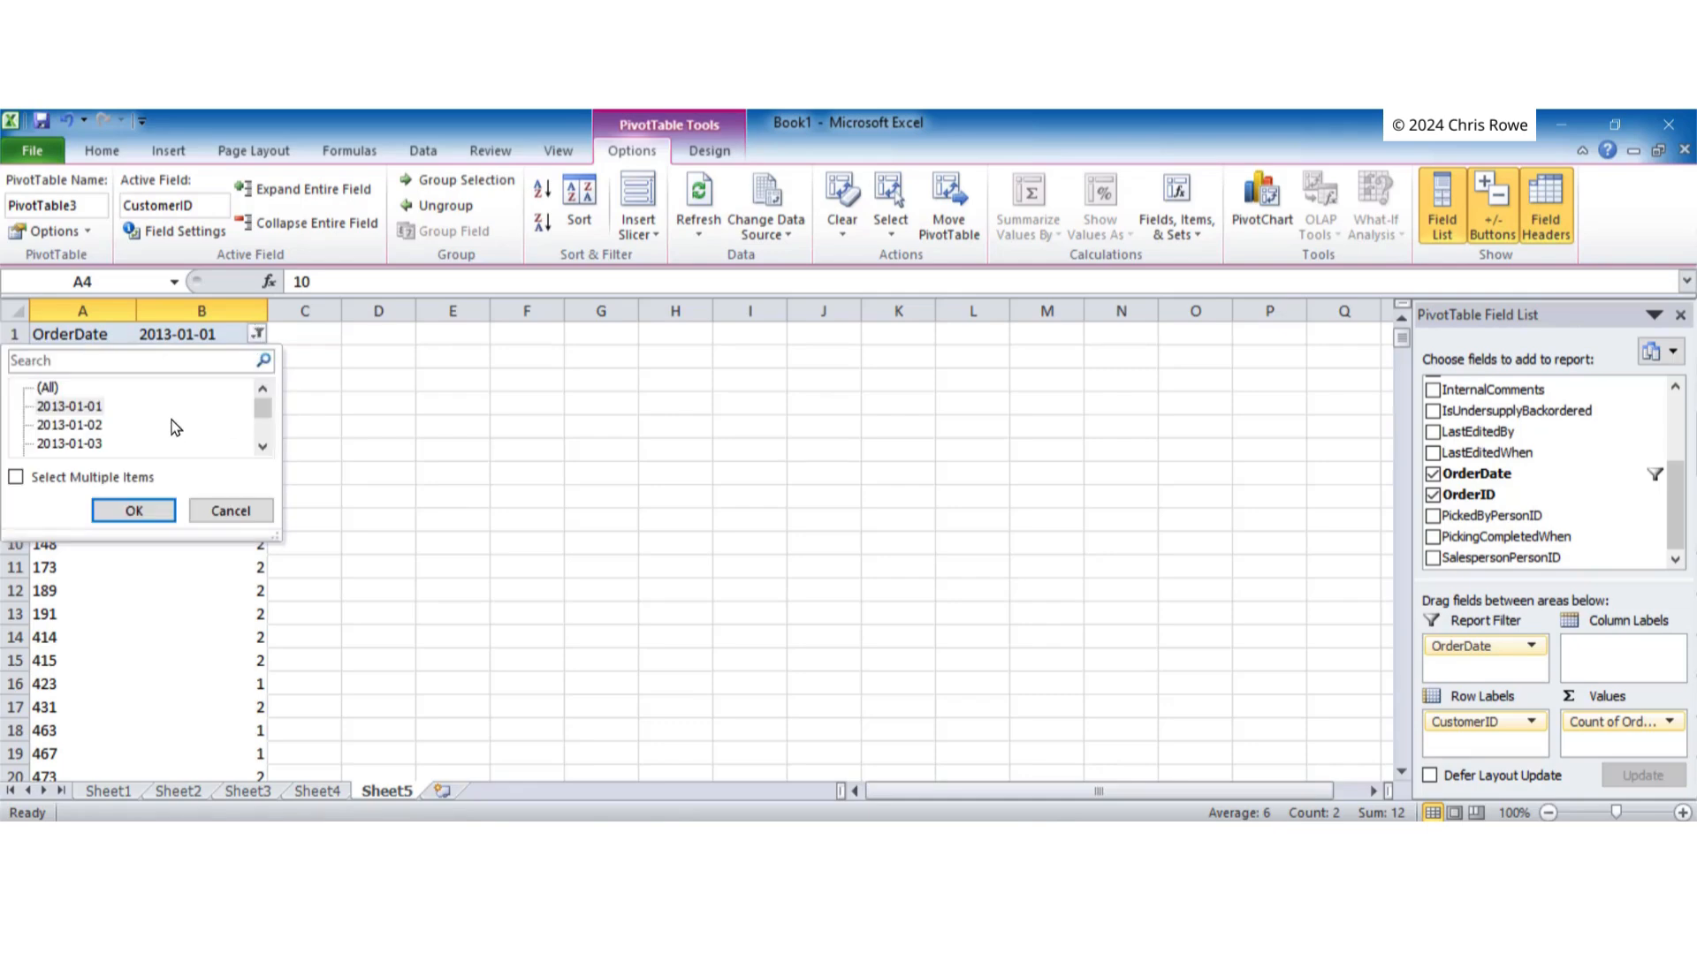
{"action": "left_click", "coordinate": [16, 478]}
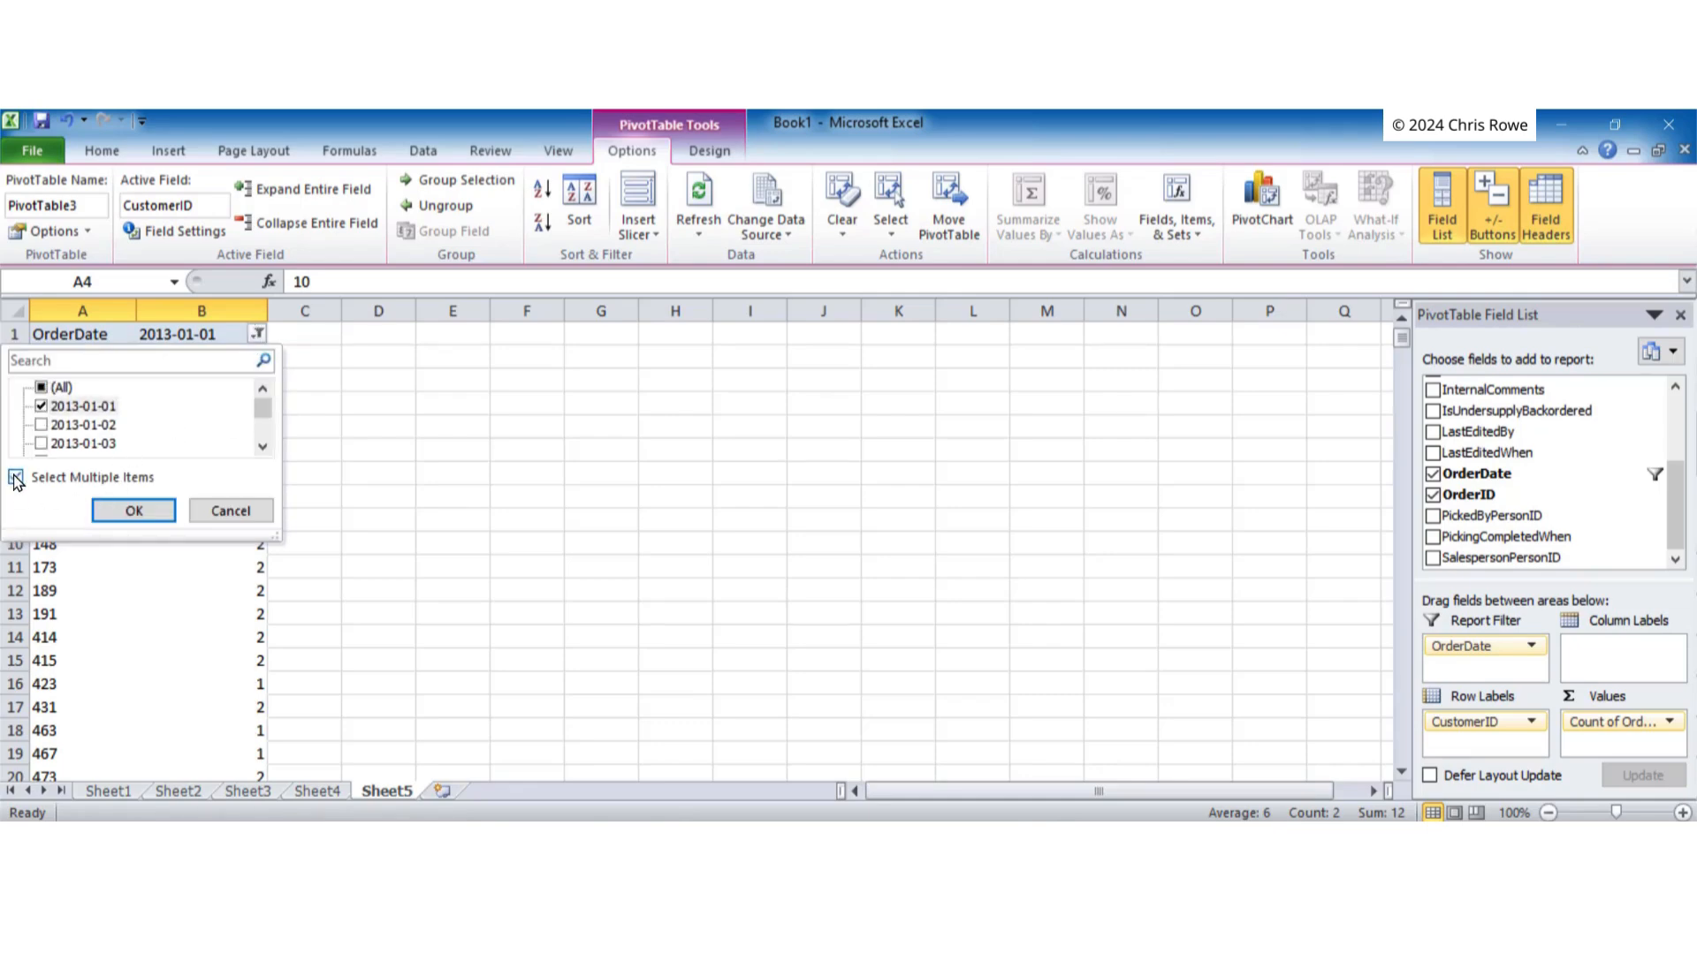
{"action": "left_click", "coordinate": [41, 389]}
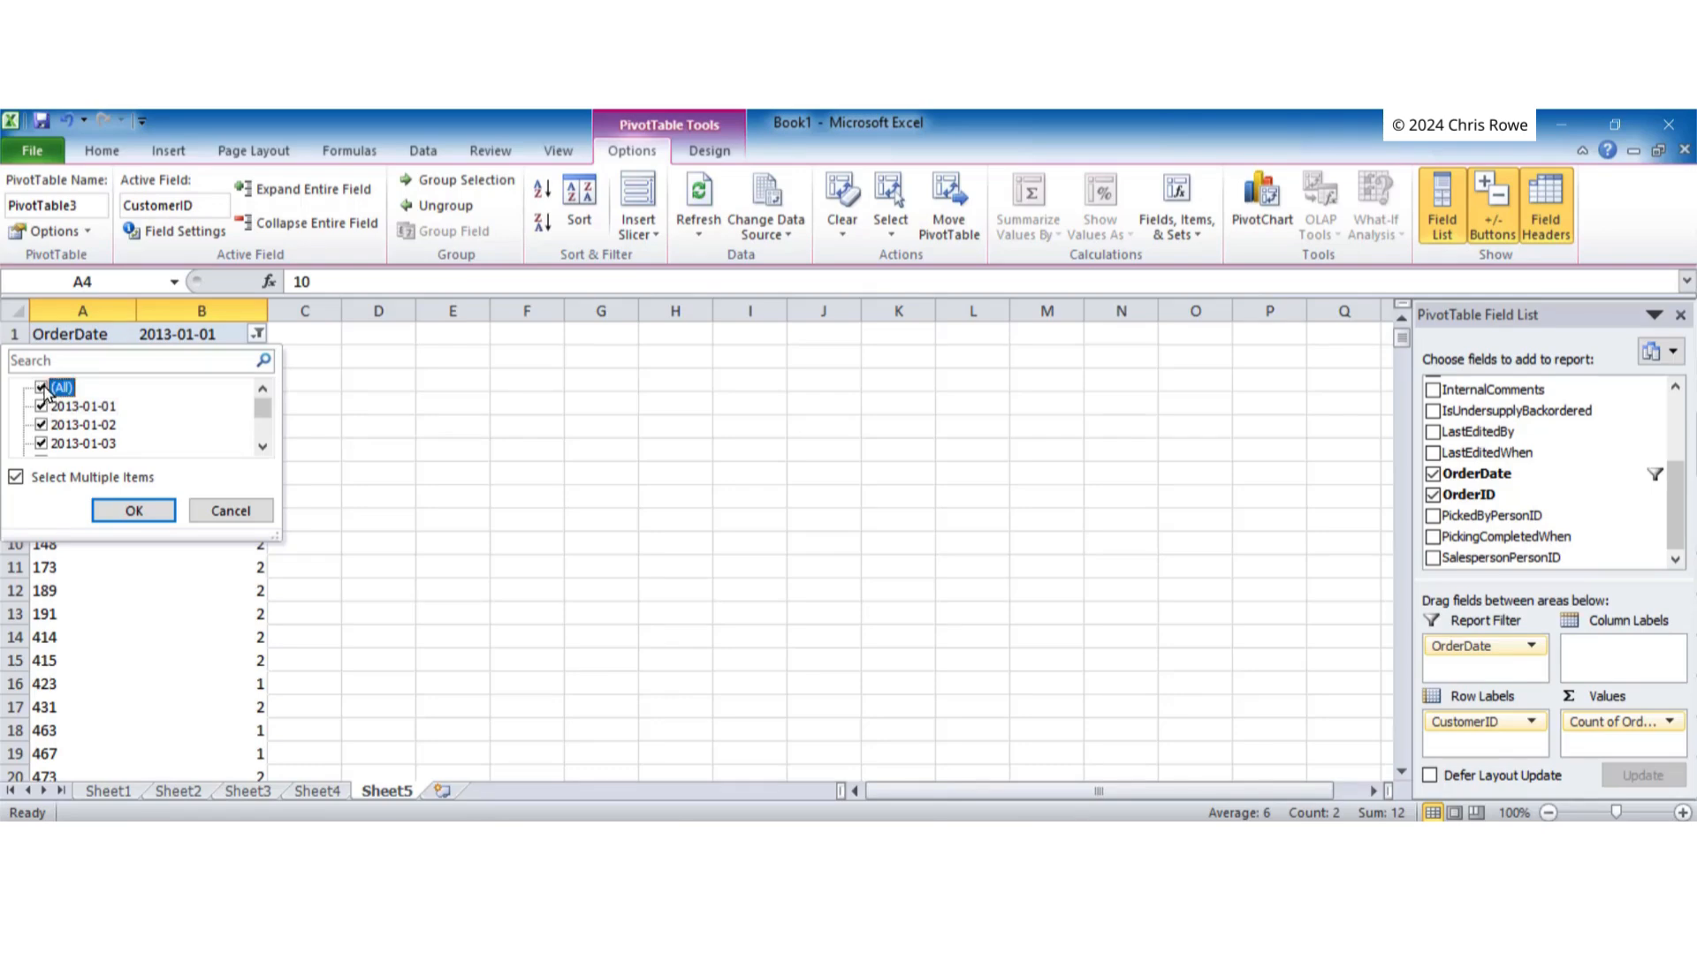
{"action": "left_click", "coordinate": [41, 389]}
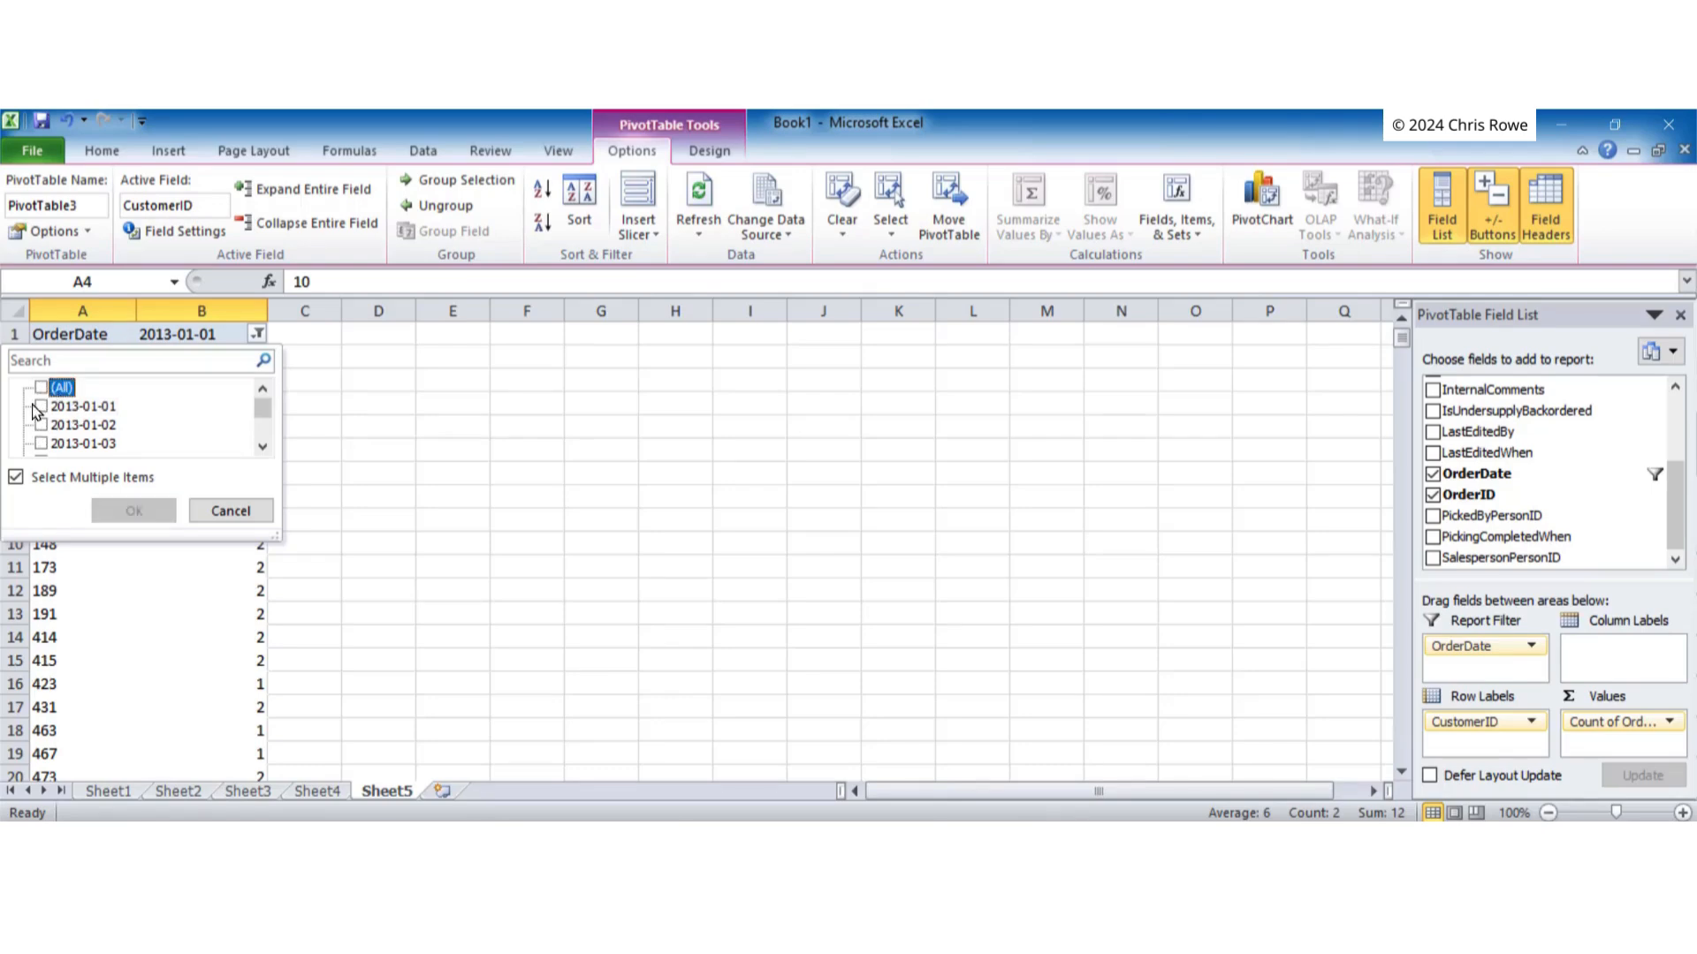
Select the January 2013 order dates, from 2013-01-01 through 2013-01-31, and apply the report filter
{"action": "left_click", "coordinate": [43, 407]}
{"action": "left_click", "coordinate": [42, 425]}
{"action": "left_click", "coordinate": [41, 443]}
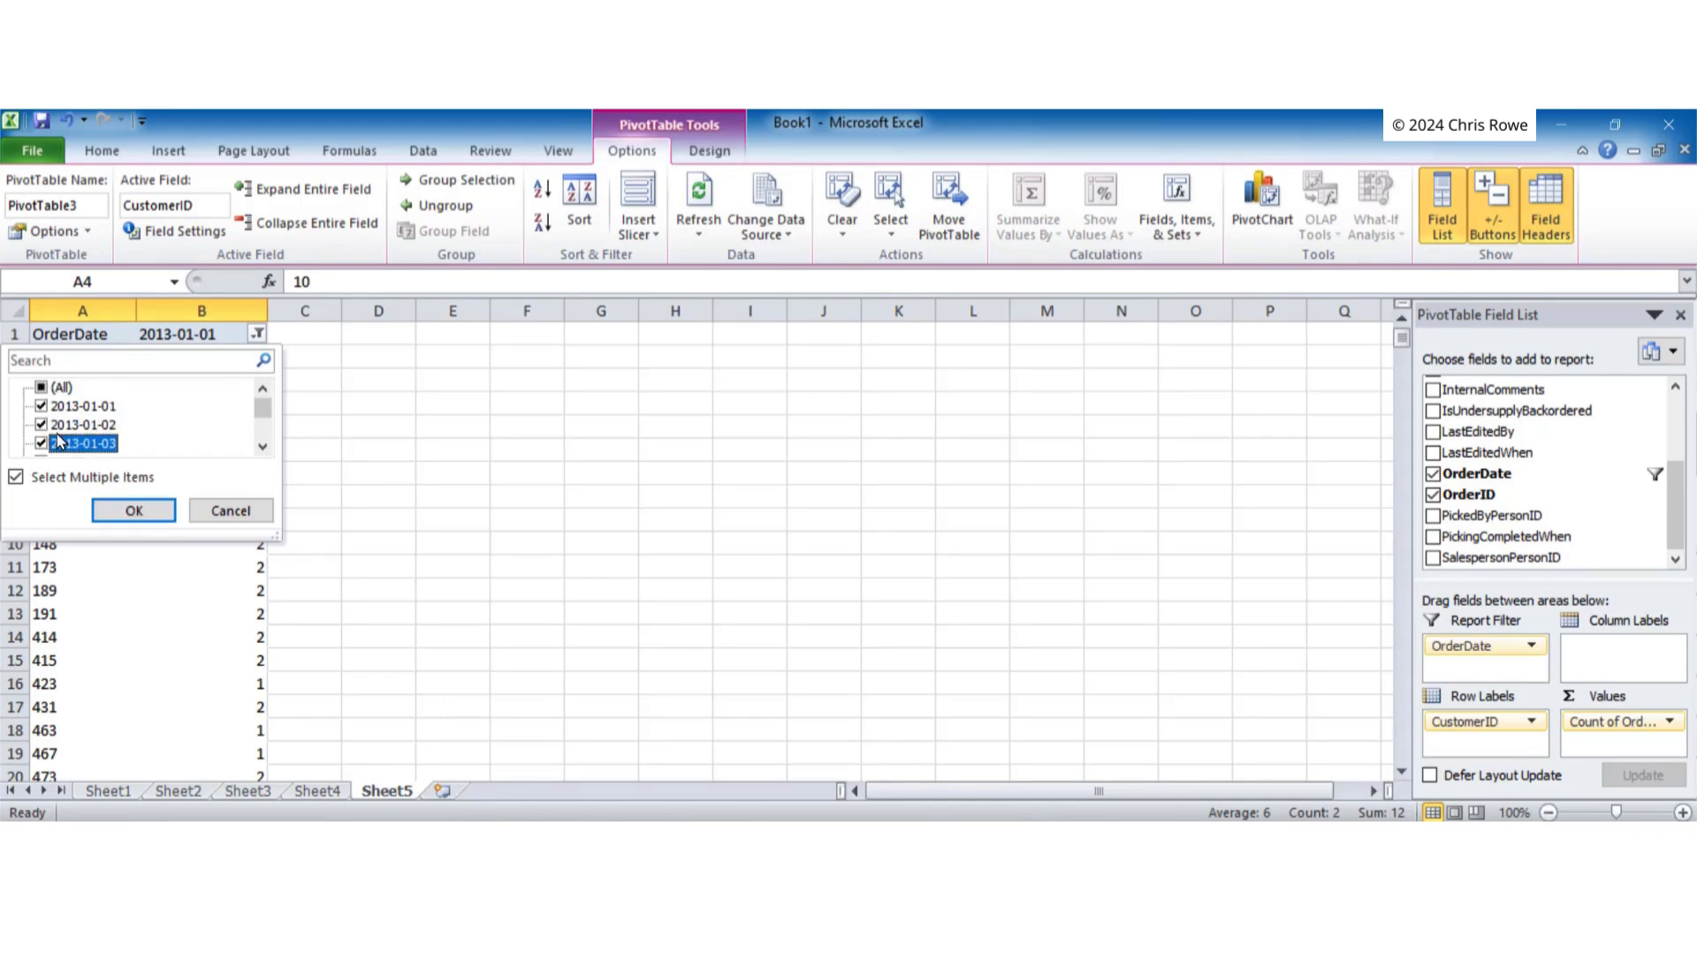
{"action": "scroll", "coordinate": [42, 425], "scroll_direction": "down", "scroll_amount": 1}
{"action": "left_click", "coordinate": [43, 407]}
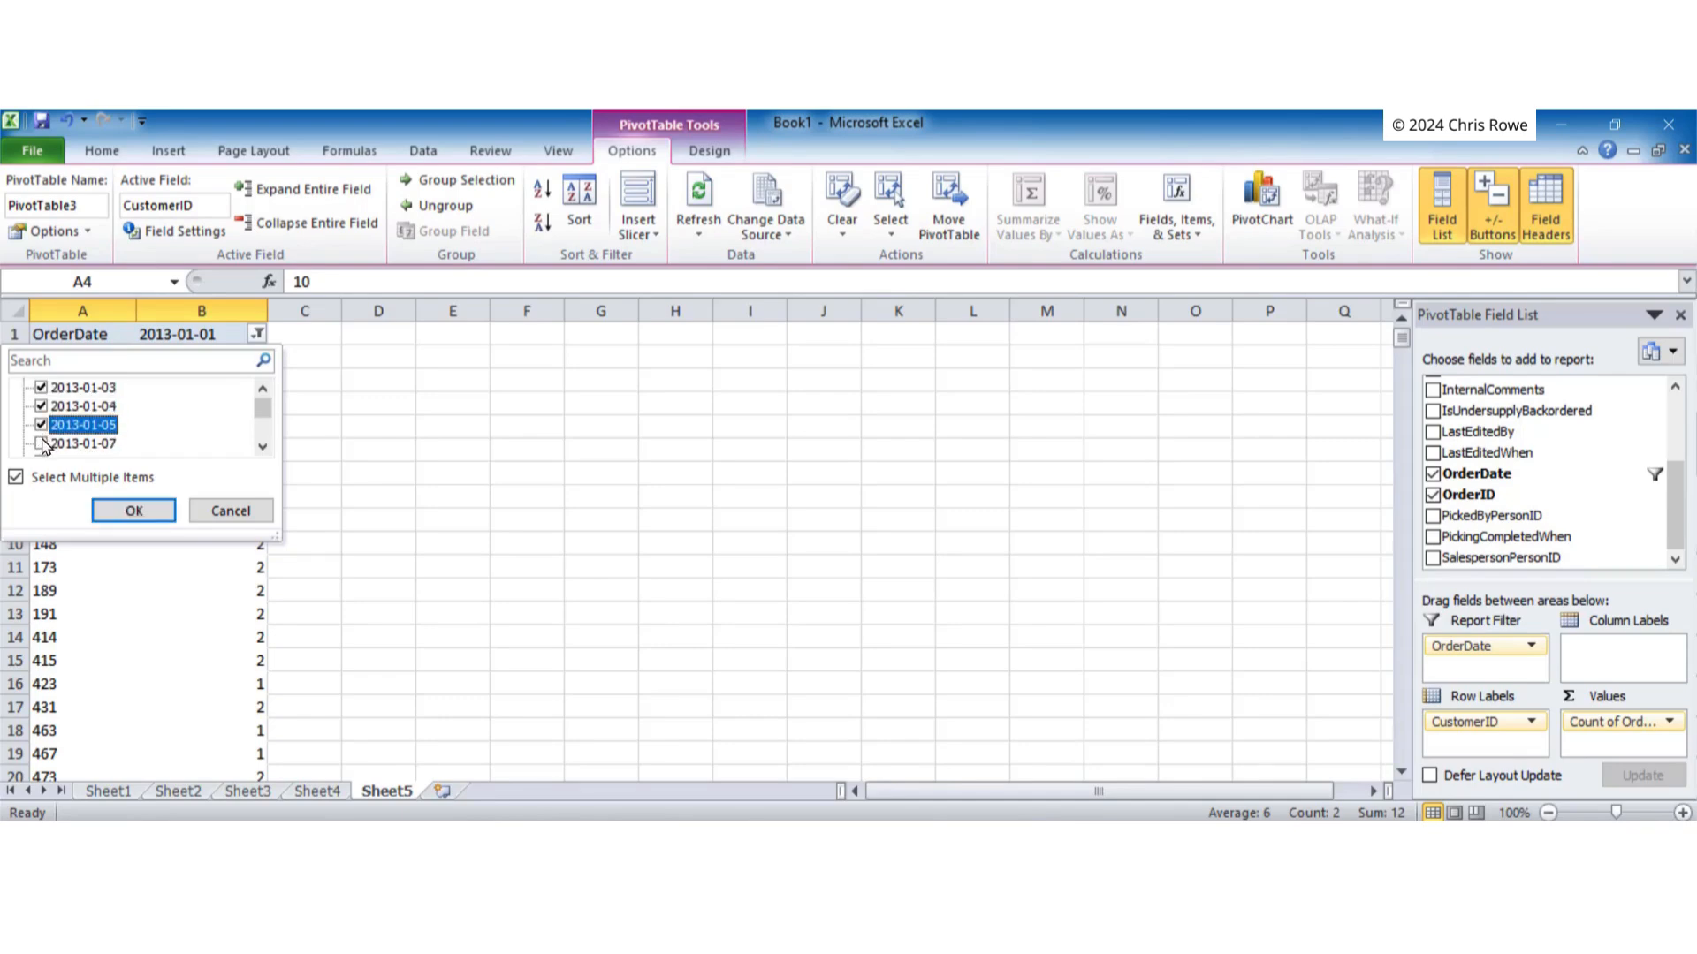
{"action": "left_click", "coordinate": [42, 445]}
{"action": "scroll", "coordinate": [97, 431], "scroll_direction": "down", "scroll_amount": 1}
{"action": "left_click", "coordinate": [97, 406]}
{"action": "left_click", "coordinate": [97, 425]}
{"action": "left_click", "coordinate": [98, 443]}
{"action": "scroll", "coordinate": [42, 422], "scroll_direction": "down", "scroll_amount": 1}
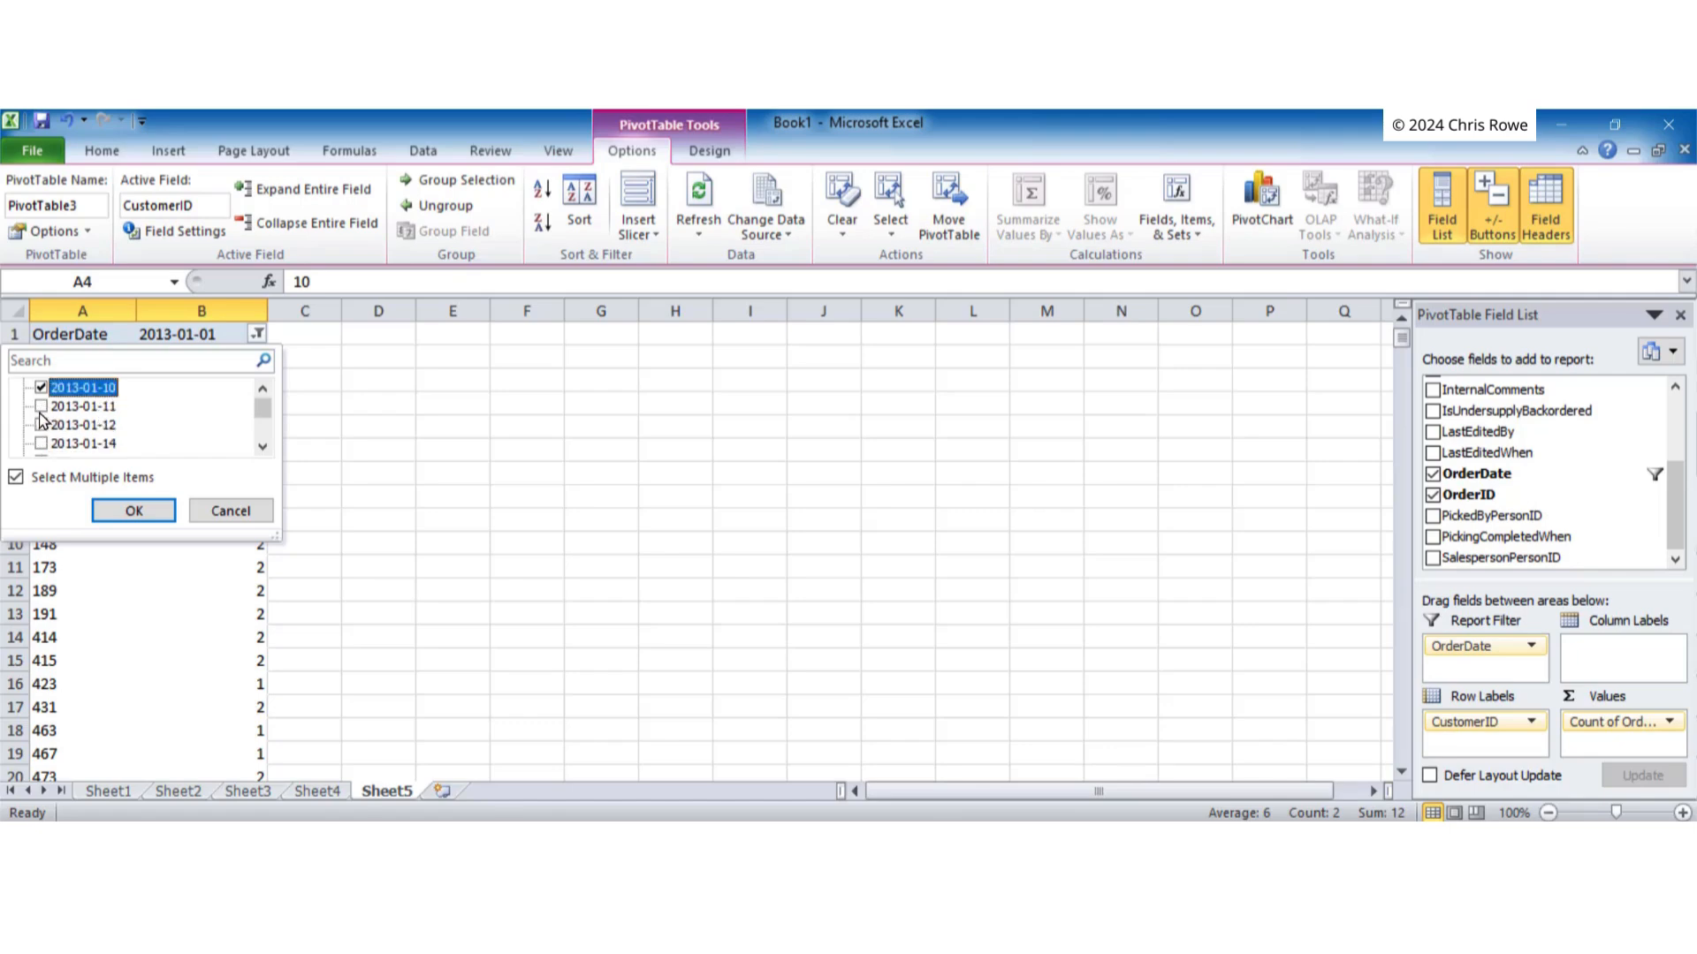
{"action": "left_click", "coordinate": [42, 407]}
{"action": "left_click", "coordinate": [42, 425]}
{"action": "left_click", "coordinate": [42, 444]}
{"action": "scroll", "coordinate": [43, 438], "scroll_direction": "down", "scroll_amount": 1}
{"action": "left_click", "coordinate": [42, 407]}
{"action": "left_click", "coordinate": [42, 425]}
{"action": "left_click", "coordinate": [41, 444]}
{"action": "scroll", "coordinate": [42, 429], "scroll_direction": "down", "scroll_amount": 1}
{"action": "left_click", "coordinate": [42, 407]}
{"action": "left_click", "coordinate": [44, 425]}
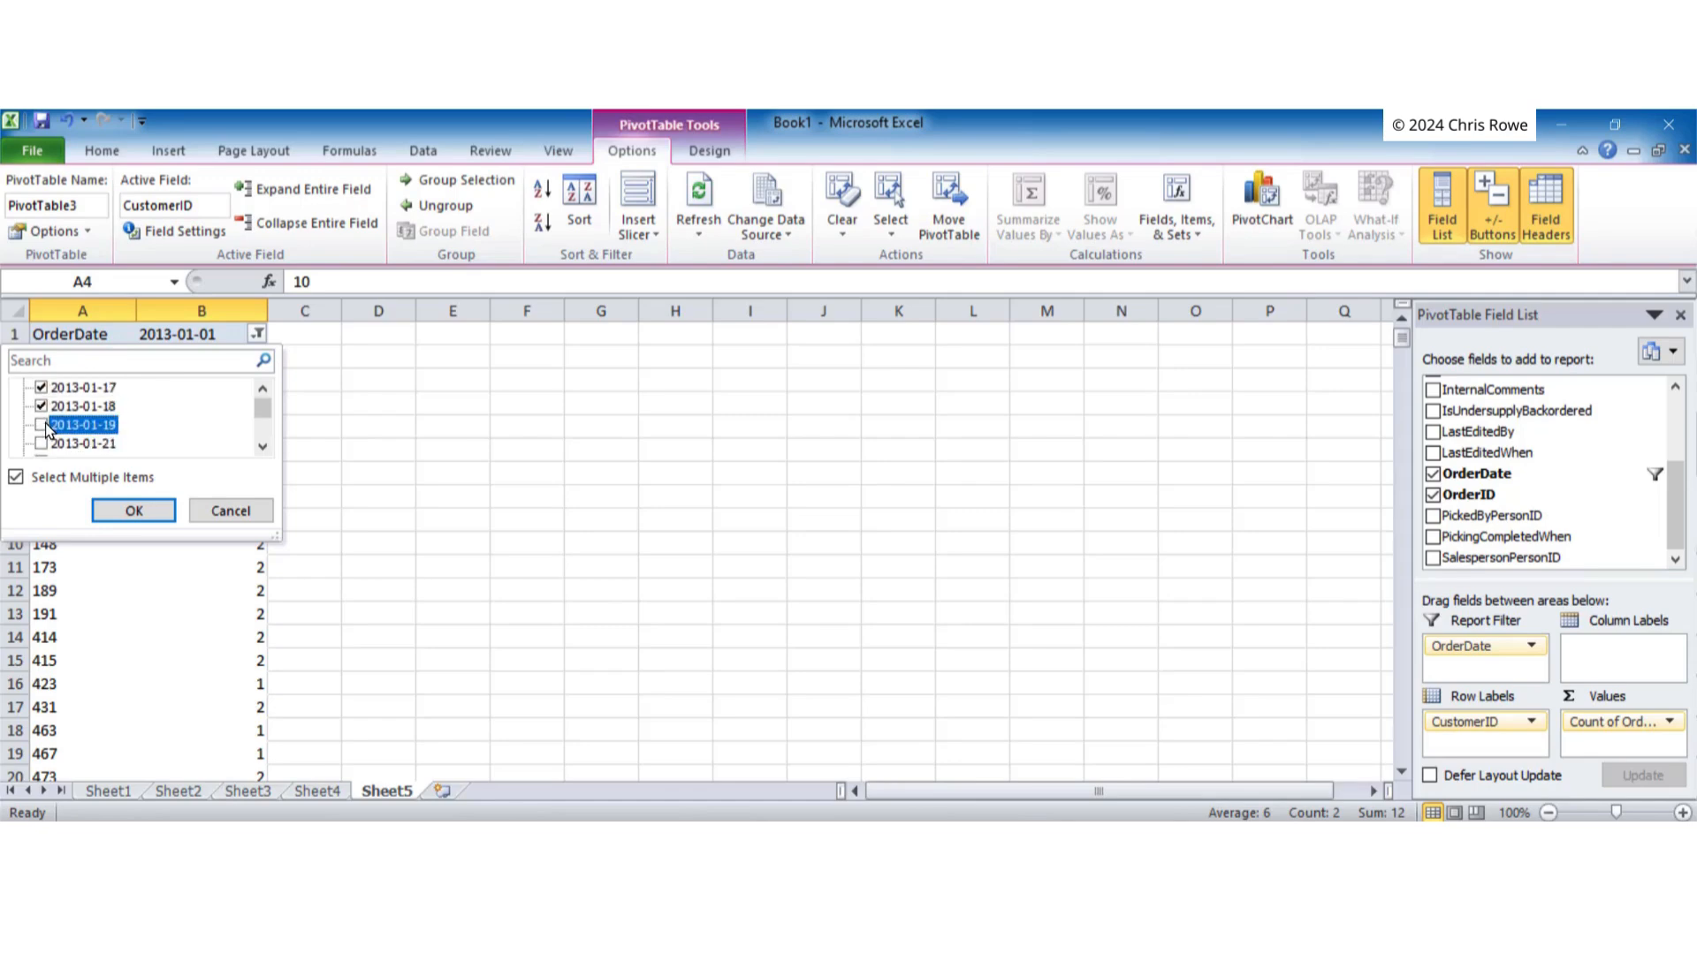
{"action": "left_click", "coordinate": [42, 443]}
{"action": "scroll", "coordinate": [41, 442], "scroll_direction": "down", "scroll_amount": 1}
{"action": "left_click", "coordinate": [42, 407]}
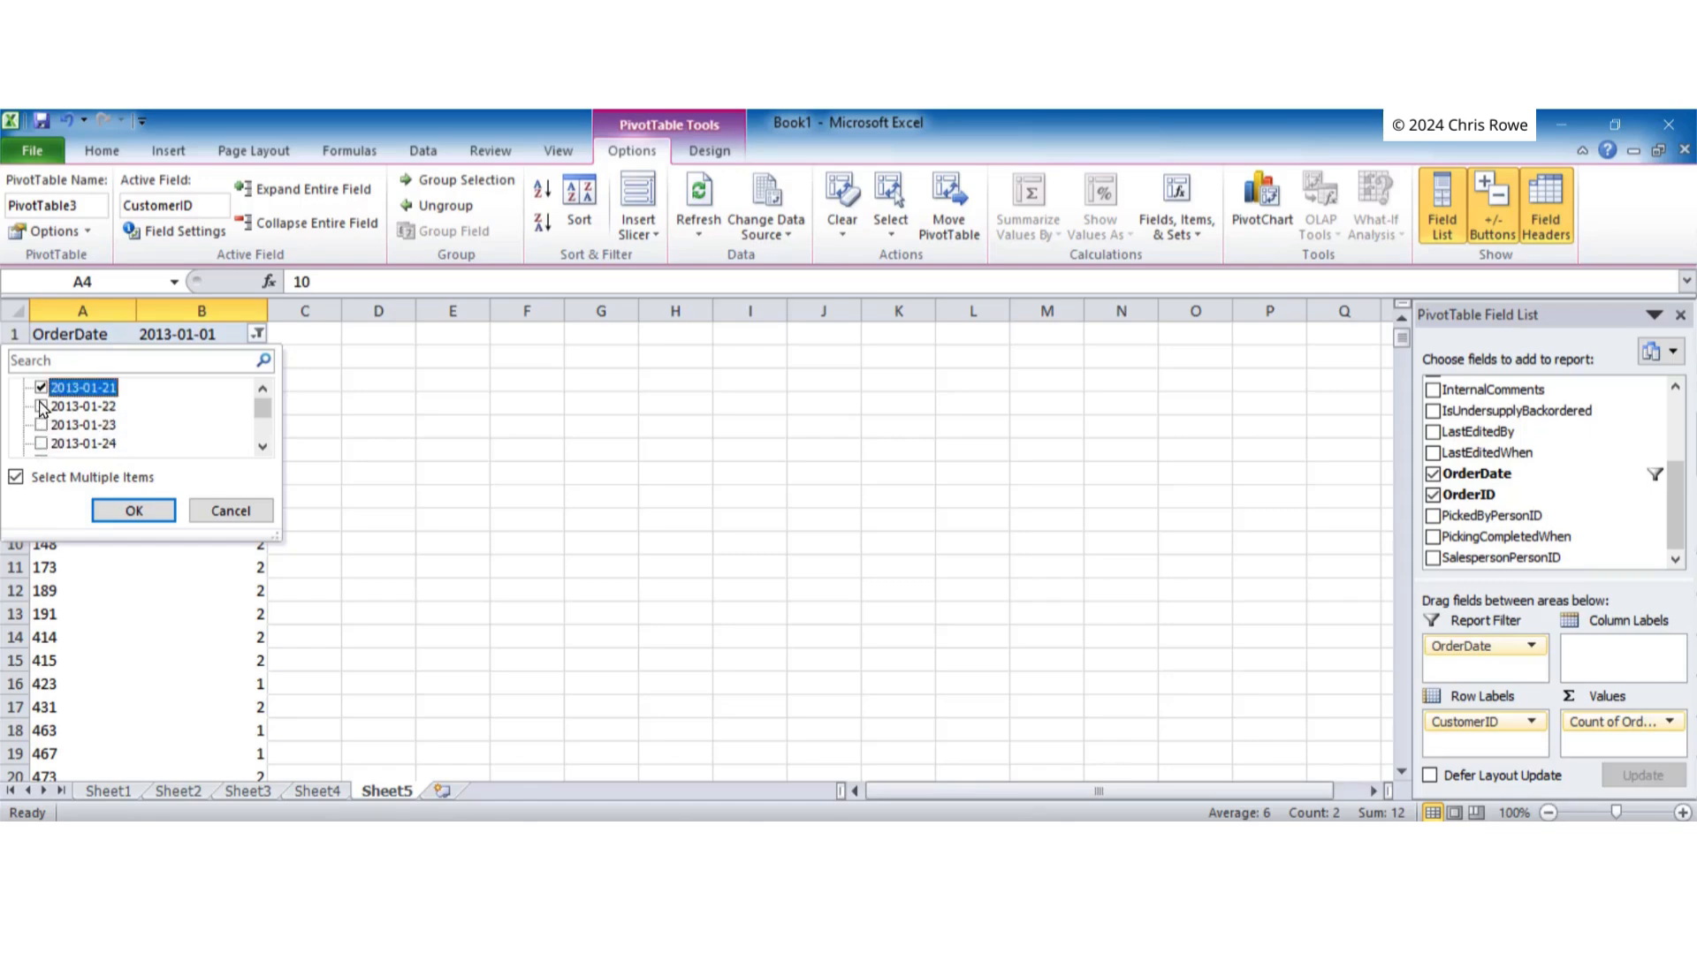
{"action": "left_click", "coordinate": [42, 425]}
{"action": "left_click", "coordinate": [41, 443]}
{"action": "scroll", "coordinate": [79, 437], "scroll_direction": "down", "scroll_amount": 1}
{"action": "left_click", "coordinate": [42, 408]}
{"action": "left_click", "coordinate": [41, 425]}
{"action": "left_click", "coordinate": [41, 444]}
{"action": "scroll", "coordinate": [75, 437], "scroll_direction": "down", "scroll_amount": 1}
{"action": "left_click", "coordinate": [42, 407]}
{"action": "left_click", "coordinate": [41, 425]}
{"action": "left_click", "coordinate": [41, 443]}
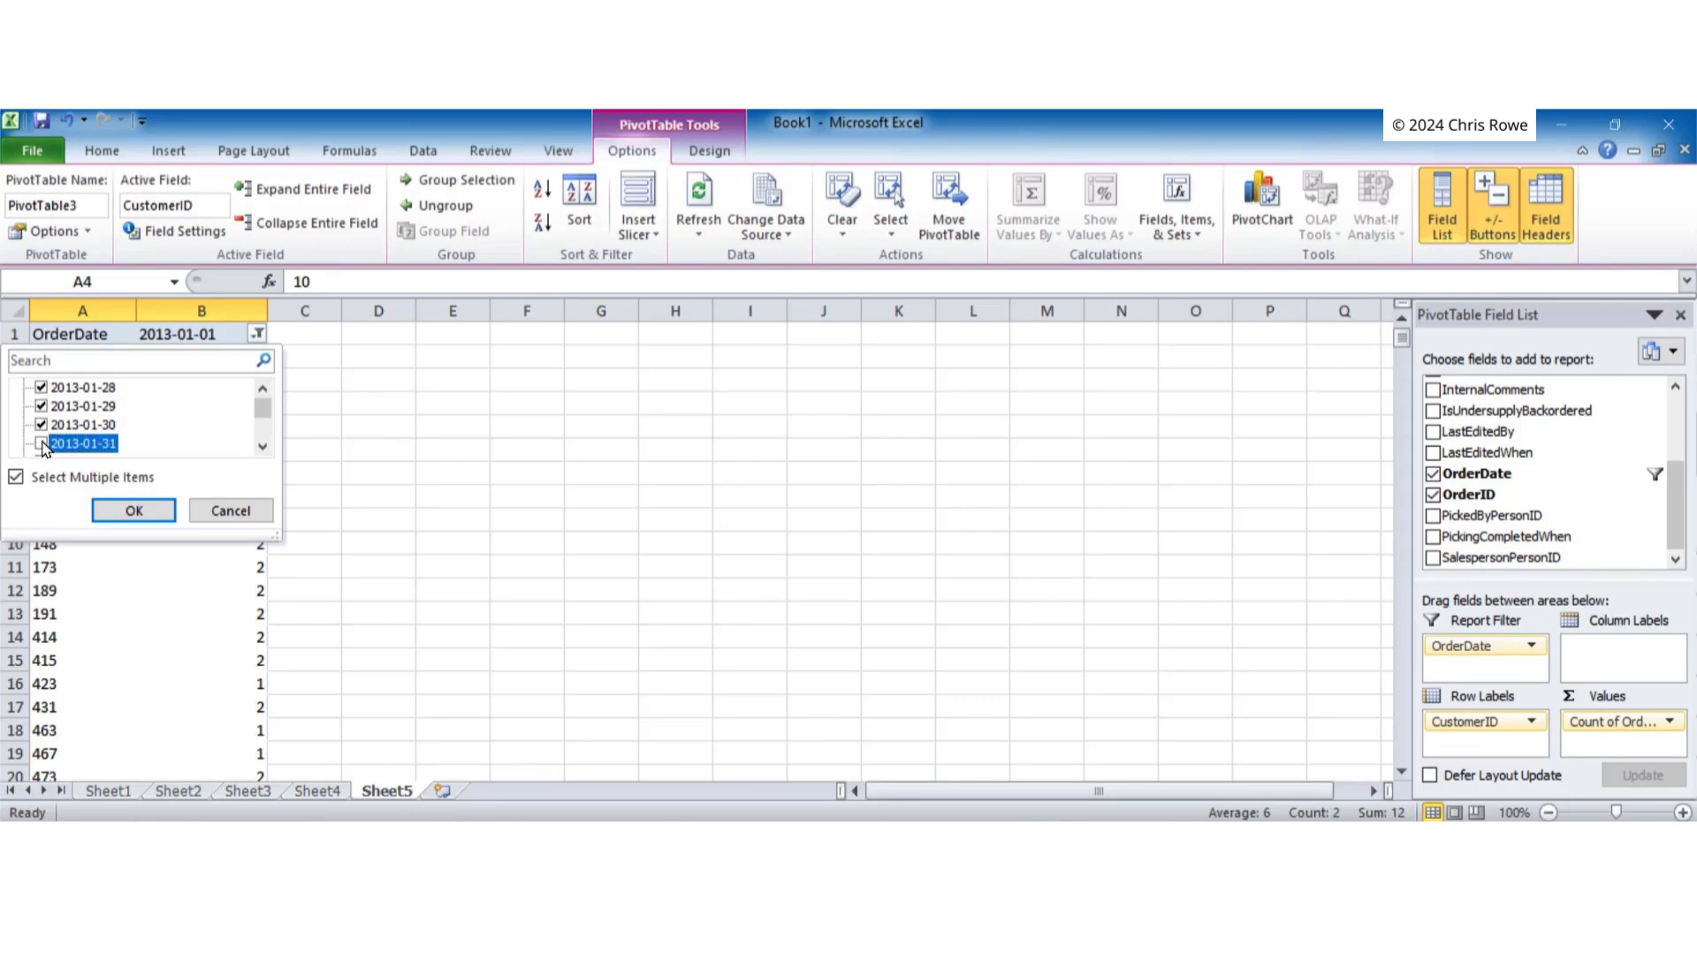
{"action": "left_click", "coordinate": [133, 512]}
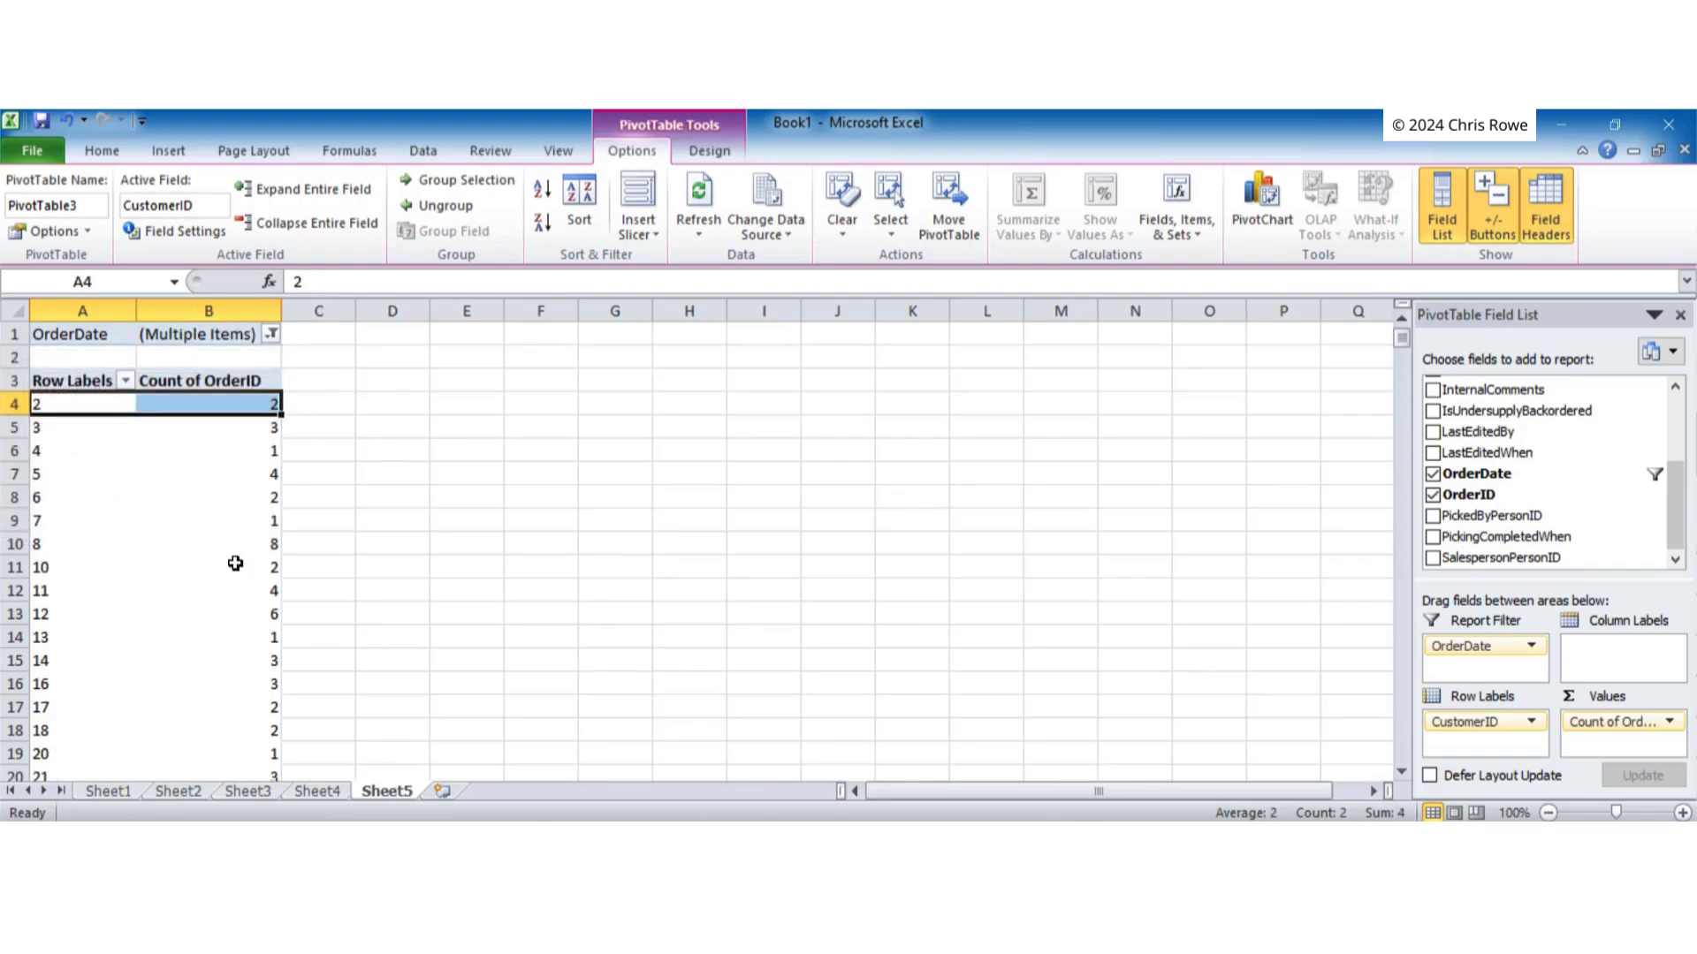
Examine the January 2013 order counts for each customer down the PivotTable
{"action": "mouse_move", "coordinate": [207, 553]}
{"action": "scroll", "coordinate": [113, 519], "scroll_direction": "down", "scroll_amount": 6}
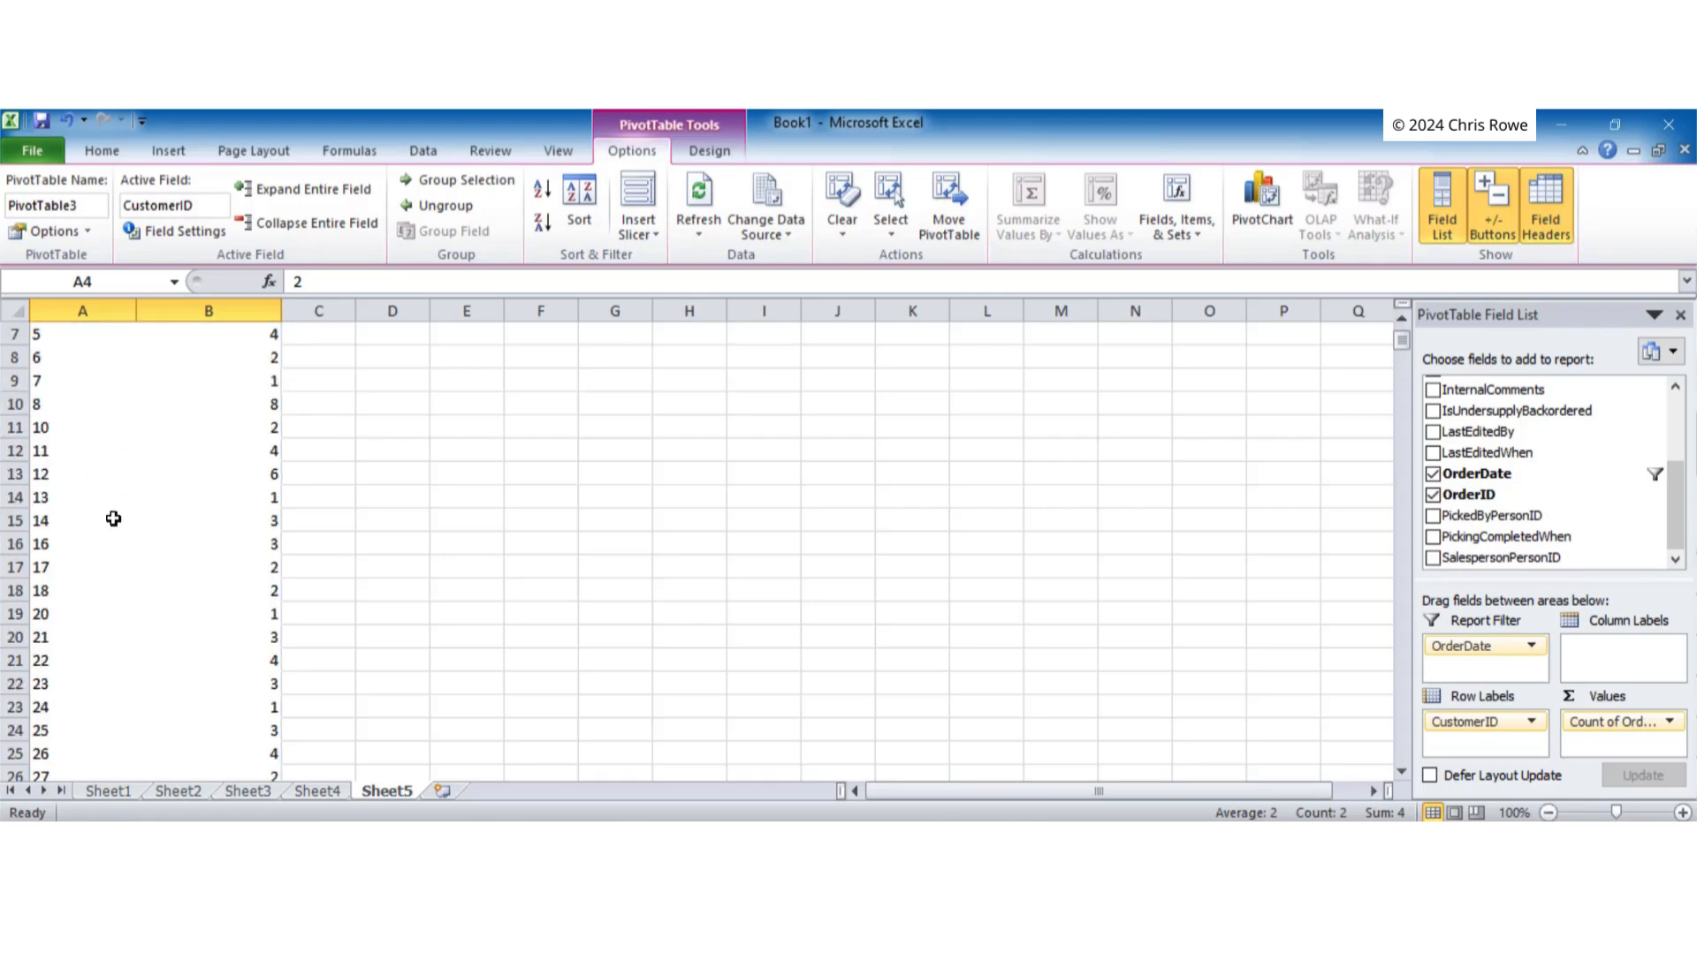
{"action": "scroll", "coordinate": [113, 518], "scroll_direction": "down", "scroll_amount": 11}
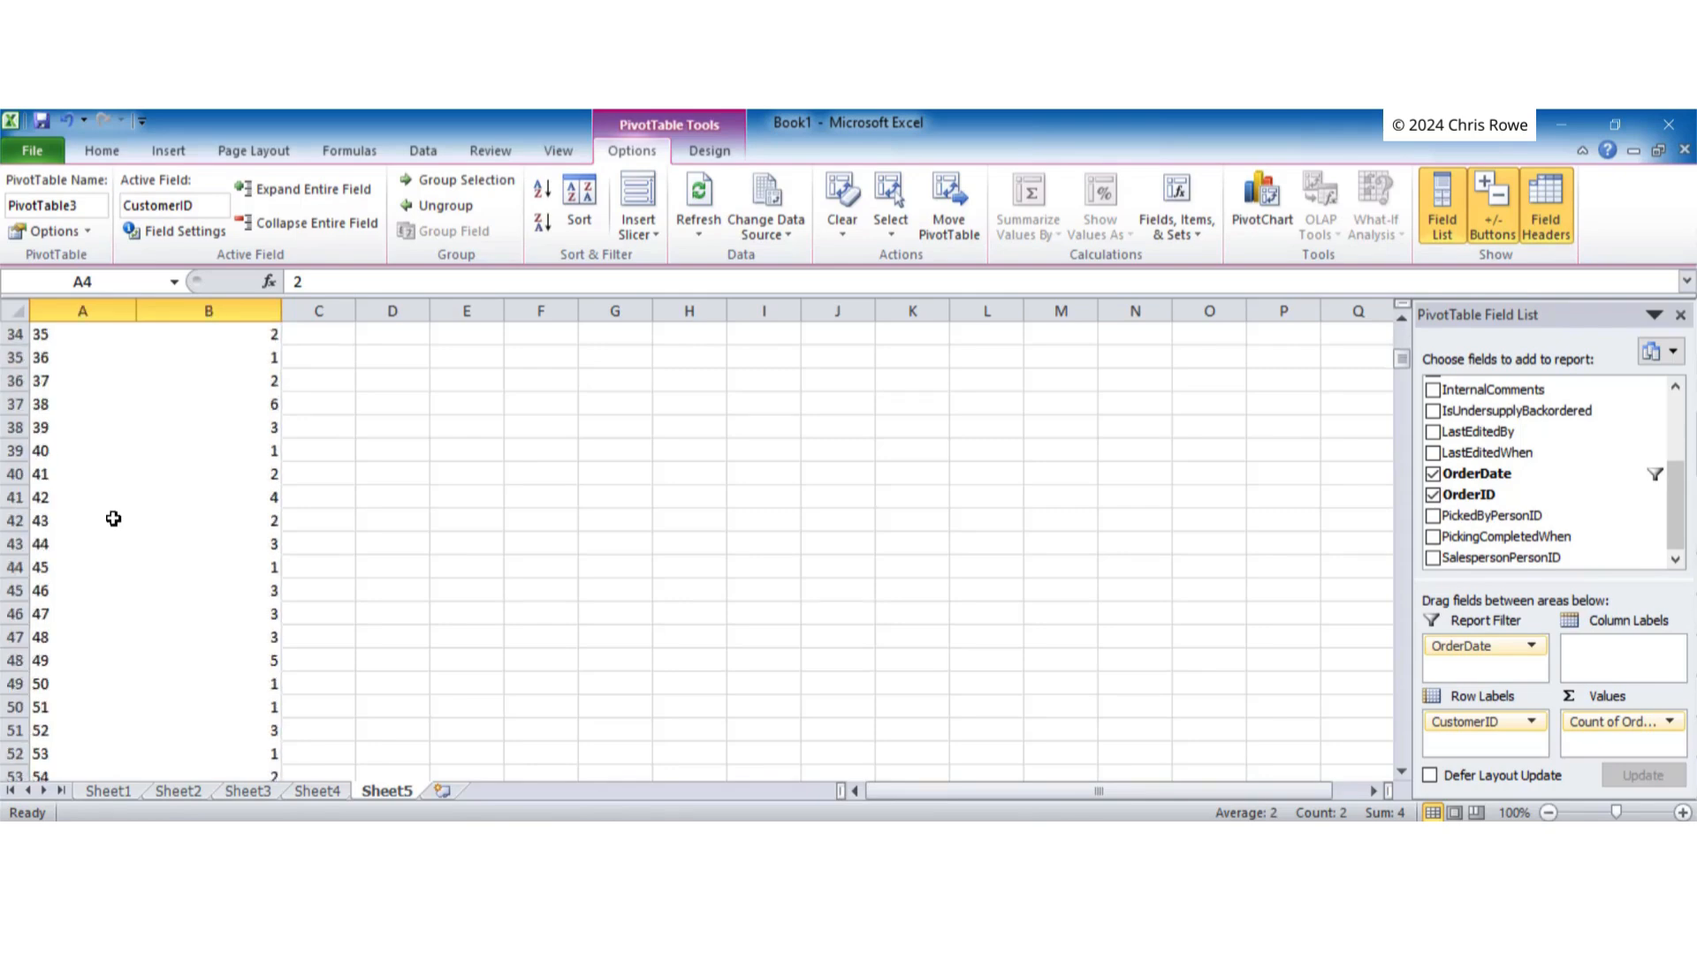
{"action": "scroll", "coordinate": [115, 519], "scroll_direction": "down", "scroll_amount": 19}
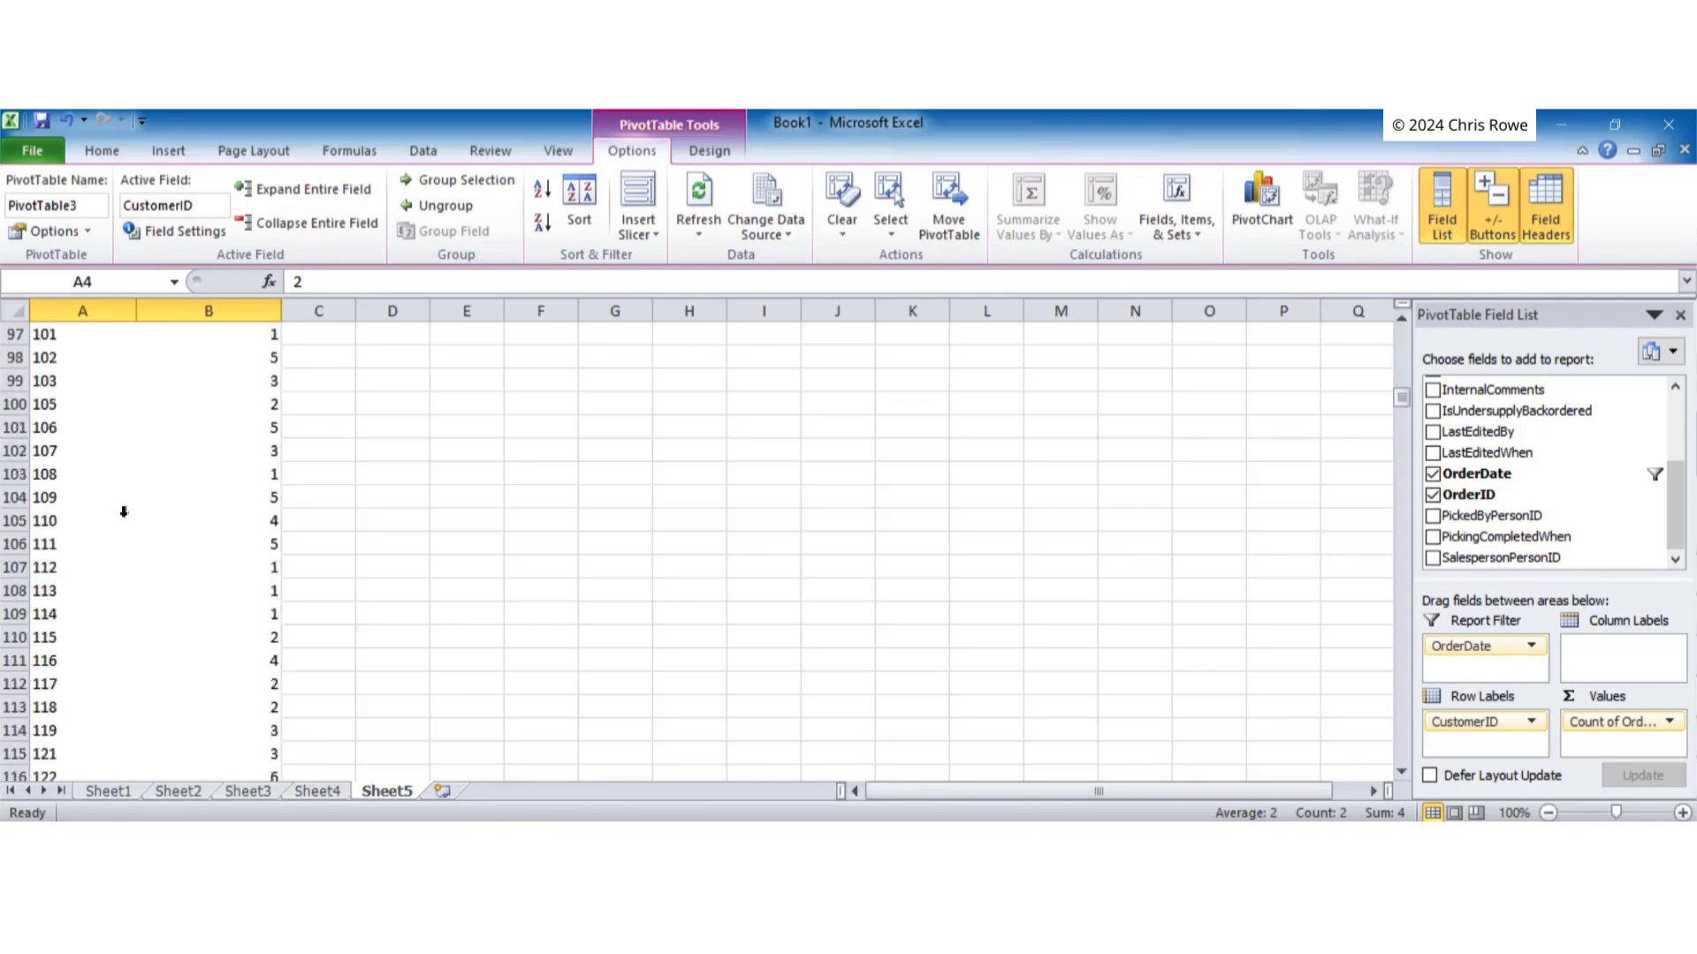
{"action": "scroll", "coordinate": [133, 505], "scroll_direction": "up", "scroll_amount": 15}
{"action": "scroll", "coordinate": [133, 504], "scroll_direction": "up", "scroll_amount": 20}
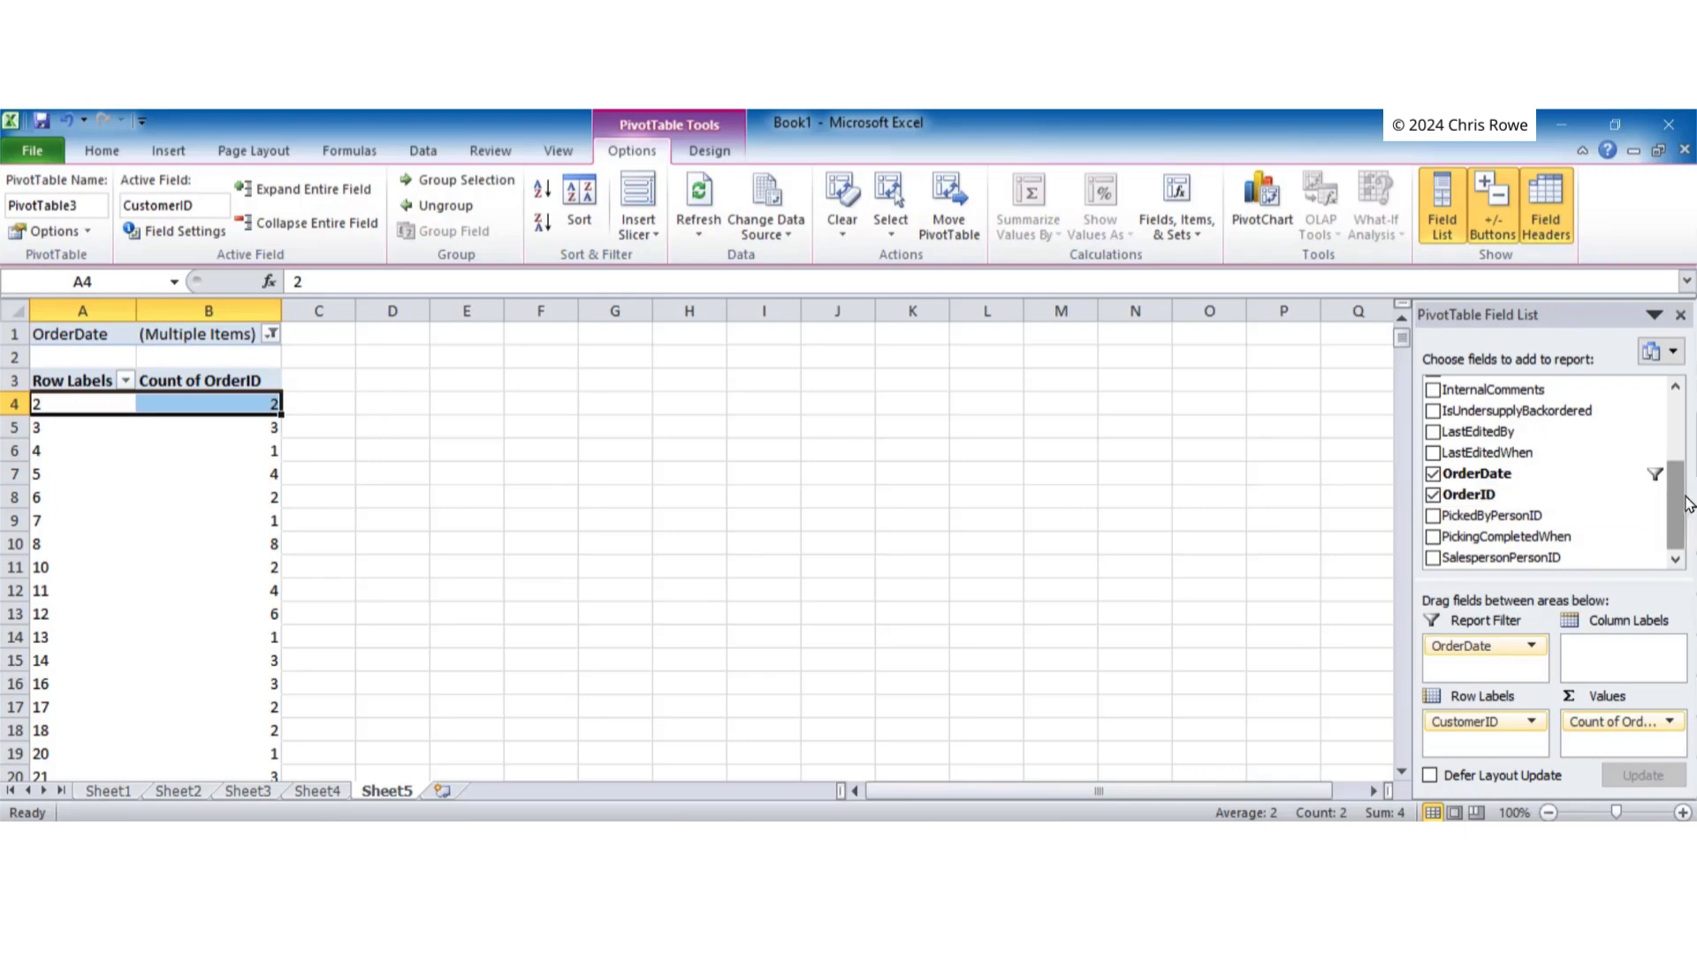
Try PickedByPersonID as a second count beside Count of OrderID, compare the two columns, and remove it from the values
{"action": "mouse_move", "coordinate": [1679, 508]}
{"action": "left_mouse_down"}
{"action": "mouse_move", "coordinate": [1680, 480]}
{"action": "mouse_move", "coordinate": [1681, 509]}
{"action": "left_mouse_up"}
{"action": "left_click_drag", "start_coordinate": [1471, 517], "coordinate": [1616, 748]}
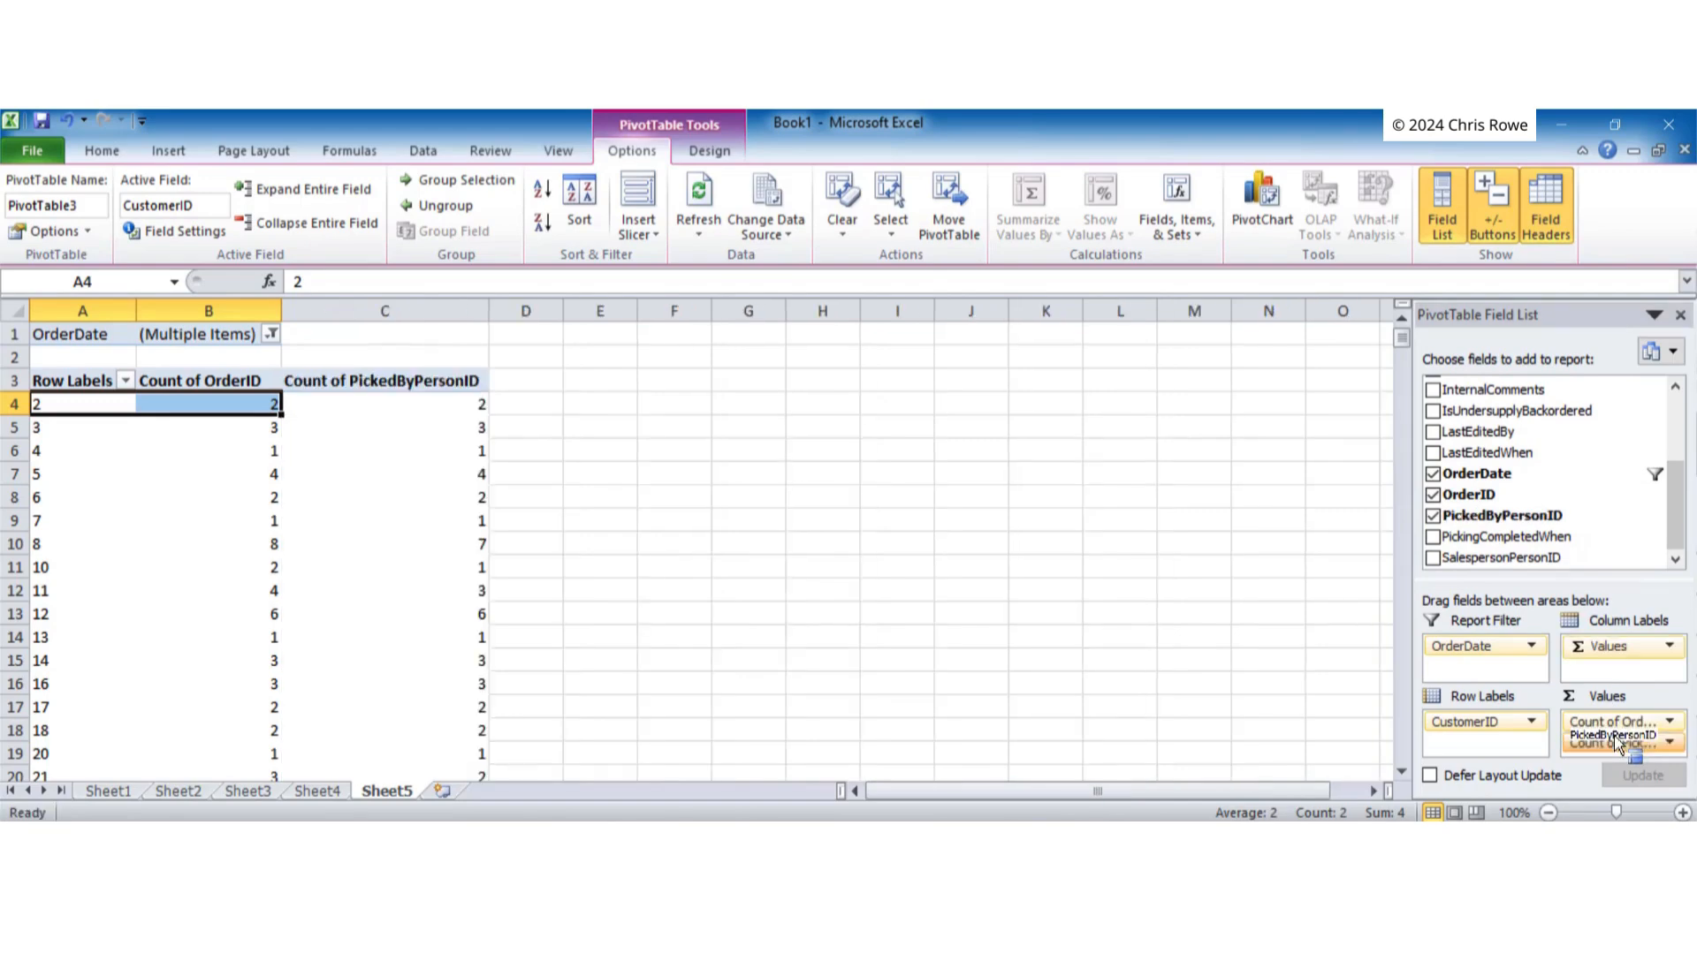
{"action": "left_click", "coordinate": [371, 386]}
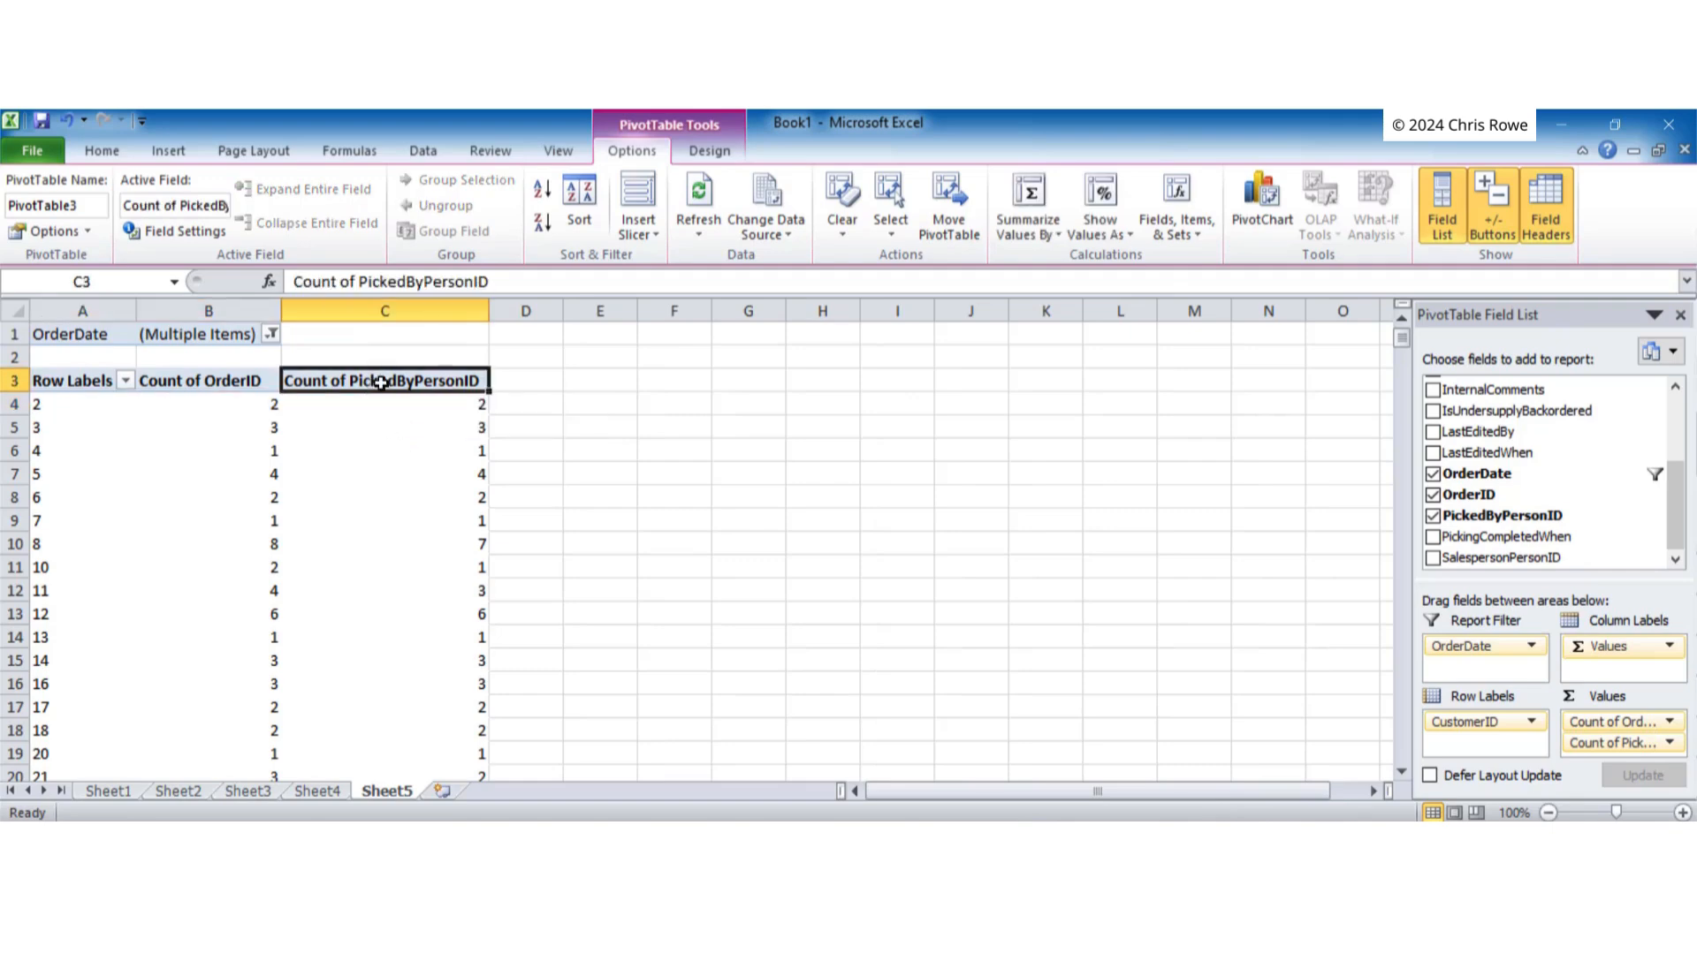
{"action": "left_click", "coordinate": [530, 376]}
{"action": "left_click", "coordinate": [347, 371]}
{"action": "left_click", "coordinate": [192, 392]}
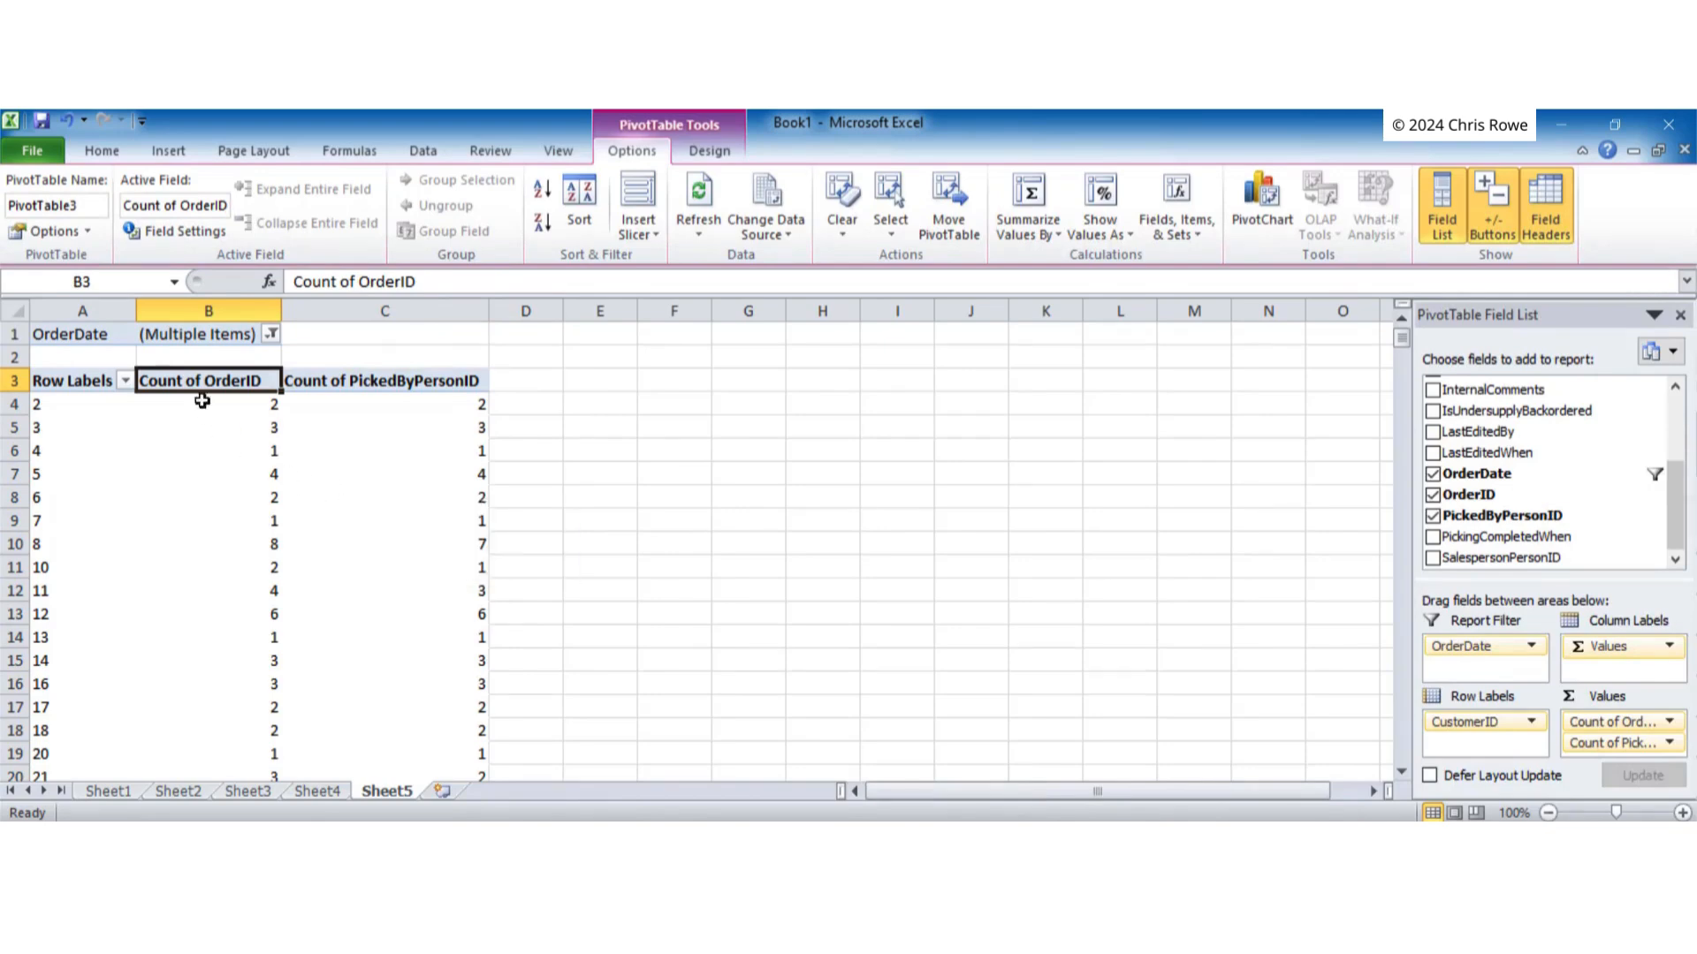
{"action": "left_click", "coordinate": [368, 382]}
{"action": "left_click", "coordinate": [205, 382]}
{"action": "left_click", "coordinate": [353, 380]}
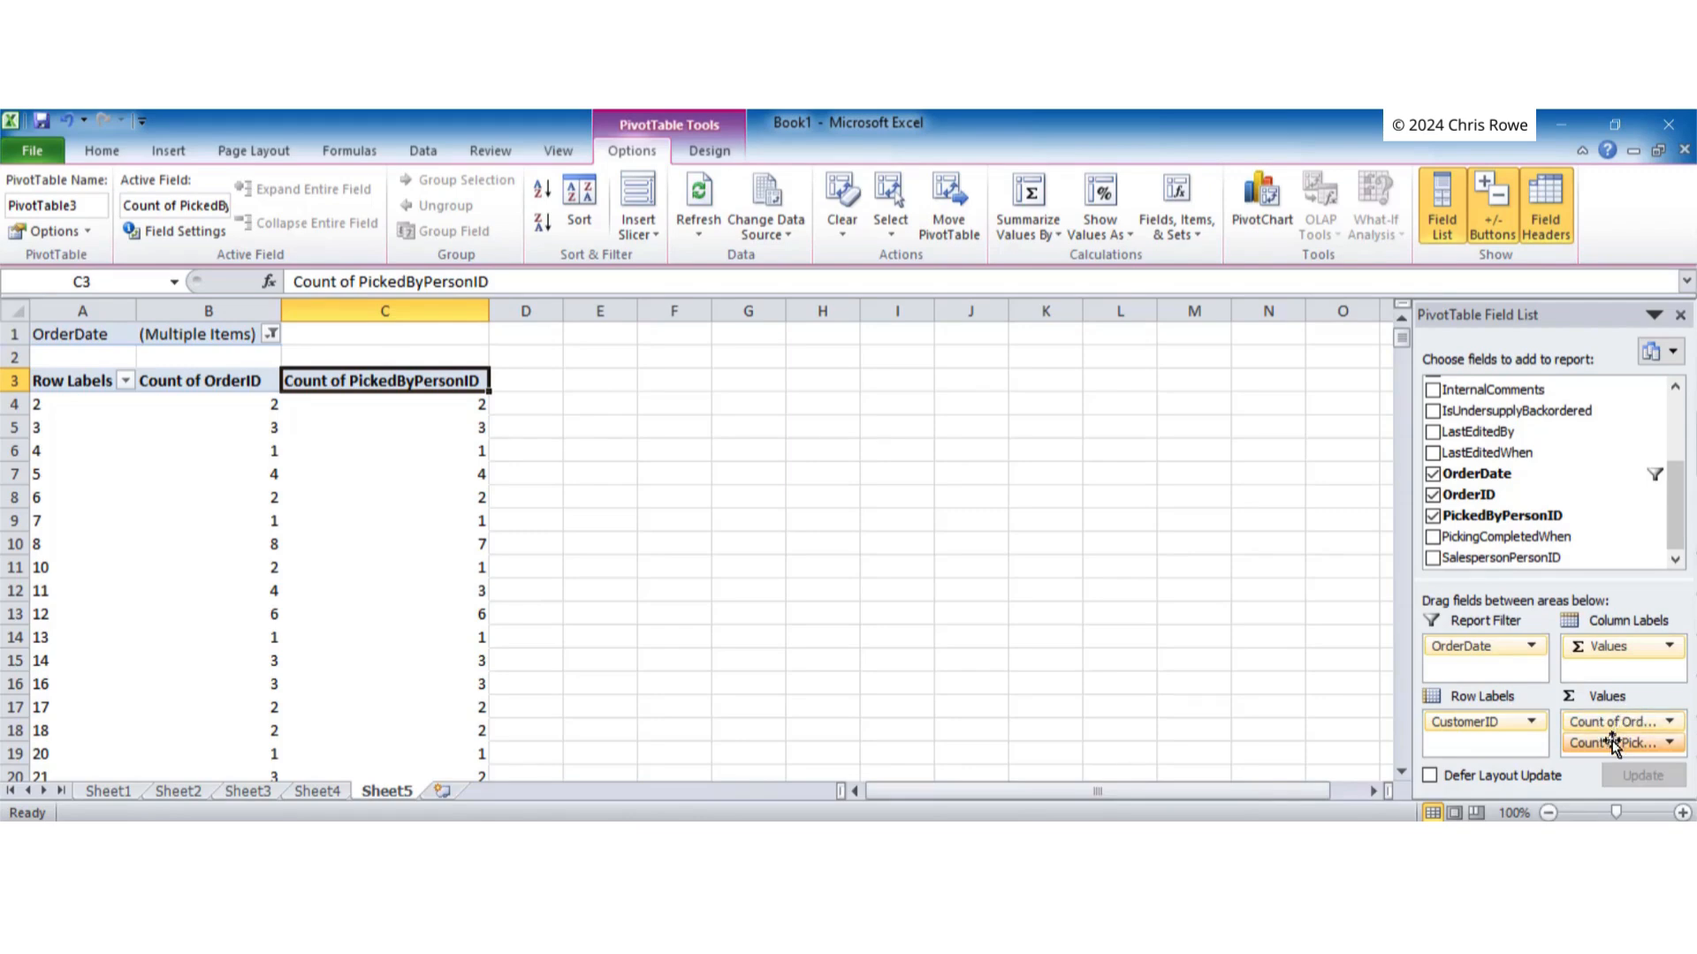
{"action": "left_click_drag", "start_coordinate": [1612, 745], "coordinate": [1604, 520]}
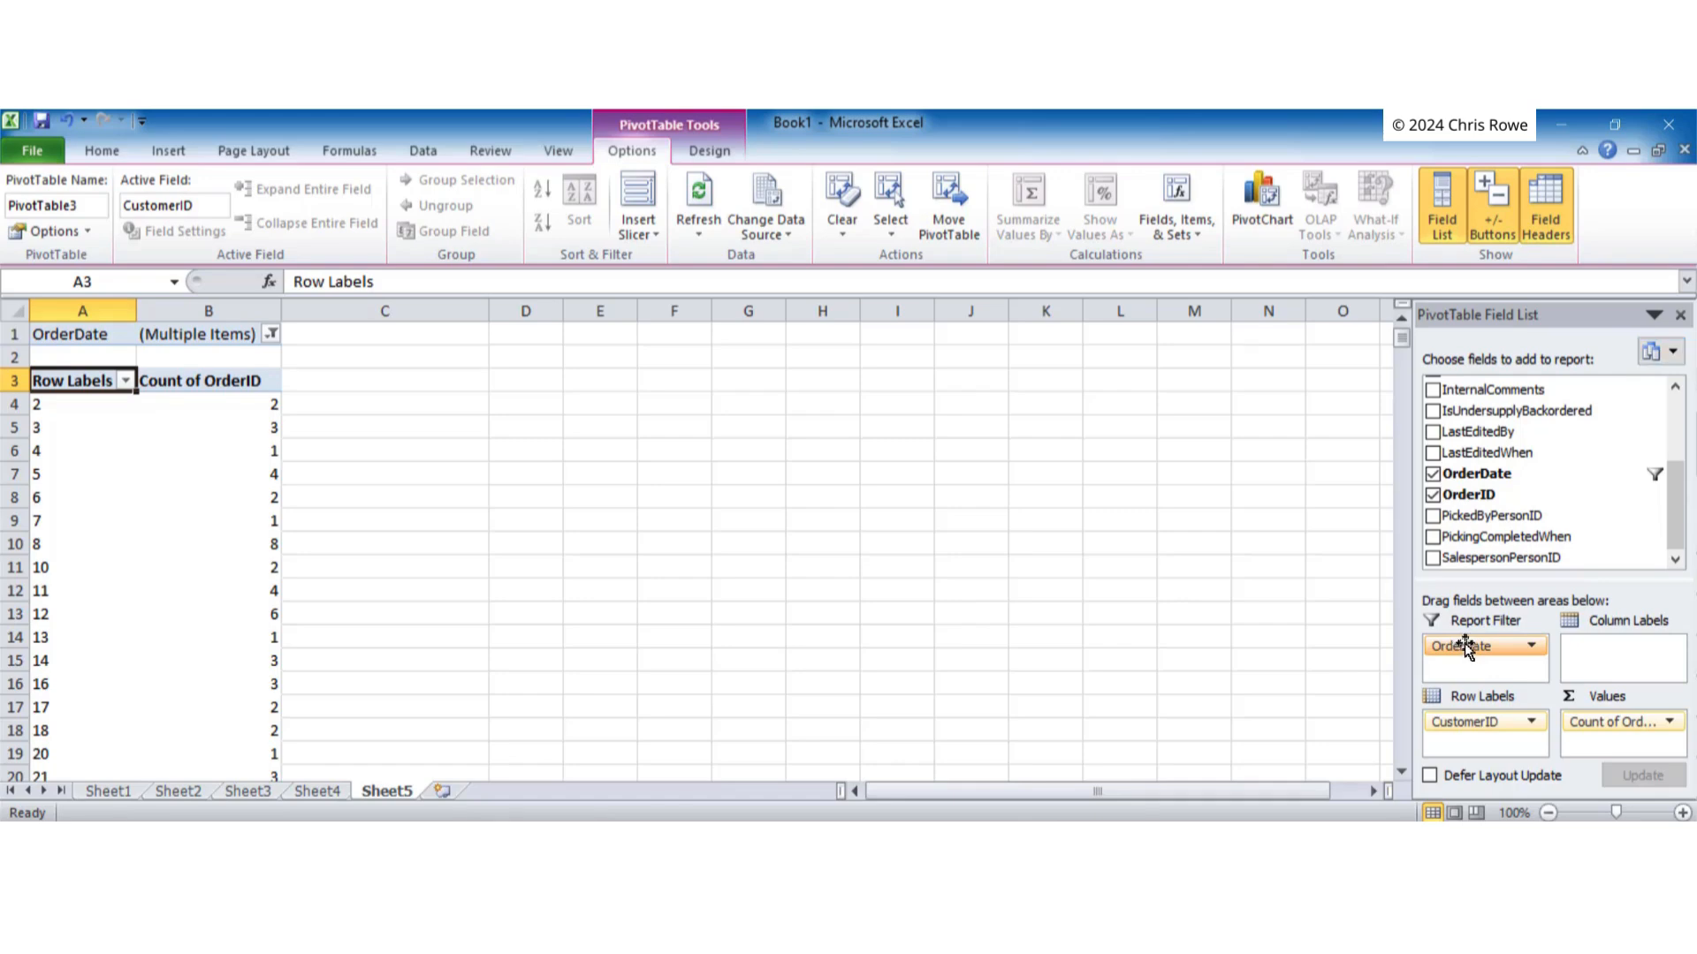
Move OrderDate from the report filter to the column labels and examine the order counts by customer and date
{"action": "left_click_drag", "start_coordinate": [1465, 644], "coordinate": [1607, 653]}
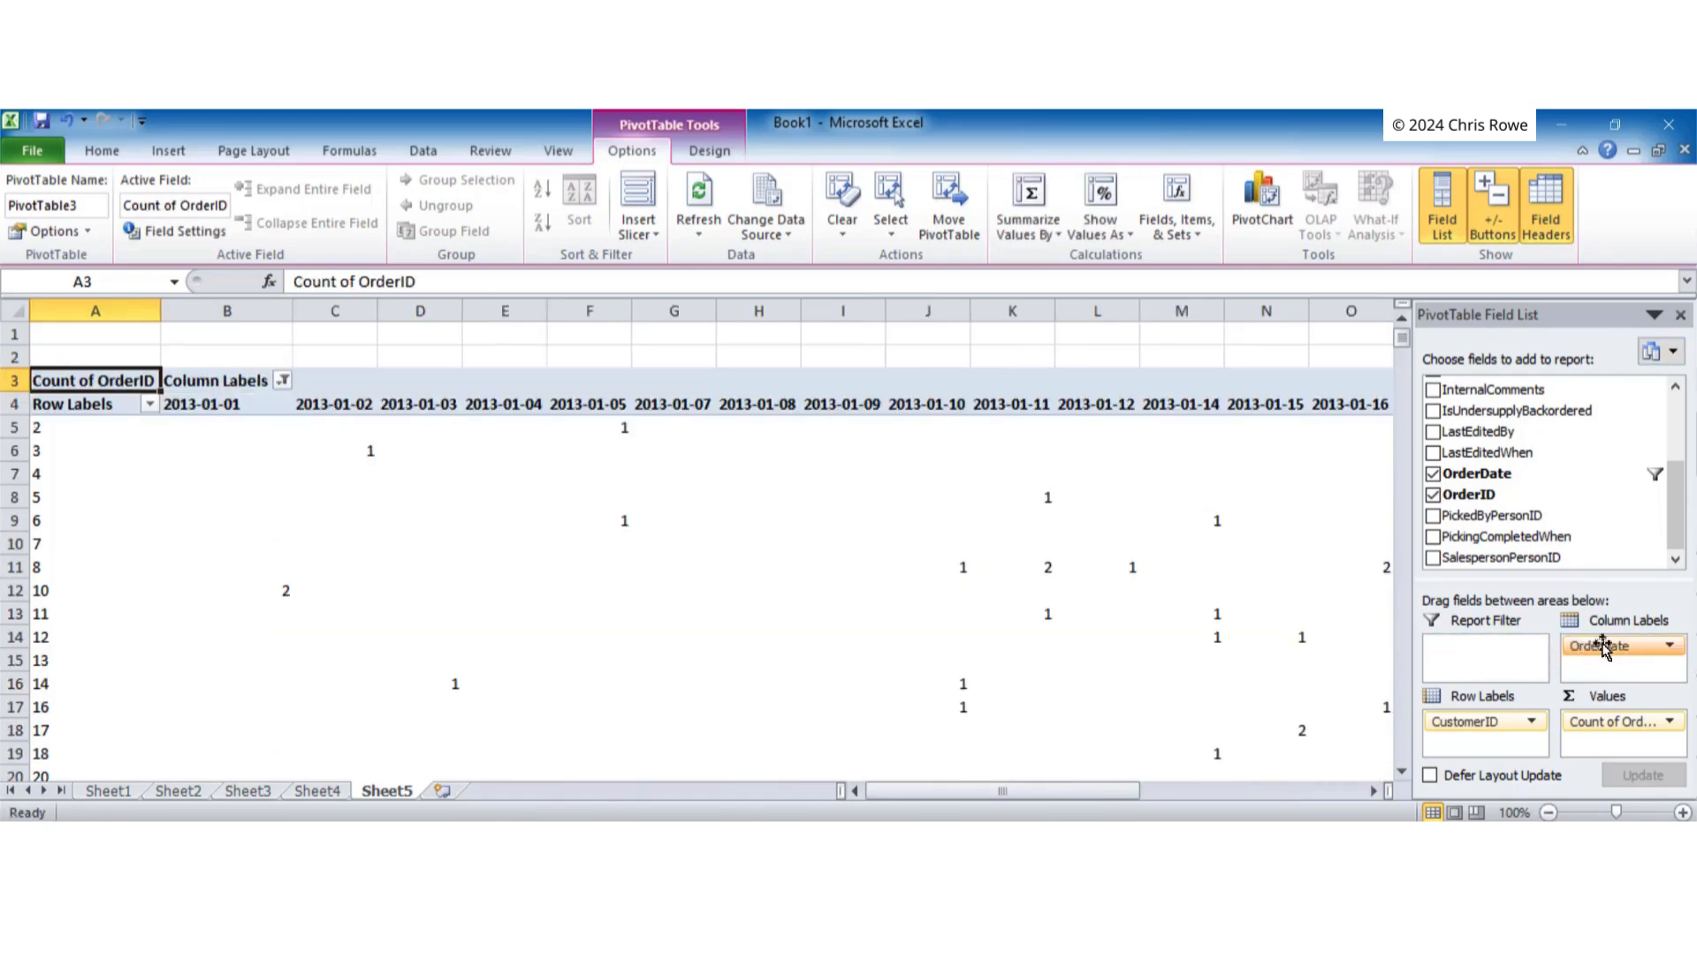
{"action": "left_click", "coordinate": [951, 797]}
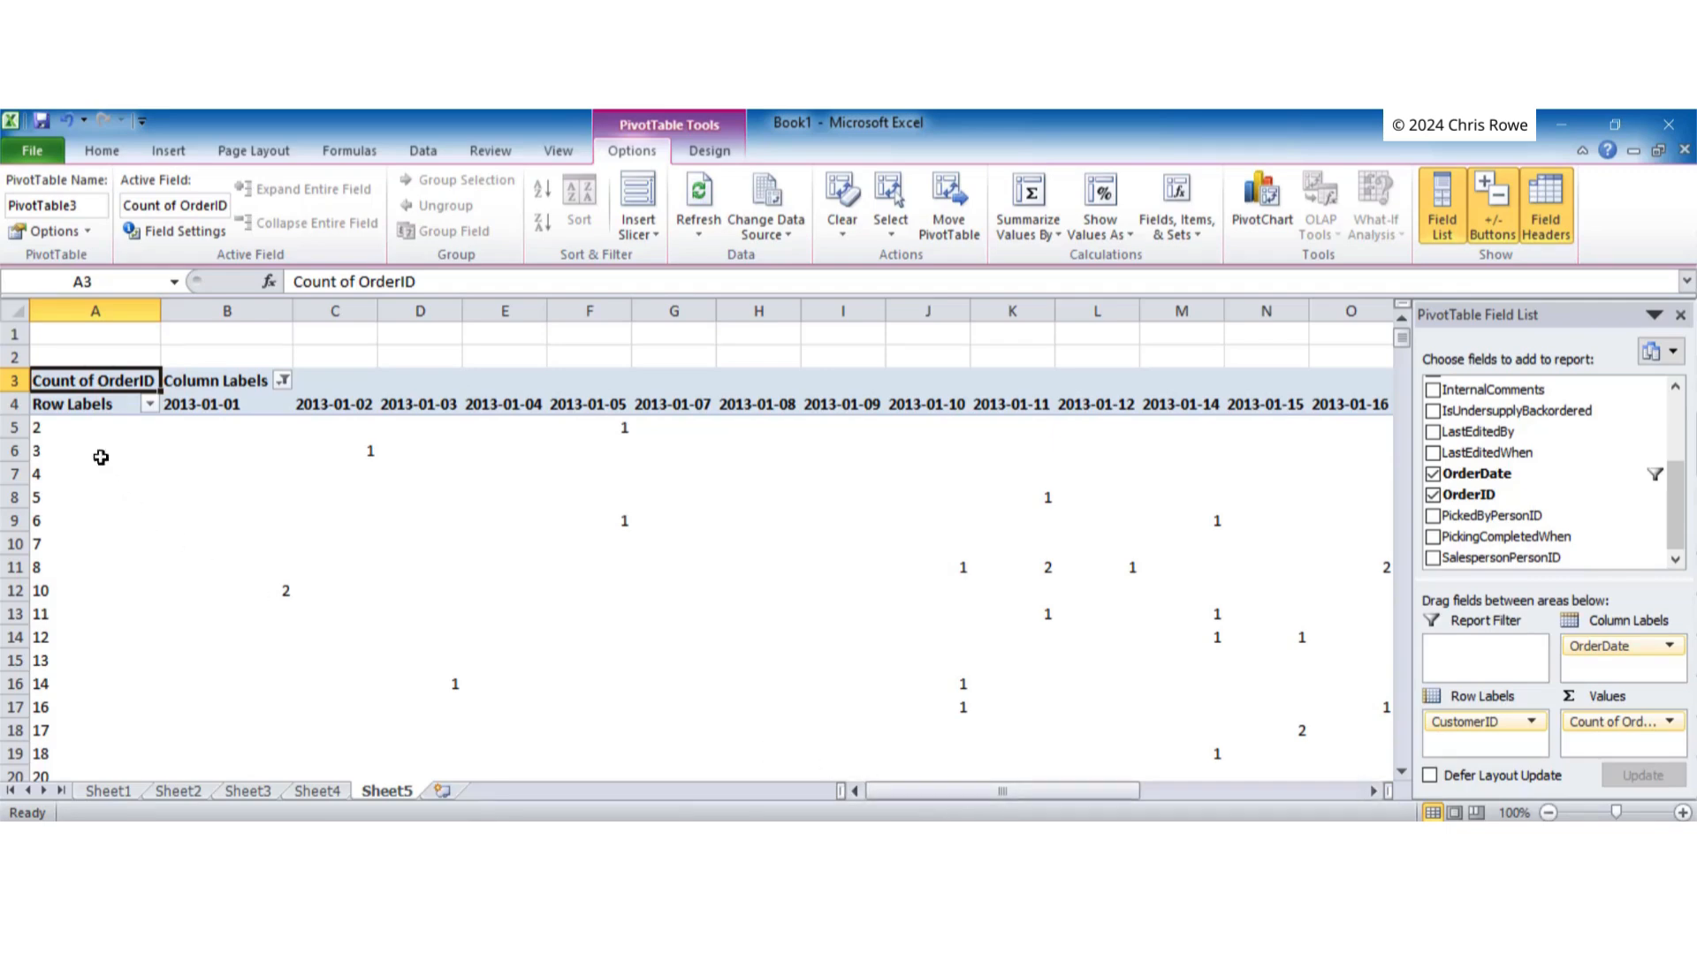
{"action": "left_click", "coordinate": [60, 427]}
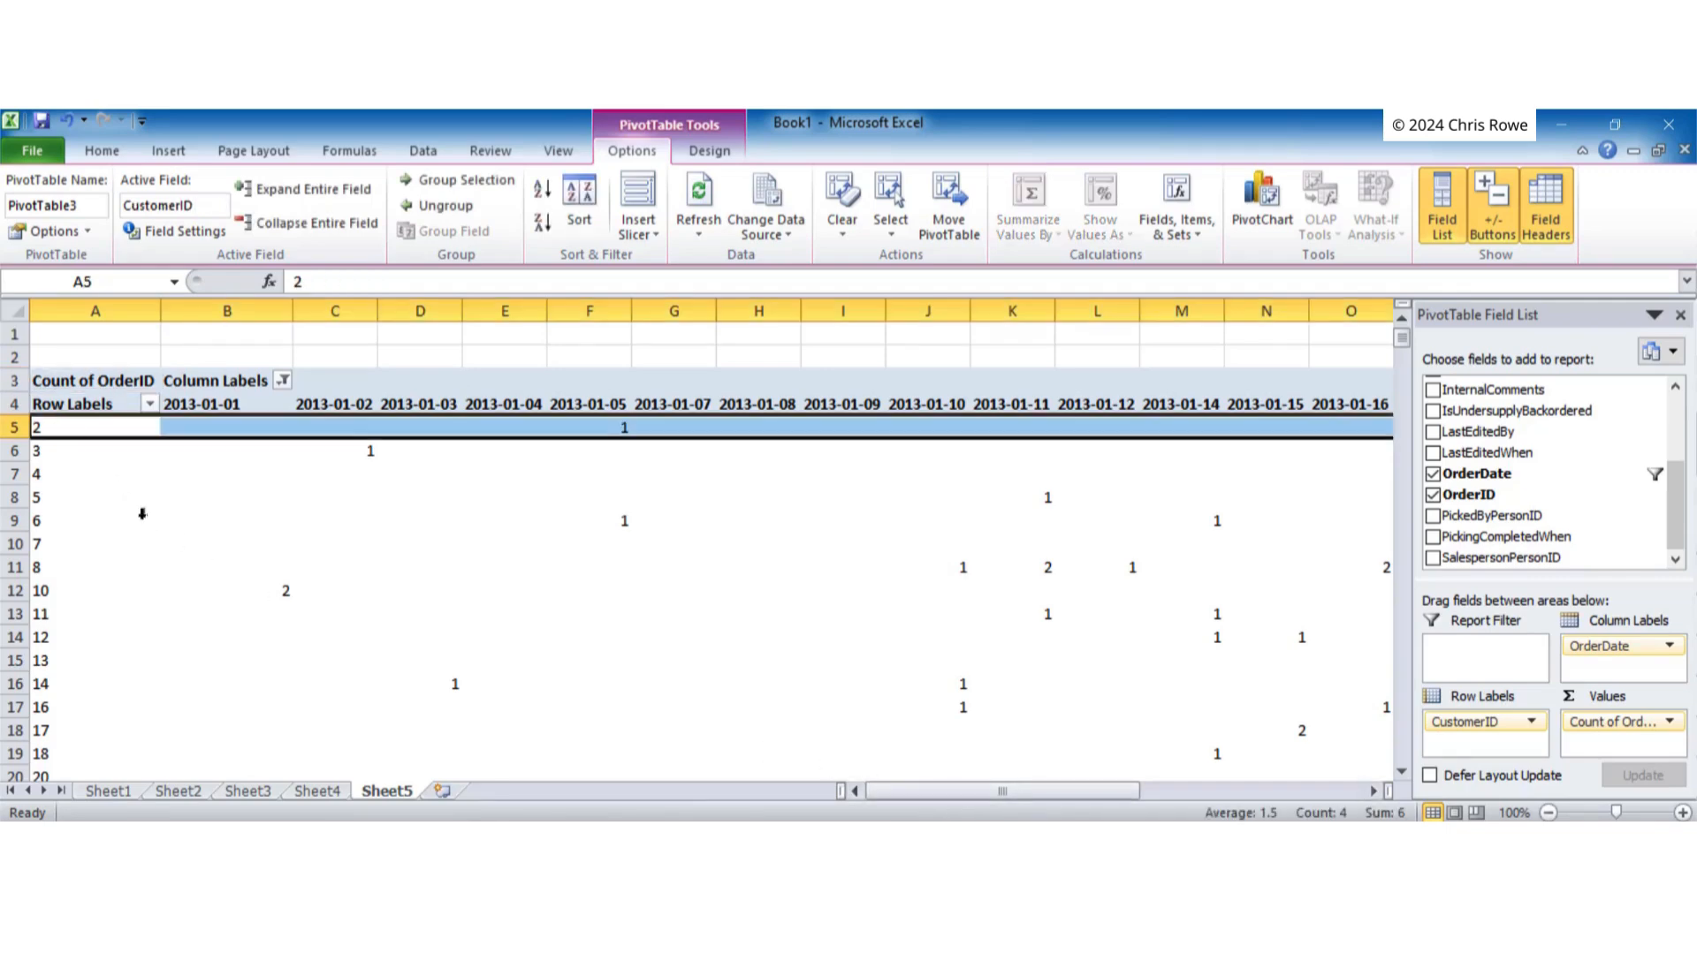
{"action": "left_click", "coordinate": [214, 430]}
{"action": "left_click", "coordinate": [603, 426]}
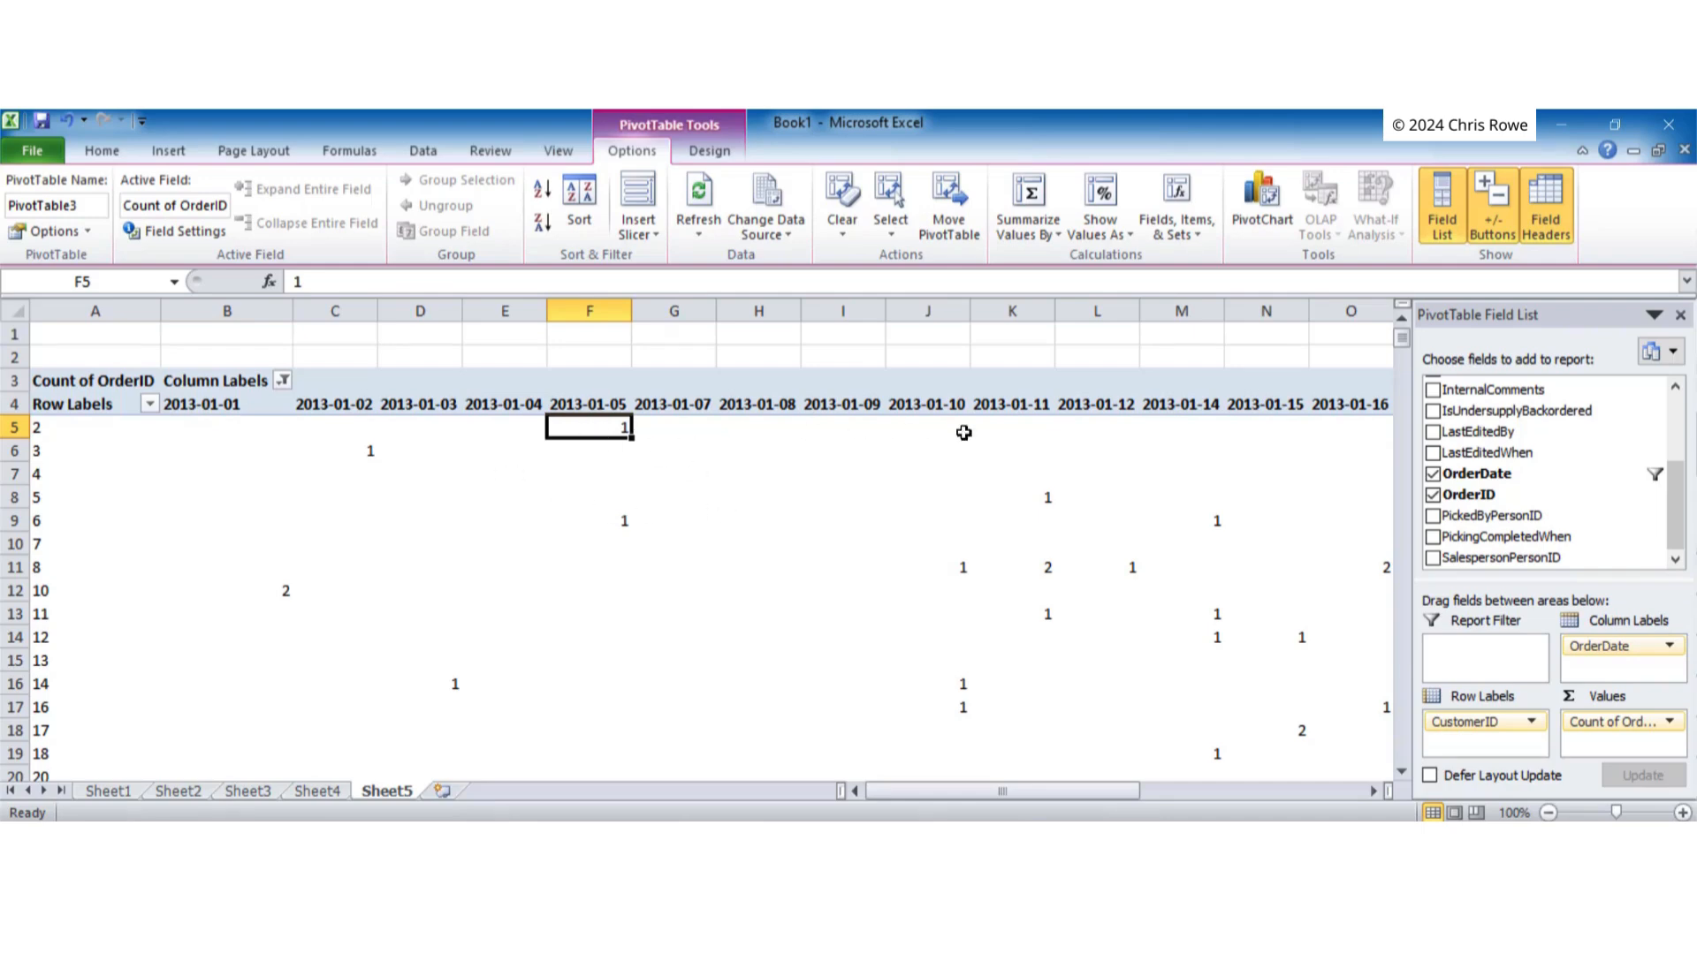
{"action": "left_click", "coordinate": [1048, 568]}
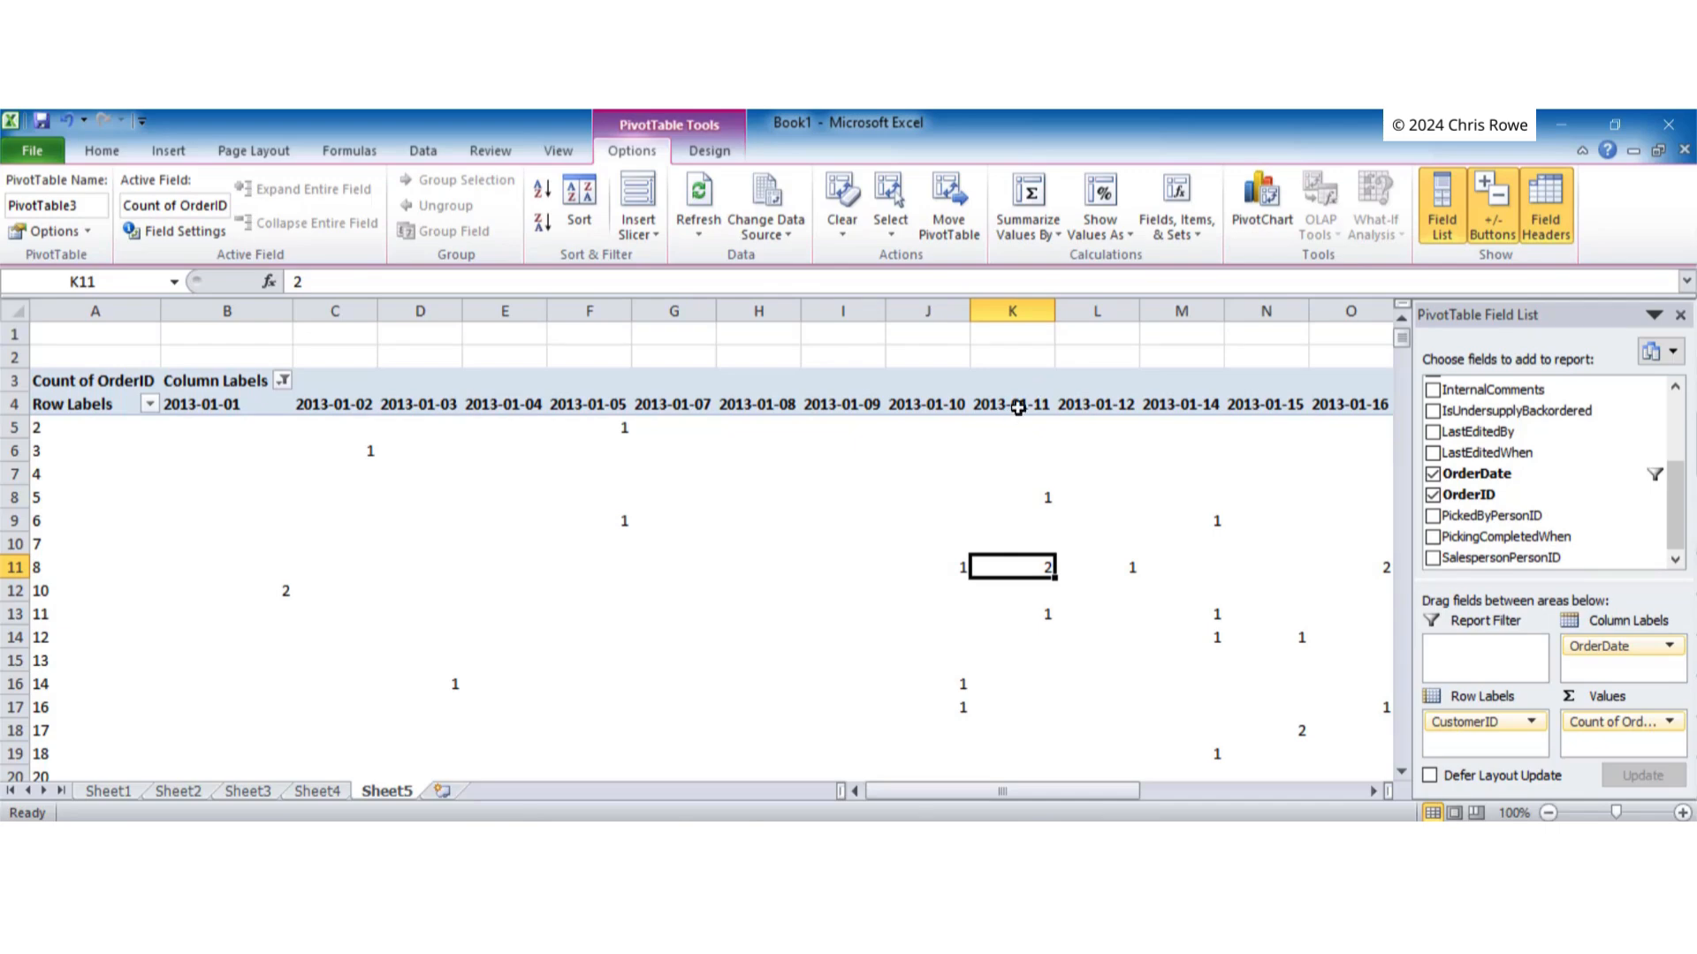
{"action": "left_click", "coordinate": [1018, 408]}
{"action": "scroll", "coordinate": [884, 556], "scroll_direction": "down", "scroll_amount": 5}
{"action": "scroll", "coordinate": [889, 543], "scroll_direction": "down", "scroll_amount": 2}
{"action": "mouse_move", "coordinate": [1402, 353]}
{"action": "left_mouse_down"}
{"action": "mouse_move", "coordinate": [1406, 508]}
{"action": "mouse_move", "coordinate": [1406, 344]}
{"action": "left_mouse_up"}
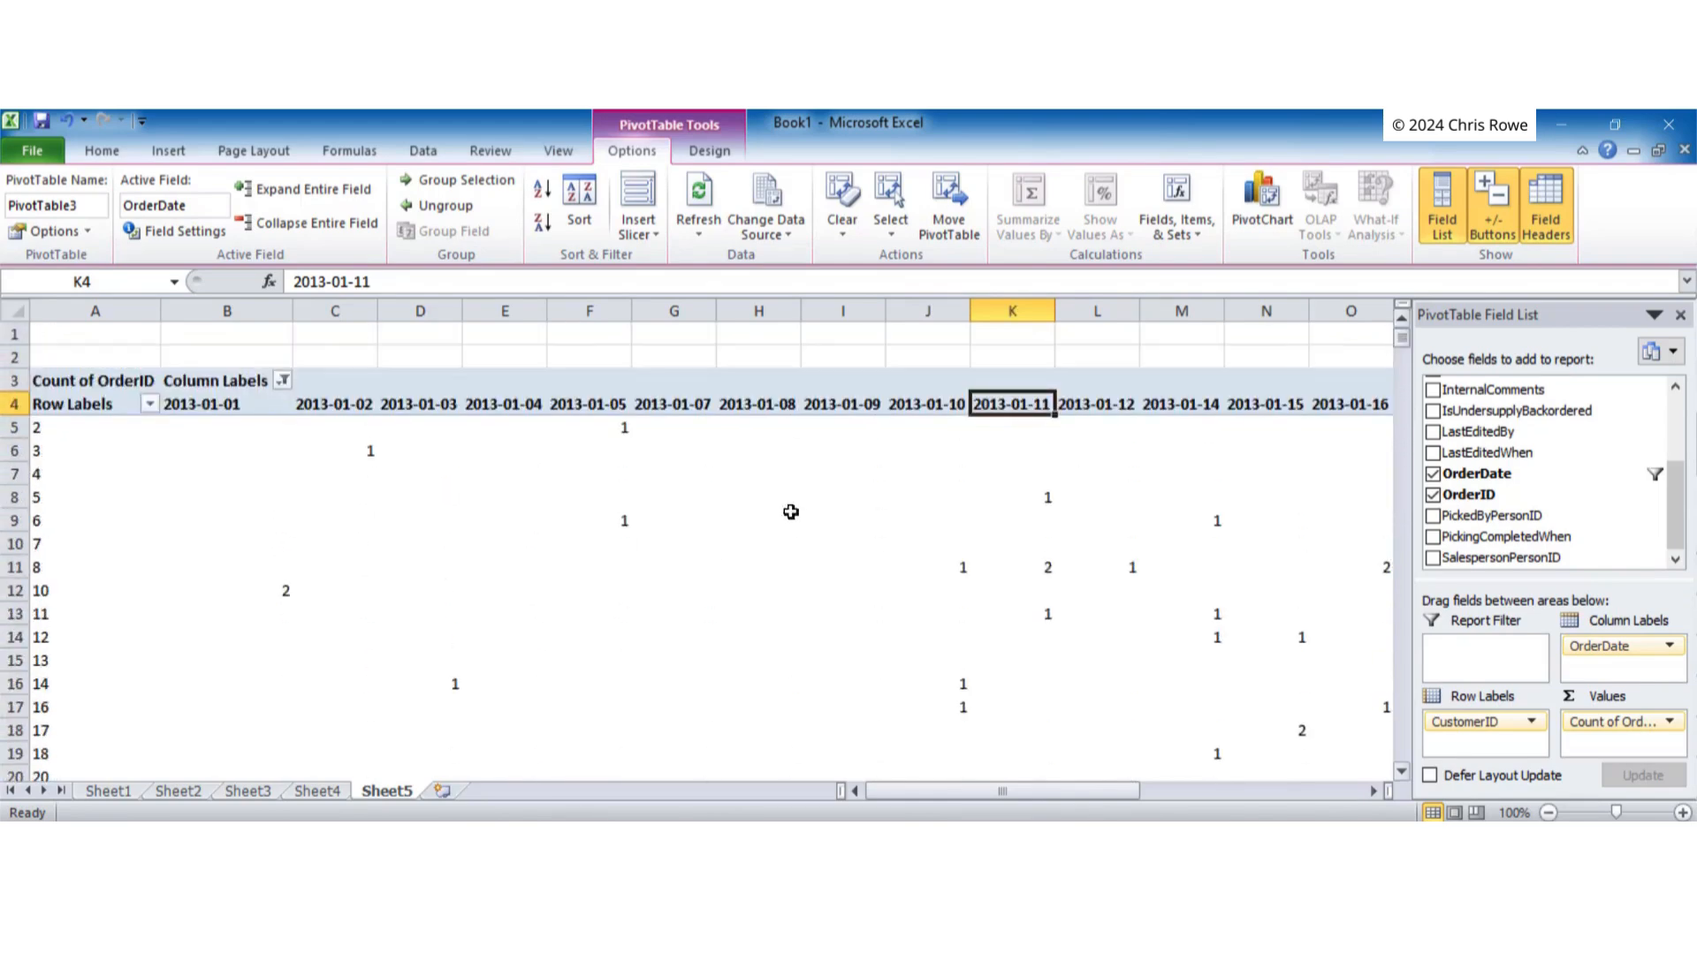
{"action": "left_click", "coordinate": [80, 429]}
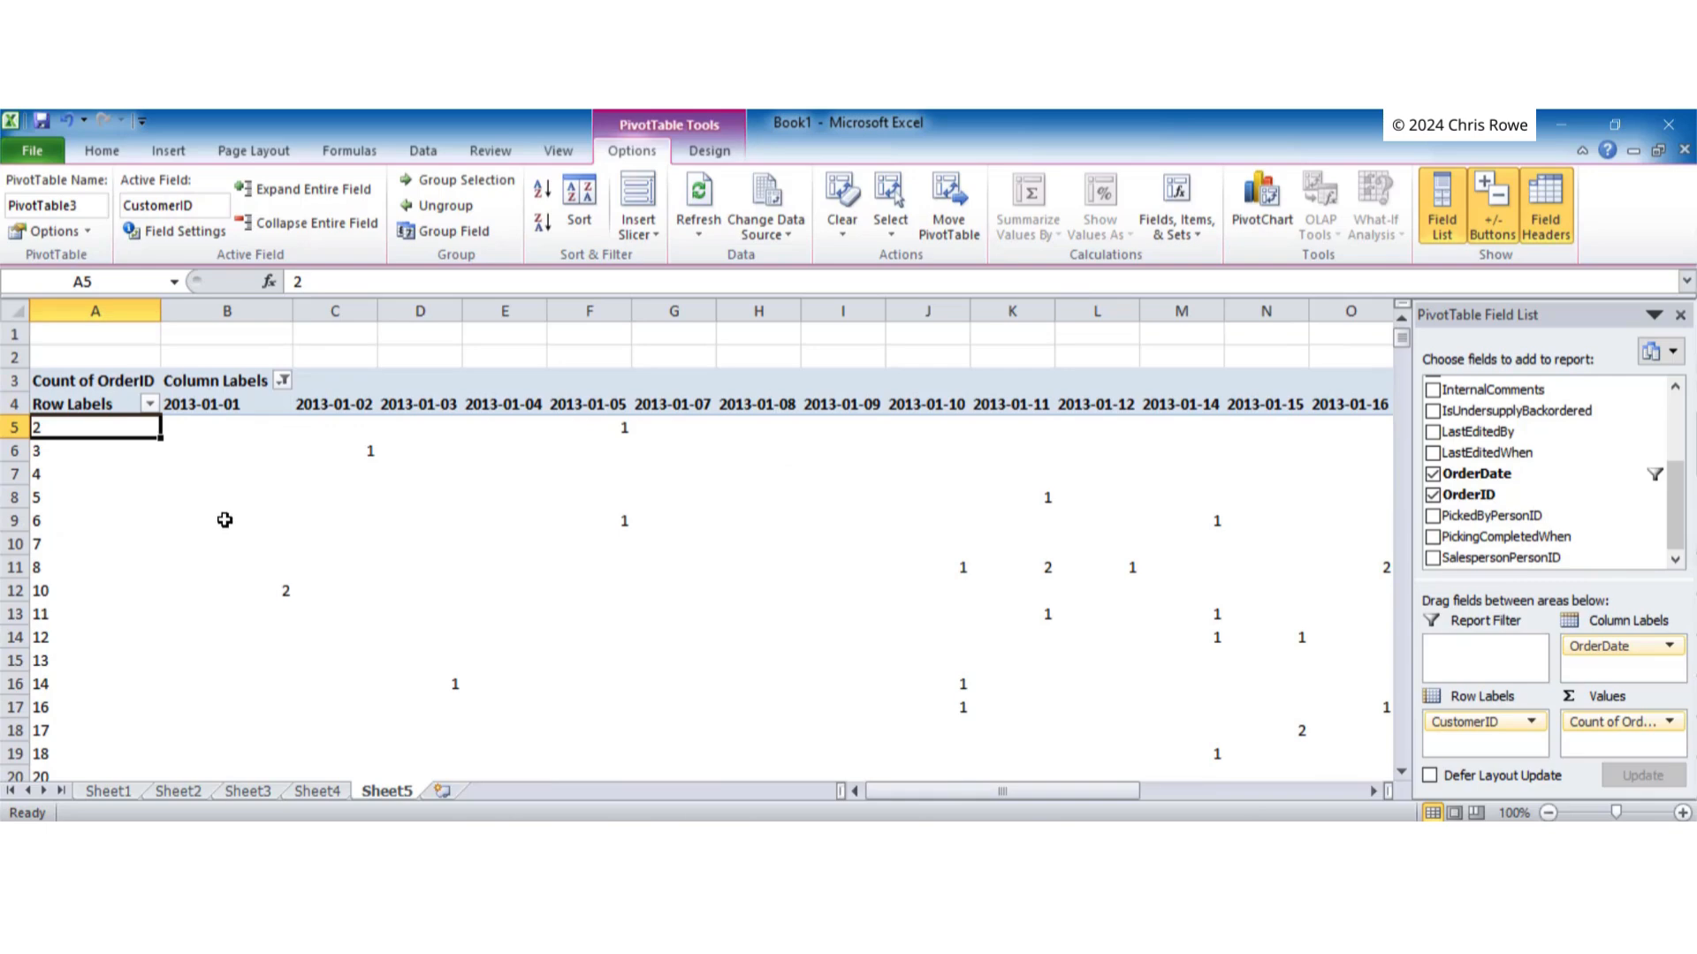
Select all dates in the OrderDate column filter and check the expanded PivotTable
{"action": "left_click", "coordinate": [282, 382]}
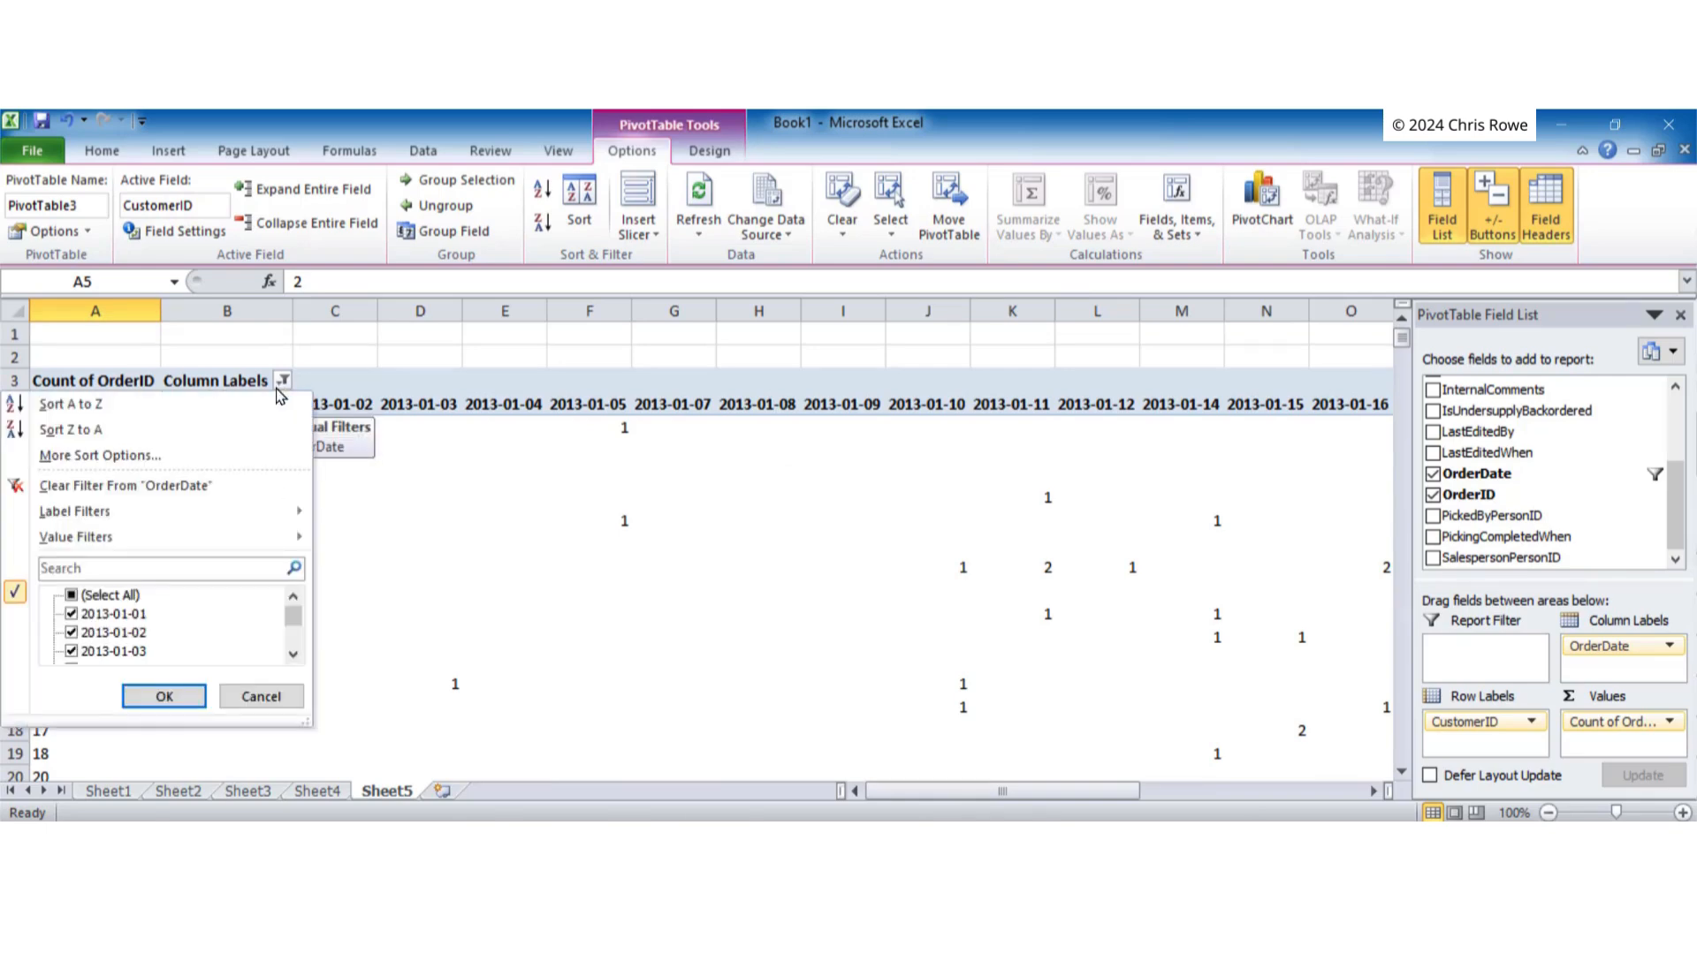
{"action": "left_click", "coordinate": [72, 596]}
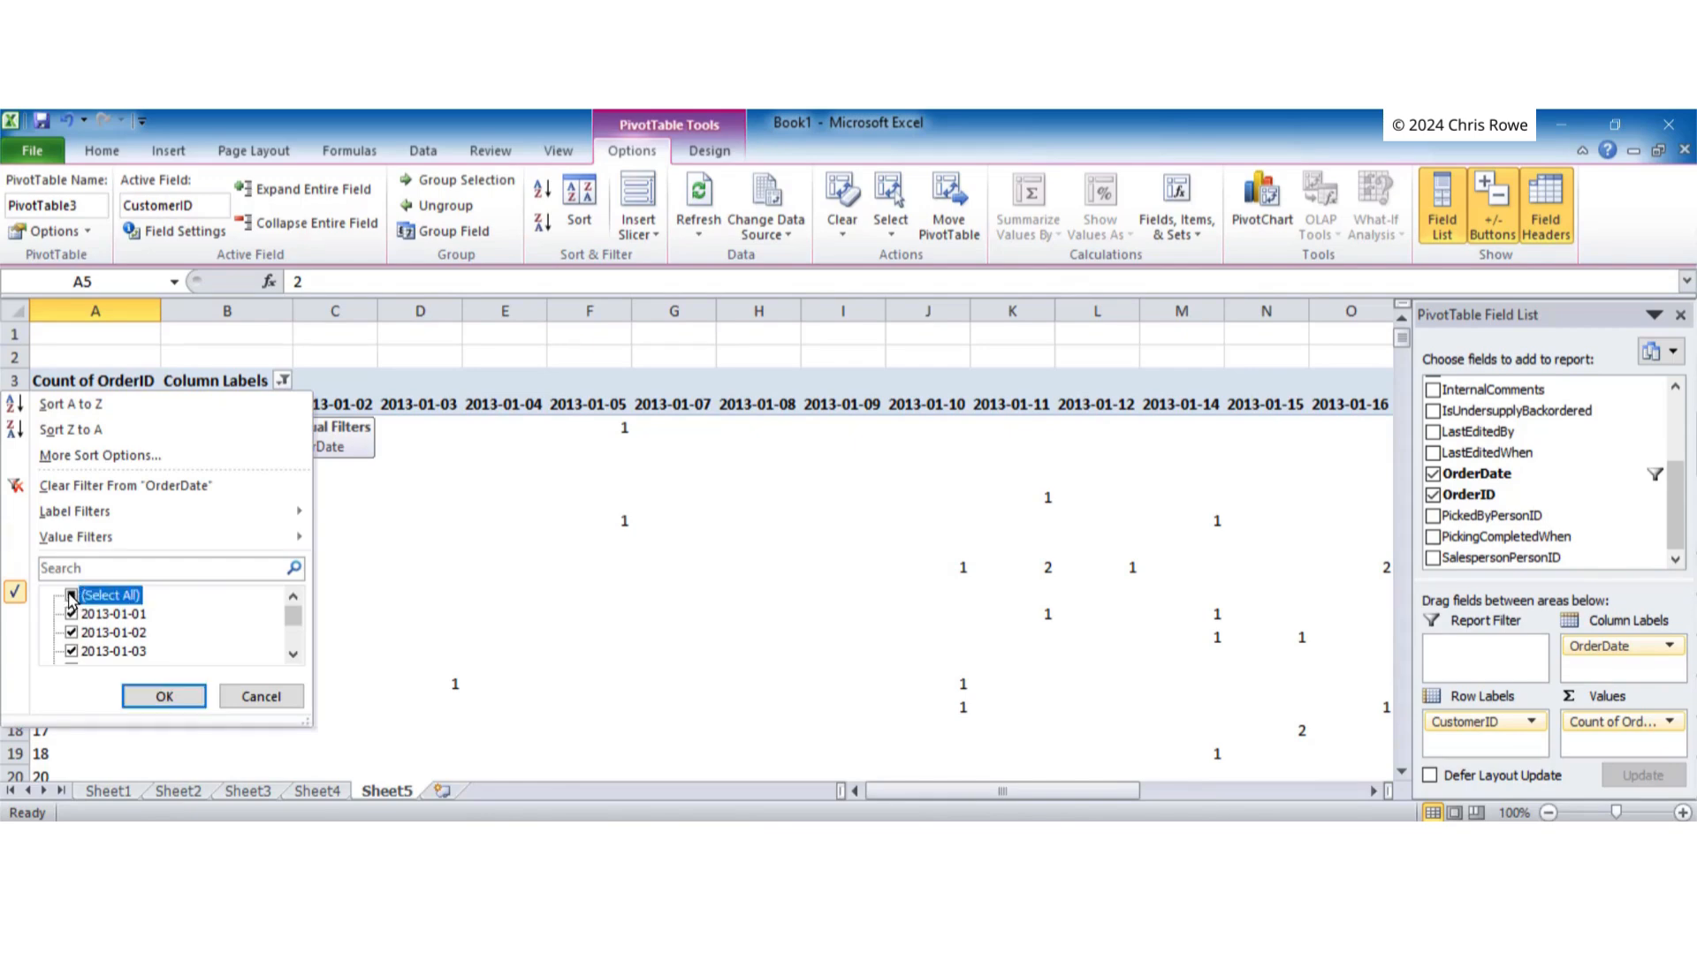
{"action": "left_click", "coordinate": [165, 696]}
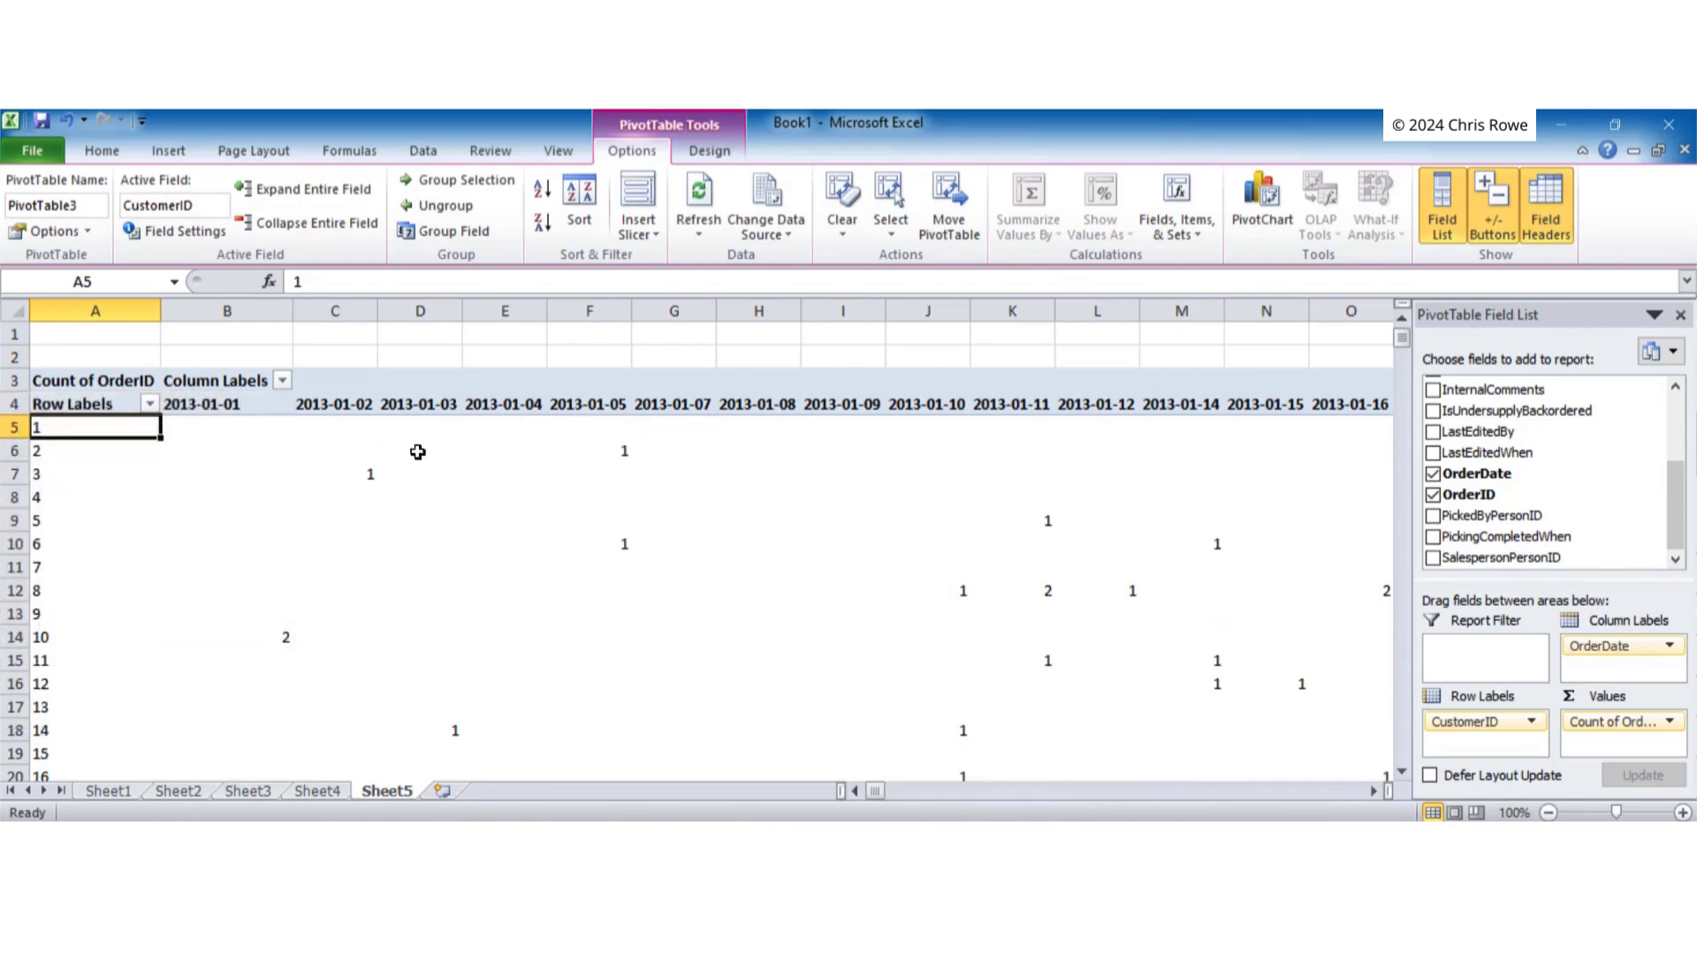
{"action": "left_click", "coordinate": [417, 452]}
{"action": "mouse_move", "coordinate": [875, 792]}
{"action": "left_mouse_down"}
{"action": "mouse_move", "coordinate": [1355, 789]}
{"action": "mouse_move", "coordinate": [876, 792]}
{"action": "left_mouse_up"}
{"action": "left_click", "coordinate": [54, 417]}
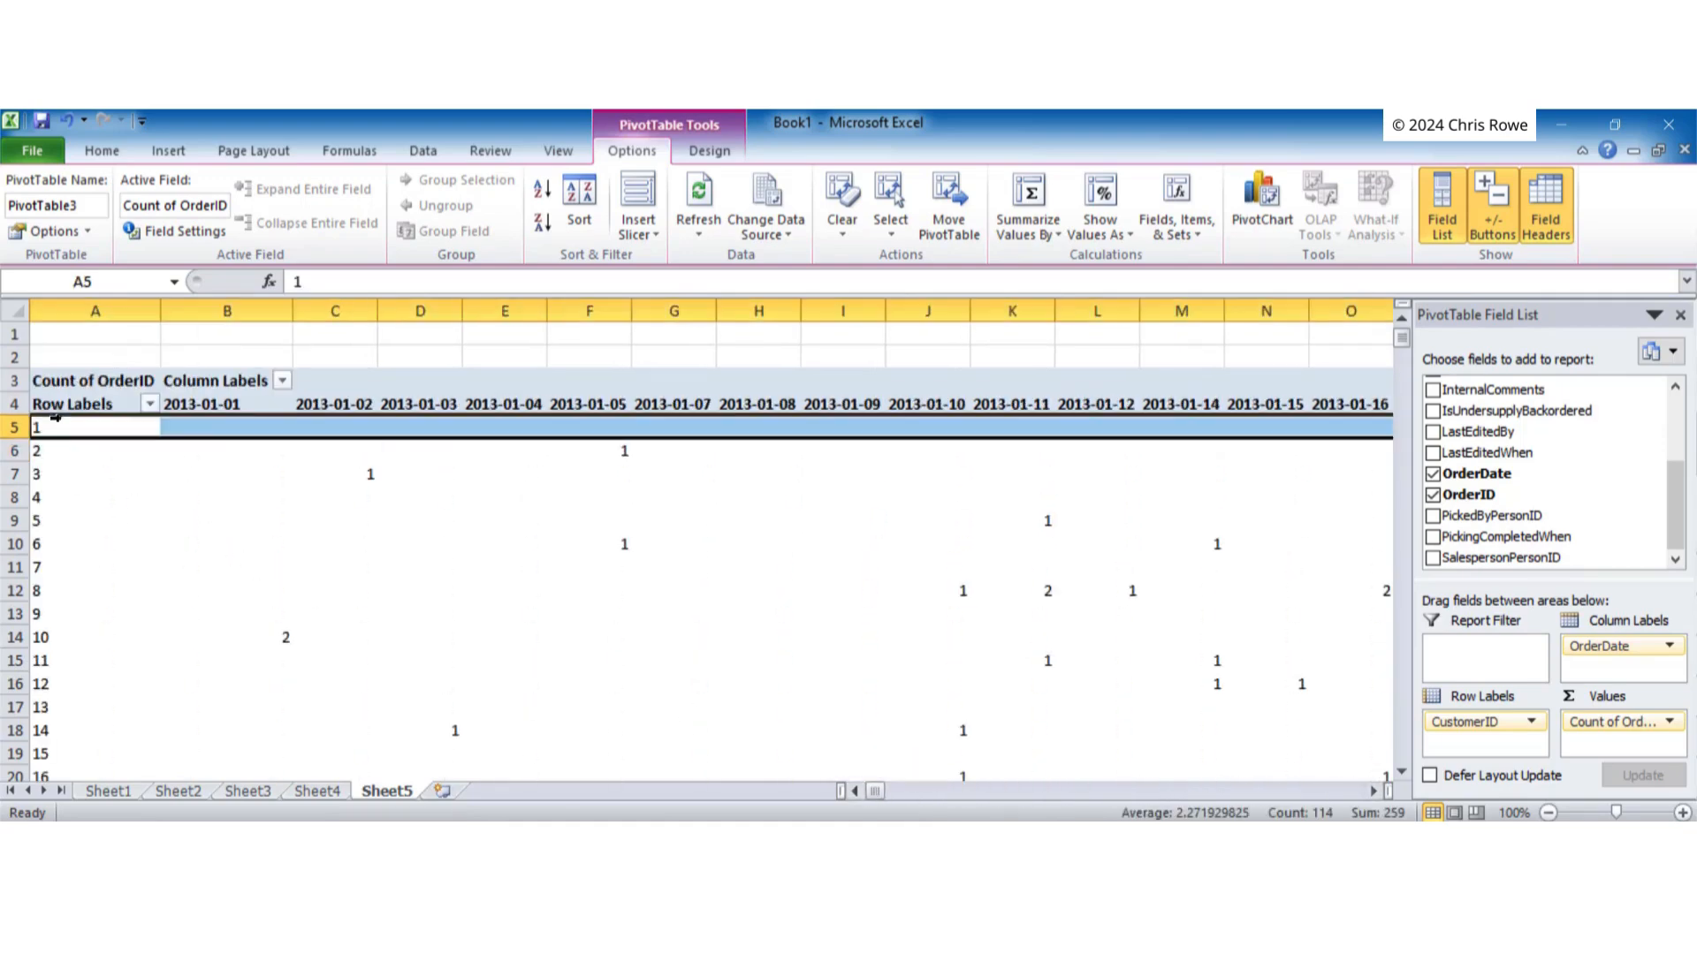
{"action": "left_click", "coordinate": [228, 424]}
{"action": "mouse_move", "coordinate": [318, 534]}
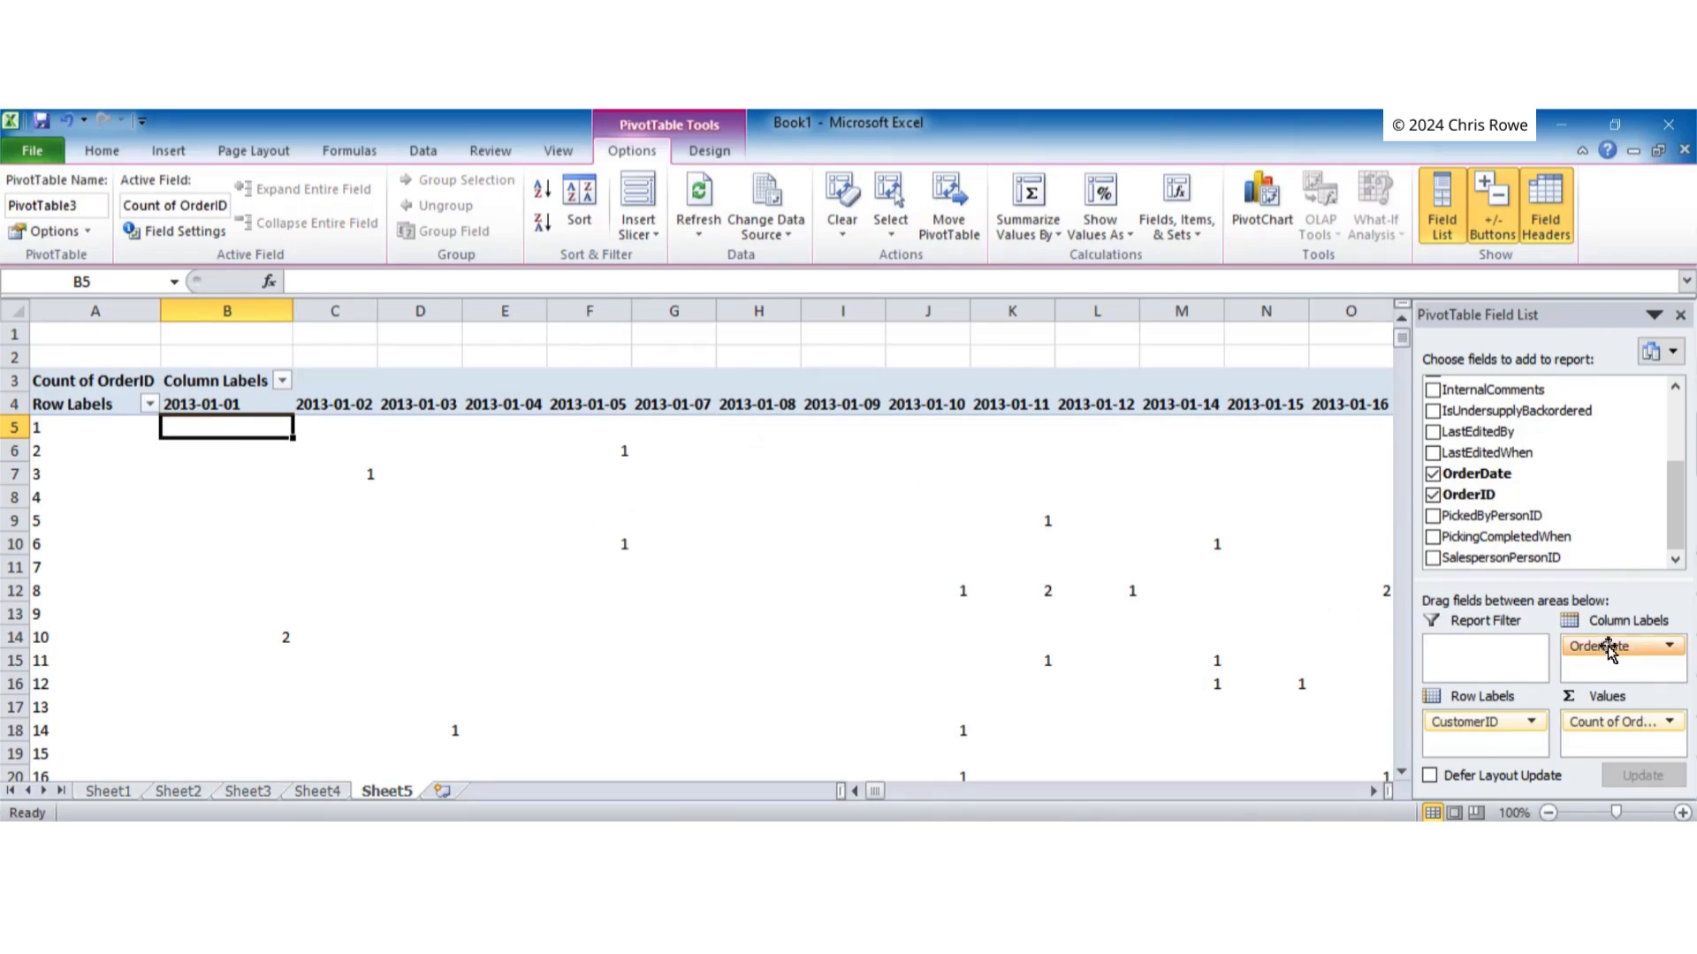
Remove OrderDate from the column labels and Count of OrderID from the values
{"action": "left_click_drag", "start_coordinate": [1608, 649], "coordinate": [1607, 541]}
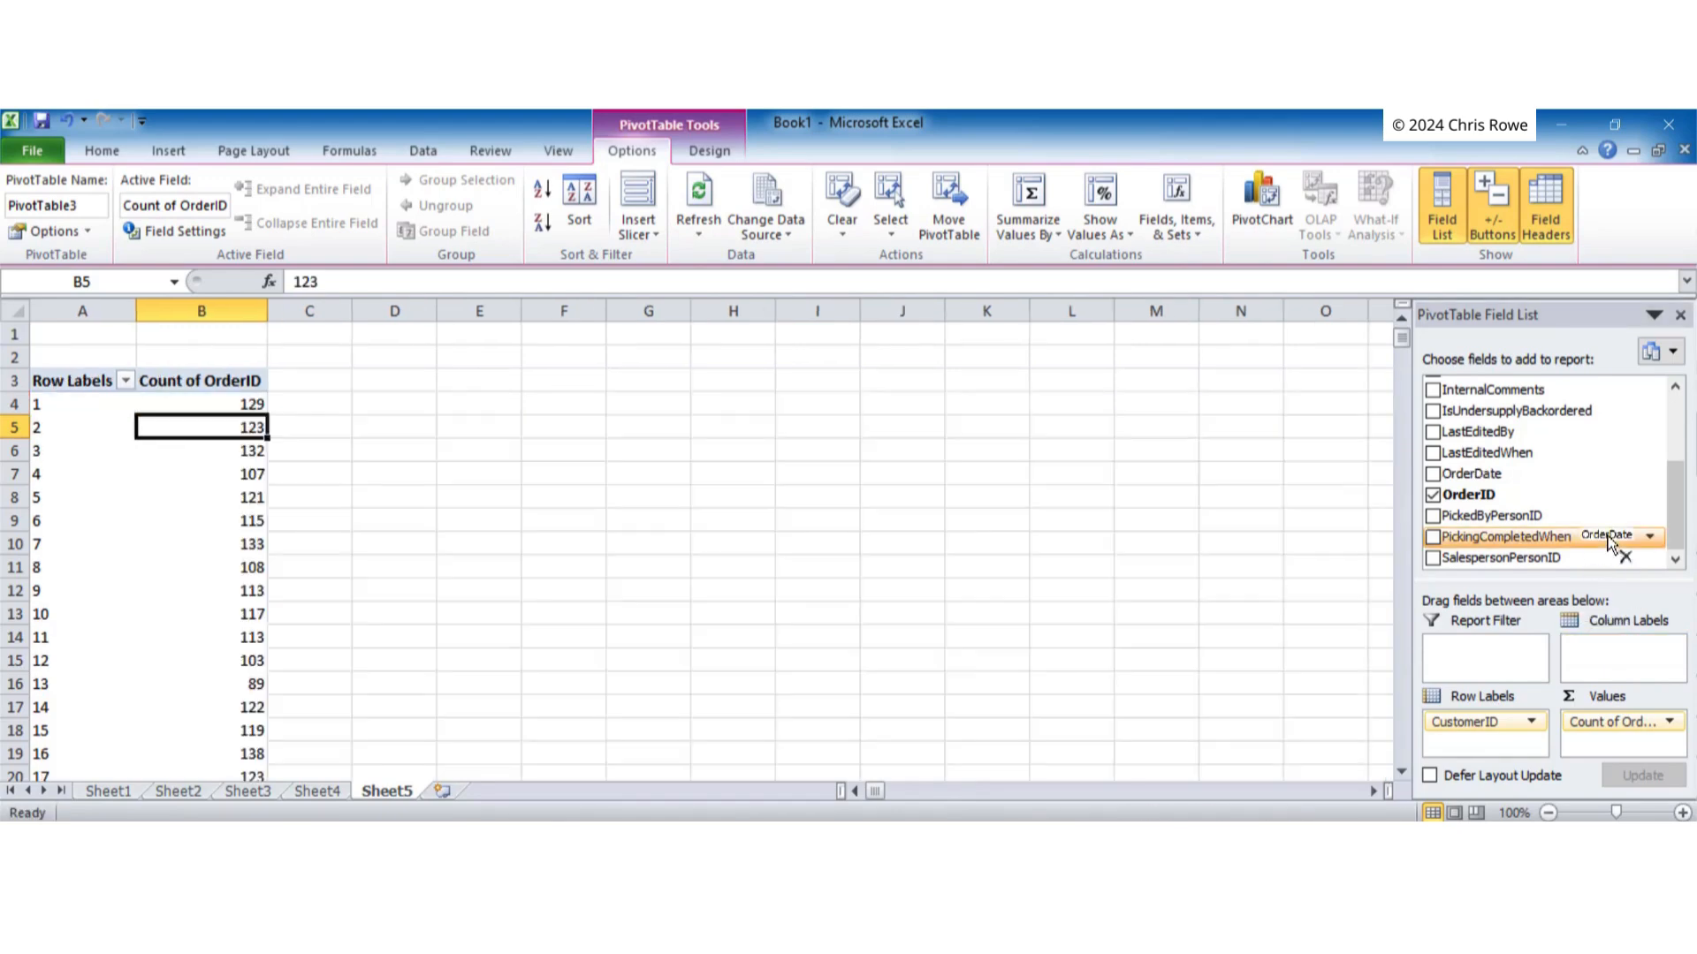
{"action": "left_click", "coordinate": [235, 399]}
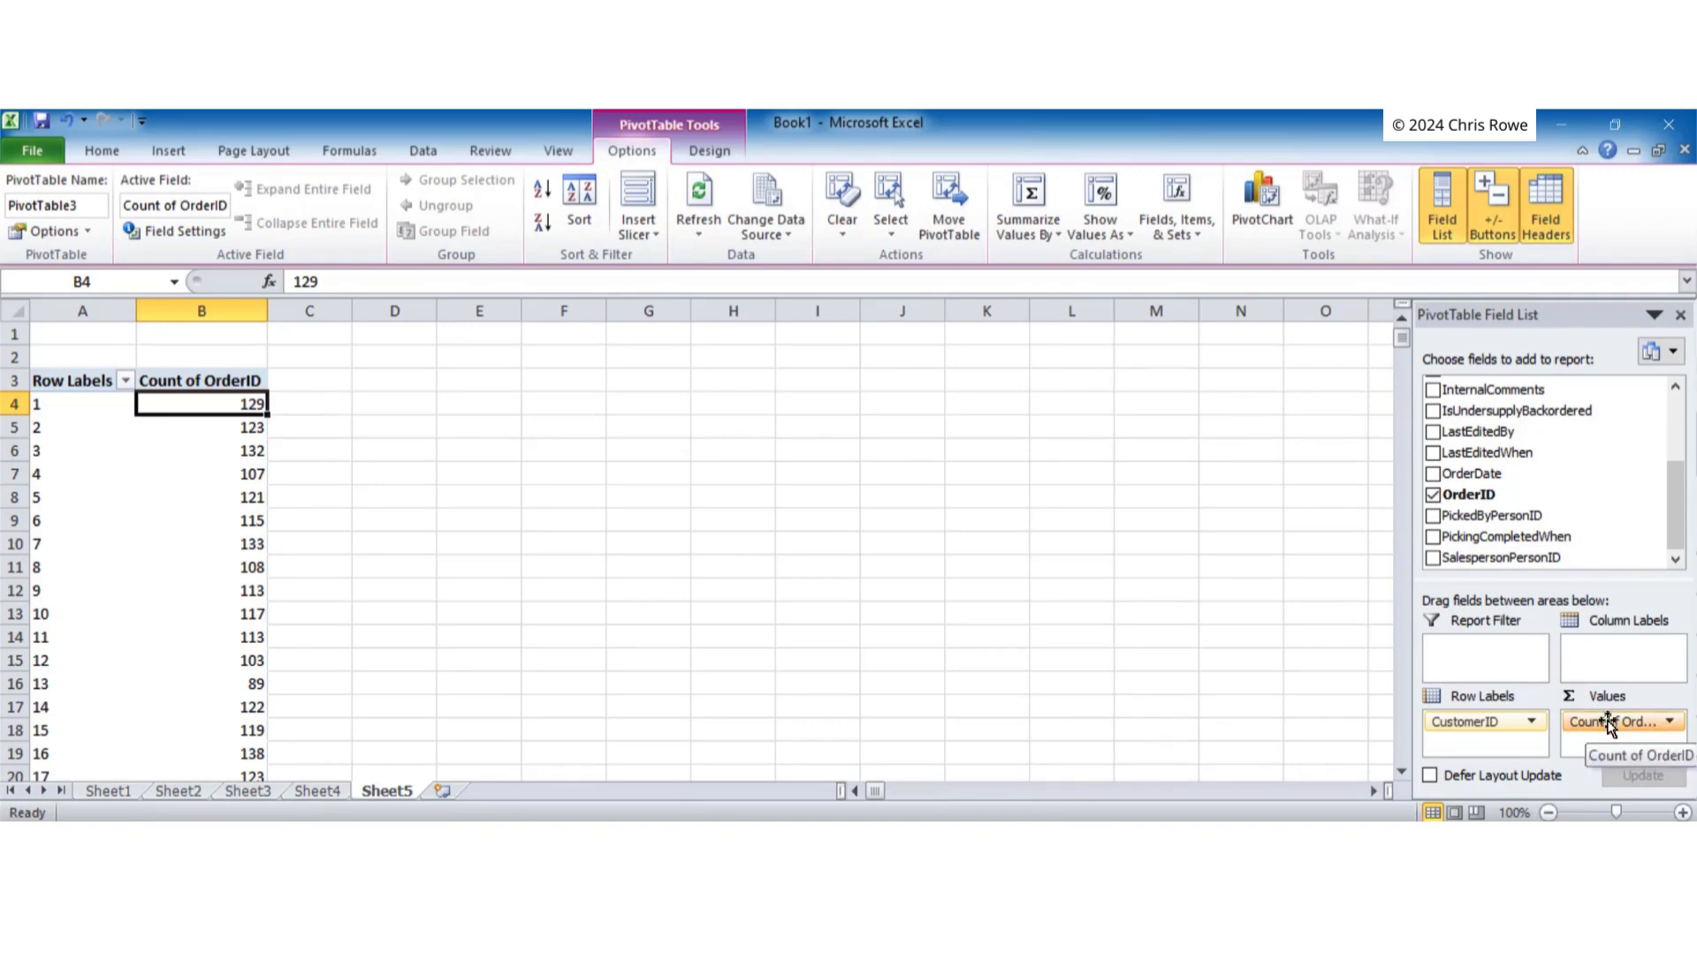
{"action": "left_click_drag", "start_coordinate": [1608, 723], "coordinate": [1222, 640]}
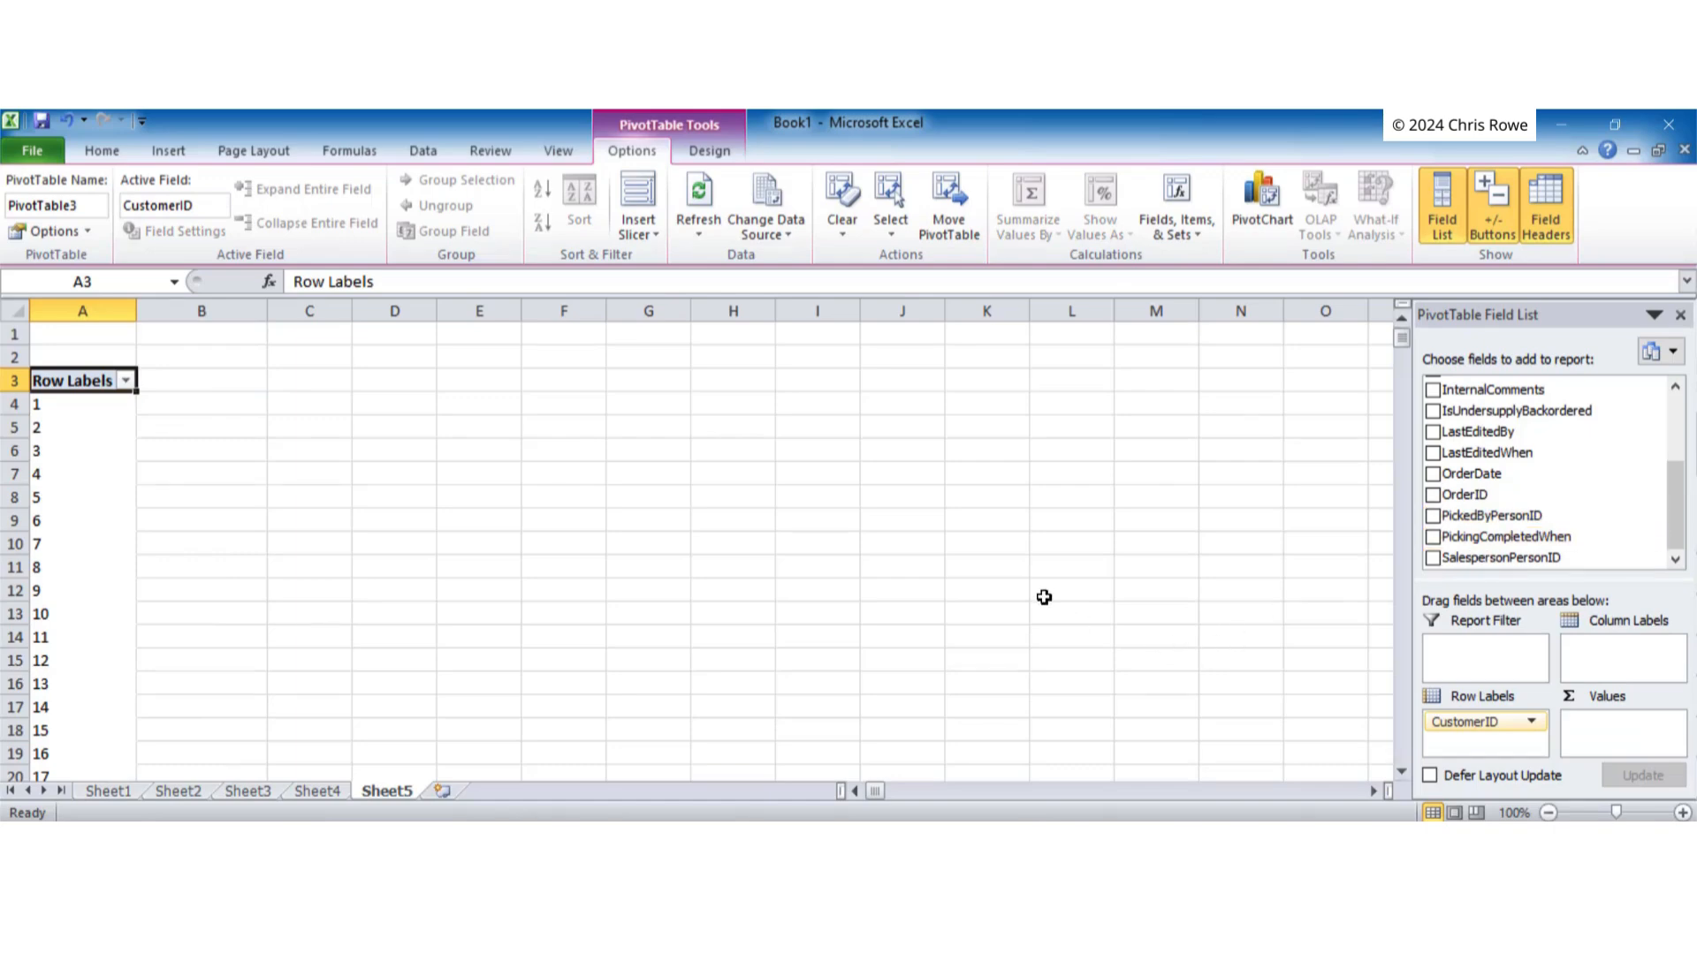